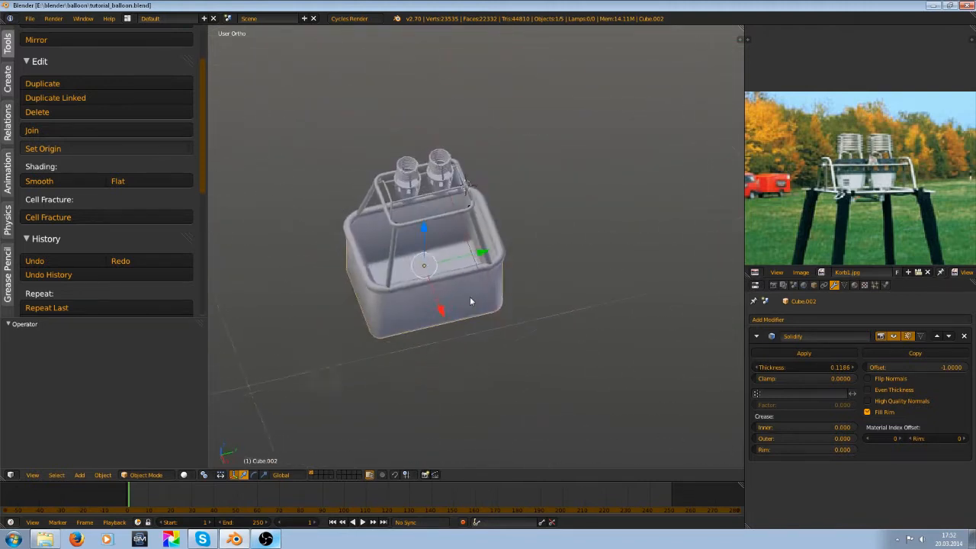
- Examine the basket, burner frame and burners in front and right views against the background image
scroll(470, 296, "up", 3)
key("KP_1")
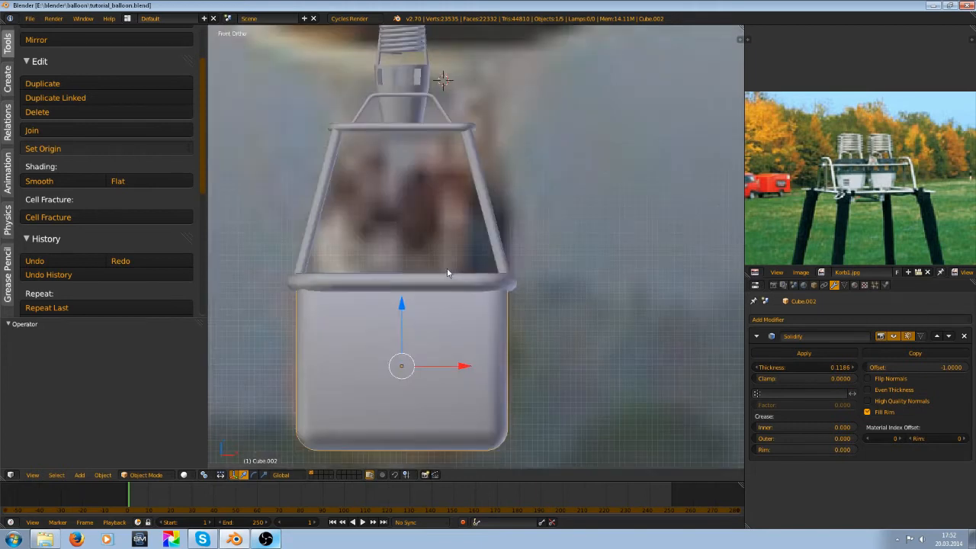
key("KP_3")
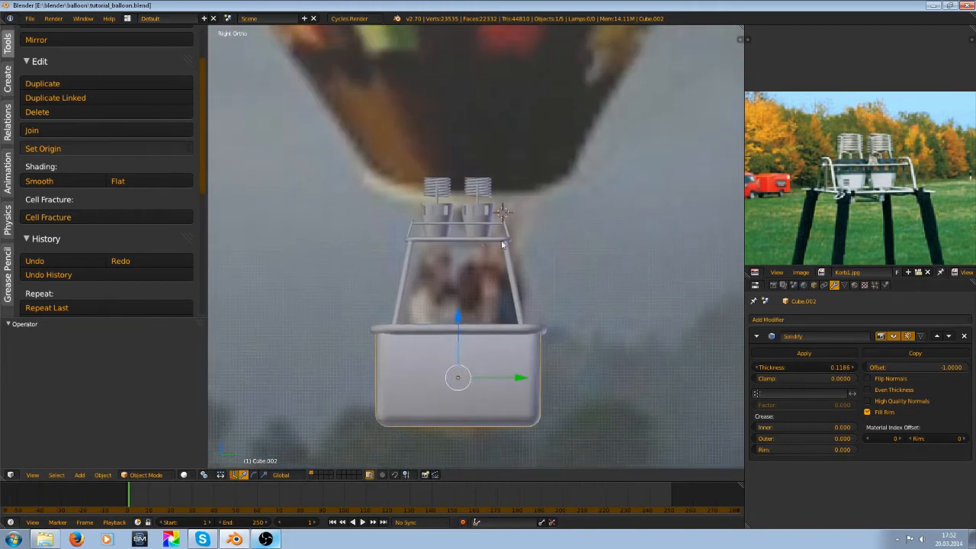
scroll(568, 250, "up", 4)
left_click(637, 162)
scroll(610, 179, "down", 6)
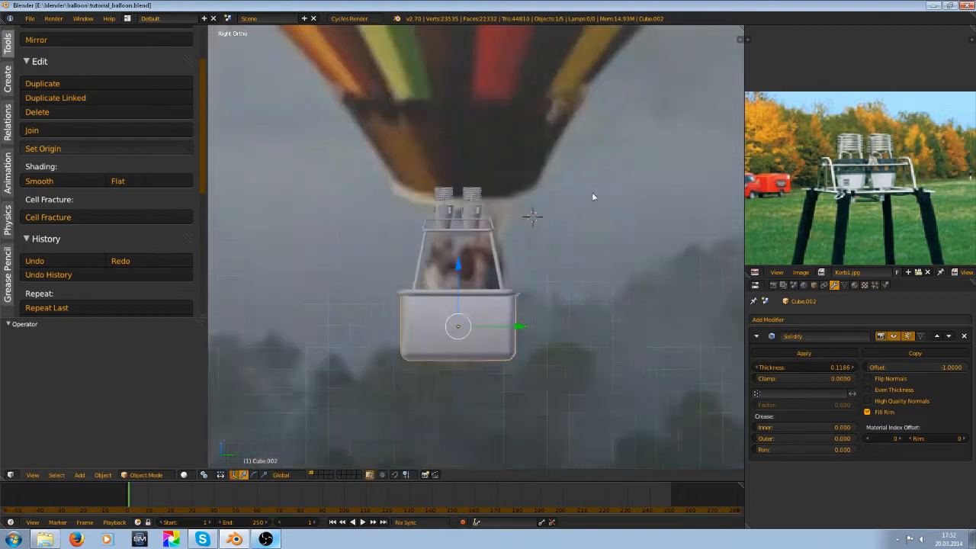
scroll(515, 239, "up", 6)
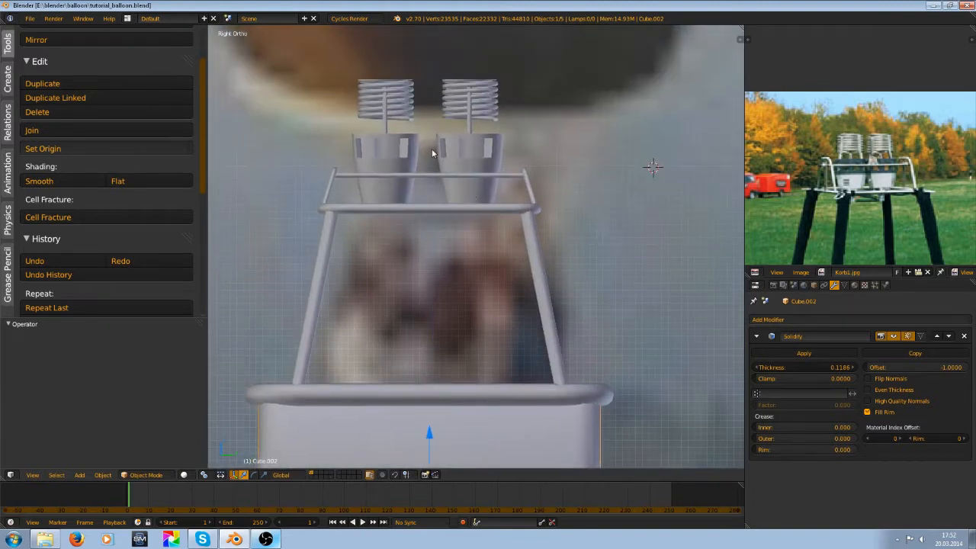
- Hide the tool shelf and examine the two burners and their coils up close
key("n")
key("n")
key("t")
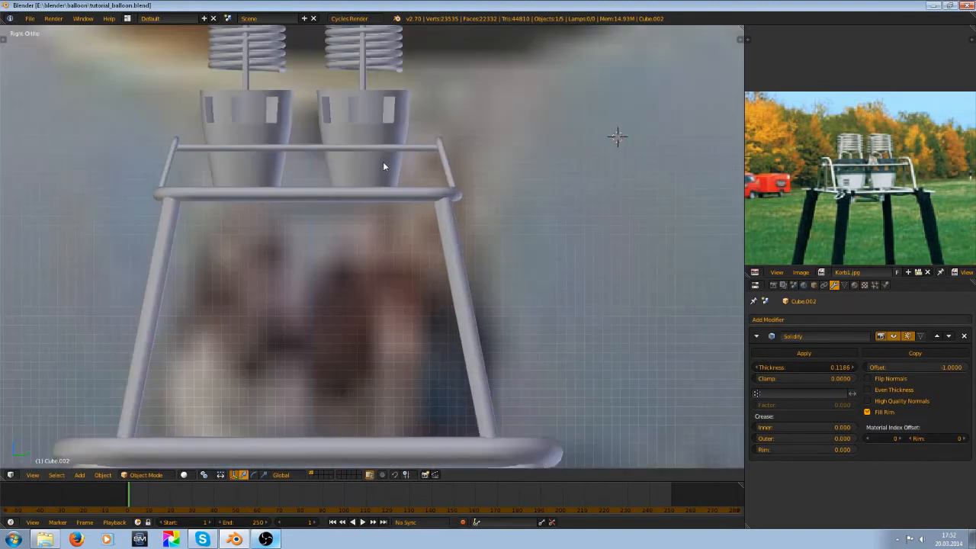
scroll(391, 167, "down", 4)
scroll(421, 239, "up", 6)
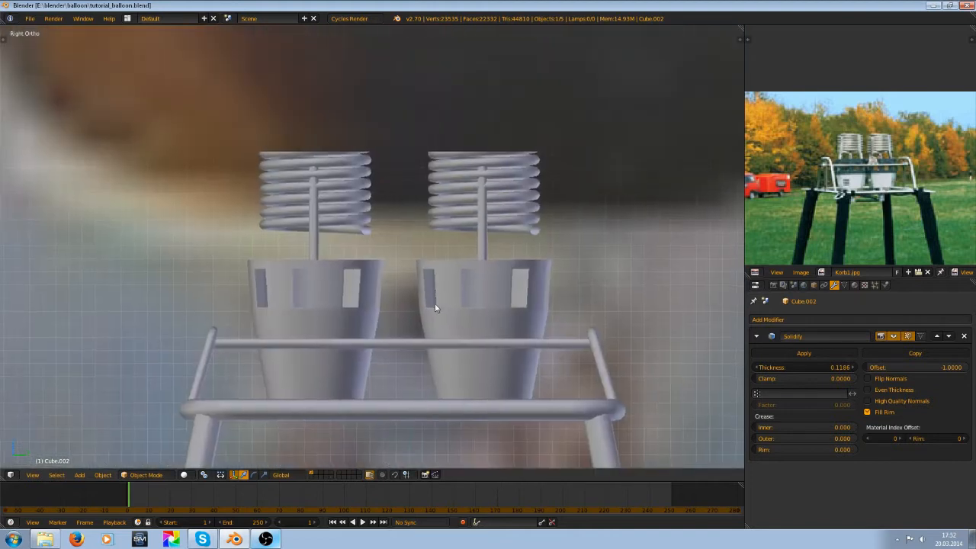
scroll(428, 301, "down", 1)
scroll(425, 266, "up", 2)
scroll(422, 271, "down", 3)
middle_click_drag(418, 183, 404, 242)
scroll(404, 246, "up", 3)
scroll(416, 246, "down", 2)
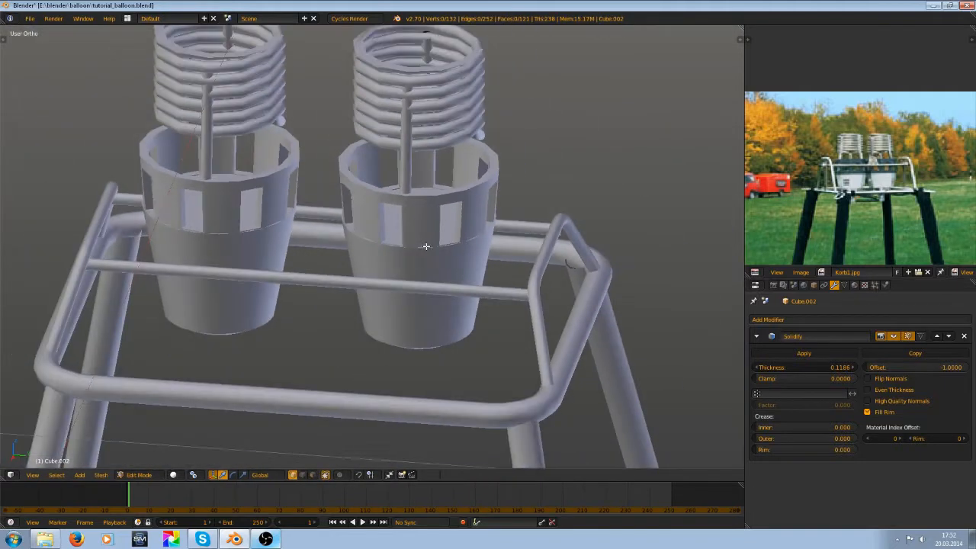
- Edit the Cylinder burner's mesh and hide its windowed upper ring
right_click(416, 246)
key("Tab")
middle_click_drag(403, 302, 409, 270)
key("a")
scroll(409, 346, "up", 3)
scroll(410, 345, "up", 2)
middle_click_drag(366, 298, 379, 131, "shift")
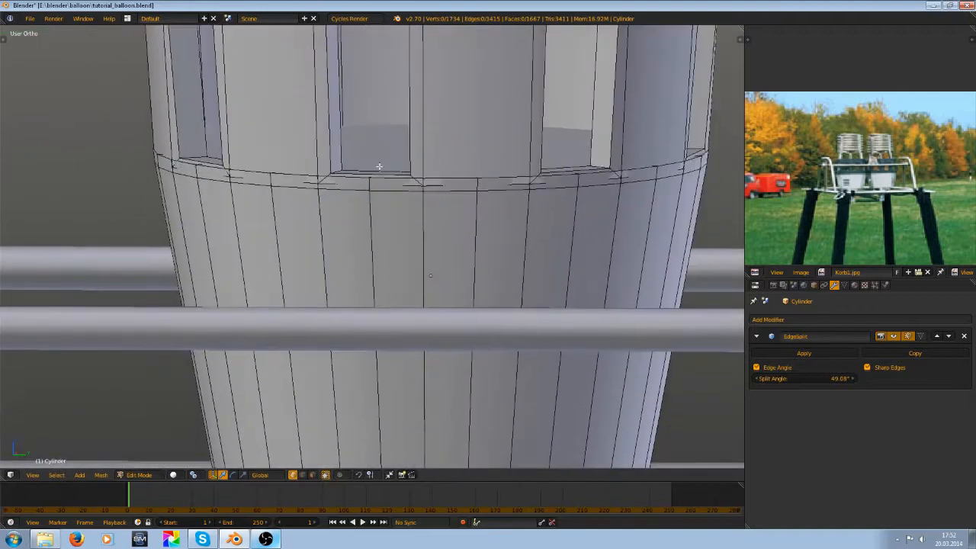
scroll(370, 183, "up", 2)
scroll(391, 164, "down", 3)
middle_click_drag(391, 164, 396, 110)
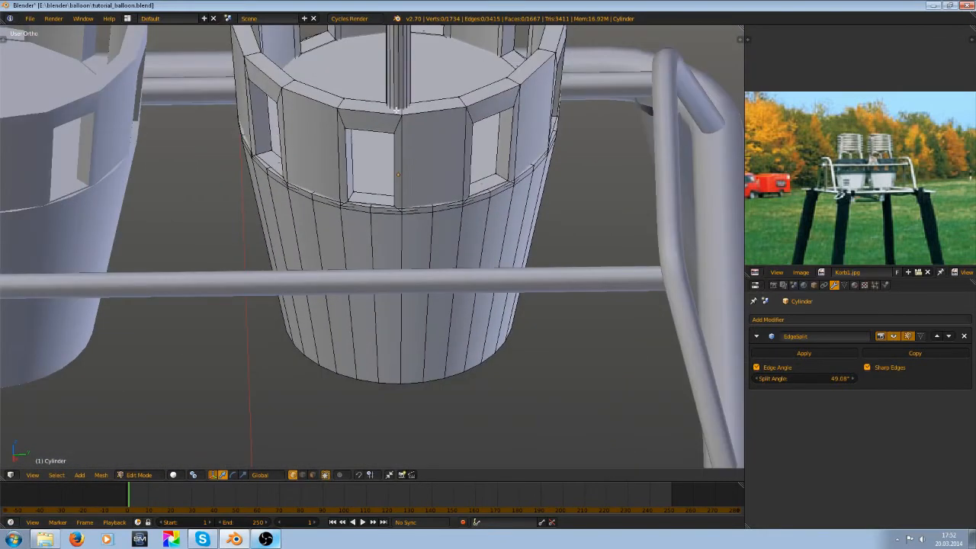
key("l")
key("h")
- Delete the vertices capping the Cylinder burner's lower cup and fill the open rim with a single face
scroll(444, 166, "up", 4)
middle_click_drag(439, 191, 480, 157)
right_click(478, 171, "alt")
key("x")
left_click(458, 175)
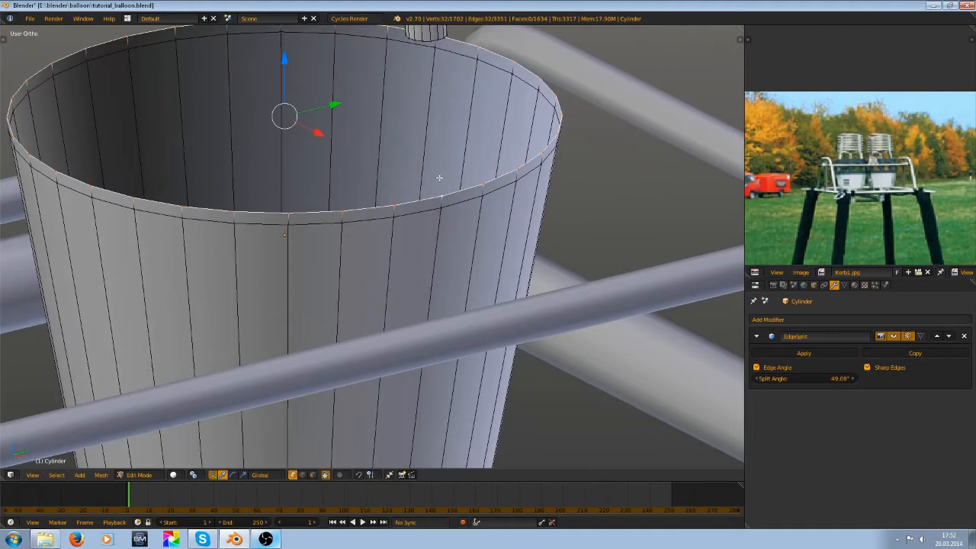
key("f")
- Delete the edge loop just below the rim of the Cylinder burner's cup
right_click(411, 214, "alt")
key("x")
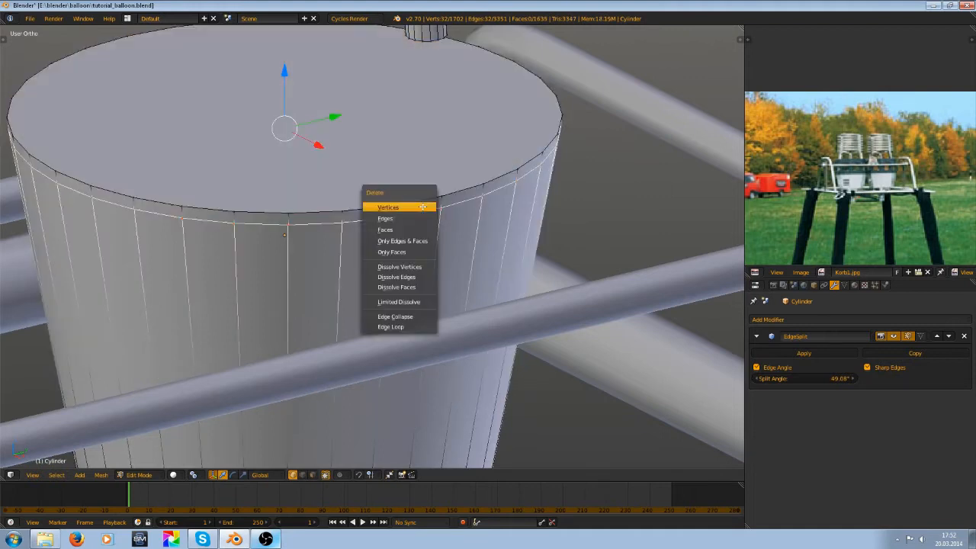
left_click(397, 328)
key("Tab")
scroll(416, 203, "down", 8)
- Delete the innermost edge loop on the underside of the Cylinder burner
key("Tab")
scroll(390, 382, "up", 3)
key("a")
middle_click_drag(391, 458, 397, 358)
scroll(343, 213, "up", 3)
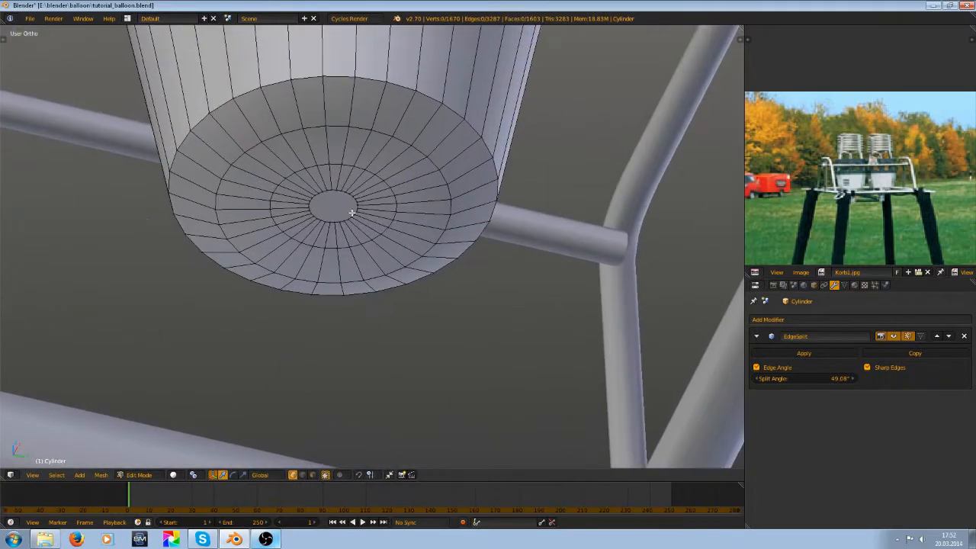
right_click(355, 213)
key("x")
left_click(358, 219)
key("a")
- Delete the next inner edge loop on the Cylinder burner's underside and return to Object Mode
scroll(373, 213, "up", 5)
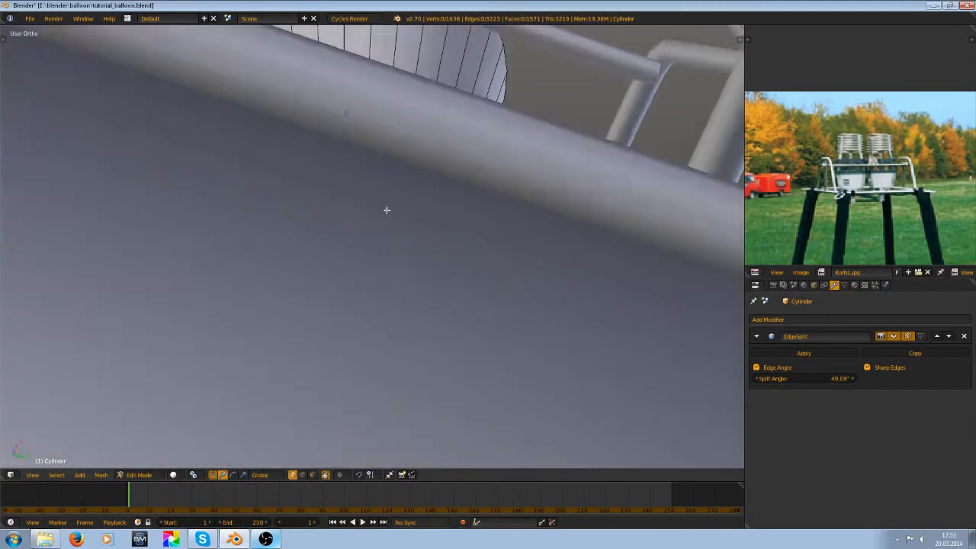
scroll(387, 210, "down", 5)
right_click(374, 218)
key("x")
left_click(389, 219)
key("Tab")
scroll(395, 187, "down", 5)
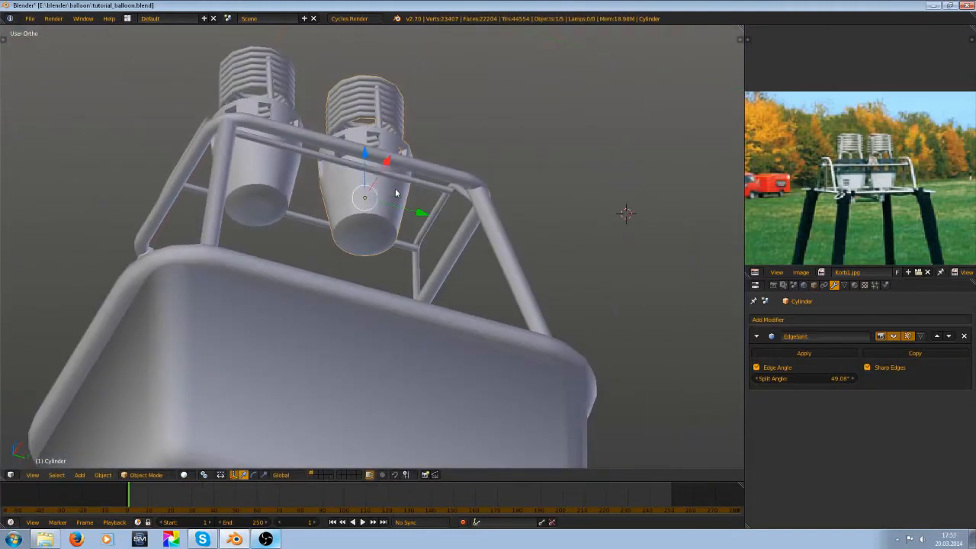
scroll(379, 229, "up", 3)
scroll(379, 229, "up", 2)
middle_click_drag(379, 228, 383, 232)
- Edit the other burner, Cylinder.001, and delete the innermost edge loop on its underside
right_click(144, 179)
middle_click_drag(143, 179, 309, 434, "shift")
key("Tab")
key("a")
scroll(270, 221, "up", 8)
scroll(321, 246, "down", 12)
scroll(321, 209, "up", 5)
middle_click_drag(333, 145, 347, 434, "shift")
scroll(345, 323, "up", 6)
middle_click_drag(344, 318, 341, 301)
right_click(307, 322, "alt")
key("x")
left_click(307, 321)
key("a")
- Delete the next inner edge loop on the Cylinder.001 burner's underside and return to Object Mode
right_click(313, 305, "alt")
key("x")
left_click(314, 305)
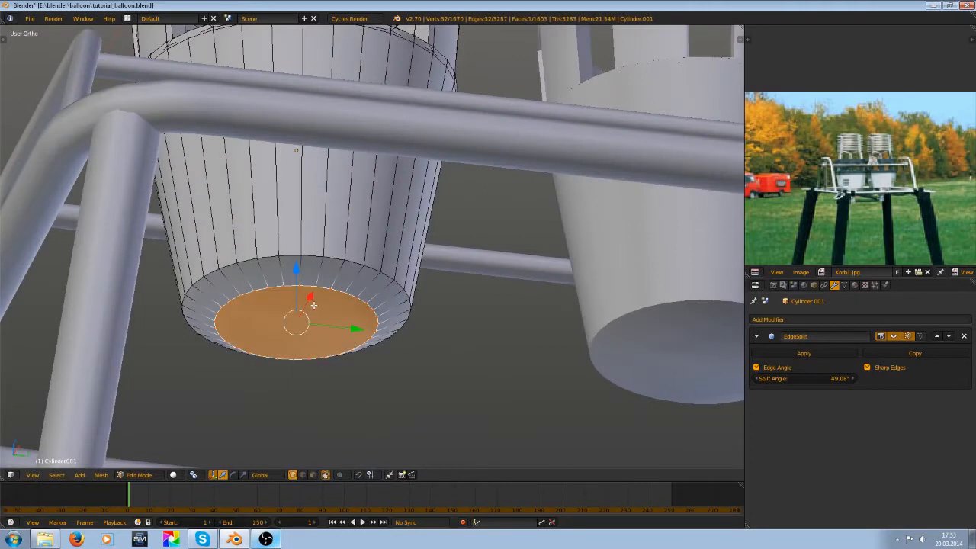
scroll(315, 311, "down", 5)
key("Tab")
- Hide the windowed upper ring of the Cylinder.001 burner in Edit Mode
right_click(489, 290)
key("Tab")
key("Tab")
right_click(371, 253)
key("Tab")
middle_click_drag(316, 150, 340, 74, "shift")
key("a")
scroll(322, 286, "up", 5)
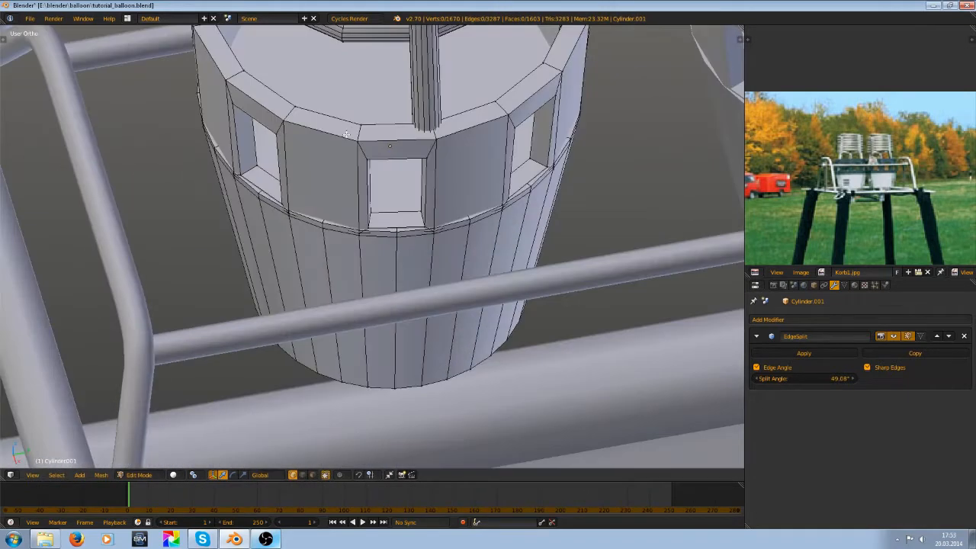
key("l")
key("h")
- Delete the two redundant edge loops around the top of the Cylinder.001 burner's cup and return to Object Mode
scroll(455, 196, "up", 2)
right_click(380, 231, "alt")
key("x")
left_click(380, 230)
key("a")
right_click(372, 206, "alt")
key("x")
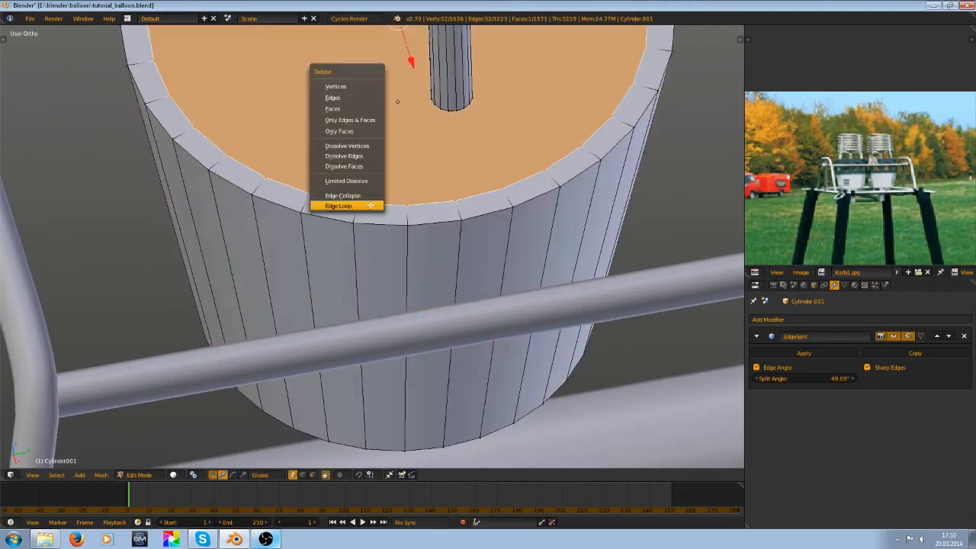
left_click(372, 205)
key("Tab")
scroll(374, 205, "down", 8)
- Save over the existing blend file and check the basket and burners in the right view
key("ctrl+s")
left_click(380, 200)
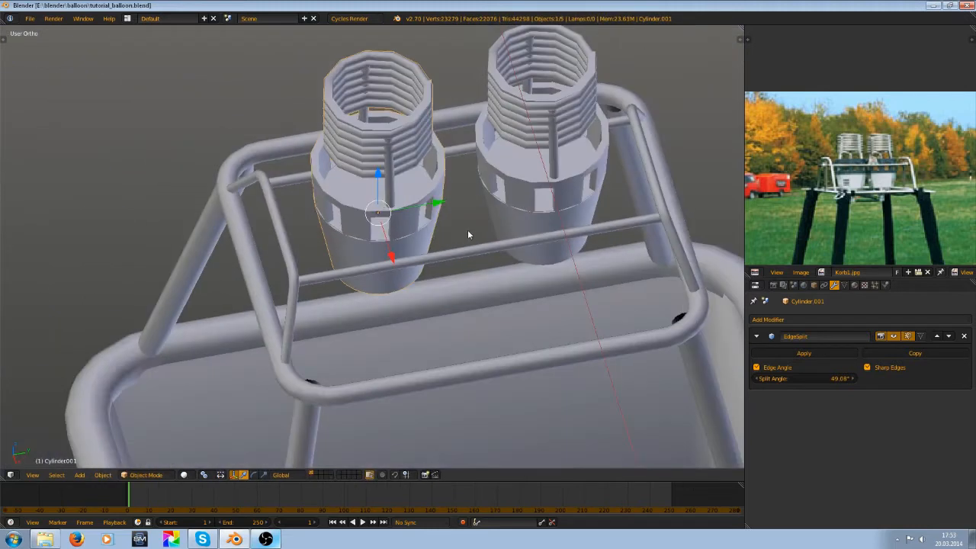
key("KP_3")
scroll(460, 224, "down", 7)
middle_click_drag(452, 272, 409, 246, "shift")
key("ctrl+s")
left_click(428, 238)
scroll(401, 244, "up", 2)
key("ctrl+s")
left_click(404, 250)
scroll(399, 253, "up", 2)
scroll(409, 241, "down", 4)
scroll(410, 244, "down", 3)
key("ctrl+s")
left_click(415, 246)
scroll(415, 248, "up", 2)
scroll(415, 247, "down", 2)
- Unhide the balloon envelope above the burners and save over the existing file
key("alt+h")
key("ctrl+s")
left_click(412, 233)
scroll(412, 233, "down", 3)
scroll(410, 241, "up", 3)
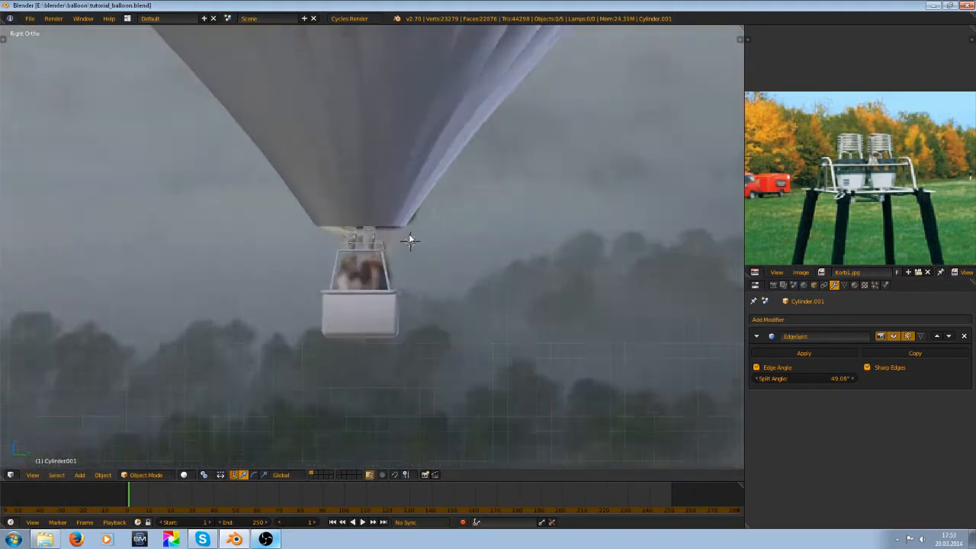
scroll(404, 235, "up", 3)
key("ctrl+s")
left_click(395, 231)
scroll(396, 252, "up", 2)
scroll(416, 267, "down", 1)
scroll(433, 260, "down", 1)
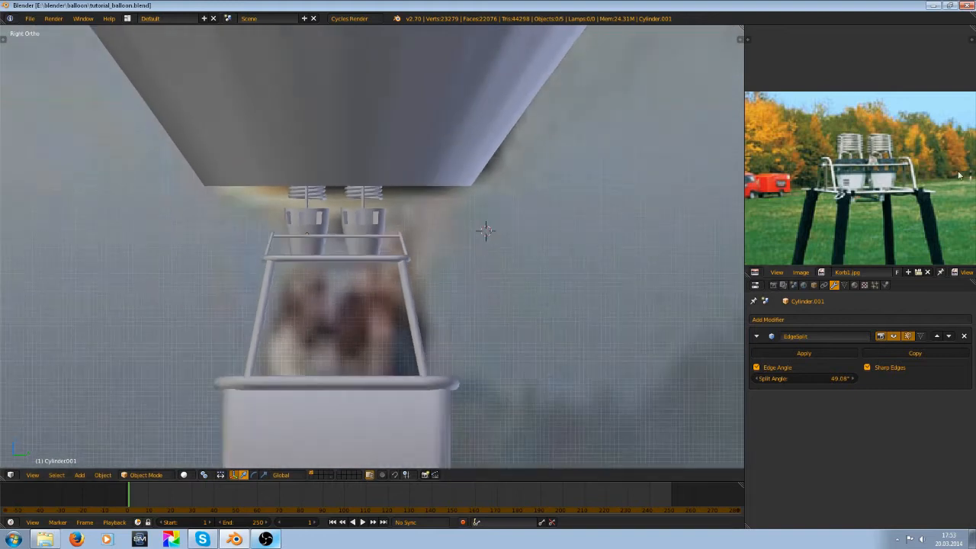
- Enlarge the burner reference photo, view the envelope opening above the burners and save the file again
scroll(960, 176, "up", 2)
scroll(397, 206, "up", 3)
scroll(461, 224, "down", 3)
middle_click_drag(458, 196, 379, 190)
key("ctrl+s")
left_click(387, 193)
scroll(507, 242, "up", 2)
scroll(527, 230, "down", 4)
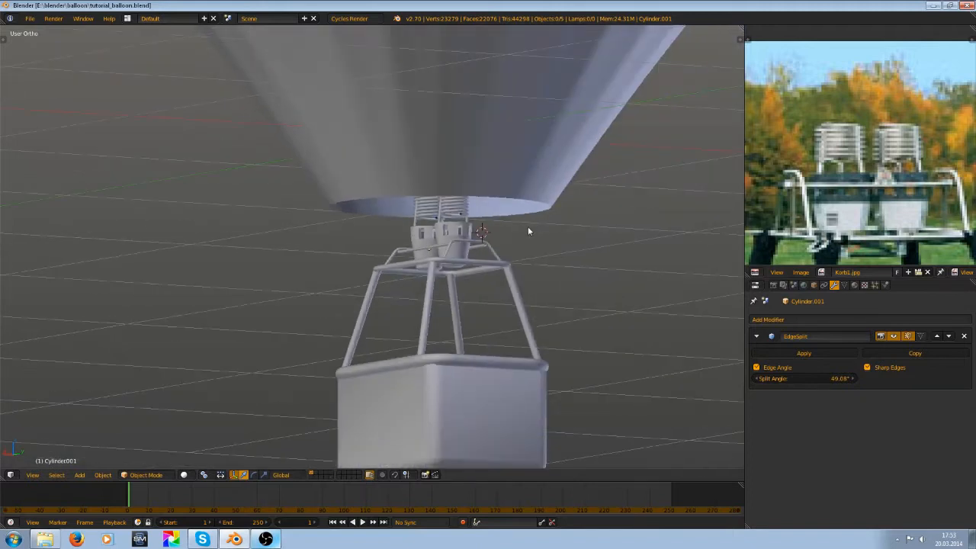
- Add a Bezier curve in the right view and enter Edit Mode on it
key("KP_1")
scroll(413, 279, "up", 2)
key("KP_3")
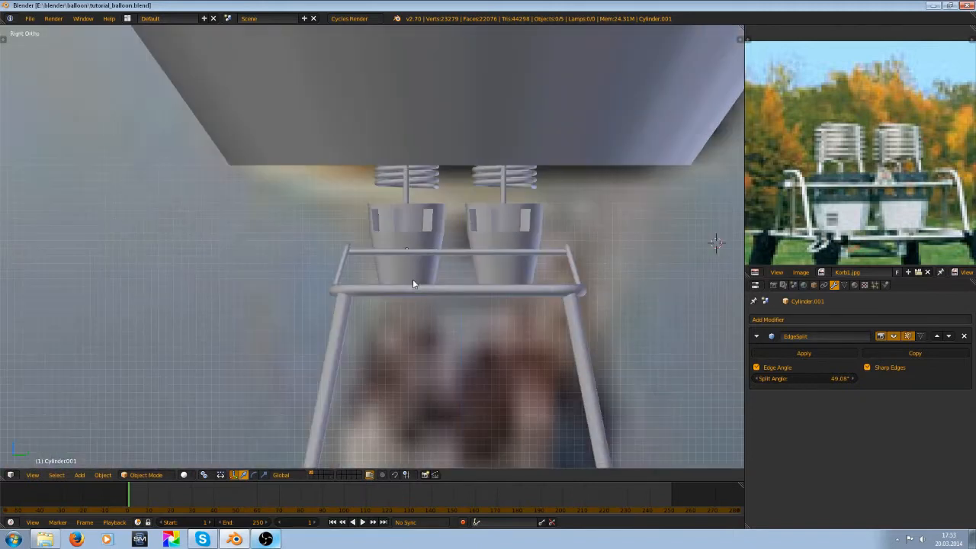
scroll(380, 234, "up", 2)
key("shift+a")
mouse_move(379, 233)
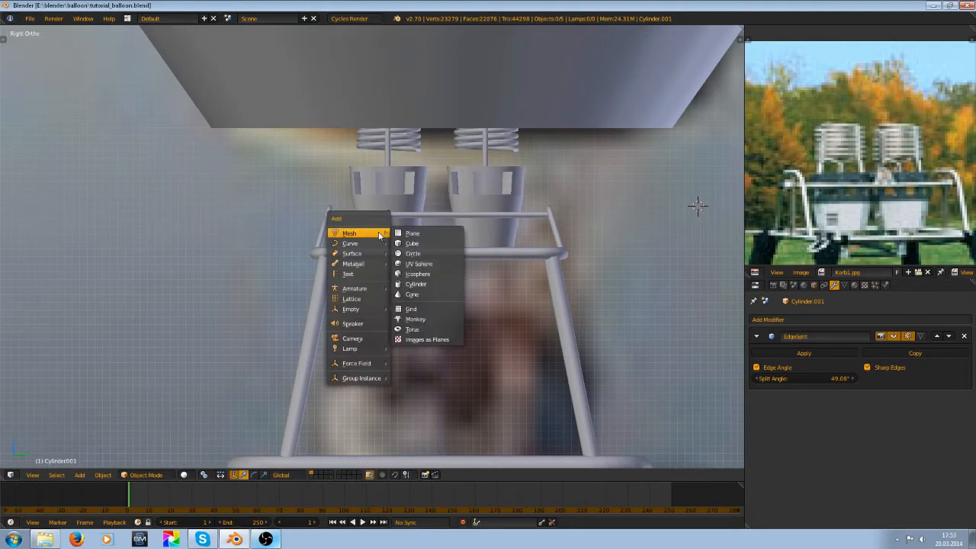
mouse_move(351, 243)
left_click(416, 243)
scroll(416, 244, "down", 3)
middle_click_drag(415, 244, 573, 251)
scroll(573, 246, "down", 4)
key("Tab")
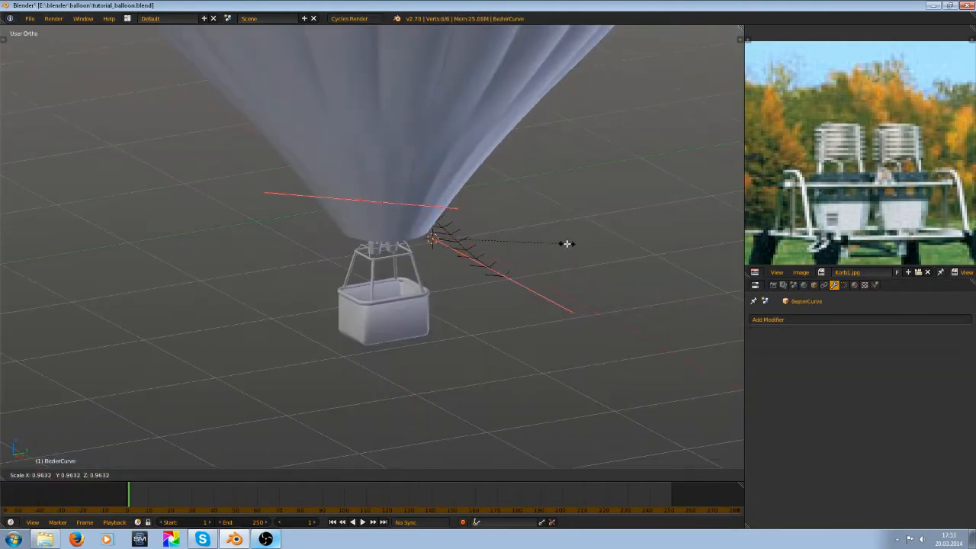
key("s")
key("y")
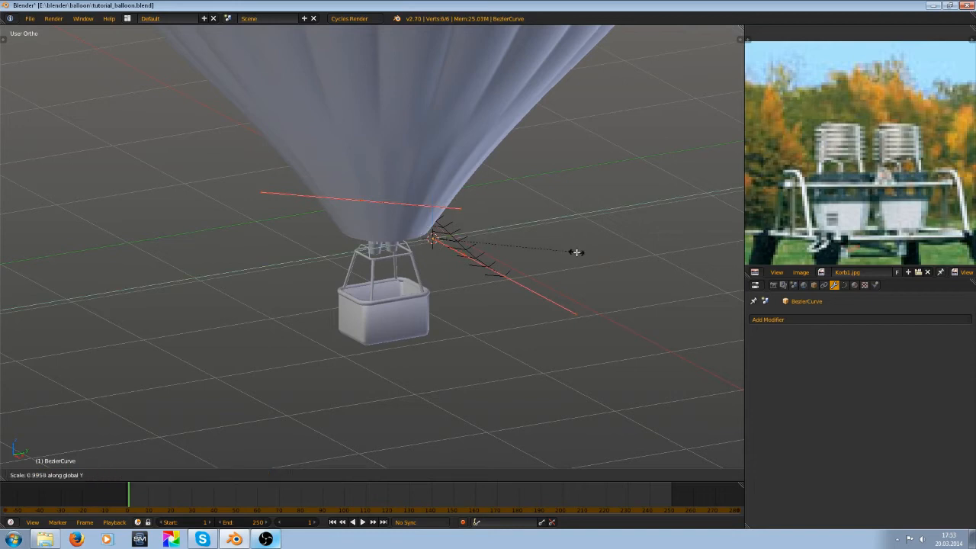
left_click(571, 242)
key("s")
key("y")
left_click(563, 253)
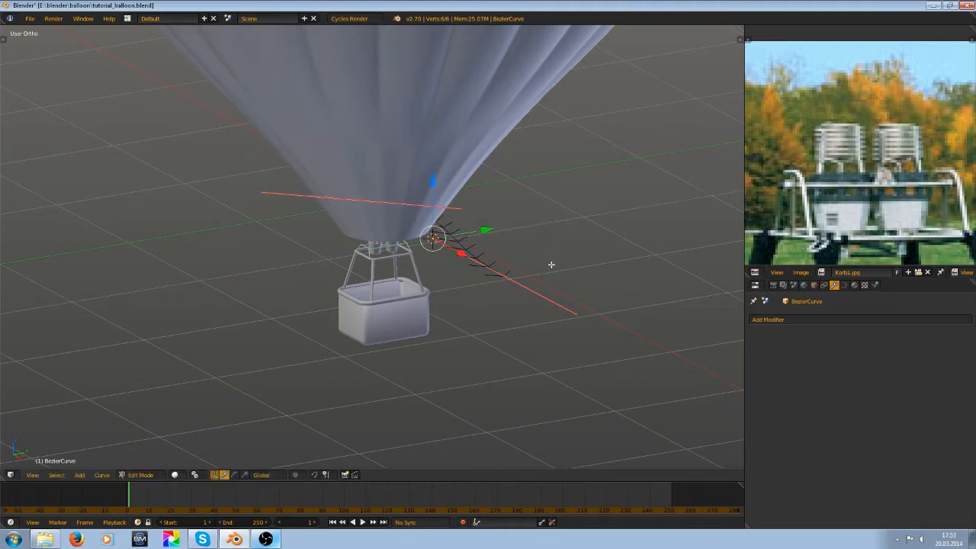
- Flatten the Bezier curve by scaling its points to 0 along the global Y axis
key("s")
key("y")
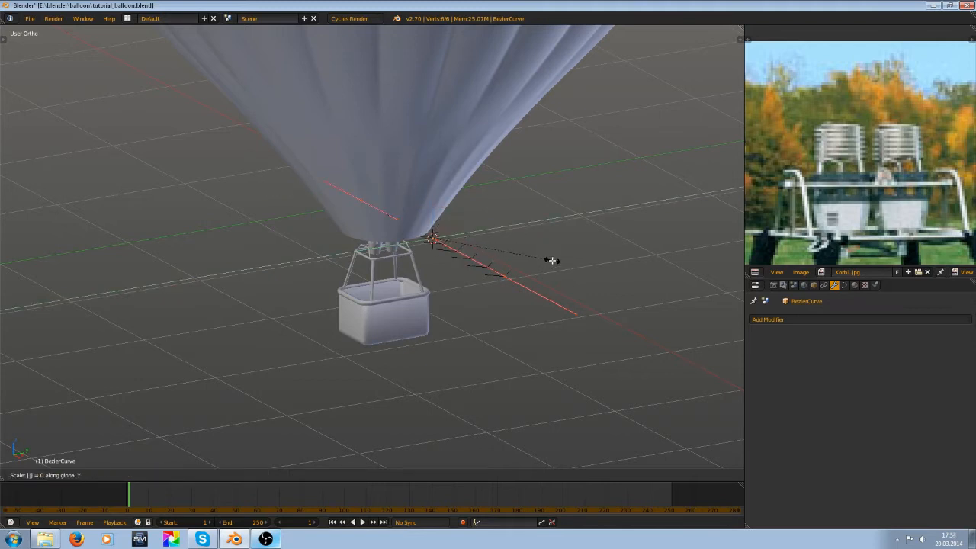
key("Return")
- Turn off the Bezier curve's Handles and Normal display in Edit Mode
key("KP_3")
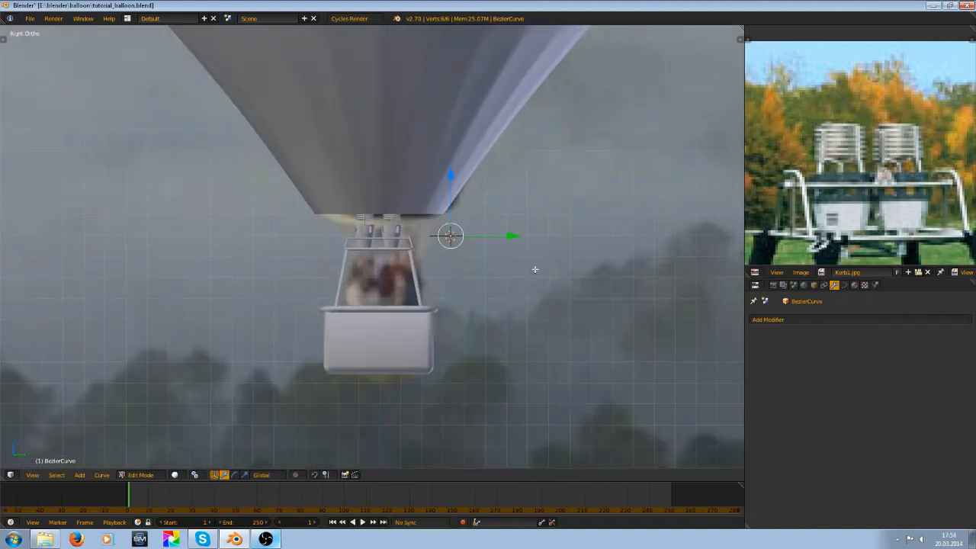
key("n")
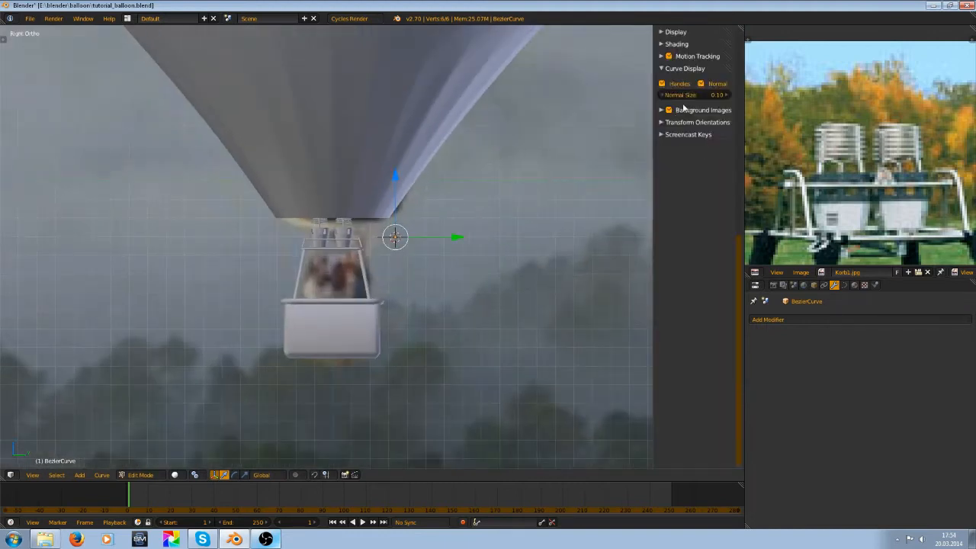
scroll(388, 243, "up", 3)
key("n")
key("n")
middle_click_drag(637, 113, 237, 345)
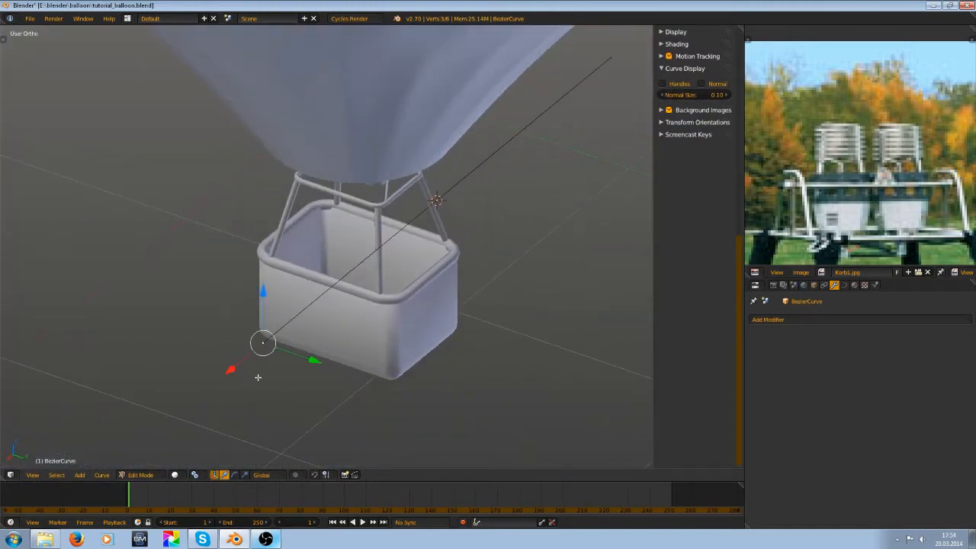
left_click(702, 83)
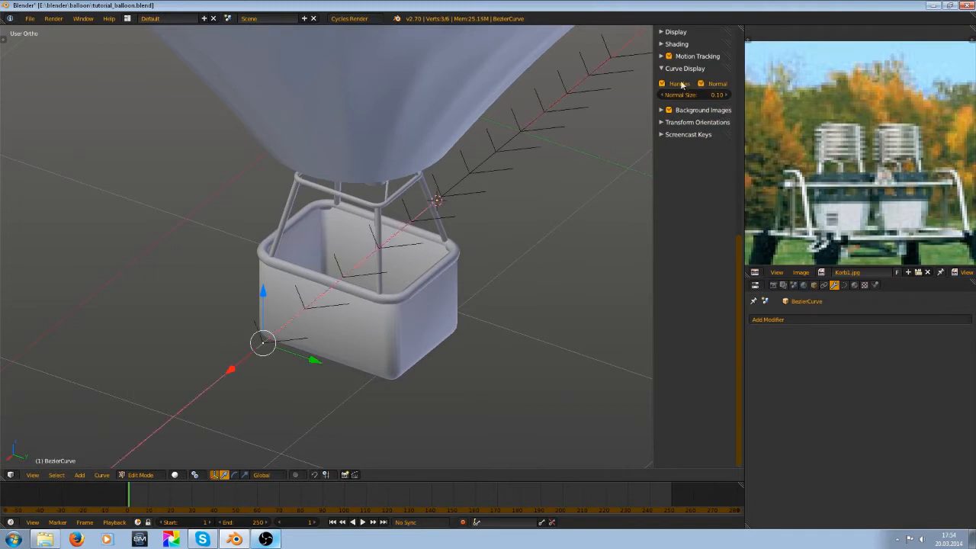
key("g")
right_click(423, 199)
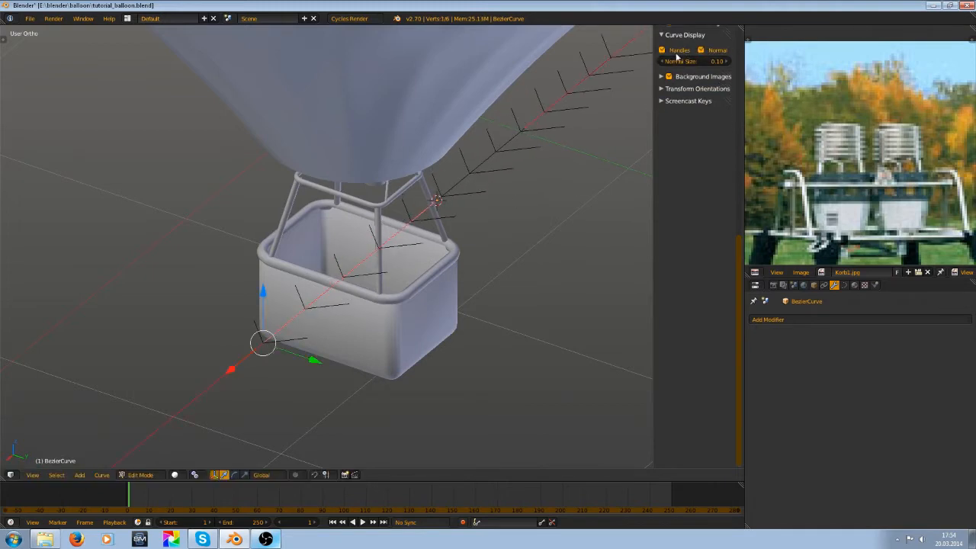
left_click(715, 51)
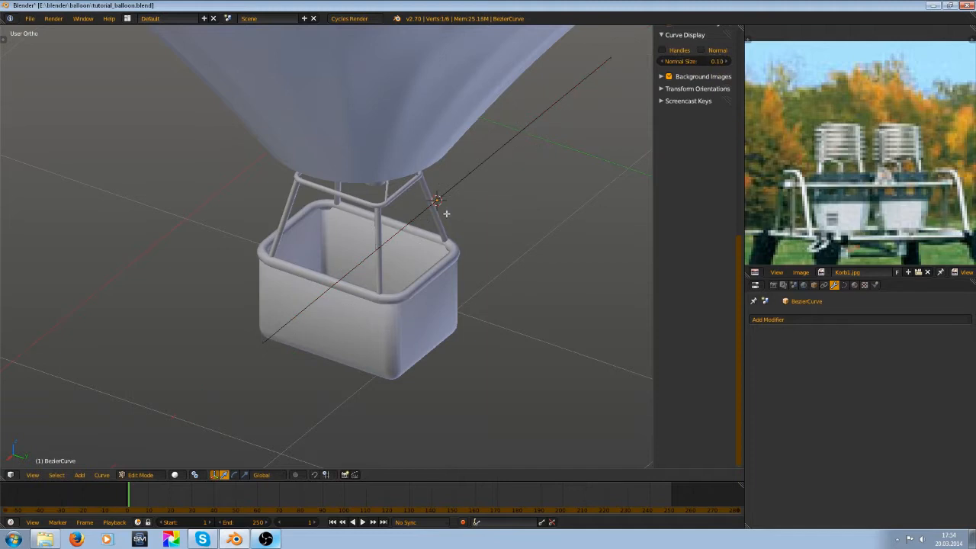
- Switch to the front view and turn on the Screencast Keys display
key("KP_1")
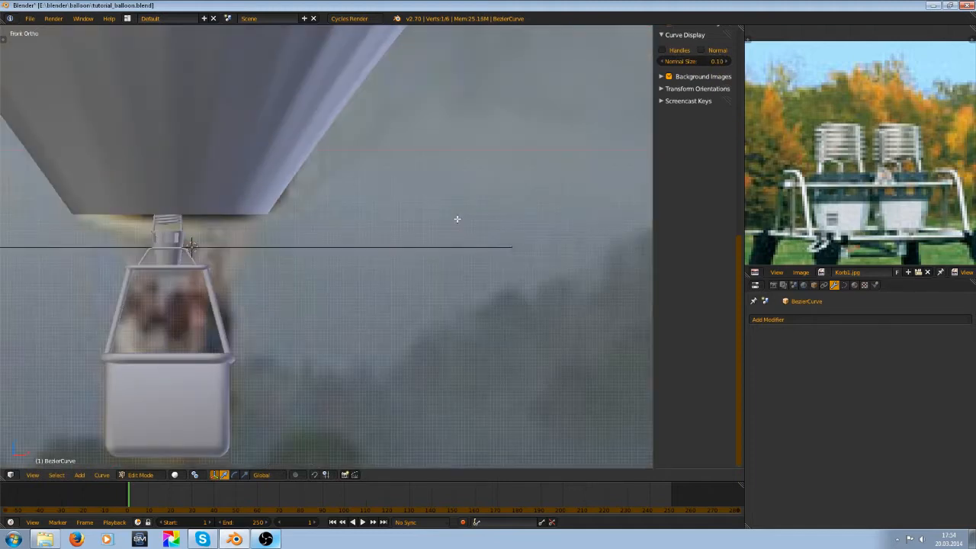
key("t")
key("t")
left_click(693, 117)
left_click(691, 100)
key("n")
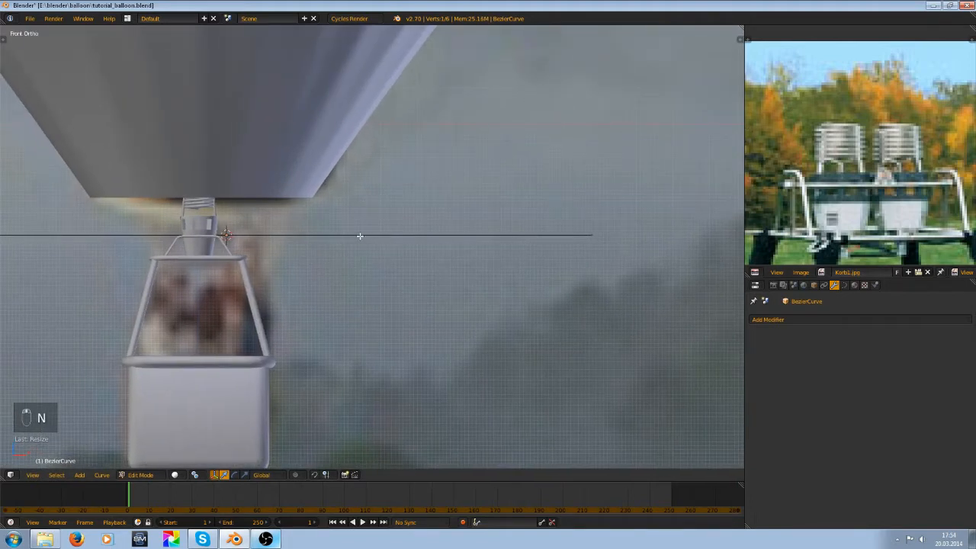
- Move all of the curve's points along X so that its near end sits at the object's origin
key("a")
key("Tab")
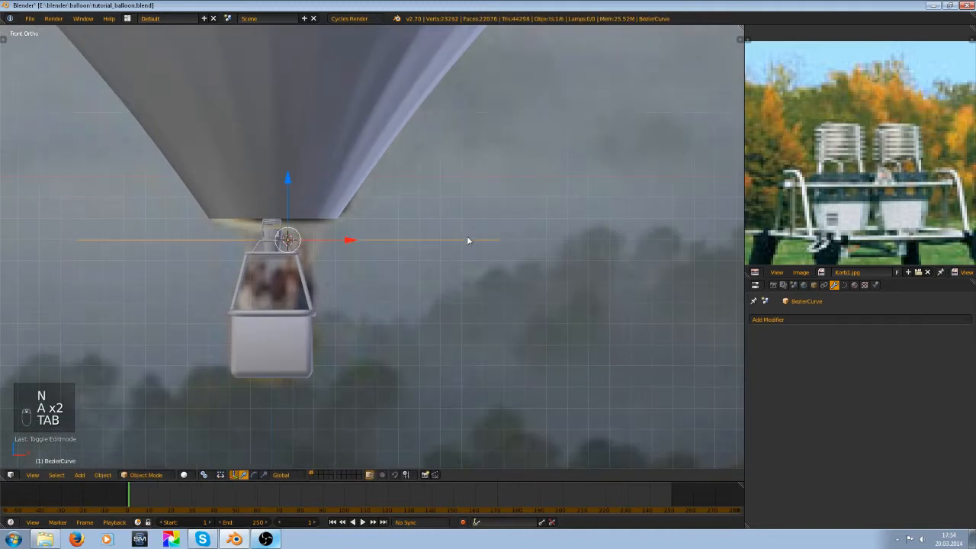
key("Tab")
left_click_drag(351, 240, 343, 239)
left_click_drag(428, 245, 424, 244)
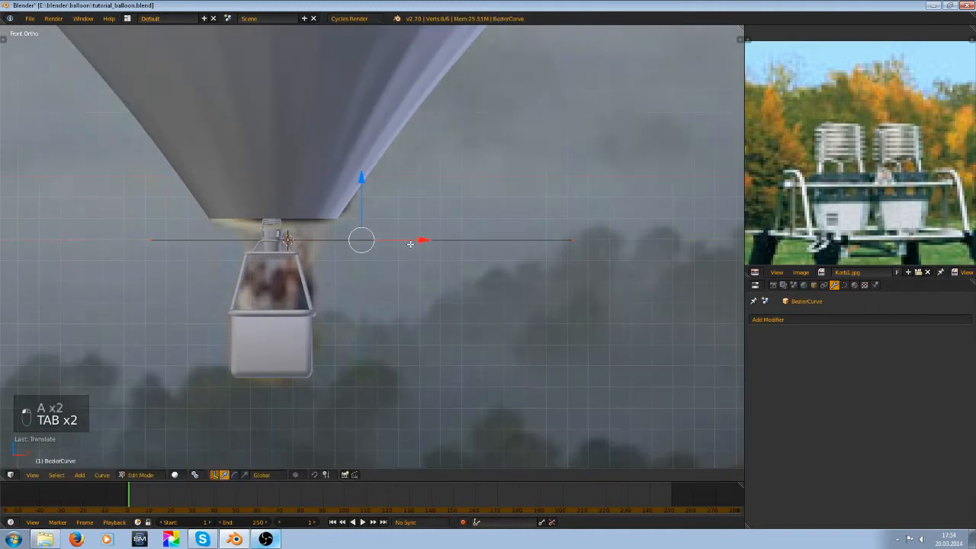
middle_click_drag(414, 243, 406, 257)
left_click_drag(420, 240, 499, 240)
middle_click_drag(472, 258, 431, 247)
left_click_drag(494, 246, 534, 266)
- Return to Object Mode and move the curve along Y to the near corner of the burner frame
key("Tab")
left_click_drag(375, 202, 302, 244)
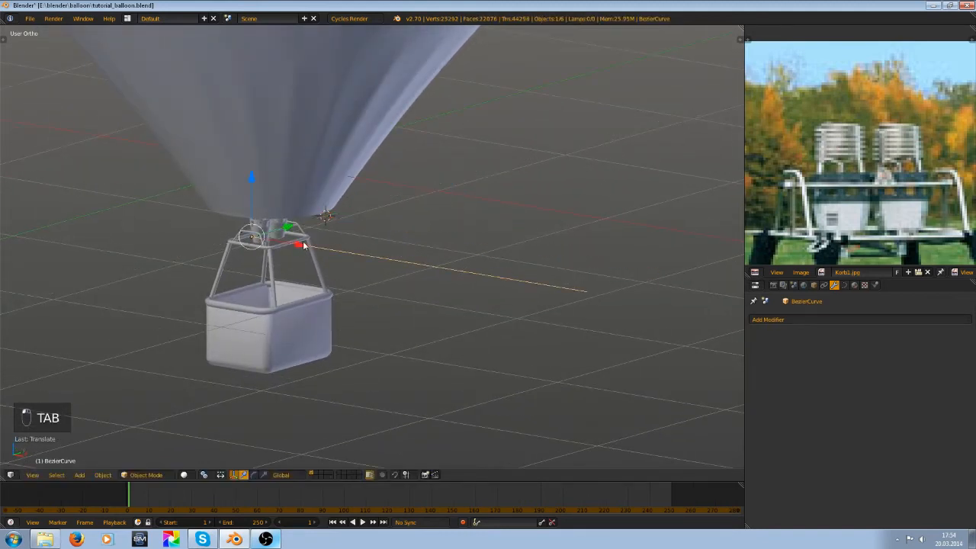
key("KP_1")
key("KP_3")
key("KP_1")
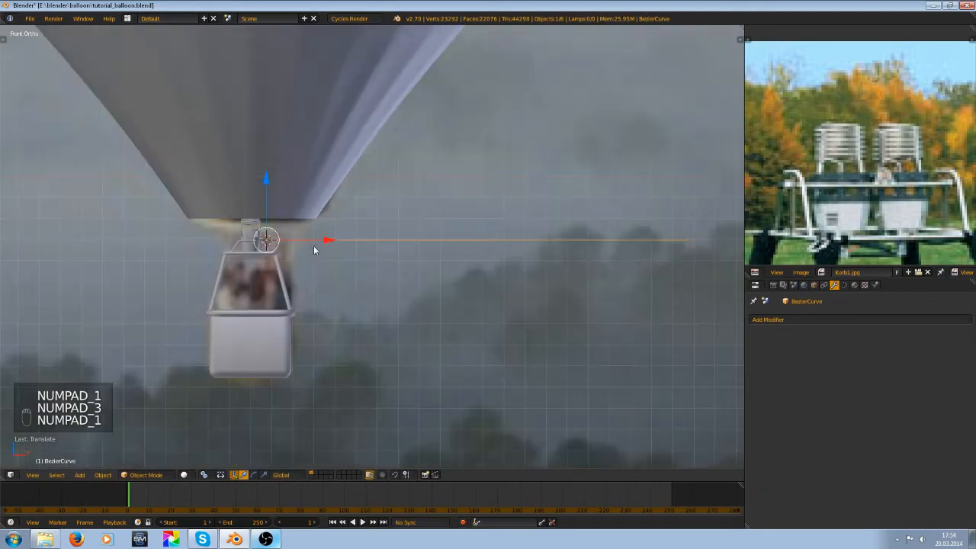
- In the front view, place the curve's origin on the burner frame's corner and rotate it upward towards the envelope
scroll(314, 245, "up", 6)
scroll(235, 246, "up", 4, "ctrl")
key("g")
left_click(401, 268)
key("r")
left_click(450, 234)
key("g")
left_click(439, 231)
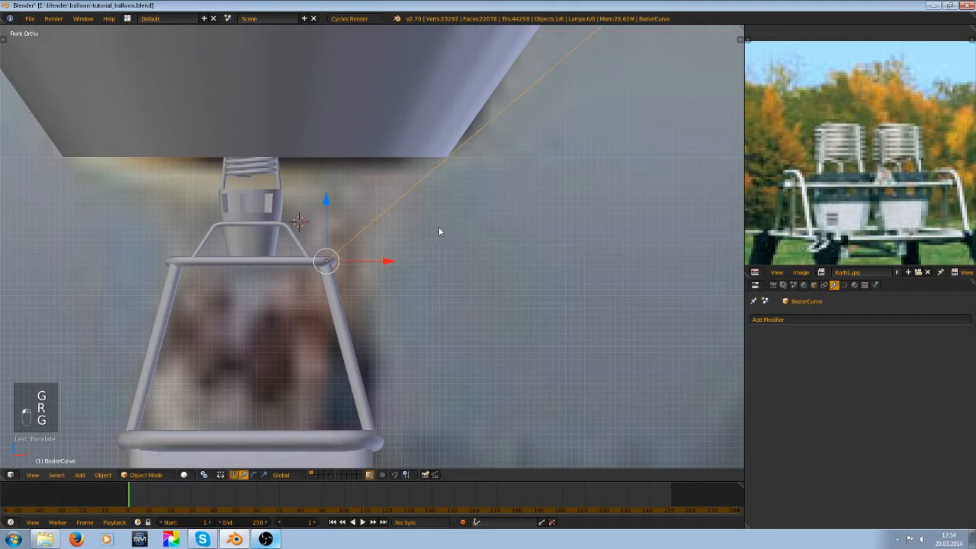
- Align the curve's base with the frame corner in the right view, lean it outward and readjust its tilt in the front view
key("KP_3")
key("g")
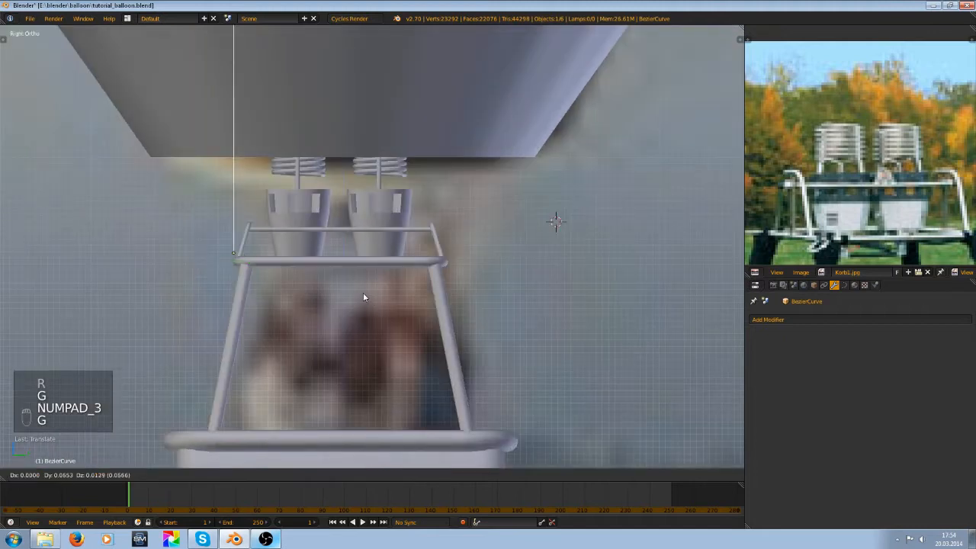
left_click(374, 299)
key("r")
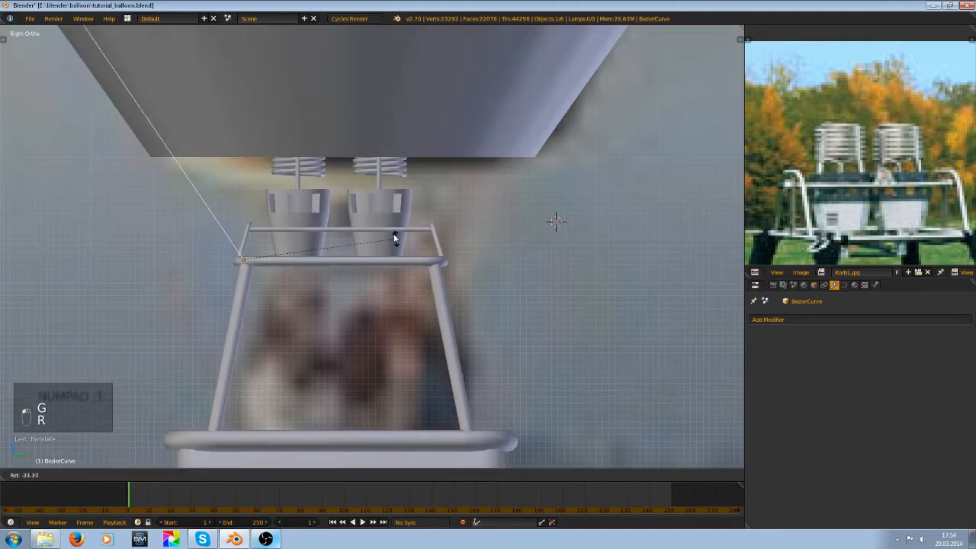
left_click(382, 220)
key("KP_1")
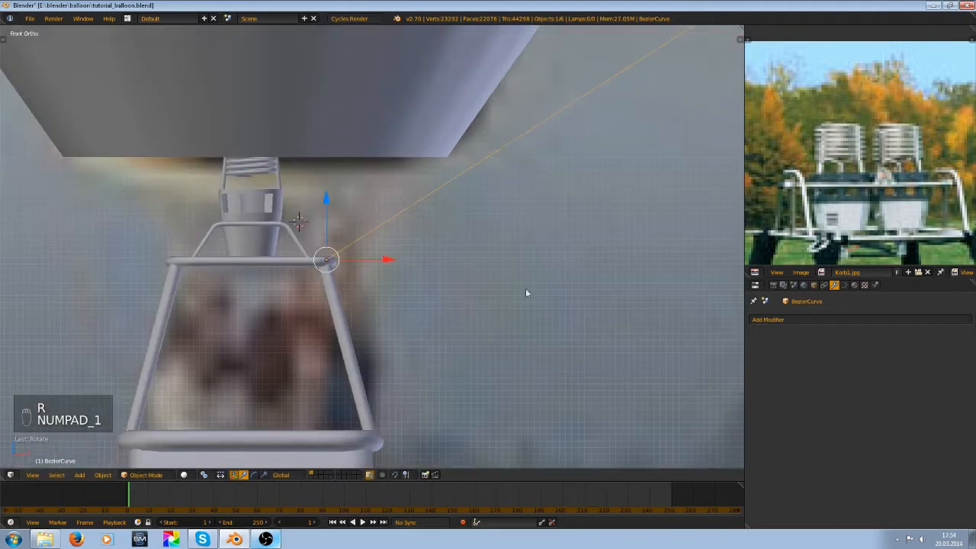
key("r")
left_click(532, 264)
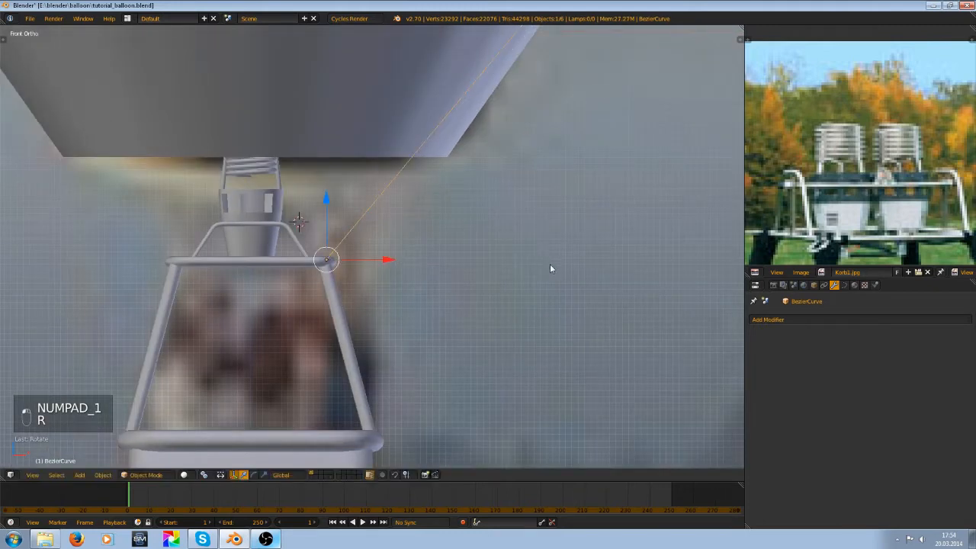
- Scale the curve down so it ends at the envelope's lower rim and apply its object transform
key("s")
left_click(430, 268)
key("s")
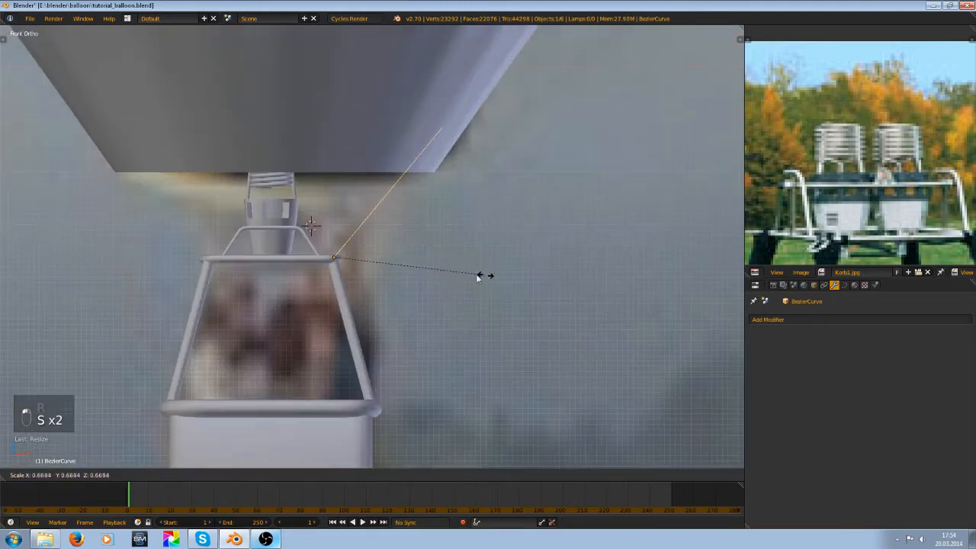
left_click(436, 270)
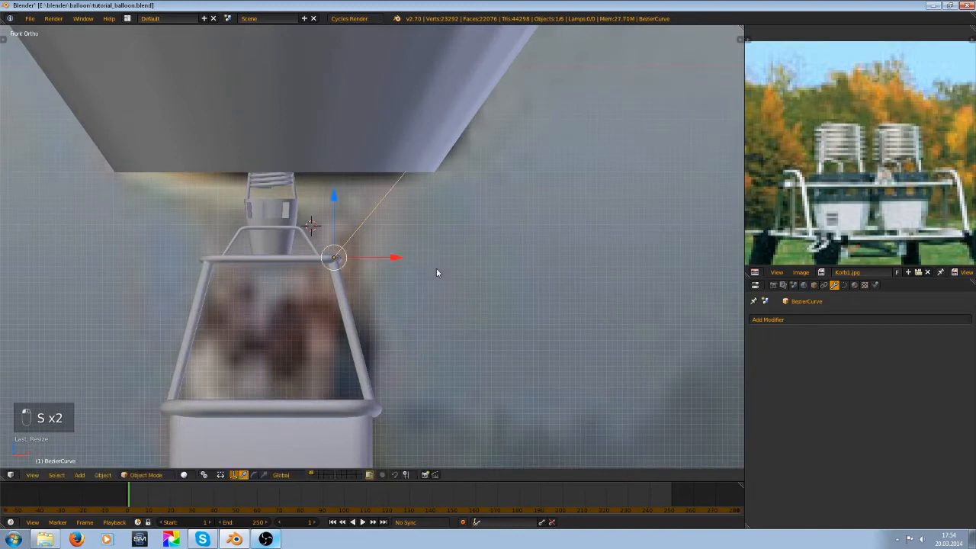
key("ctrl+a")
left_click(426, 281)
- Enlarge the properties area and set the curve's fill mode to Full
scroll(716, 258, "up", 2)
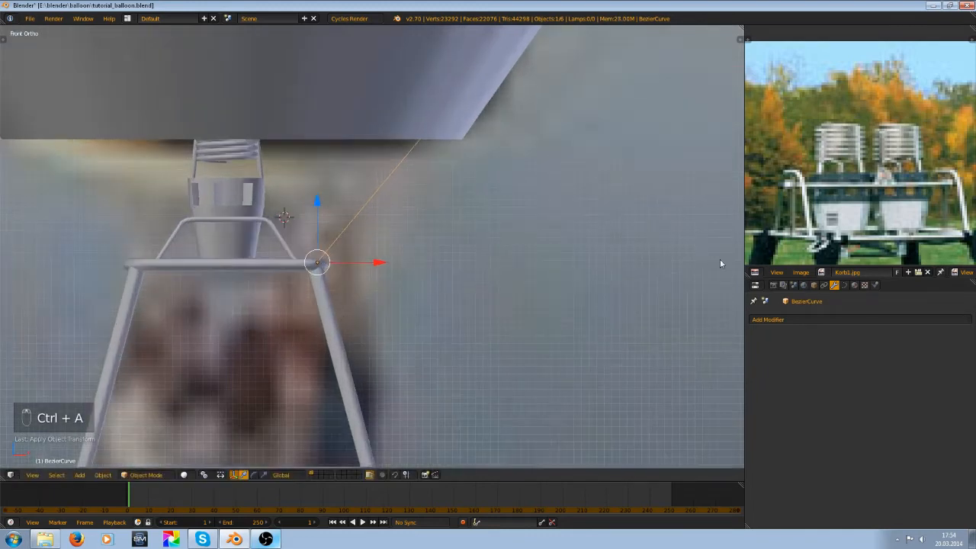
left_click(845, 285)
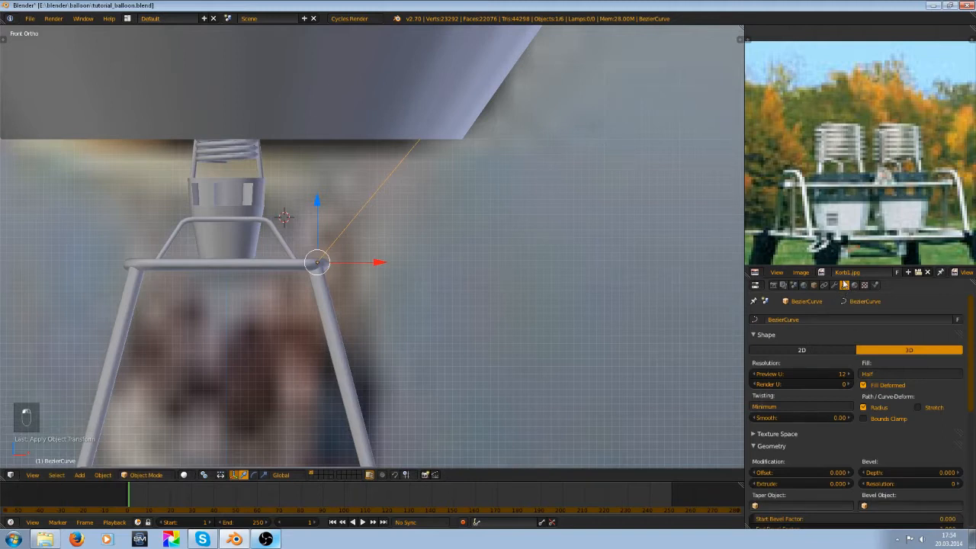
left_click_drag(839, 268, 867, 85)
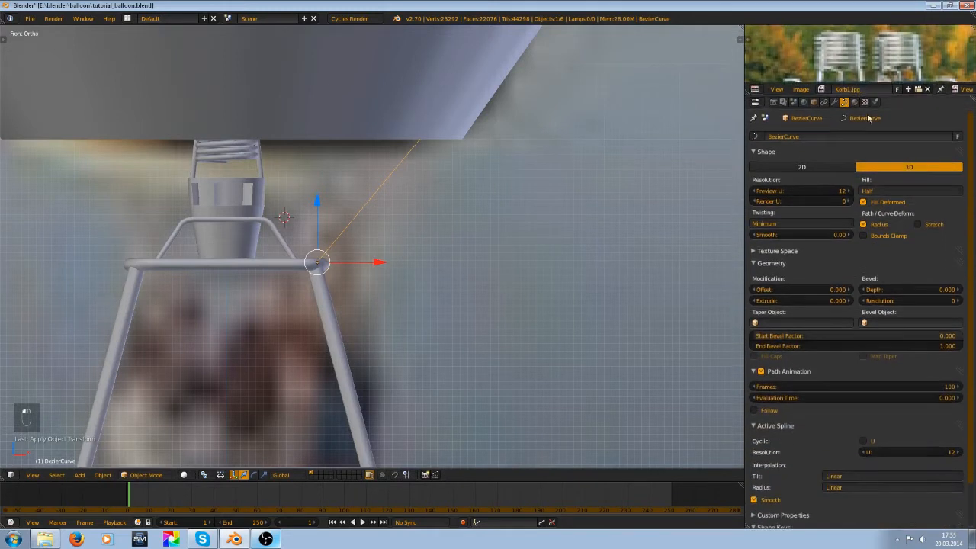
left_click(877, 190)
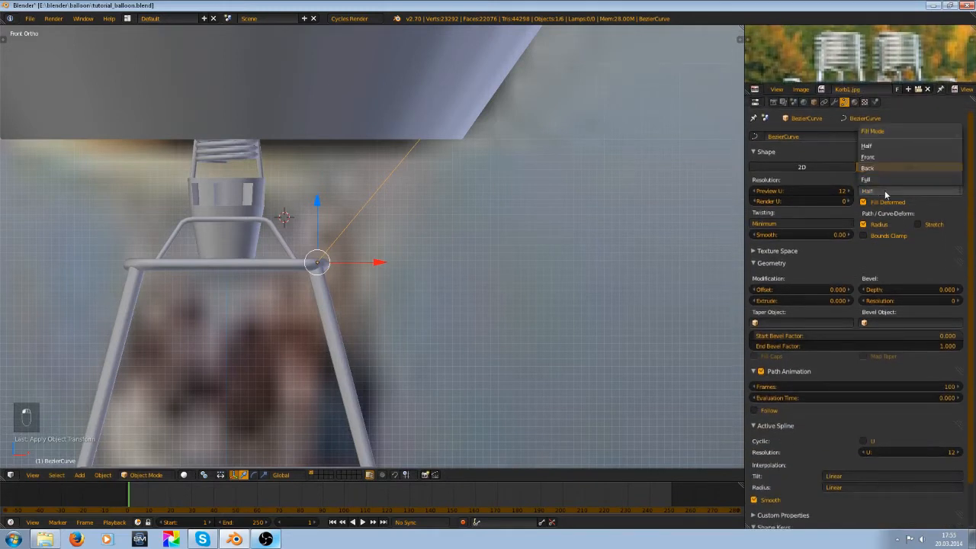
left_click(901, 148)
left_click(887, 192)
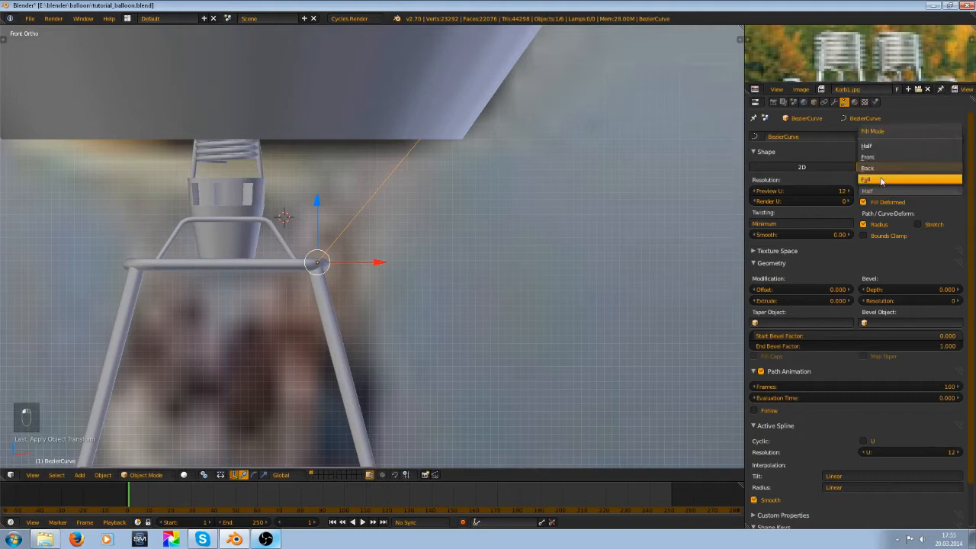
left_click(883, 181)
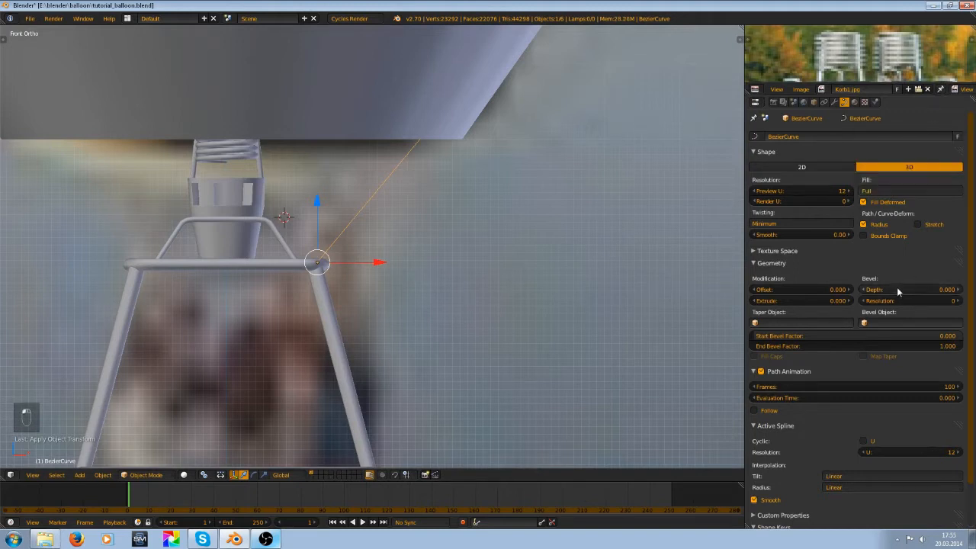
- Set the curve's bevel depth to 0.039 and its bevel resolution to 2
left_click_drag(907, 289, 910, 289)
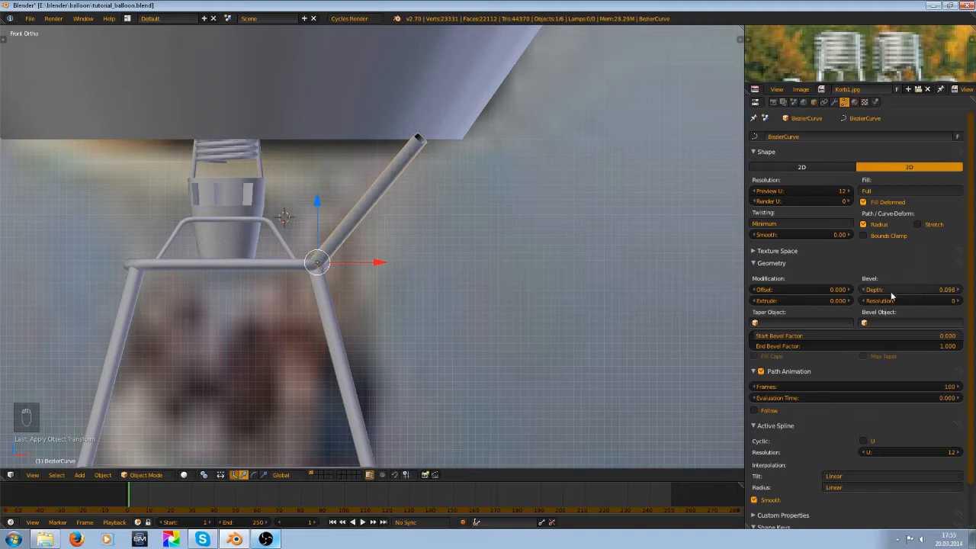
left_click(958, 301)
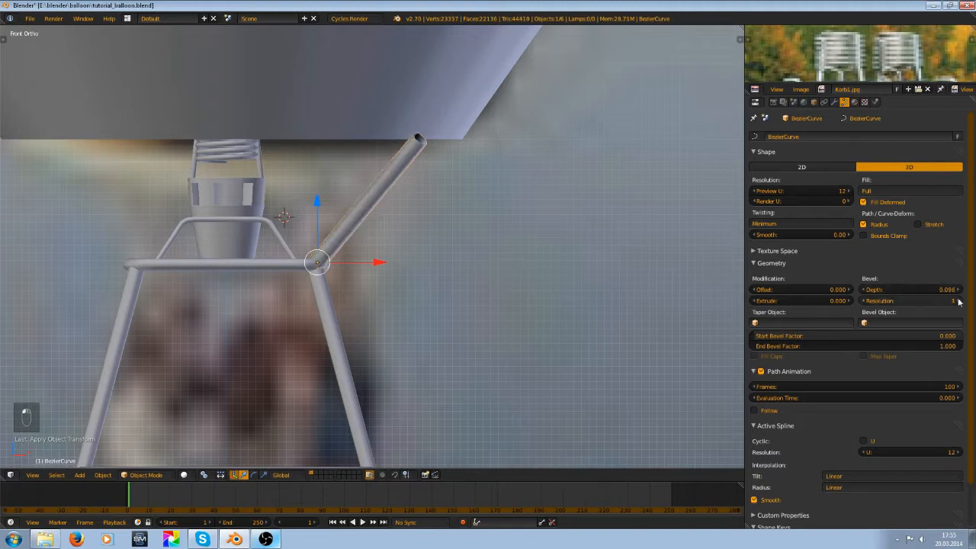
middle_click_drag(396, 259, 496, 247)
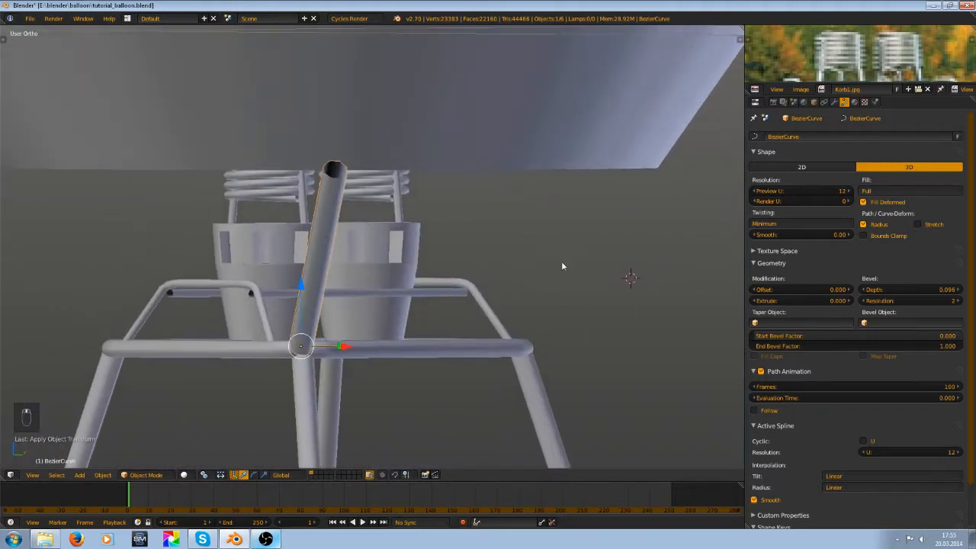
left_click_drag(918, 290, 897, 290)
middle_click_drag(366, 282, 308, 279)
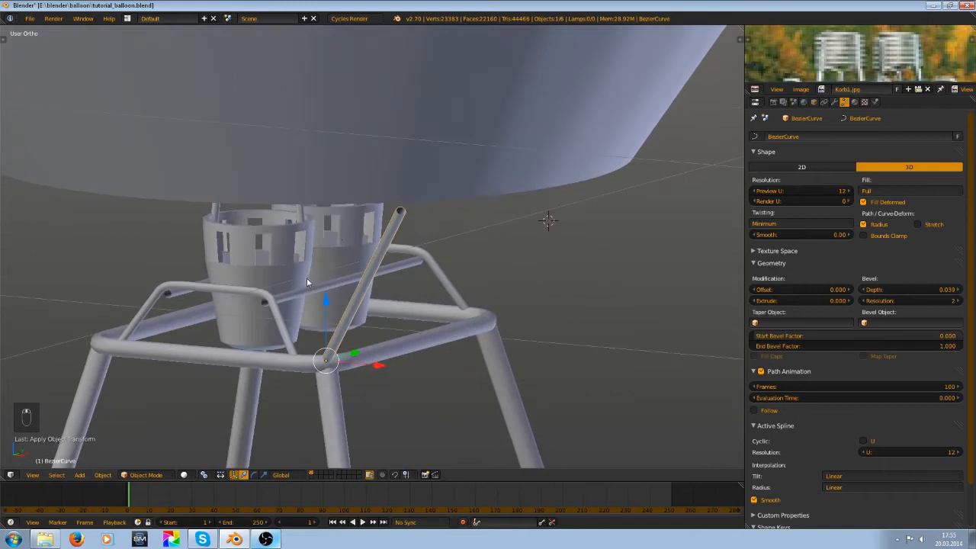
- Set the snap element to Face and move the curve's upper end point onto the envelope's lower rim
key("Tab")
middle_click_drag(400, 209, 390, 179)
key("g")
right_click(400, 233)
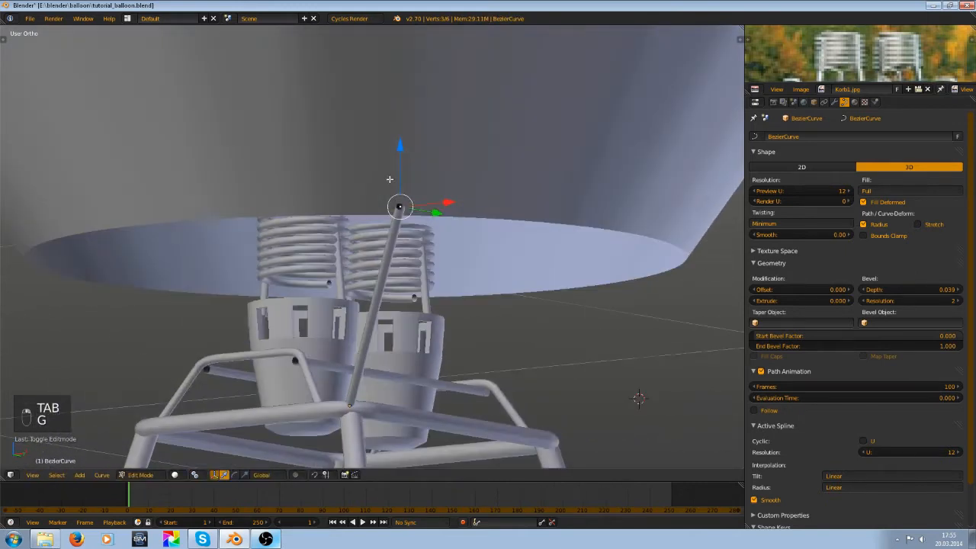
left_click(326, 475)
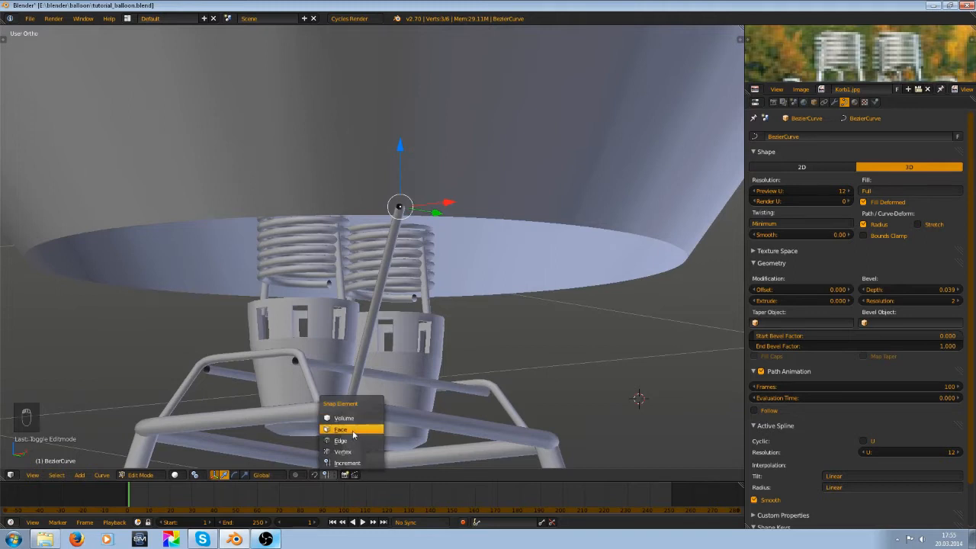
left_click(353, 430)
middle_click_drag(415, 327, 431, 259)
key("g")
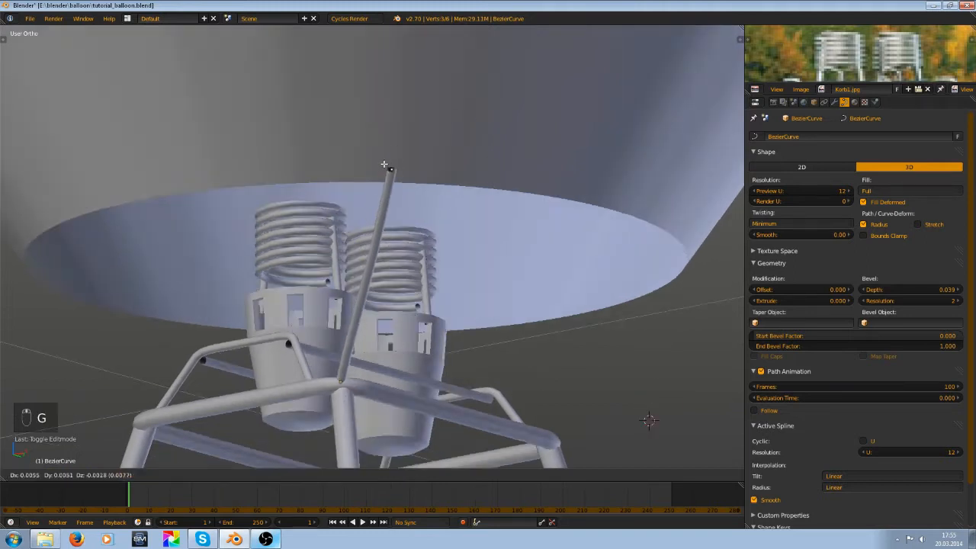
left_click(379, 183)
middle_click_drag(379, 183, 349, 204)
scroll(372, 174, "up", 3)
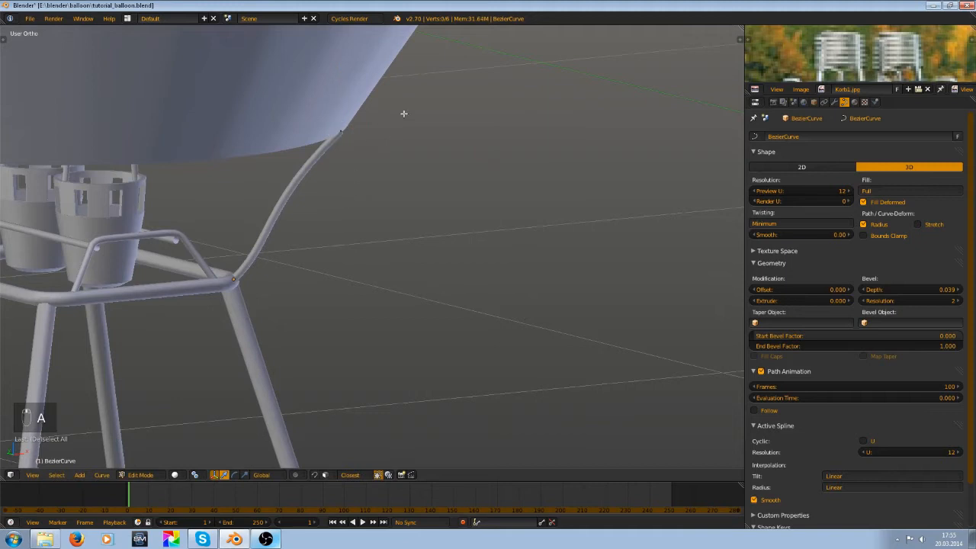
- Turn the curve's Handles display back on and scale the handles of its upper end point
key("n")
scroll(716, 115, "up", 5)
middle_click_drag(247, 204, 299, 129)
right_click(288, 102)
middle_click_drag(320, 80, 323, 186)
key("s")
left_click(325, 164)
- Select all of the curve's points and set their handle type to Vector
key("a")
scroll(298, 206, "up", 3)
middle_click_drag(259, 251, 241, 279)
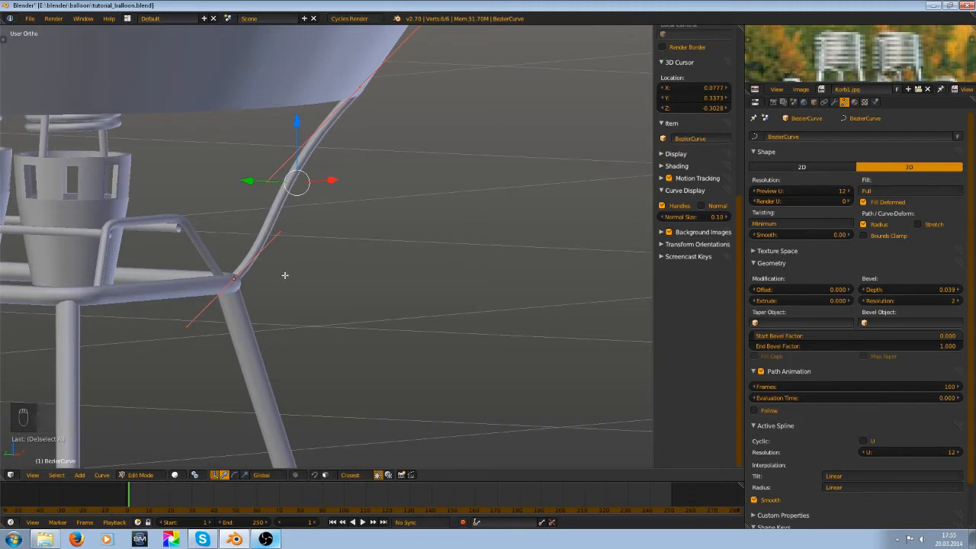
scroll(278, 282, "down", 3)
middle_click_drag(318, 246, 337, 224)
scroll(347, 202, "up", 4)
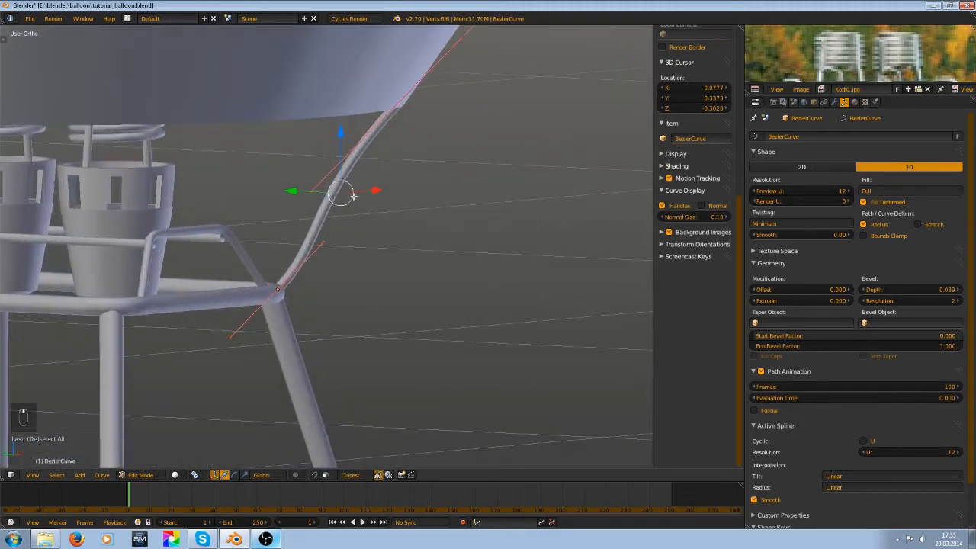
key("v")
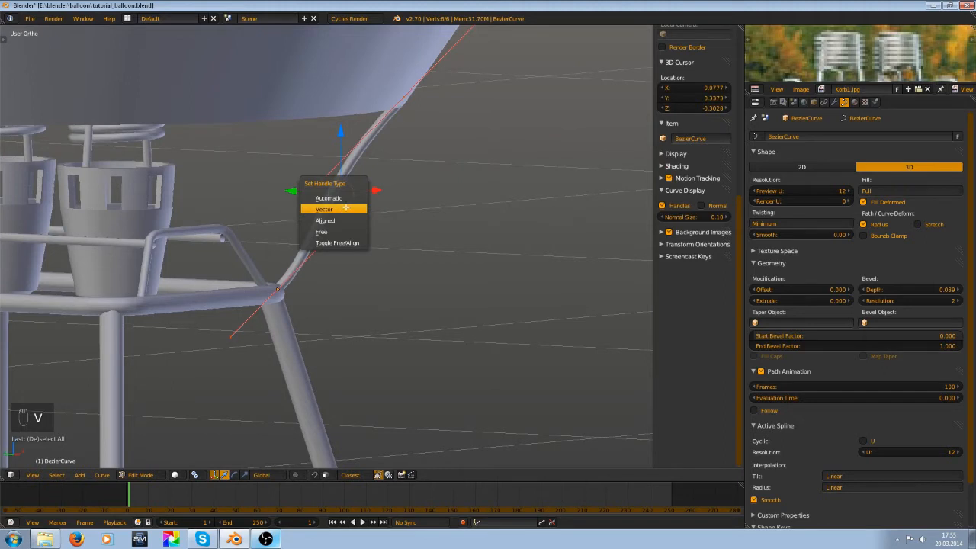
left_click(337, 209)
middle_click_drag(343, 214, 361, 215)
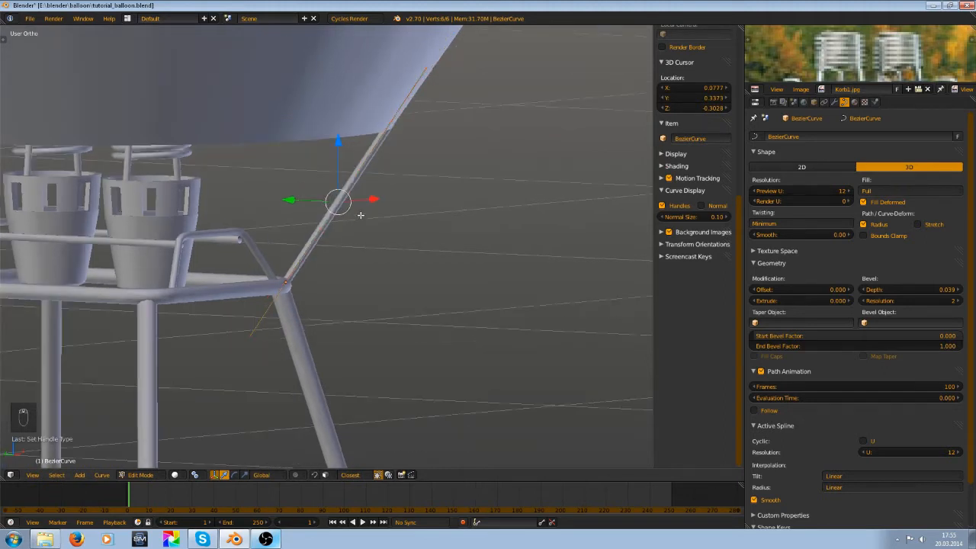
key("v")
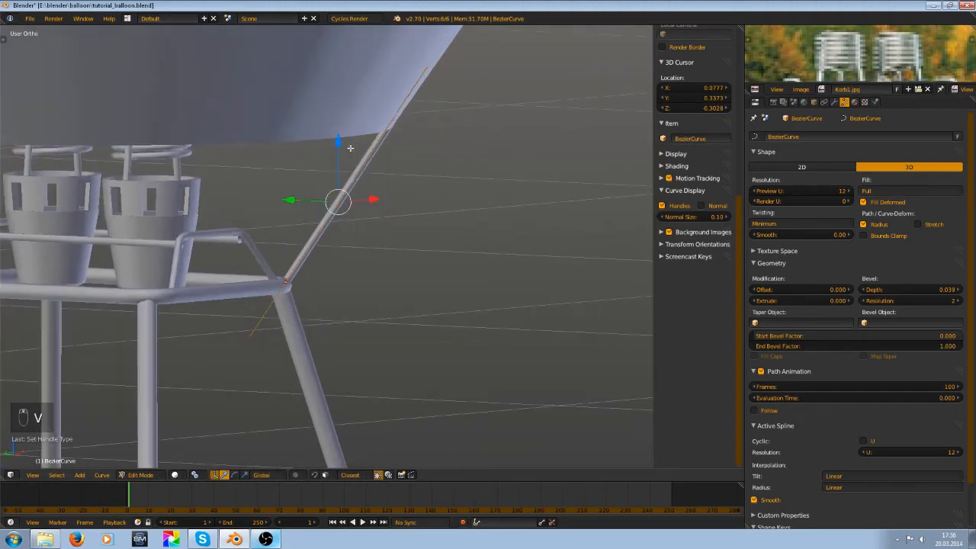
- Leave curve editing and save the balloon file
key("KP_1")
key("Tab")
key("ctrl+s")
middle_click_drag(401, 207, 384, 111)
key("Tab")
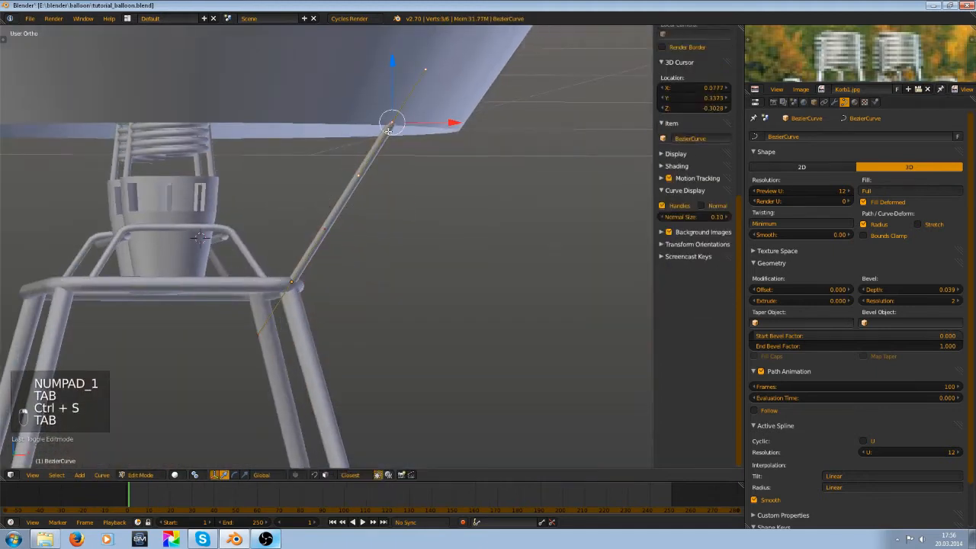
key("g")
left_click(405, 120)
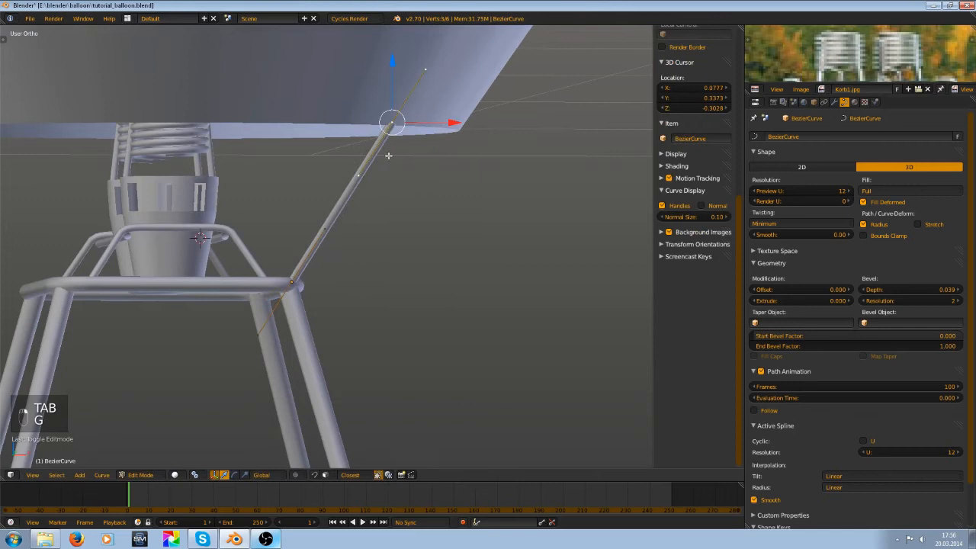
key("s")
right_click(485, 259)
middle_click_drag(424, 171, 462, 181)
key("t")
key("r")
key("t")
- Try to extrude a further segment from the curve's upper end point and delete the extruded vertices
key("e")
left_click(528, 229)
key("f")
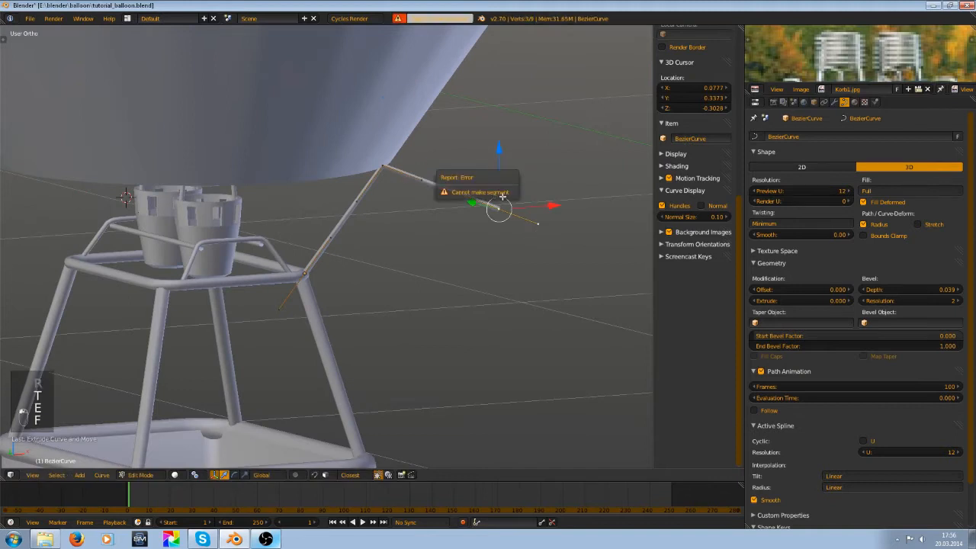
key("g")
right_click(471, 113)
key("Delete")
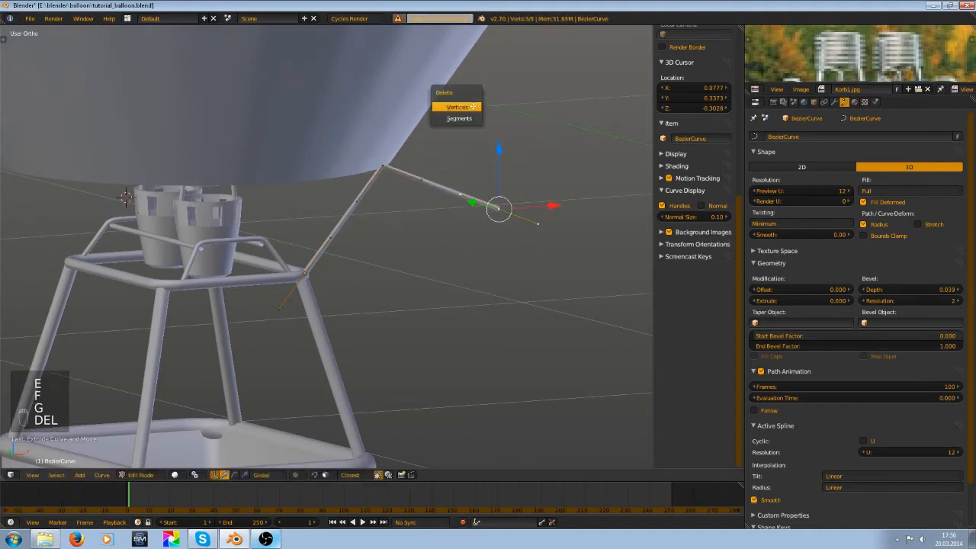
left_click(461, 103)
- Duplicate the connecting line in place, then rotate and scale the copy around the burner frame's corner
key("KP_1")
scroll(384, 190, "up", 3)
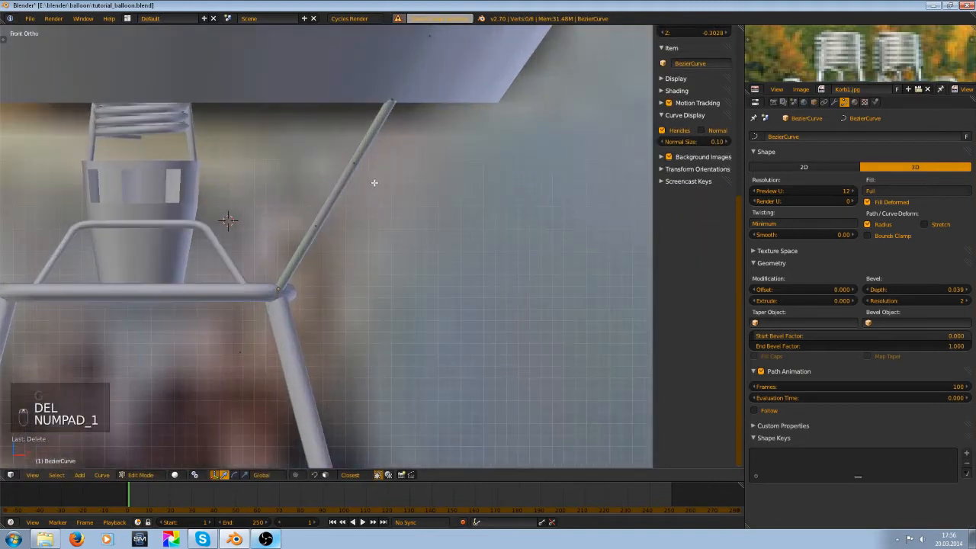
key("Tab")
middle_click_drag(401, 192, 364, 214)
key("shift+d")
key("Escape")
middle_click_drag(422, 229, 416, 275)
key("r")
left_click(408, 341)
key("s")
left_click(420, 322)
- Move the second line's upper end point onto the envelope's lower rim
key("Tab")
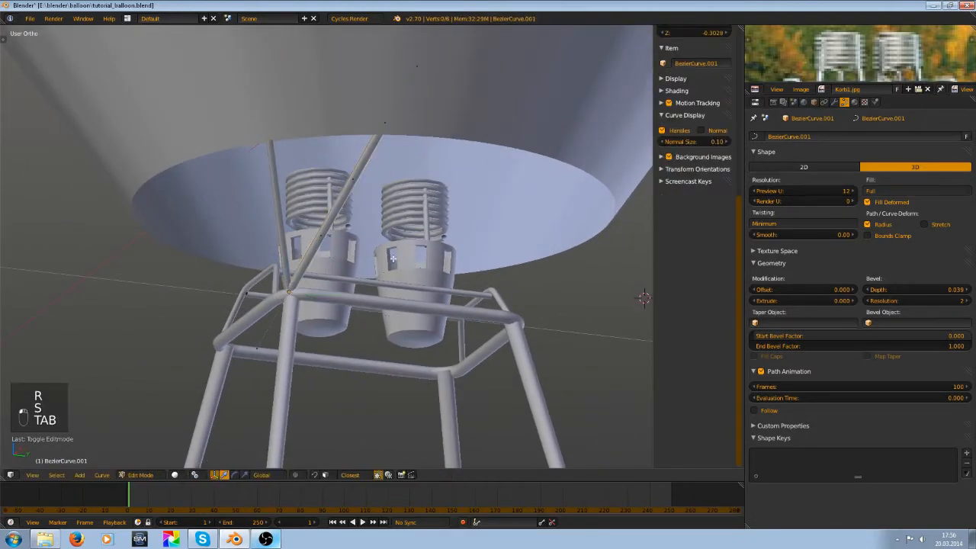
key("g")
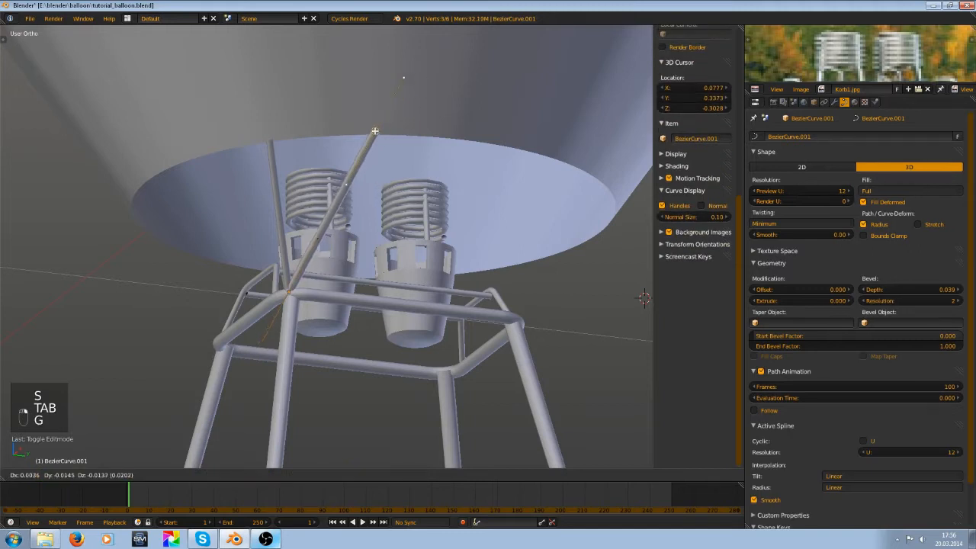
left_click(644, 297)
middle_click_drag(644, 298, 465, 288)
middle_click_drag(459, 186, 402, 194)
- Duplicate the second line in place, then rotate and scale the copy further around the envelope opening
key("Tab")
middle_click_drag(450, 214, 443, 243)
key("shift+d")
right_click(447, 248)
key("r")
left_click(447, 273)
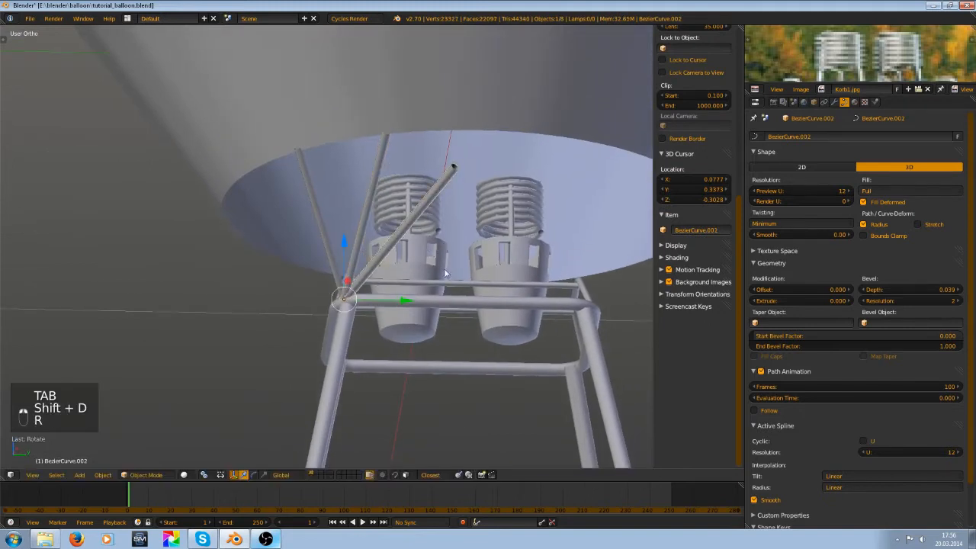
key("s")
left_click(492, 311)
- Move the third line's upper end point onto the envelope's lower rim
key("Tab")
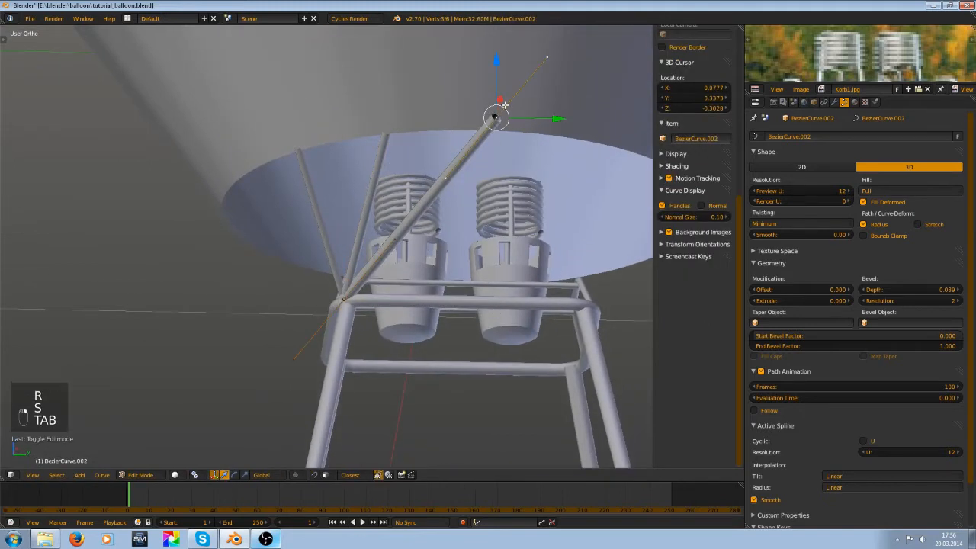
key("g")
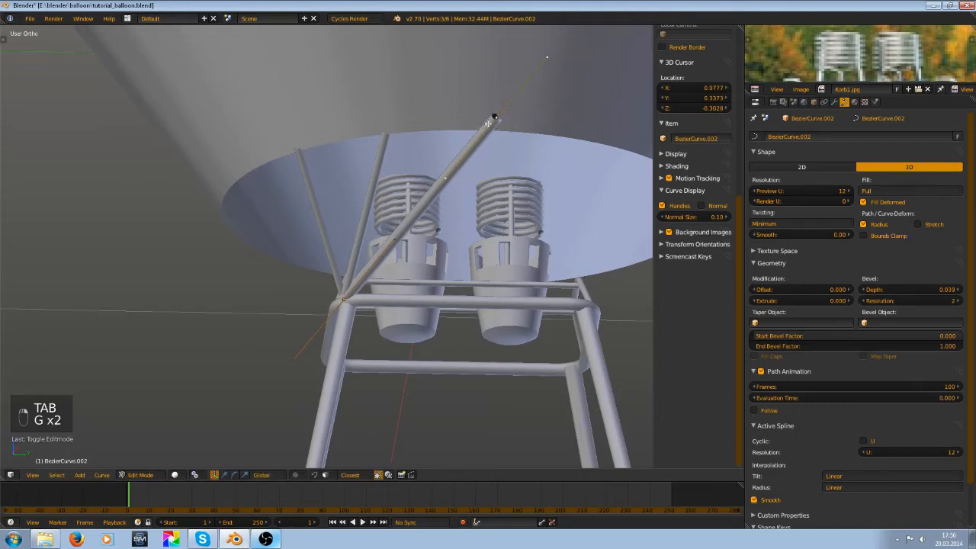
left_click(481, 126)
middle_click_drag(481, 126, 502, 158)
- Shrink the radius of all the third line's points to match the thickness of the first line
key("a")
key("a")
key("a")
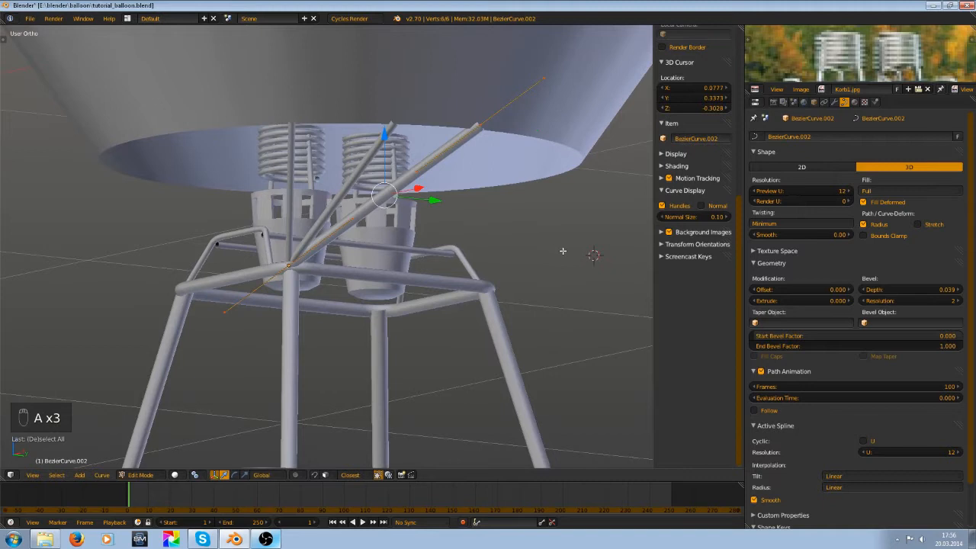
key("alt+s")
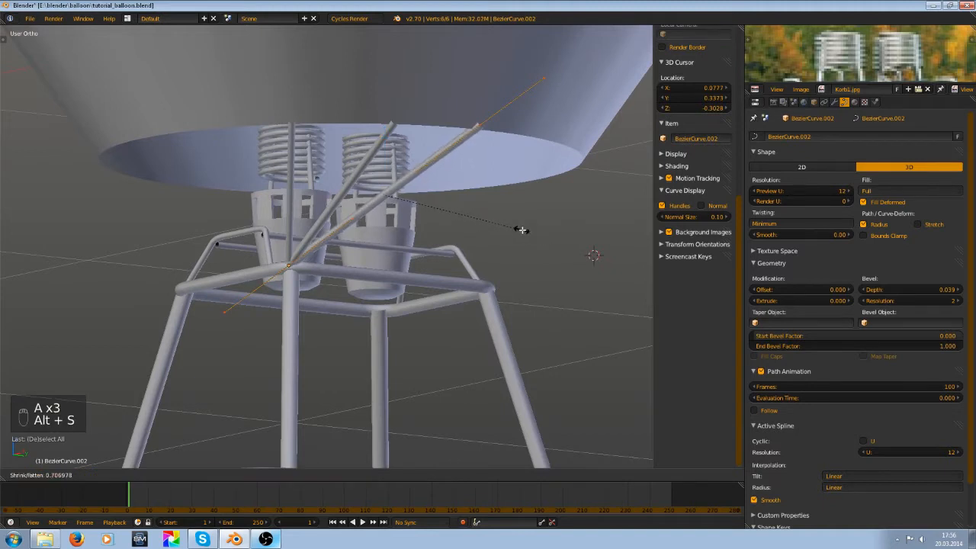
left_click(521, 230)
middle_click_drag(475, 159, 388, 127)
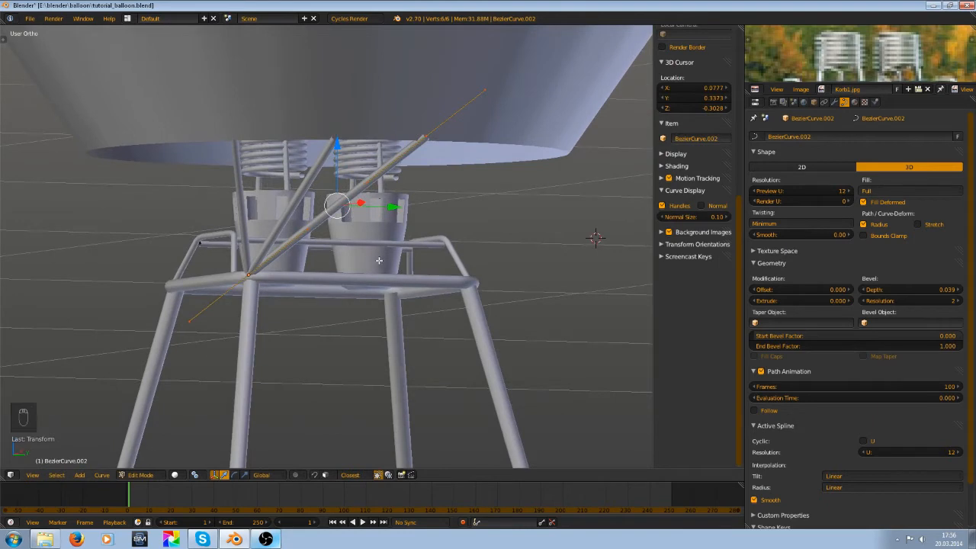
key("a")
key("a")
key("a")
key("alt+s")
left_click(441, 307)
key("a")
key("Tab")
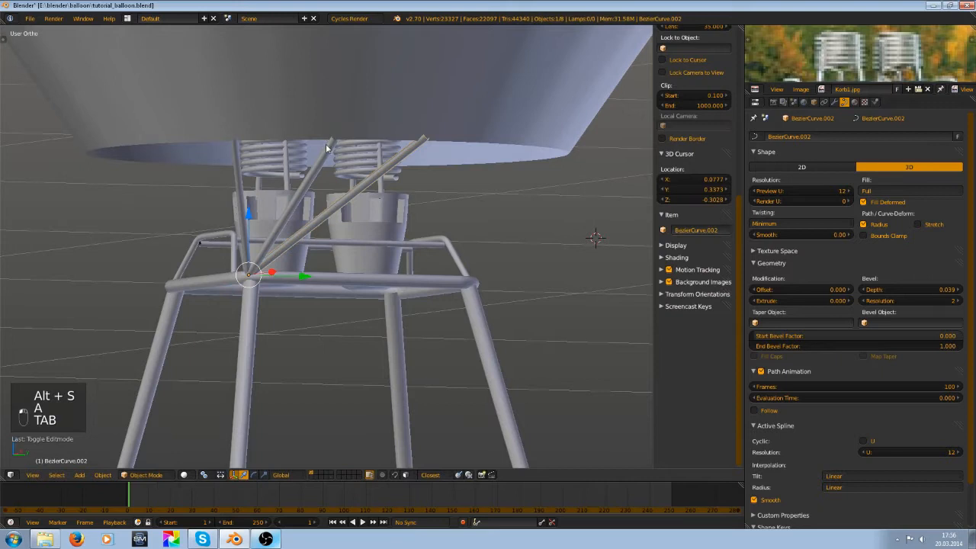
- Shrink the radius of all the second line's points to match the other connecting lines
right_click(326, 147)
key("Tab")
key("a")
key("a")
key("a")
key("a")
key("a")
key("alt+s")
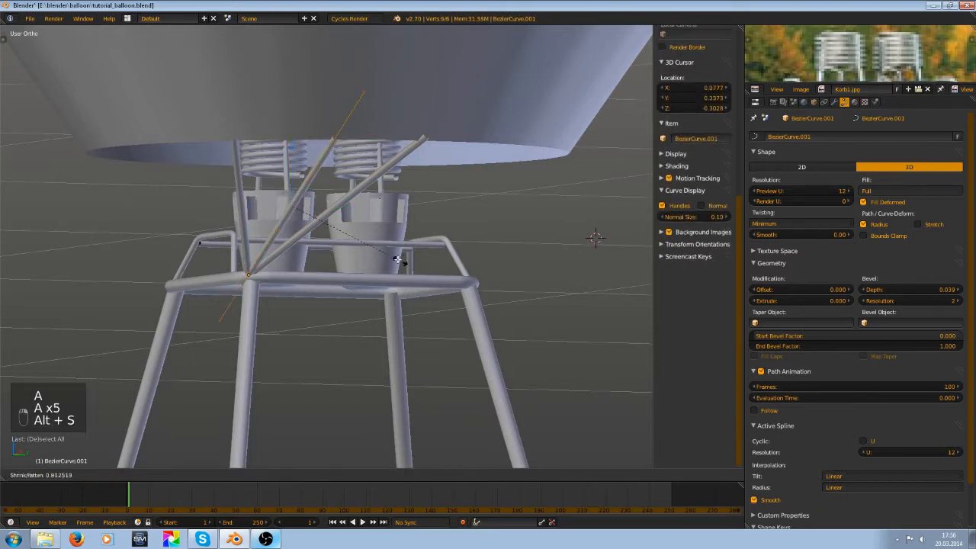
left_click(386, 253)
middle_click_drag(387, 252, 348, 204)
key("Tab")
- Select the first connecting line and duplicate it in place
scroll(390, 214, "down", 3)
right_click(370, 219)
scroll(348, 204, "up", 2)
key("shift+d")
left_click(386, 201)
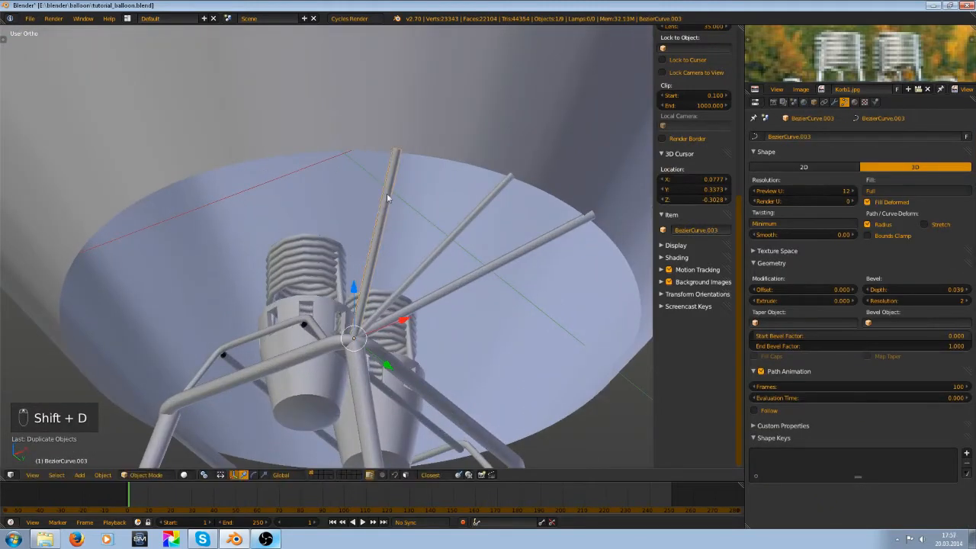
- Move the fourth line's upper end point along the envelope's lower rim, away from the other three lines
key("Tab")
key("g")
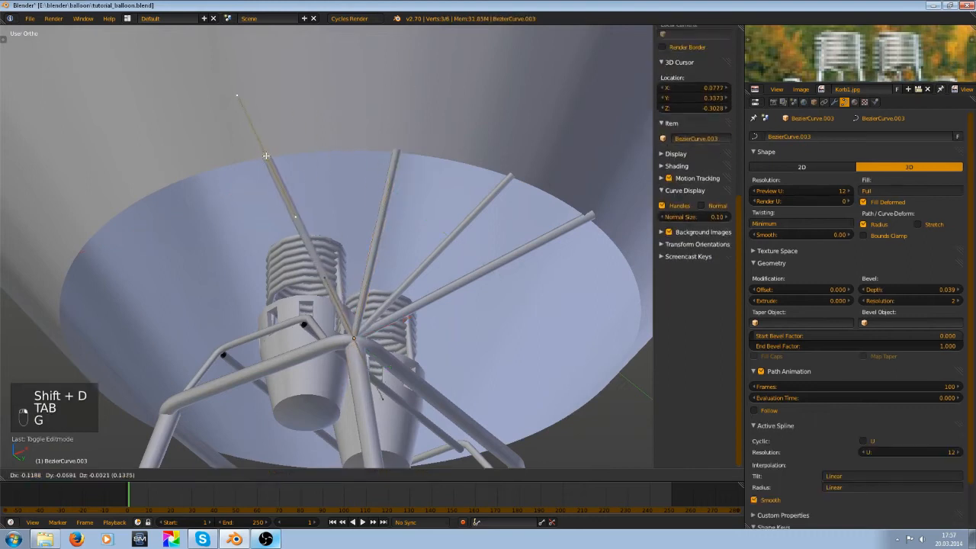
left_click(260, 155)
middle_click_drag(260, 155, 349, 169)
scroll(427, 259, "down", 3)
middle_click_drag(487, 320, 377, 251, "shift")
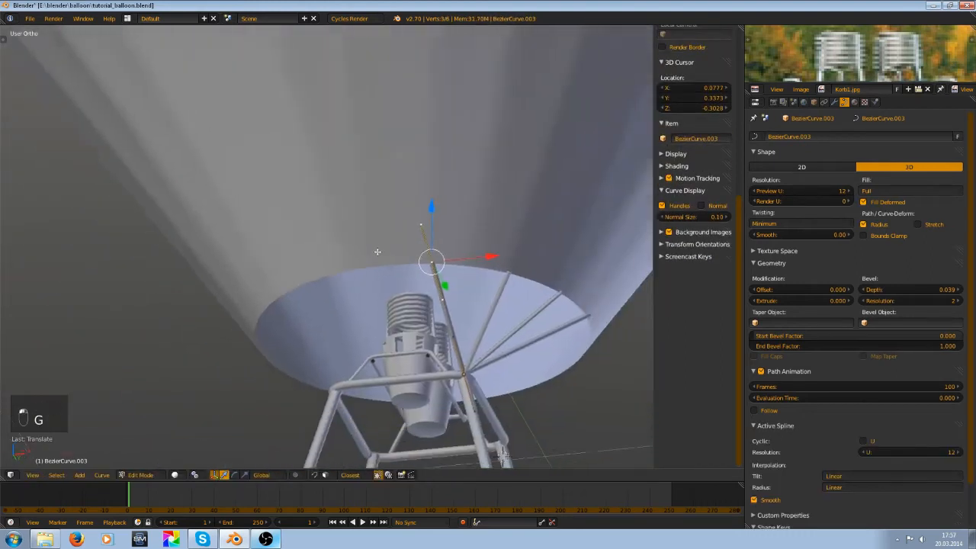
scroll(381, 295, "up", 3)
middle_click_drag(382, 295, 229, 175)
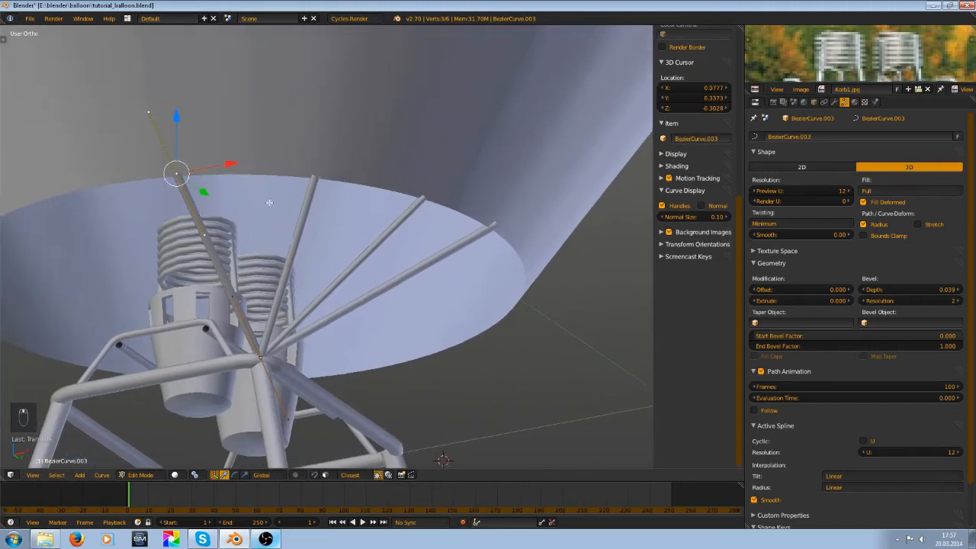
key("g")
left_click(200, 173)
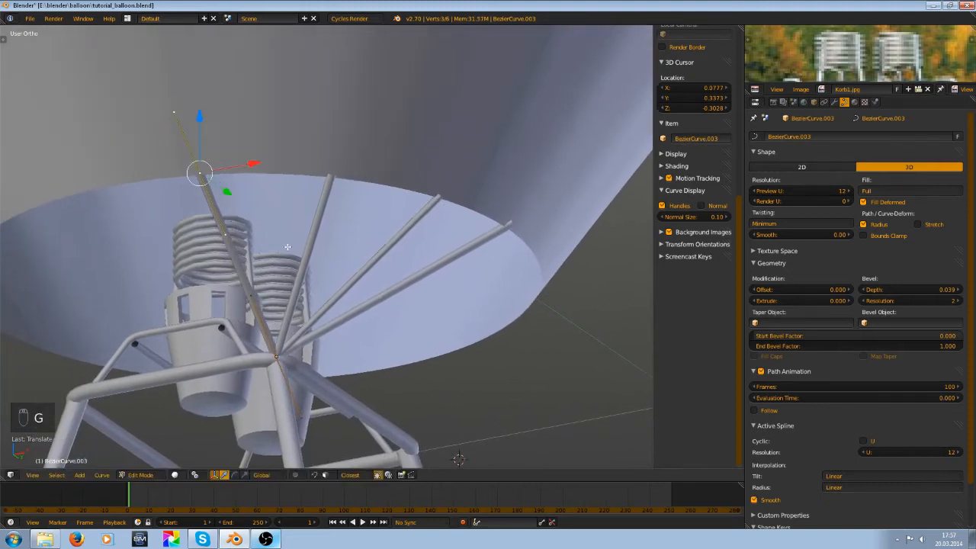
middle_click_drag(288, 247, 344, 183)
key("Tab")
- Select the basket and snap the 3D cursor to it
scroll(345, 187, "down", 5)
middle_click_drag(307, 255, 309, 318)
right_click(309, 319)
key("shift+s")
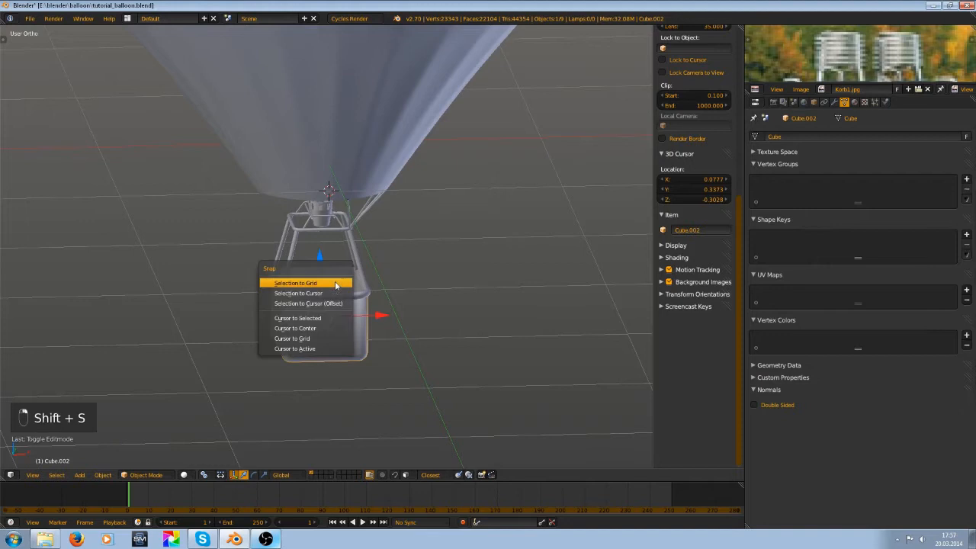
left_click(312, 320)
- Set the basket's origin to its geometry and snap the 3D cursor to the basket again
middle_click_drag(311, 320, 303, 343)
middle_click_drag(305, 167, 344, 346, "shift")
scroll(389, 361, "down", 6)
middle_click_drag(392, 368, 379, 220, "shift")
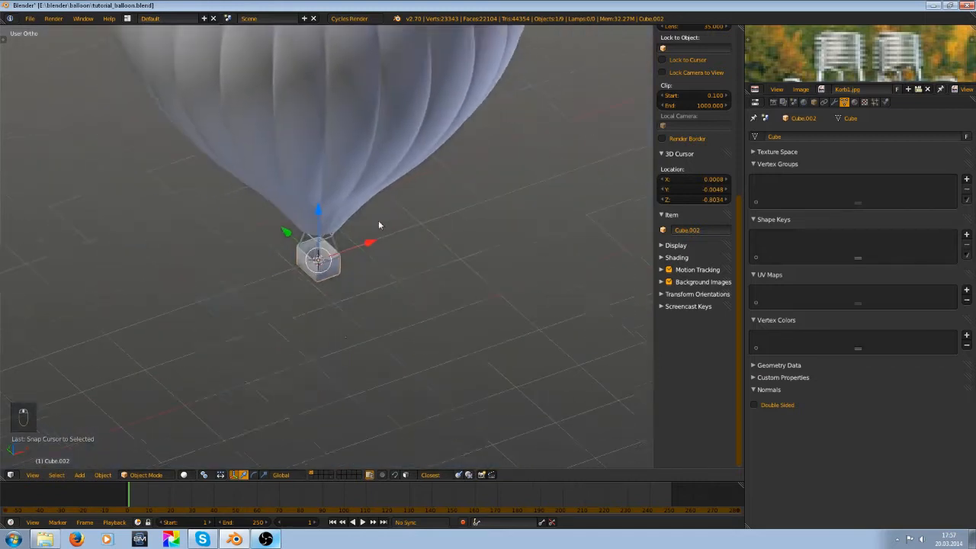
scroll(367, 244, "up", 9)
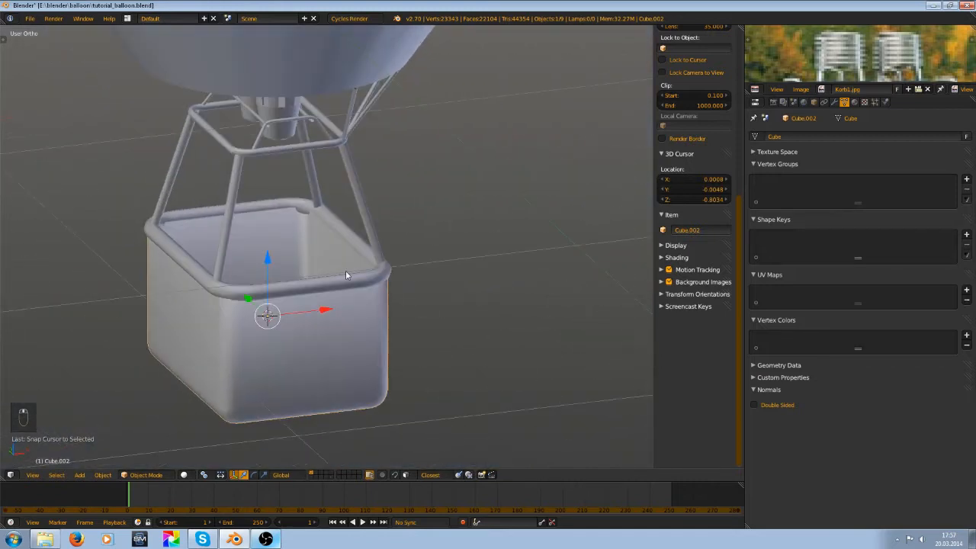
key("ctrl+alt+shift+c")
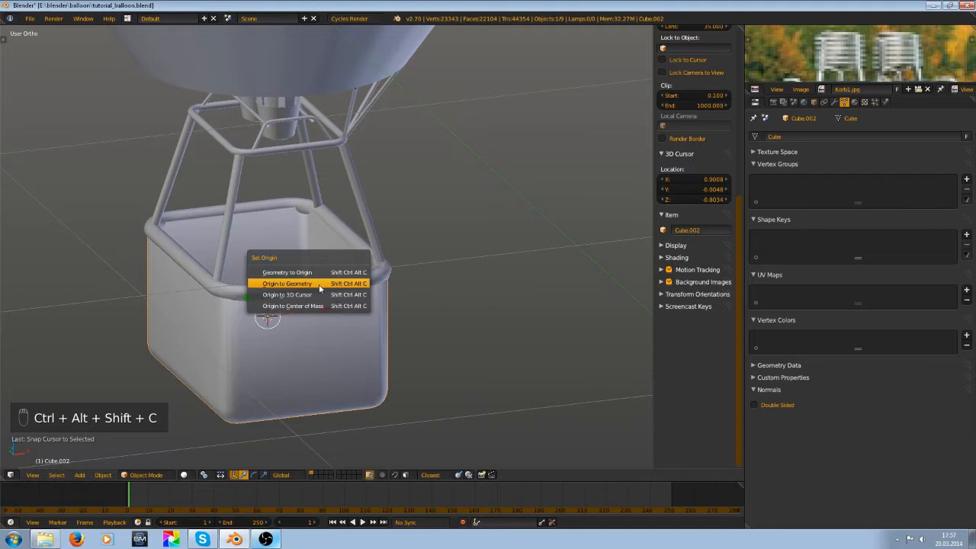
left_click(319, 284)
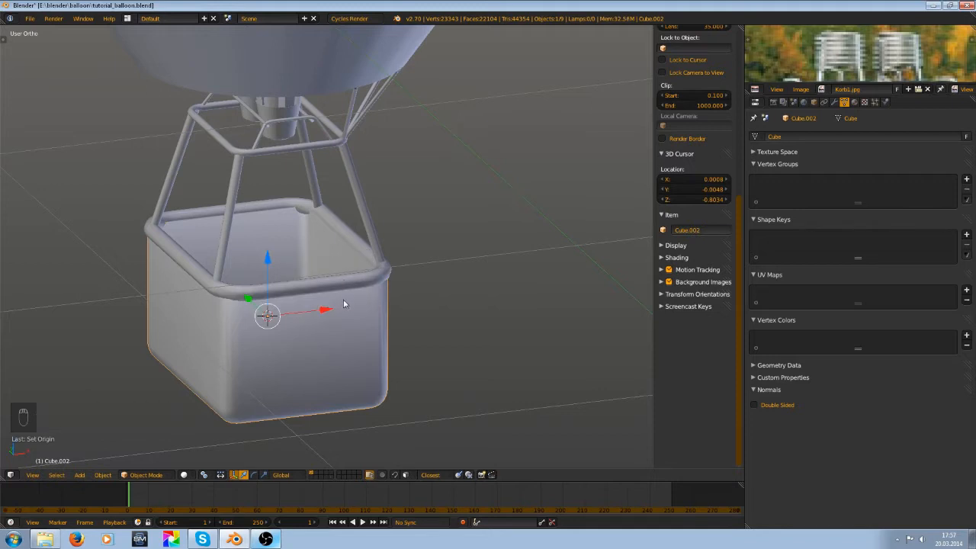
key("shift+s")
left_click(306, 283)
middle_click_drag(304, 322, 283, 289)
- Select all four connecting lines and join them into one curve object
right_click(368, 135)
middle_click_drag(418, 139, 393, 321)
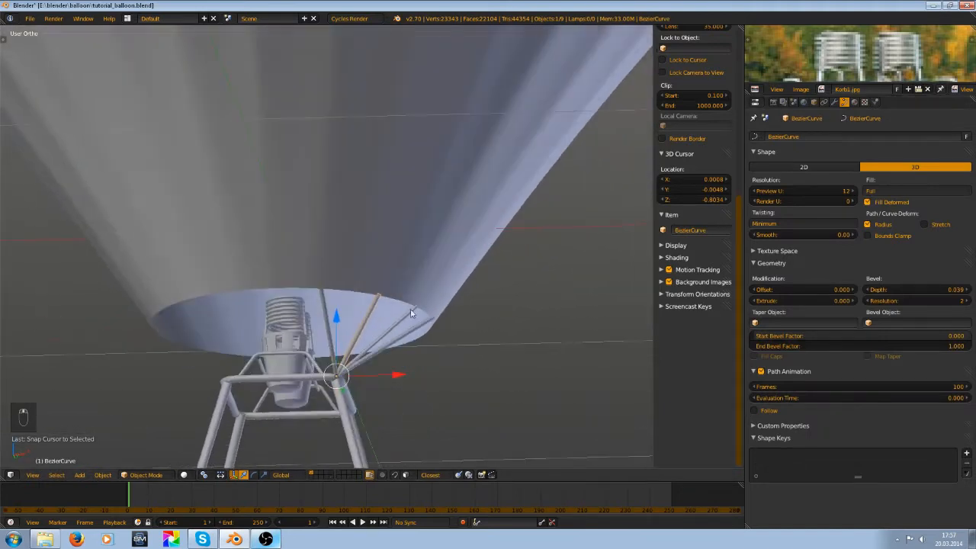
right_click(395, 328, "shift")
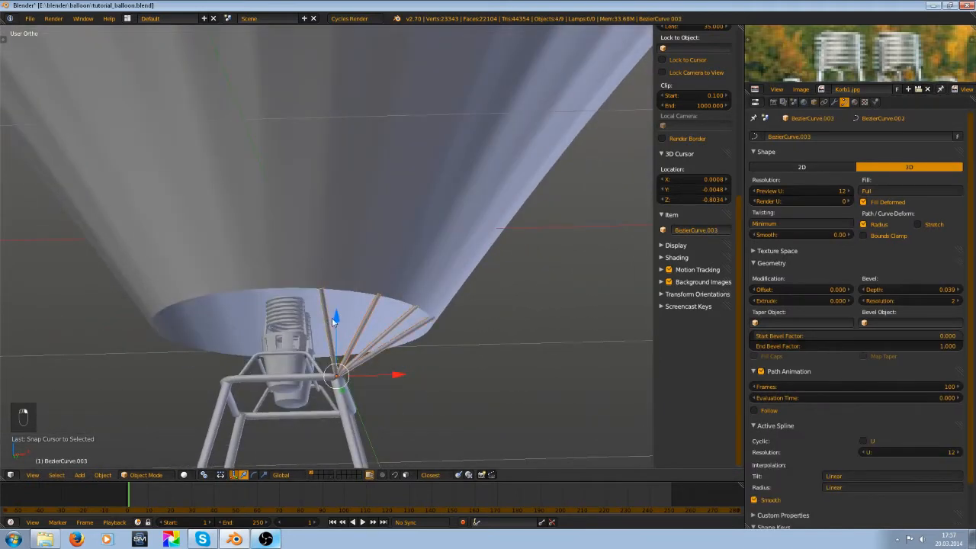
scroll(396, 328, "down", 3)
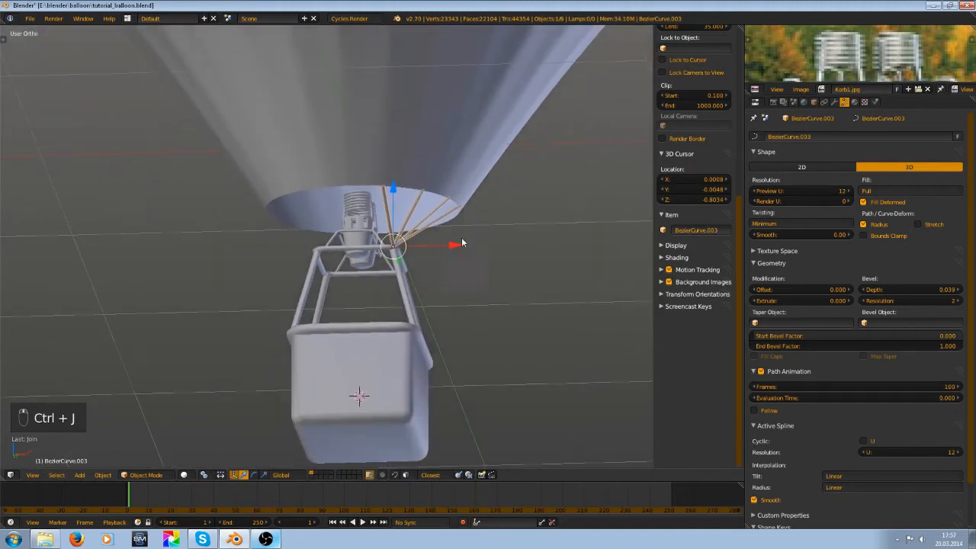
- Add a Mirror modifier to the joined connecting lines
left_click(834, 101)
left_click(810, 136)
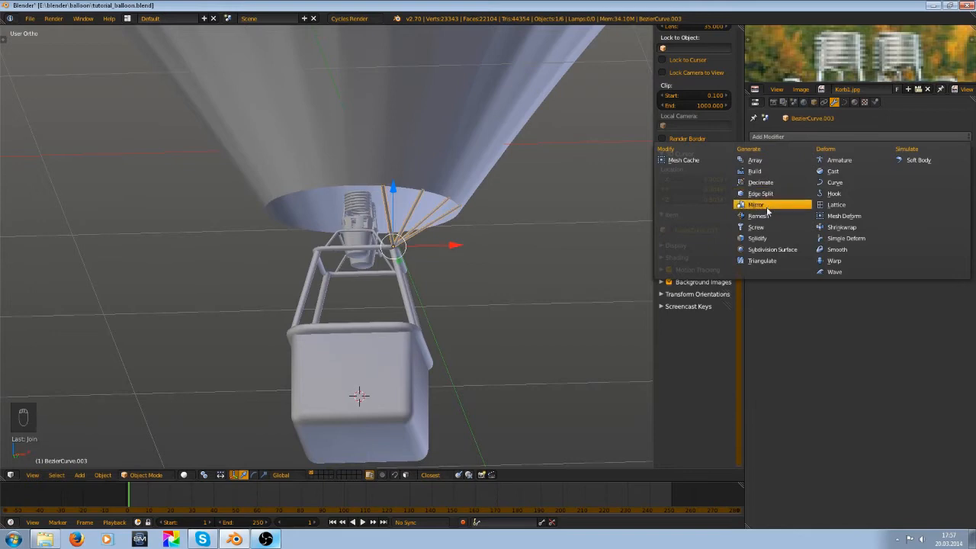
left_click(756, 205)
middle_click_drag(493, 261, 493, 294)
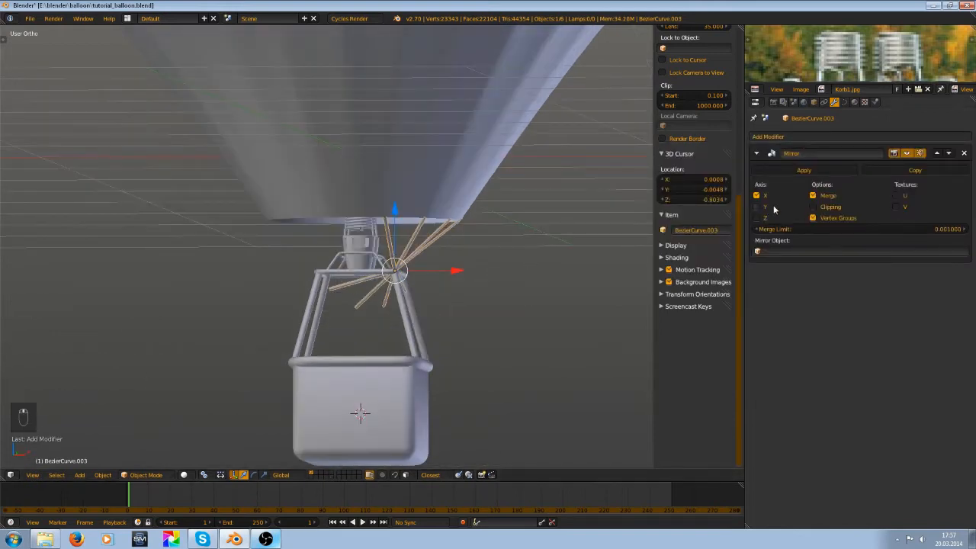
- Mirror the joined connecting lines along Y as well as X and apply the object's rotation
key("ctrl+a")
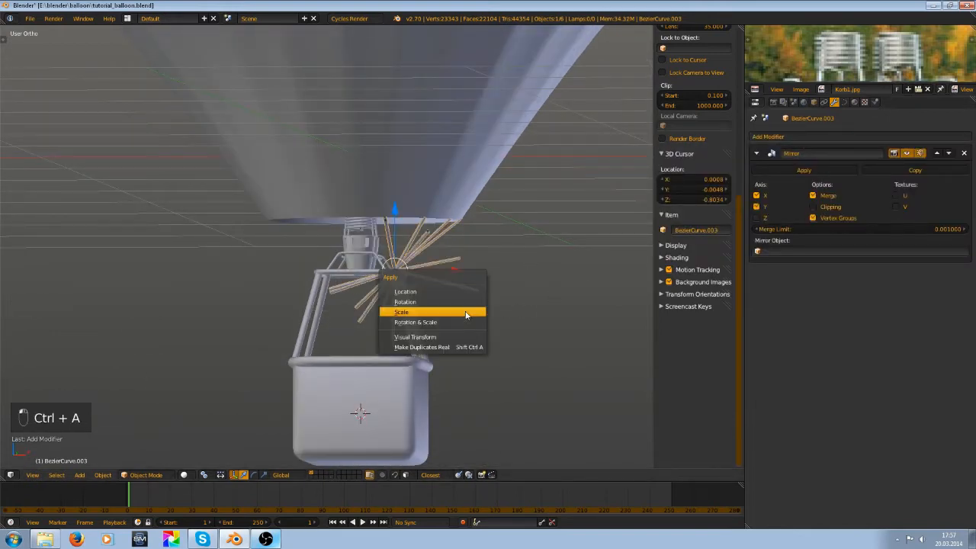
left_click(444, 304)
middle_click_drag(437, 292, 440, 288)
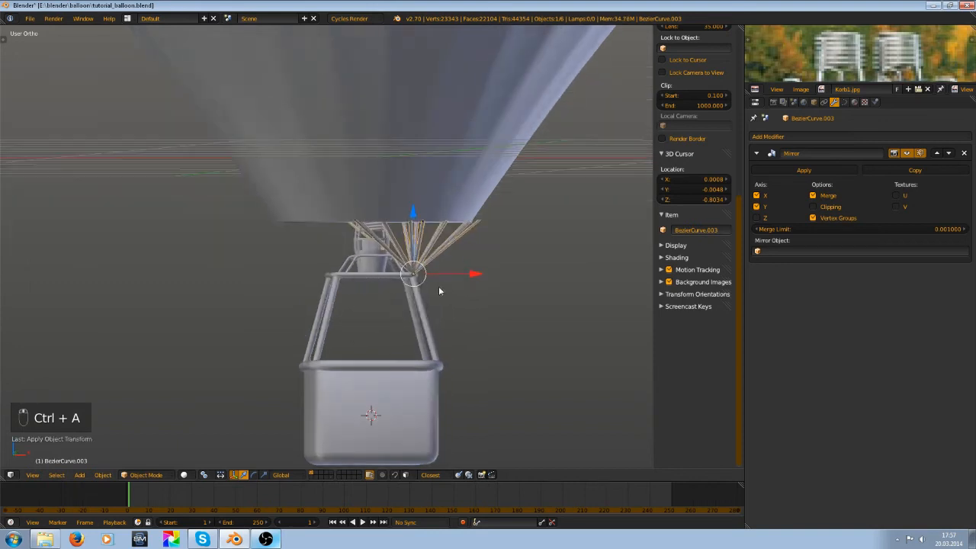
key("ctrl+a")
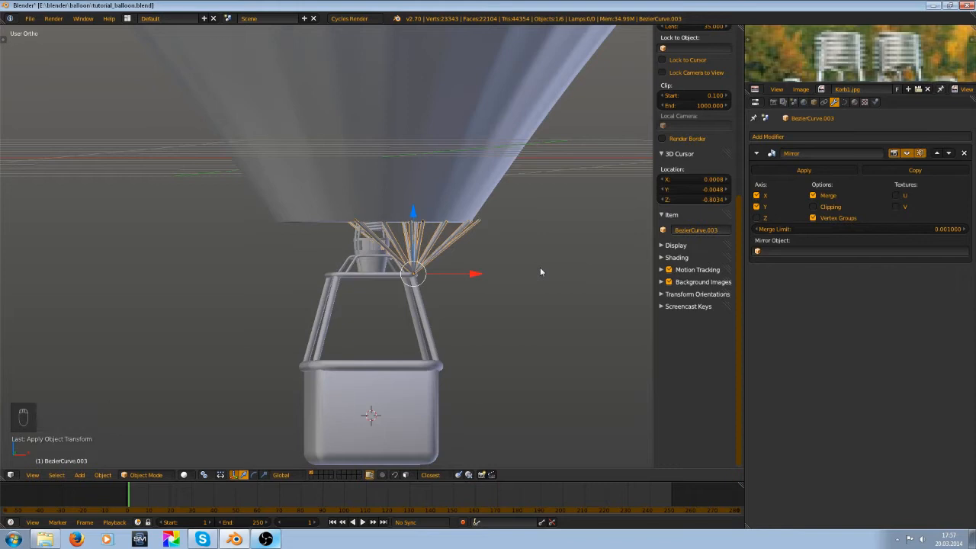
- Set the connecting lines' origin to the 3D cursor and save the file
key("ctrl+alt+shift+c")
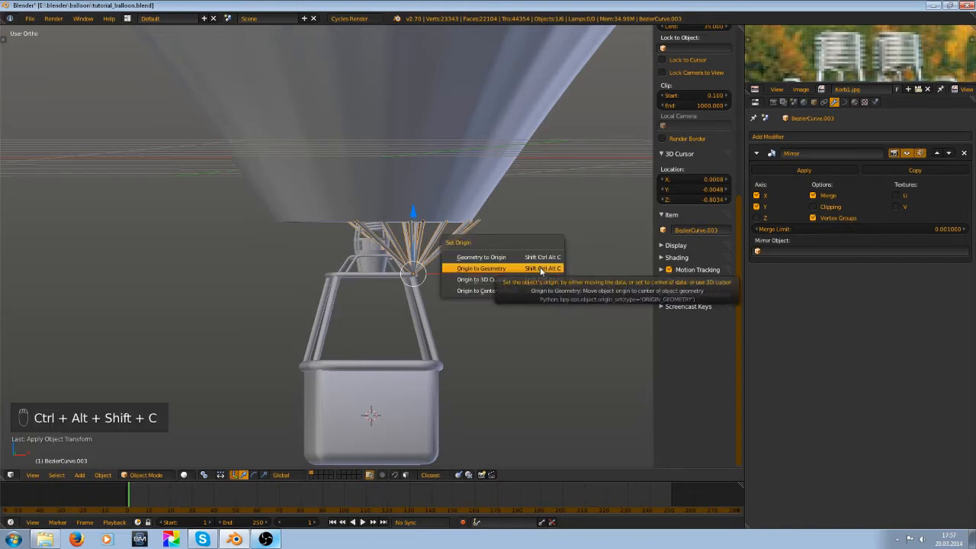
left_click(503, 280)
middle_click_drag(461, 273, 364, 191)
key("ctrl+s")
middle_click_drag(300, 152, 358, 183)
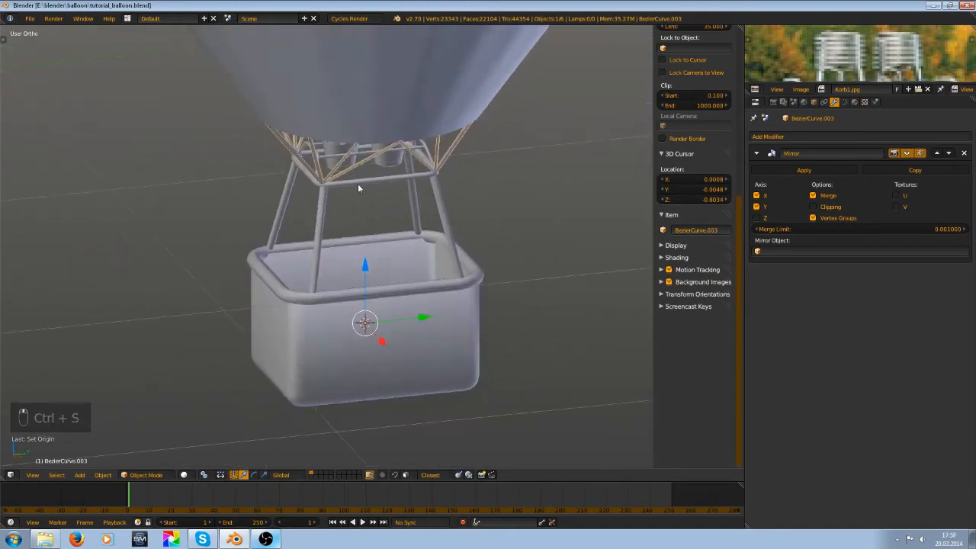
- Delete two neighbouring lines of the four joined connecting lines, keeping the two nearest the burner
scroll(317, 135, "up", 5)
middle_click_drag(317, 131, 295, 188, "shift")
scroll(282, 261, "down", 5)
scroll(296, 195, "down", 1)
scroll(305, 224, "up", 2)
mouse_move(306, 224)
middle_mouse_down()
mouse_move(342, 218)
mouse_move(324, 218)
middle_mouse_up()
key("Tab")
key("a")
key("a")
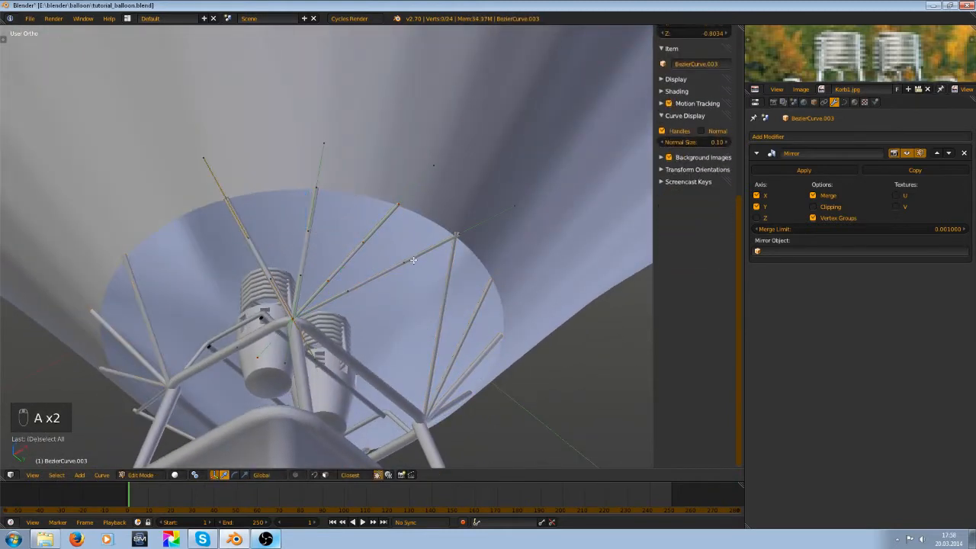
key("l")
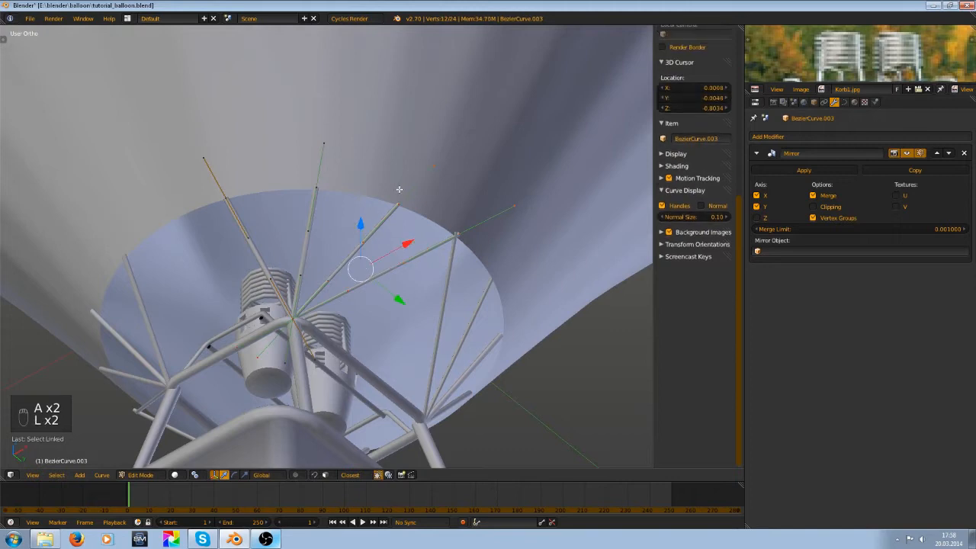
key("Delete")
left_click(385, 171)
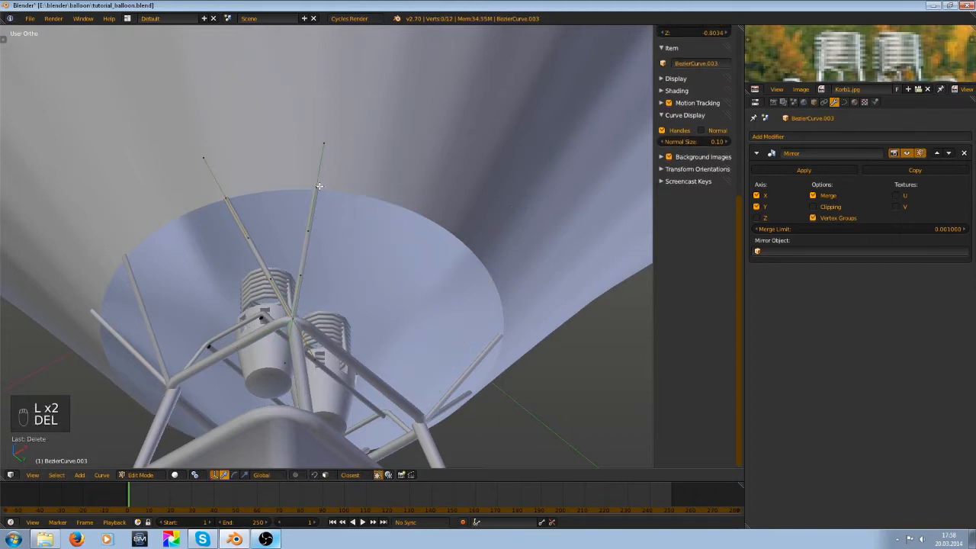
- Duplicate one of the two remaining lines in place and move the copy's upper end along the envelope rim
key("l")
key("l")
middle_click_drag(439, 268, 364, 239)
key("shift+d")
right_click(208, 149)
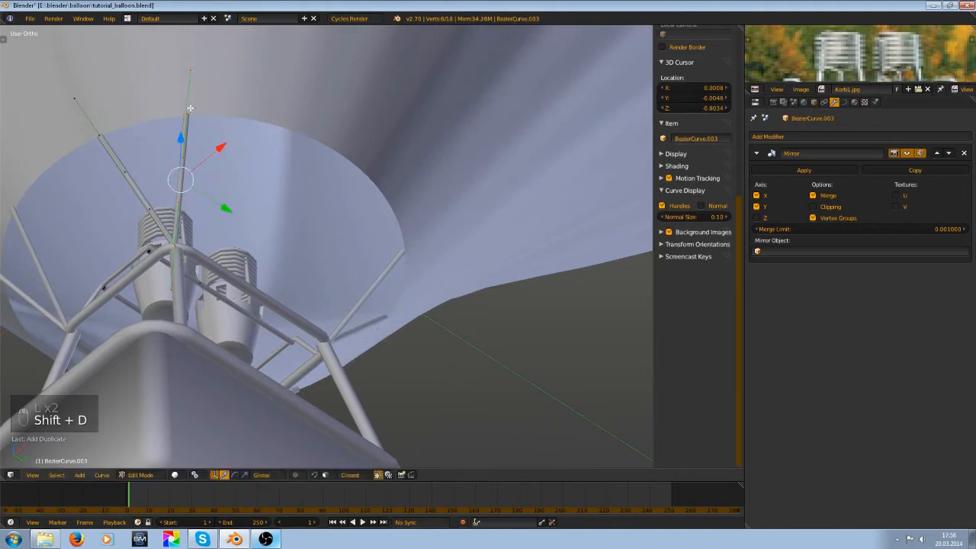
key("g")
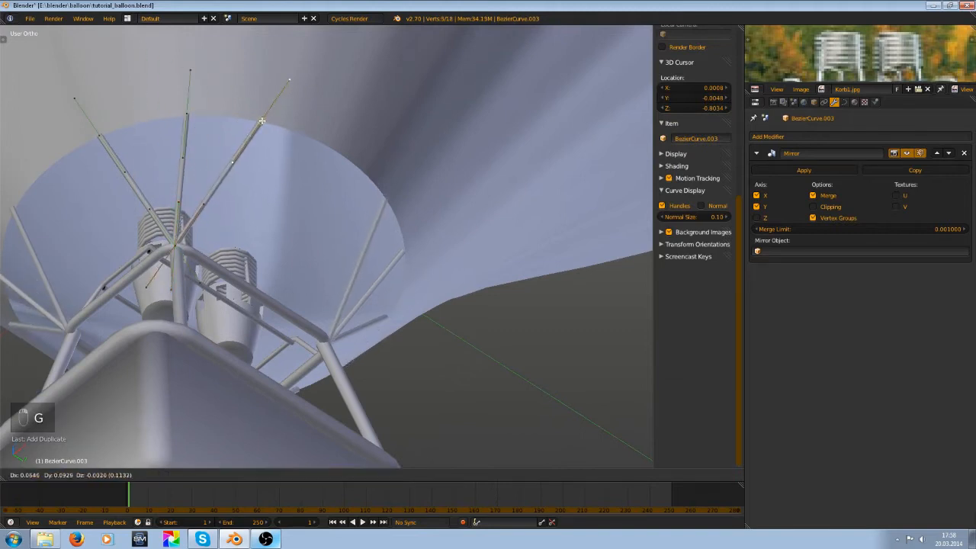
left_click(264, 123)
- Duplicate the new line in place and move this copy's upper end farther along the envelope rim
key("a")
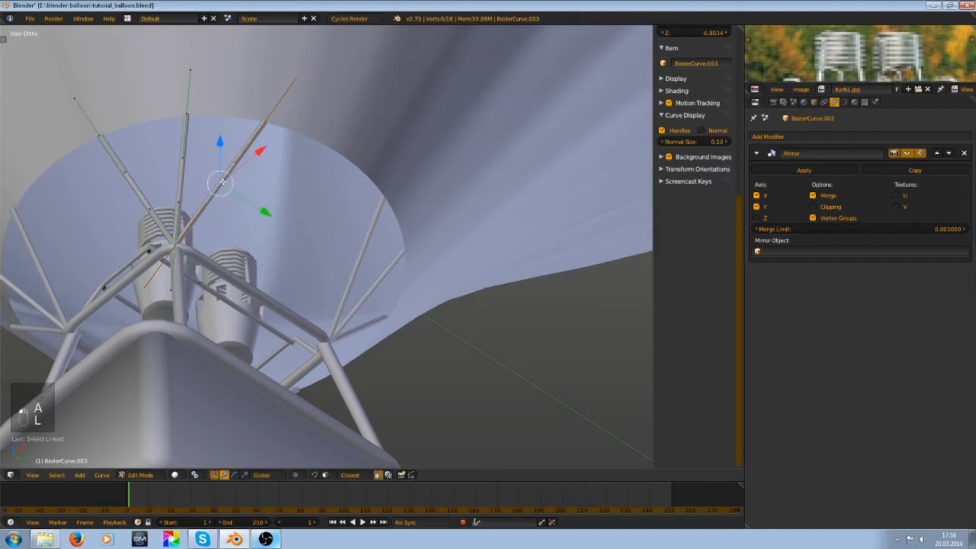
key("shift+d")
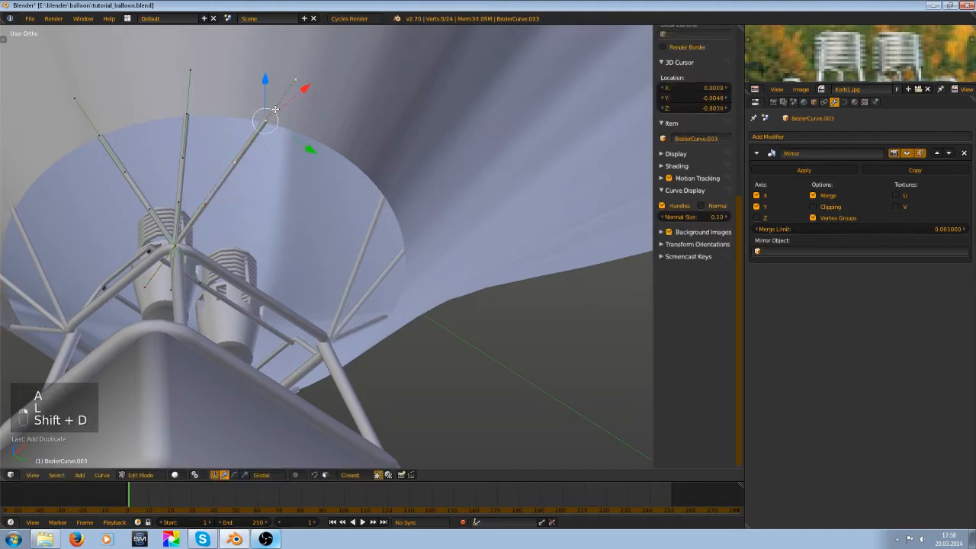
key("g")
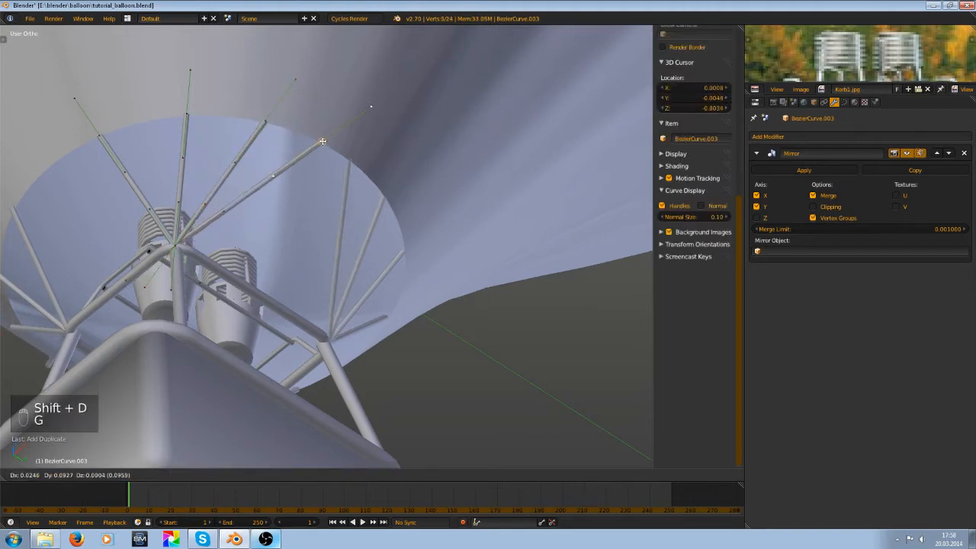
left_click(321, 138)
- Duplicate the line at the opposite end of the fan, move the copy's upper end outward along the rim, and save the file
scroll(301, 162, "down", 5)
middle_click_drag(300, 159, 347, 221)
key("KP_Decimal")
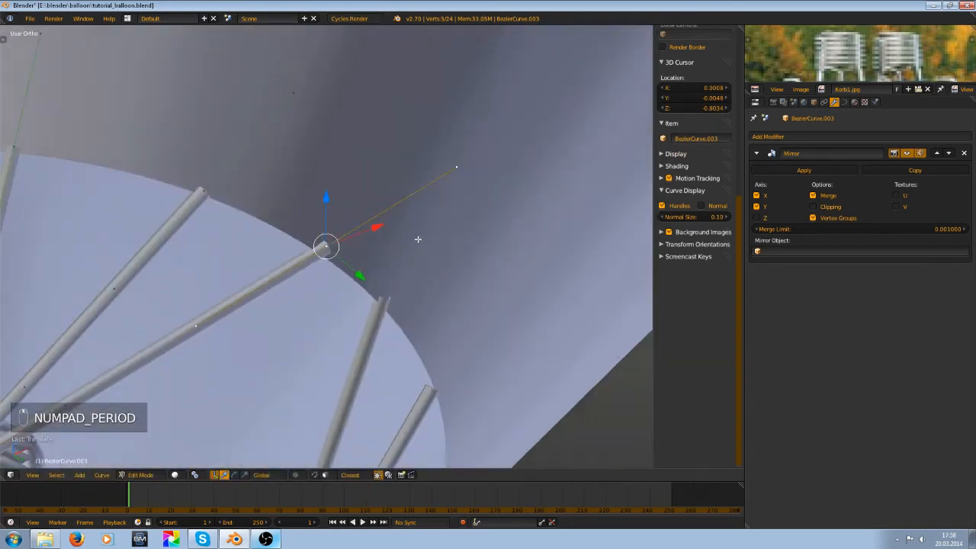
middle_click_drag(461, 276, 256, 200)
key("a")
right_click(255, 212)
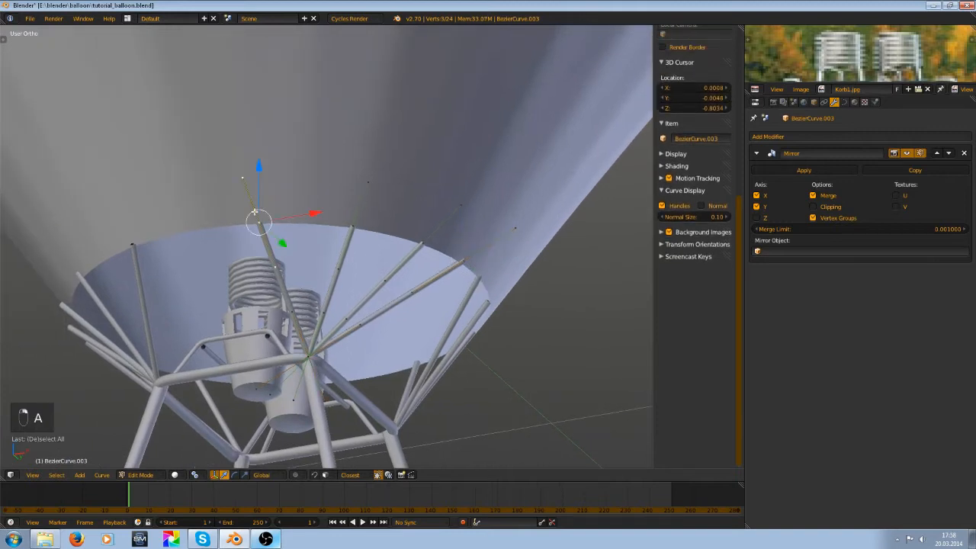
middle_click_drag(273, 243, 380, 190)
key("shift+d")
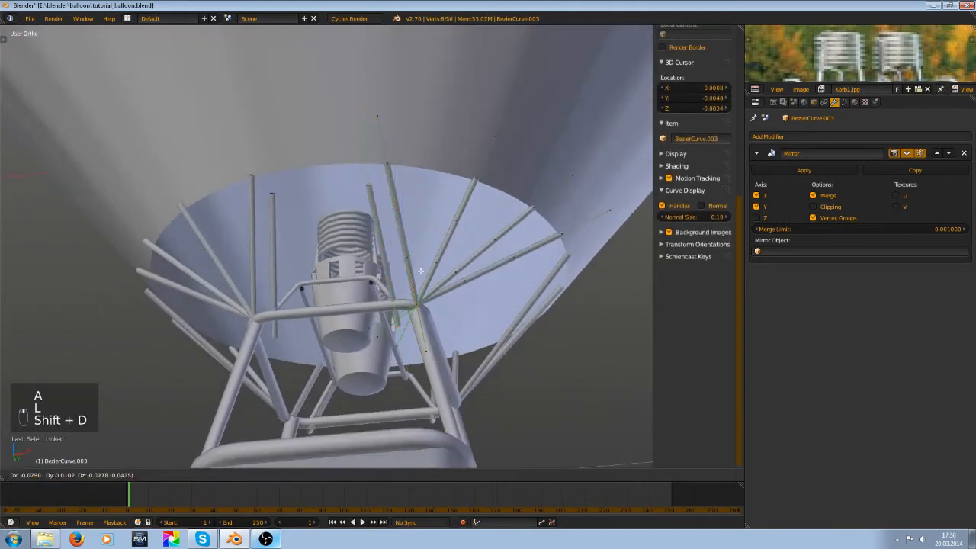
key("g")
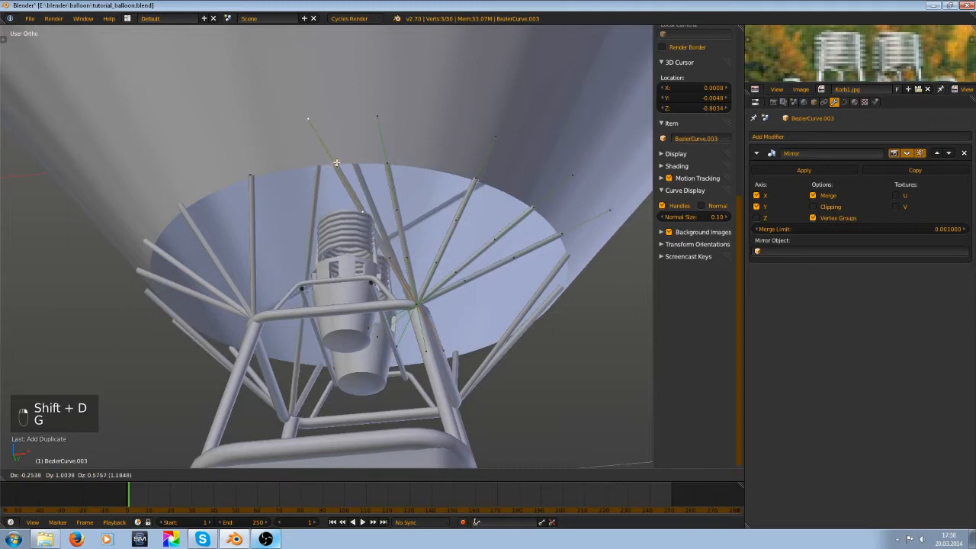
key("Tab")
middle_click_drag(429, 173, 432, 239)
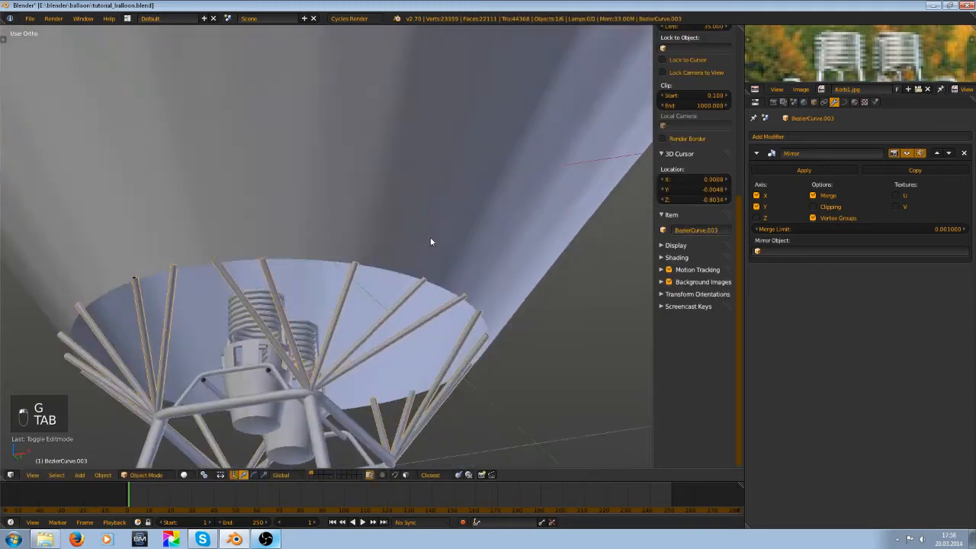
key("ctrl+s")
- Adjust the upper ends of the inner connecting lines along the envelope rim for even spacing, and save the file
key("Tab")
key("g")
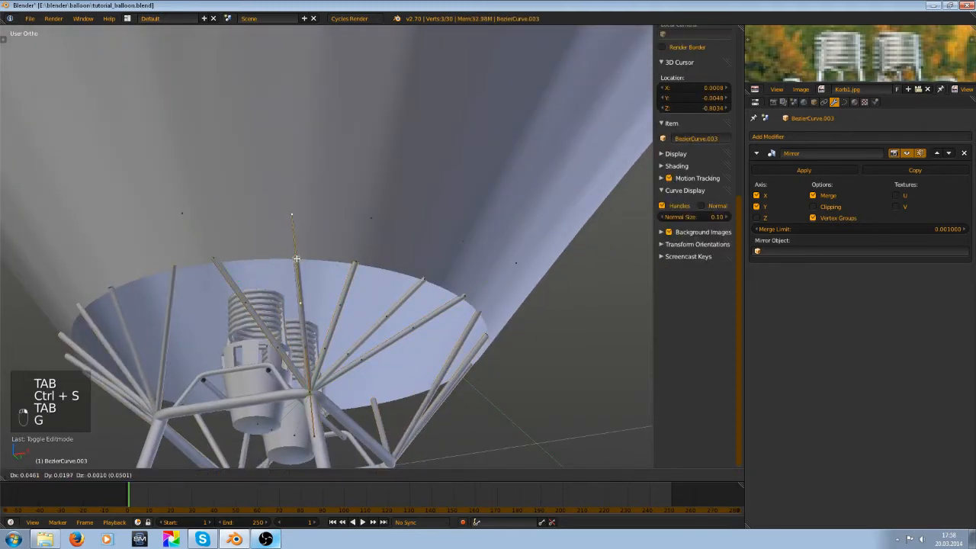
key("Tab")
middle_click_drag(302, 248, 329, 260)
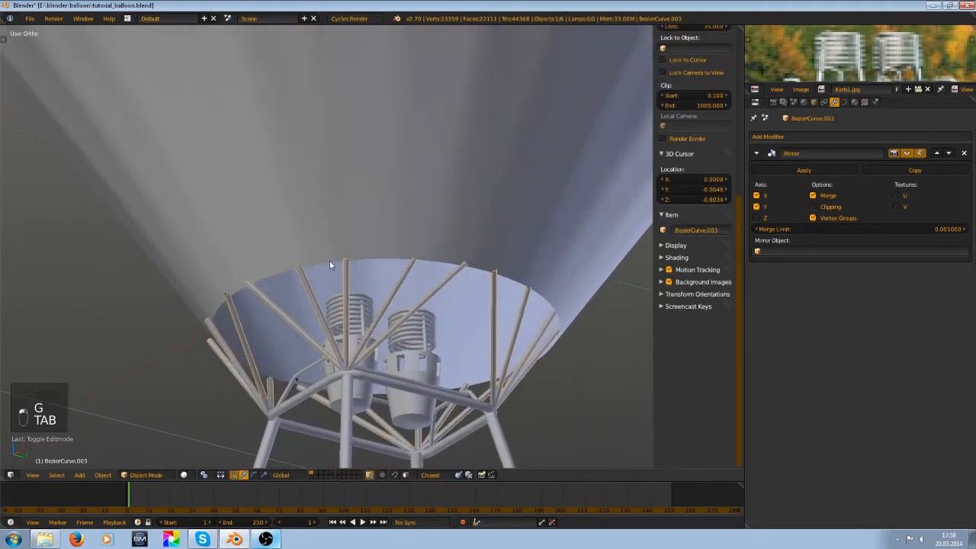
key("Tab")
key("g")
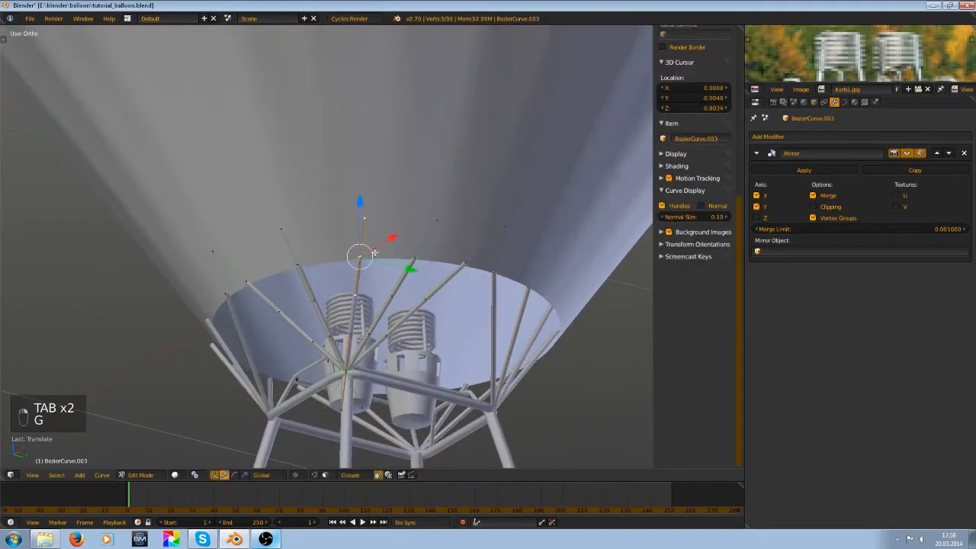
key("Tab")
key("ctrl+s")
left_click(375, 250)
- Move the next connecting line's upper end along the envelope rim and save the file
middle_click_drag(387, 254, 402, 242)
key("Tab")
key("g")
left_click(393, 253)
key("Tab")
middle_click_drag(421, 283, 391, 282)
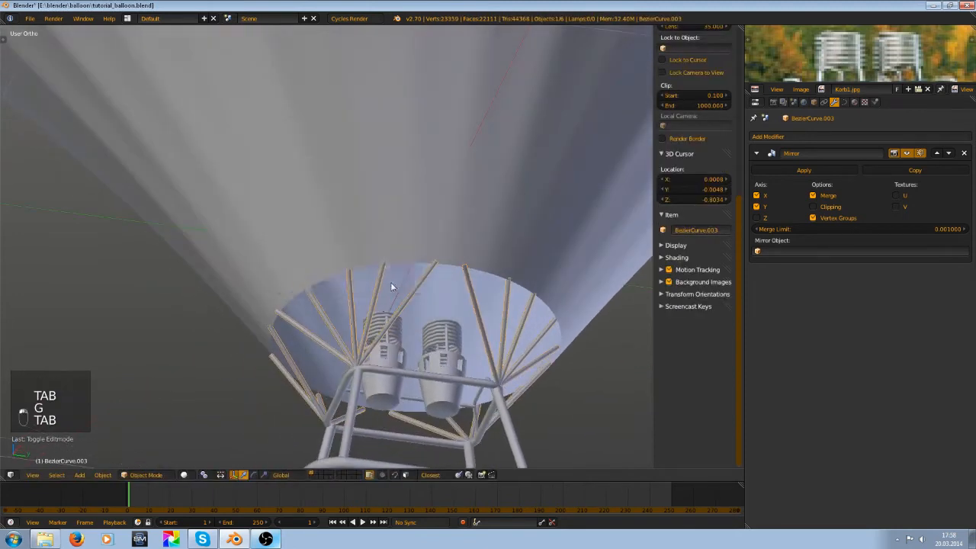
key("ctrl+s")
left_click(390, 282)
- Move the outermost line's upper end slightly inward along the envelope rim and save the file
key("Tab")
right_click(437, 263)
key("g")
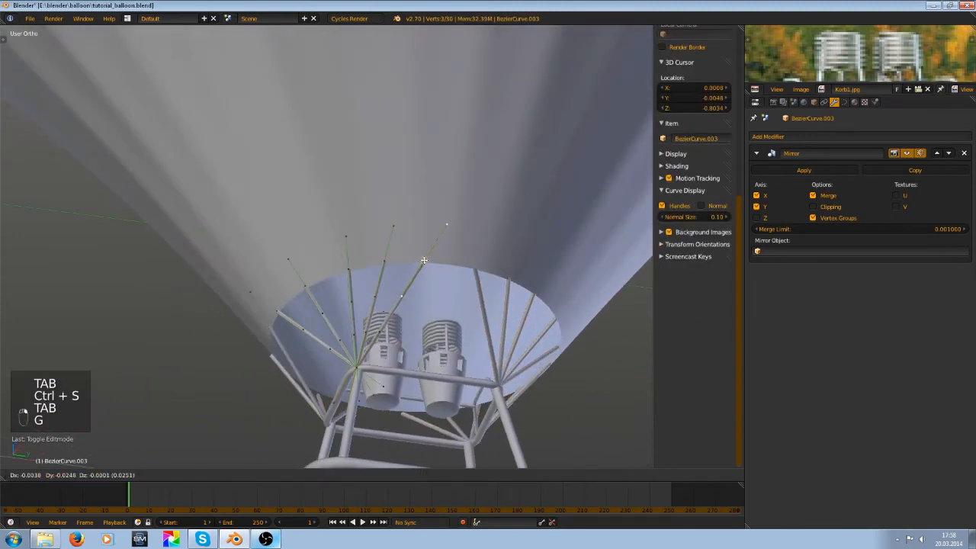
left_click(424, 263)
key("Tab")
scroll(434, 271, "down", 6)
key("ctrl+s")
left_click(398, 292)
key("ctrl+s")
- Examine the ring of connecting lines between frame and envelope from near and far, saving the file
middle_click_drag(452, 323, 355, 182, "shift")
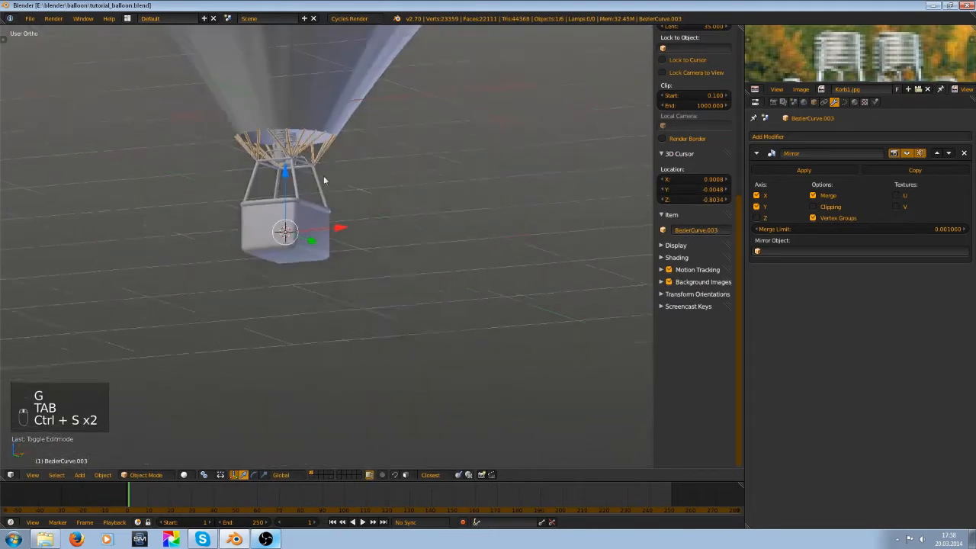
scroll(316, 187, "up", 6)
middle_click_drag(315, 122, 427, 348, "shift")
middle_click_drag(387, 287, 336, 366, "shift")
scroll(330, 331, "down", 6)
mouse_move(329, 332)
middle_mouse_down()
mouse_move(333, 364)
mouse_move(275, 340)
mouse_move(324, 349)
middle_mouse_up()
key("ctrl+s")
key("ctrl+s")
scroll(332, 360, "up", 5)
key("ctrl+s")
scroll(275, 340, "up", 5)
scroll(327, 349, "up", 2)
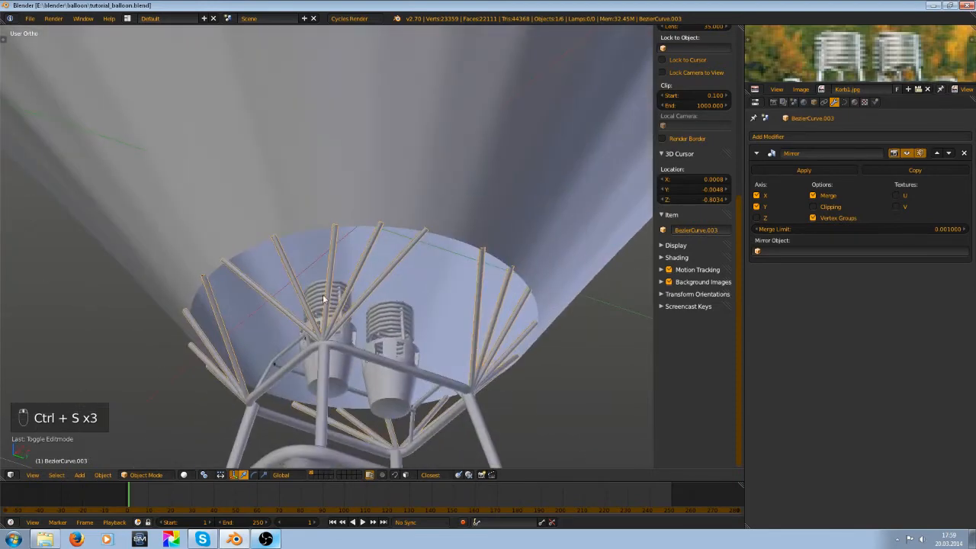
- Examine the geometry density of the connecting lines in wireframe and solid display
key("z")
scroll(328, 286, "up", 7)
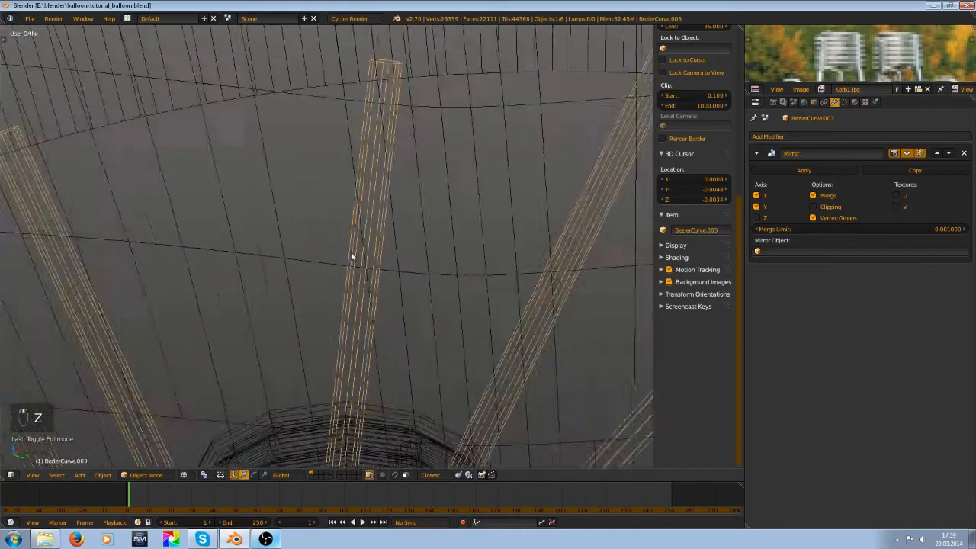
scroll(351, 256, "down", 8)
key("z")
middle_click_drag(492, 363, 473, 389)
scroll(349, 310, "up", 5)
key("z")
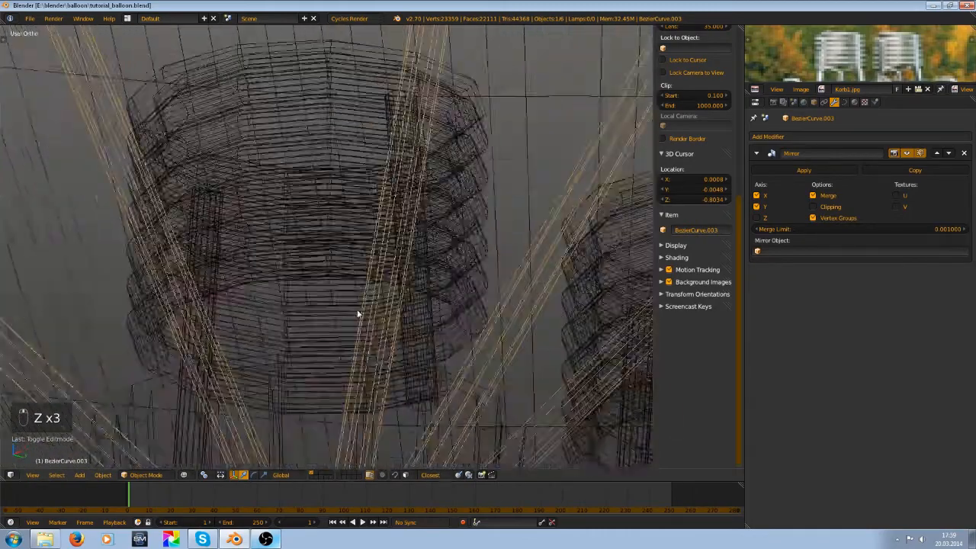
scroll(366, 303, "down", 4)
key("z")
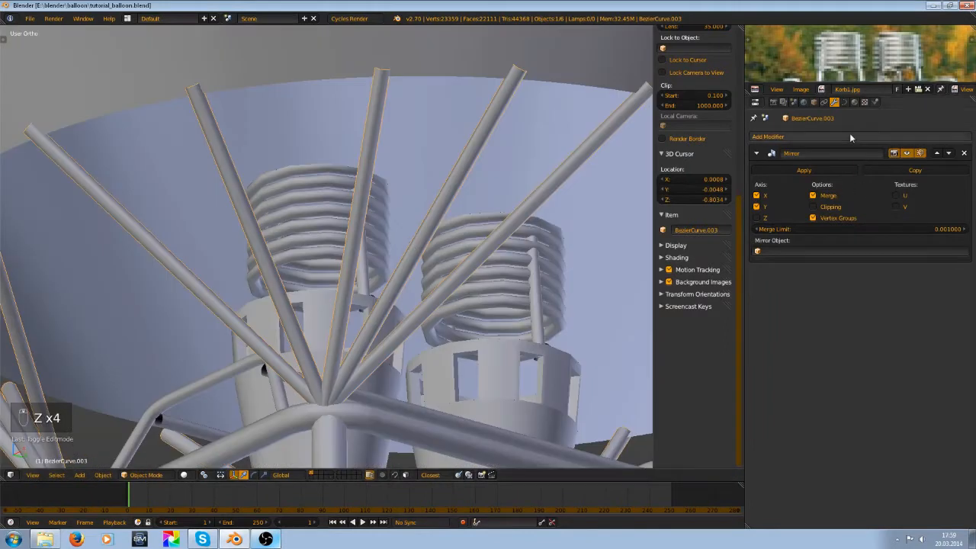
- Set the connecting lines' bevel resolution to 1 and check the result in wireframe
left_click(844, 101)
left_click(865, 302)
middle_click_drag(427, 252, 419, 272)
scroll(412, 254, "down", 4)
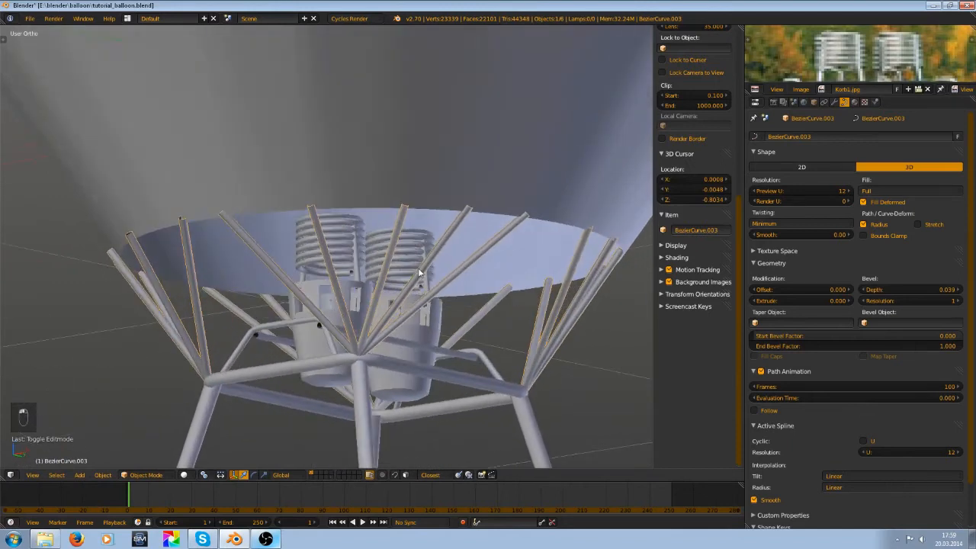
key("z")
key("z")
- Apply smooth shading to the connecting lines
key("t")
left_click(51, 180)
key("t")
scroll(446, 238, "up", 5)
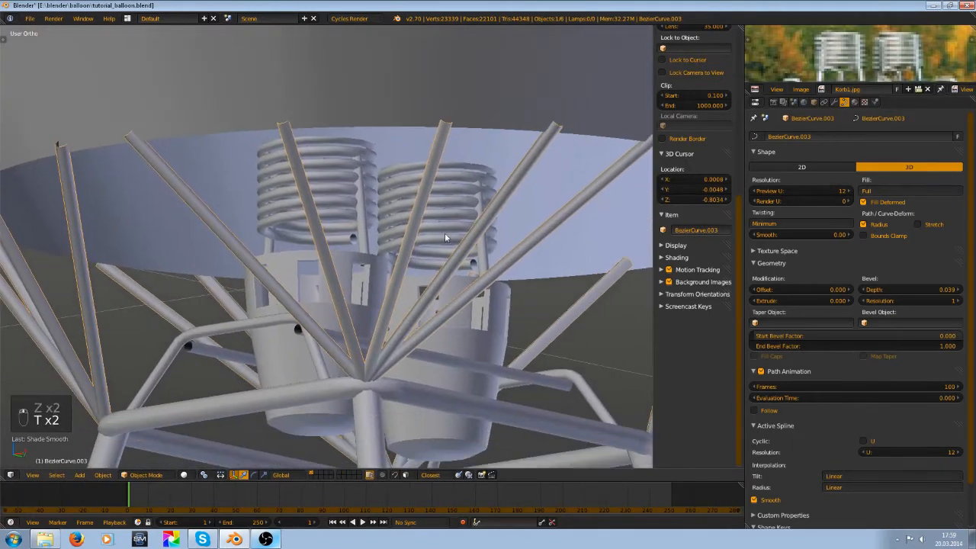
scroll(353, 294, "down", 6)
scroll(353, 299, "up", 4)
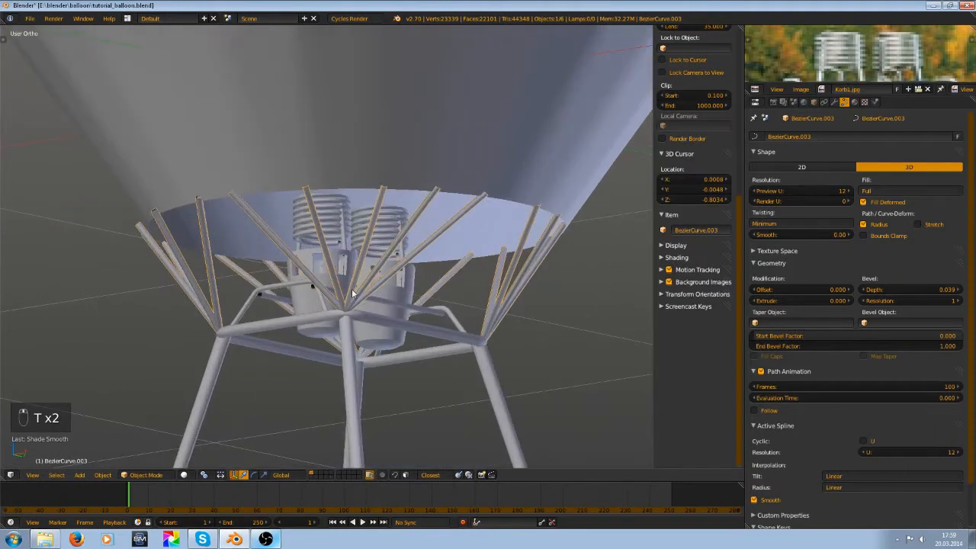
- Convert the connecting lines from curve to mesh, check their geometry in Edit Mode, and save the file
key("alt+c")
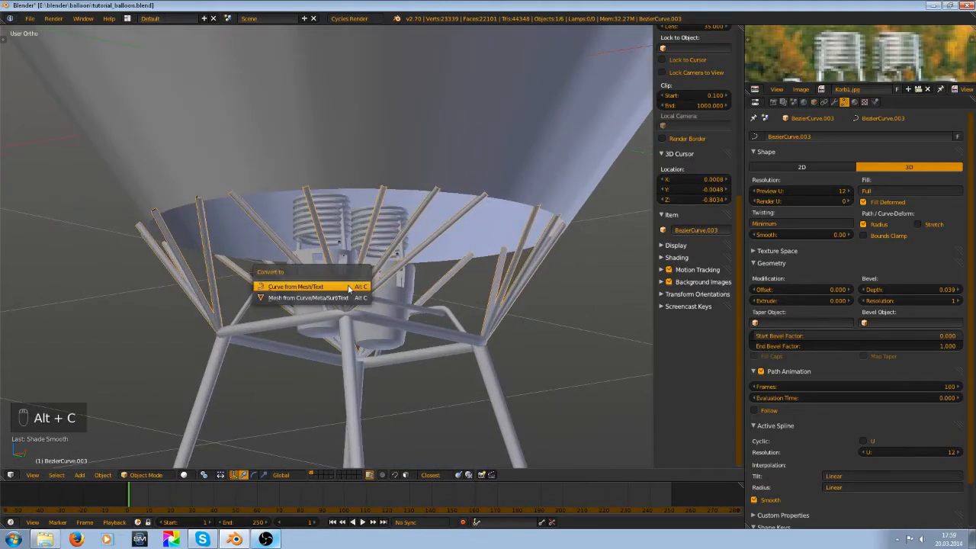
left_click(309, 298)
key("Tab")
key("a")
key("a")
scroll(353, 267, "up", 4)
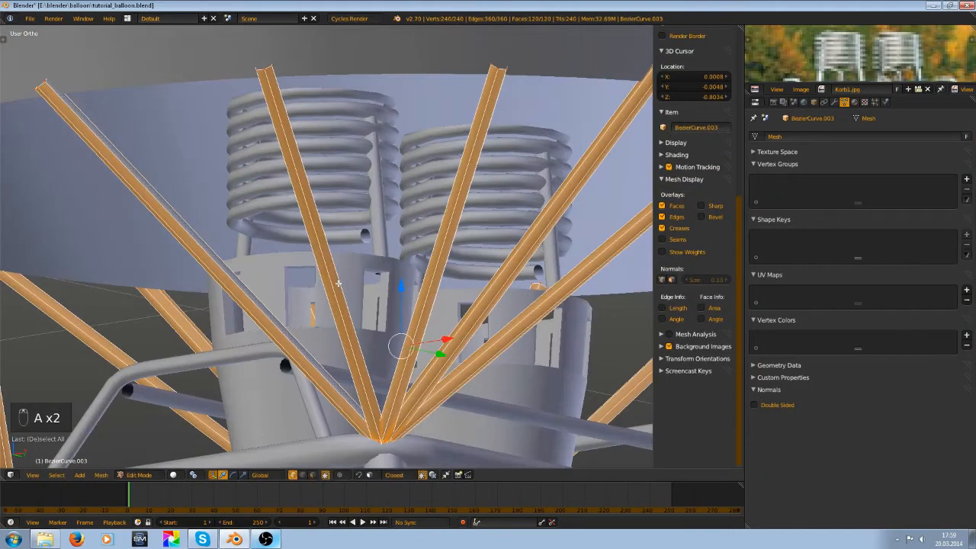
scroll(355, 263, "down", 4)
middle_click_drag(357, 260, 335, 252)
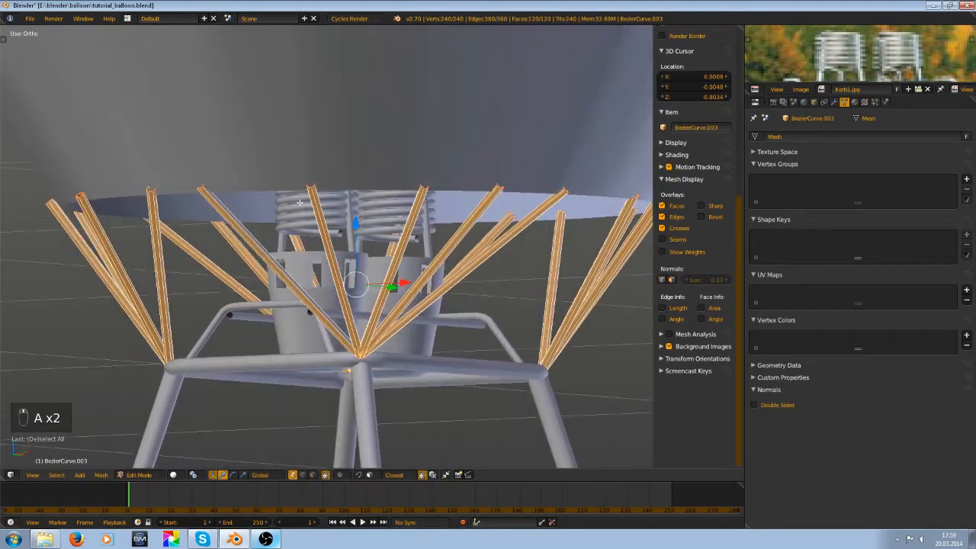
key("Tab")
scroll(328, 259, "down", 3)
scroll(319, 267, "up", 1)
key("ctrl+s")
key("ctrl+s")
- Leave Edit Mode and undo the connecting lines' conversion to a mesh, returning them to an editable curve
key("Tab")
key("a")
key("a")
key("a")
key("a")
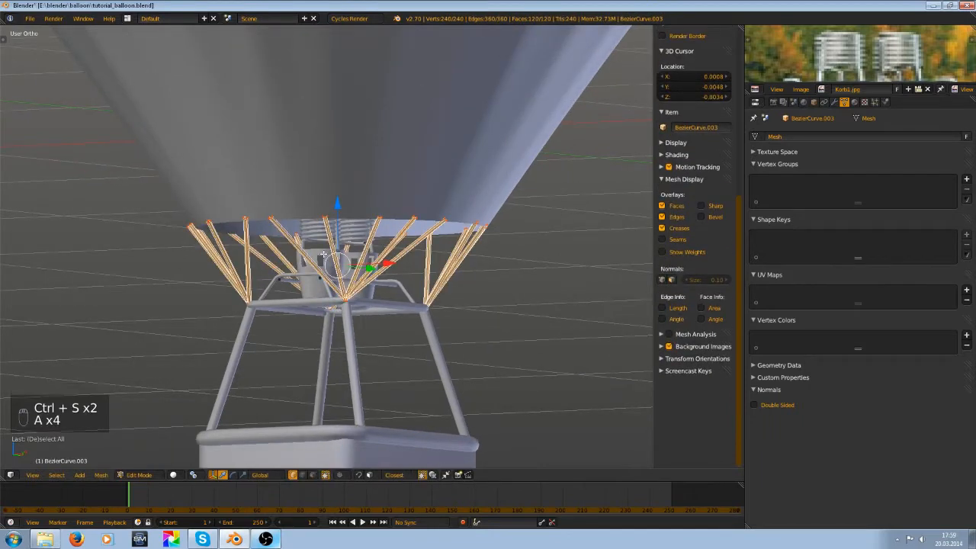
key("Tab")
key("ctrl+z")
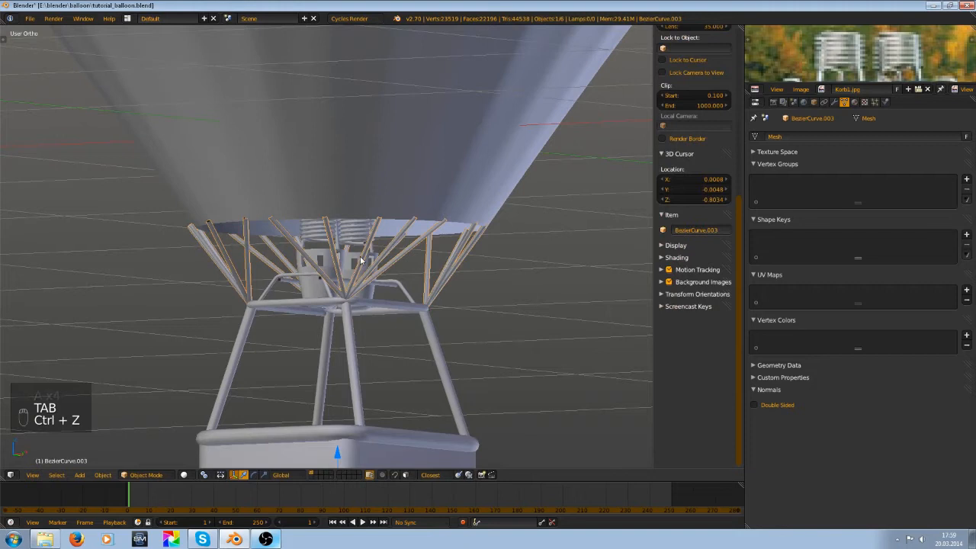
key("ctrl+z")
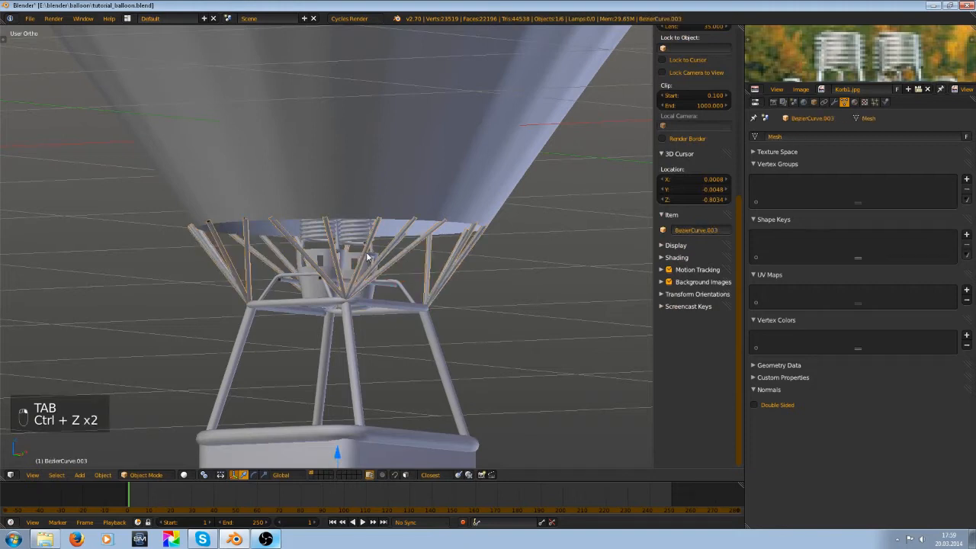
key("ctrl+z")
key("ctrl+z")
key("ctrl+z")
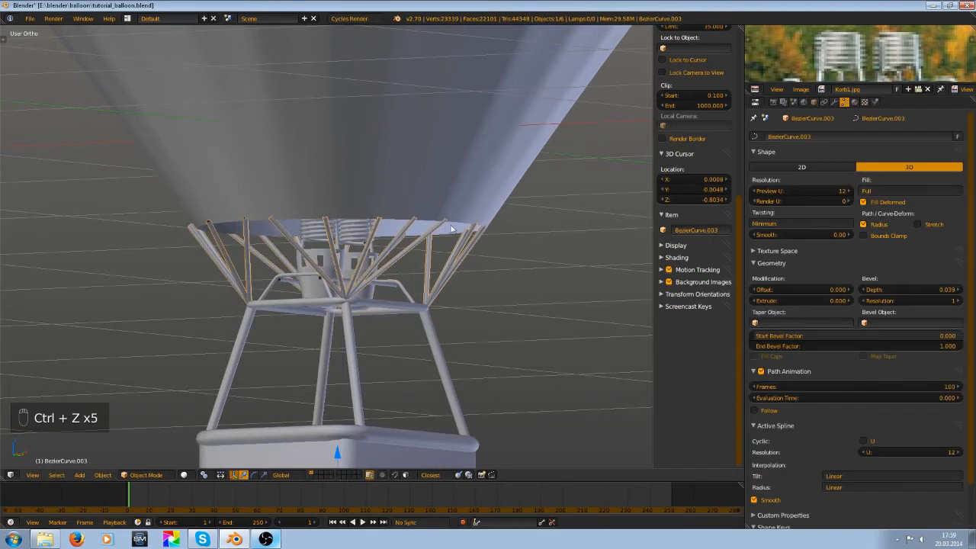
- Remove the modifier from the connecting lines' curve so only the lines at one corner remain
scroll(451, 229, "up", 3)
key("Tab")
key("a")
key("a")
key("a")
key("a")
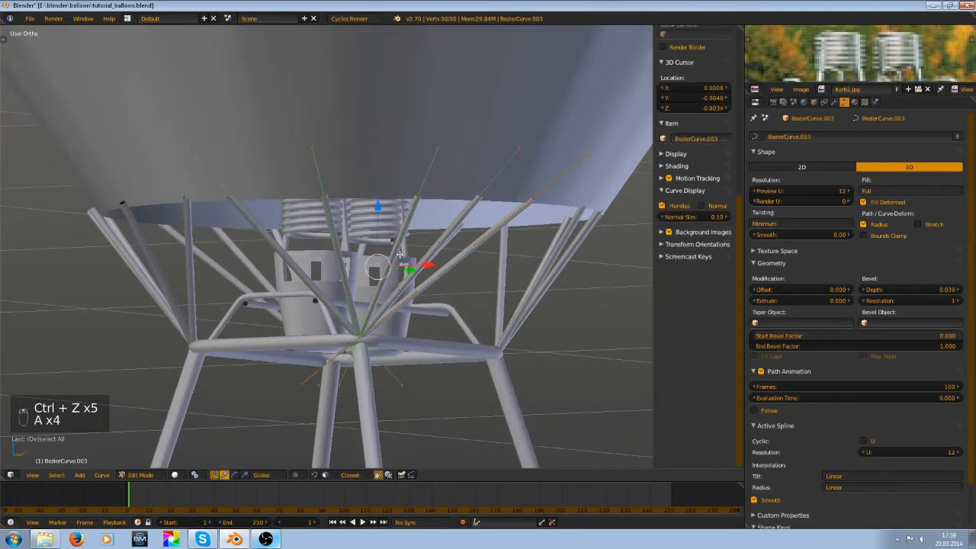
key("Tab")
scroll(401, 263, "down", 4)
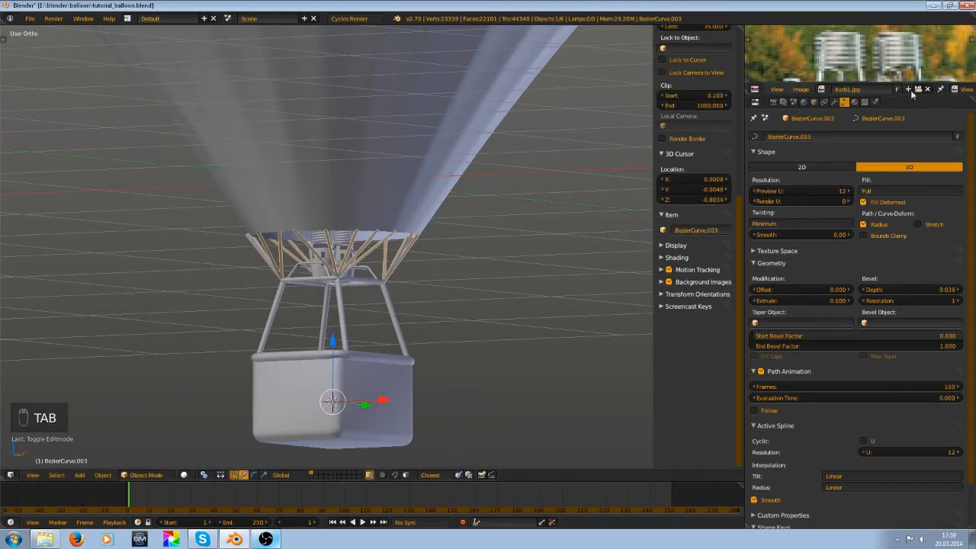
left_click(833, 101)
left_click(964, 153)
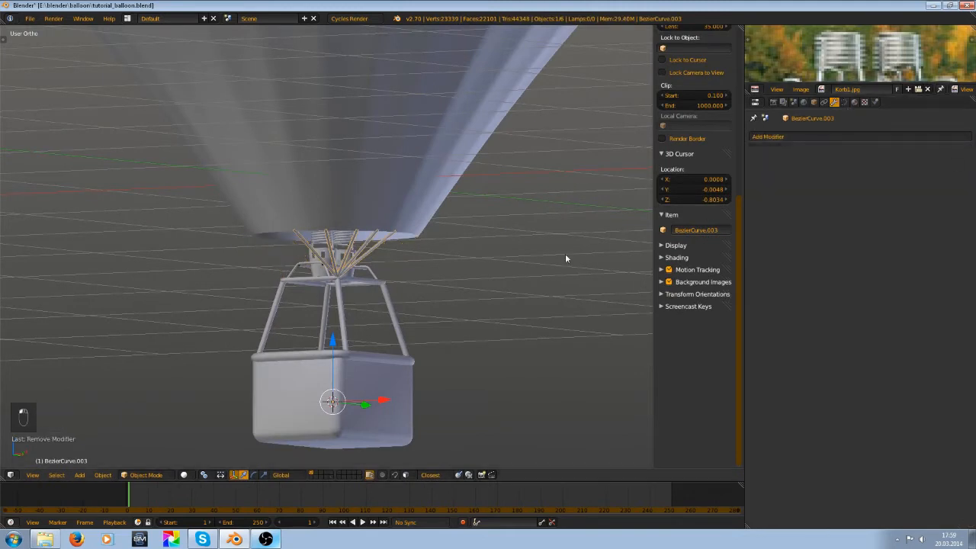
- Convert the remaining corner's connecting lines from curve to mesh
scroll(404, 286, "up", 4)
key("Tab")
key("Tab")
key("Tab")
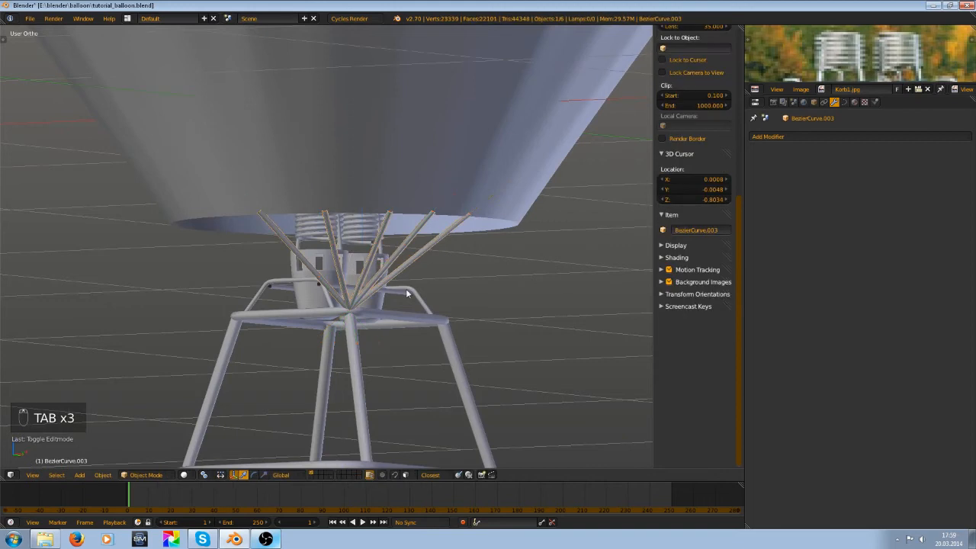
key("alt+c")
left_click(401, 286)
- Enter Edit Mode on the connecting lines' mesh, deselect everything, and switch to edge selection
key("Tab")
key("a")
key("a")
scroll(351, 259, "up", 2)
key("a")
middle_click_drag(350, 258, 474, 197)
middle_click_drag(474, 197, 404, 270, "shift")
key("ctrl+Tab")
left_click(275, 212)
- Select one lengthwise edge on each of the five connecting lines and try to unwrap
right_click(392, 251)
right_click(349, 245, "shift")
middle_click_drag(350, 245, 308, 245)
right_click(322, 257, "shift")
right_click(270, 256, "shift")
right_click(195, 267, "shift")
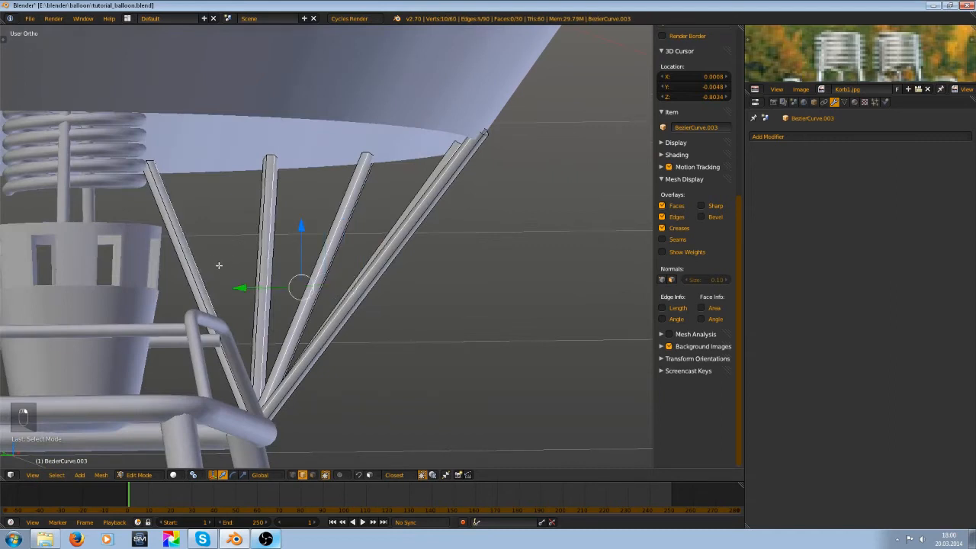
key("ctrl+z")
right_click(189, 263, "shift")
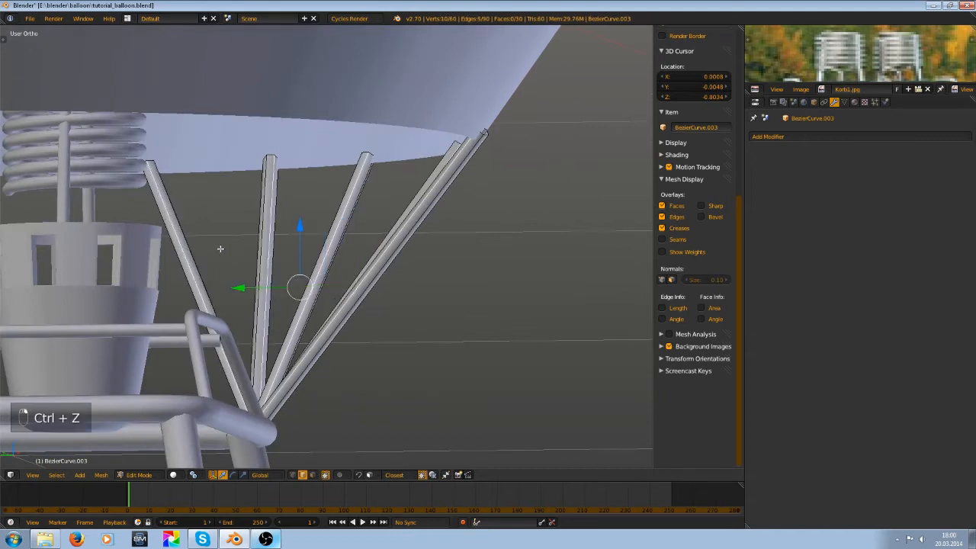
key("u")
left_click(220, 249)
- Unwrap the whole connecting-line mesh without seams and inspect its layout in the maximized image editor
middle_click_drag(455, 154, 431, 177)
key("a")
key("a")
key("a")
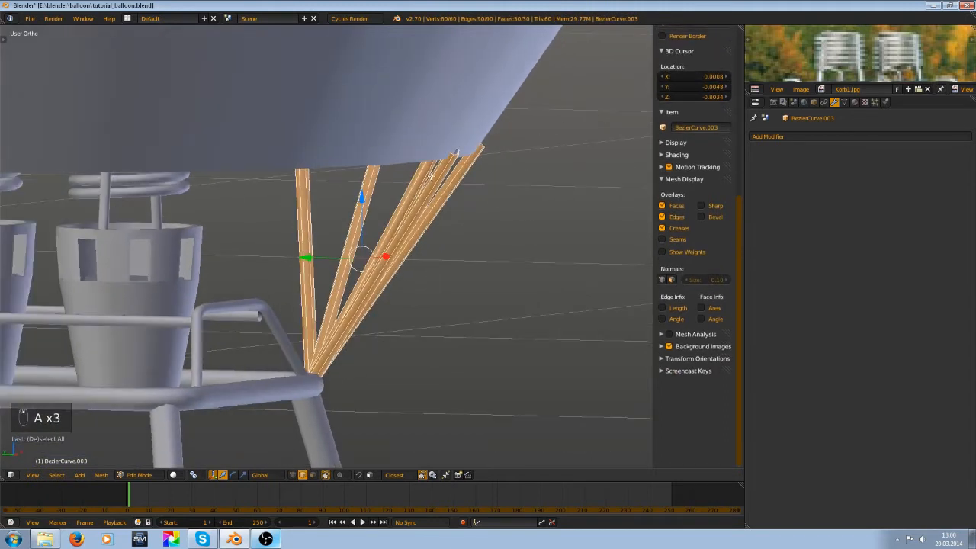
key("u")
left_click(439, 161)
key("shift+space")
key("shift+space")
key("shift+space")
key("shift+space")
key("shift+space")
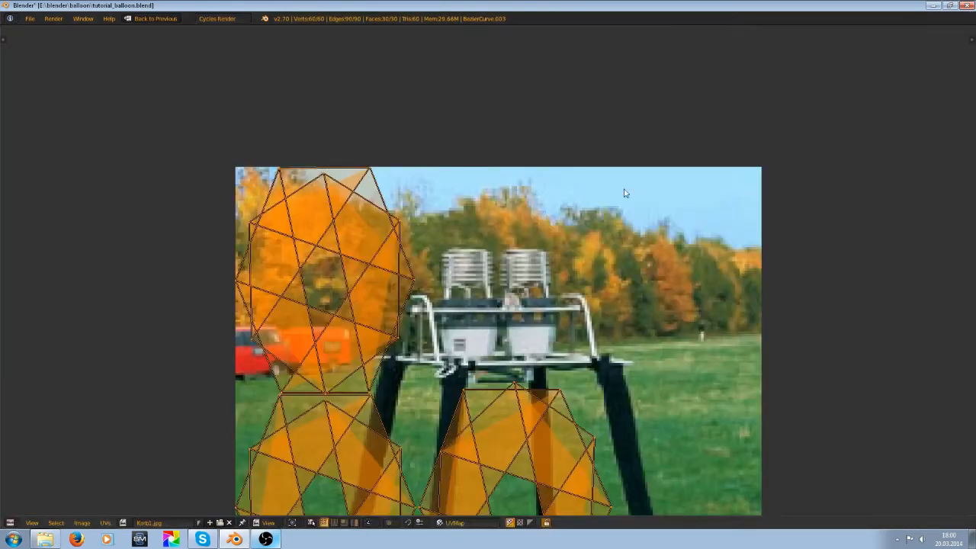
scroll(542, 244, "down", 5)
scroll(531, 270, "up", 3)
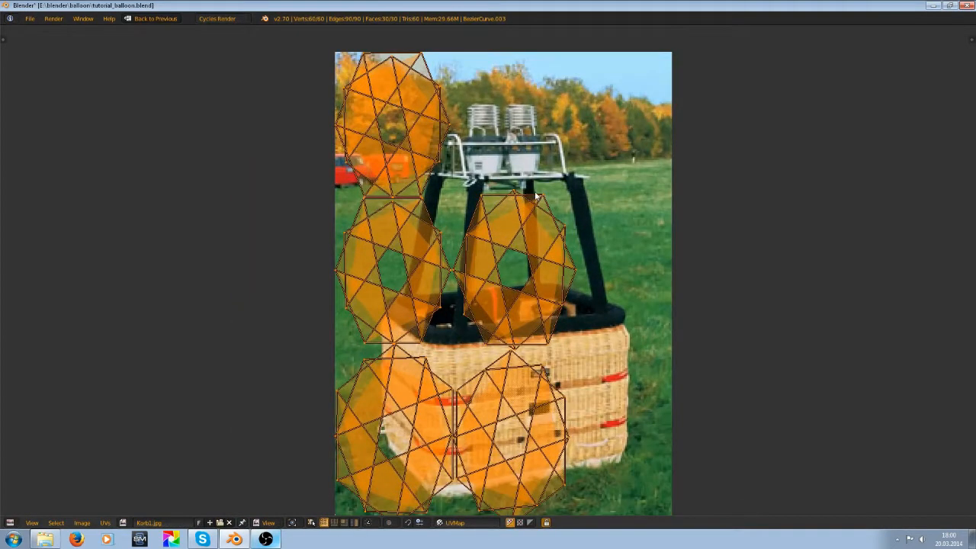
- Examine the connecting lines where they meet at the burner frame corner in wireframe and solid display
key("shift+space")
scroll(391, 333, "up", 3)
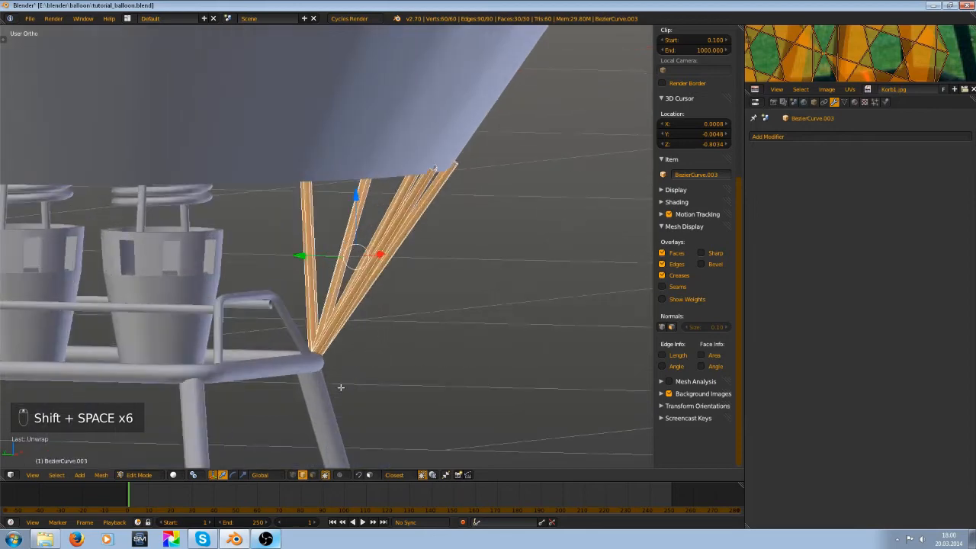
middle_click_drag(341, 388, 287, 302)
key("z")
scroll(336, 356, "up", 3)
middle_click_drag(318, 397, 320, 325)
middle_click_drag(348, 424, 365, 188, "shift")
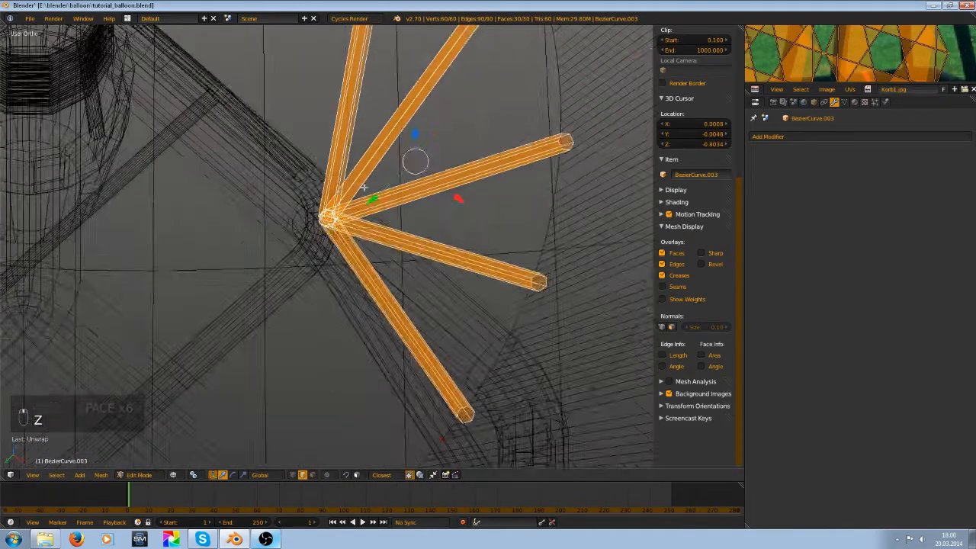
scroll(364, 188, "up", 5)
middle_click_drag(320, 257, 356, 350, "shift")
scroll(355, 351, "up", 3)
middle_click_drag(502, 264, 470, 275)
scroll(488, 256, "down", 2)
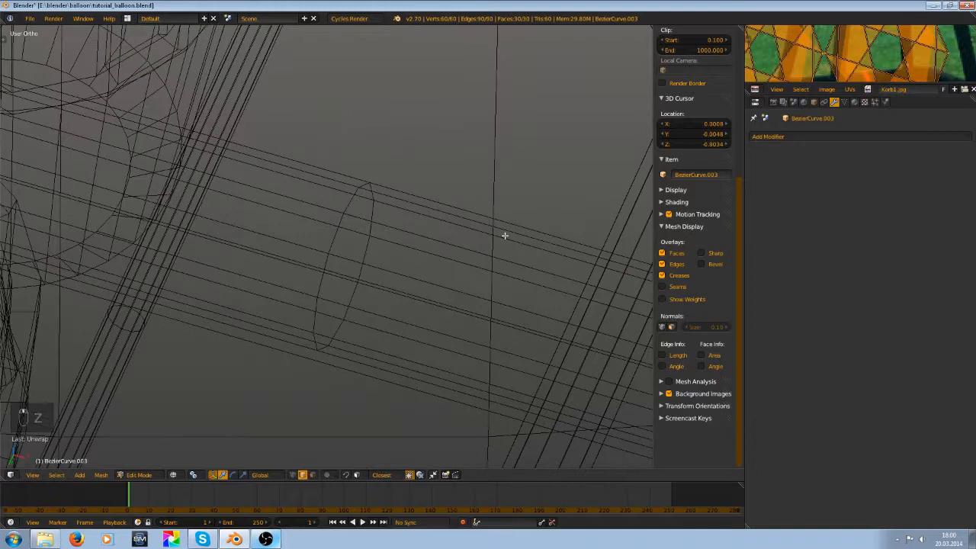
scroll(492, 232, "down", 5)
middle_click_drag(482, 231, 244, 407, "shift")
scroll(248, 401, "up", 4)
key("z")
scroll(305, 333, "down", 7)
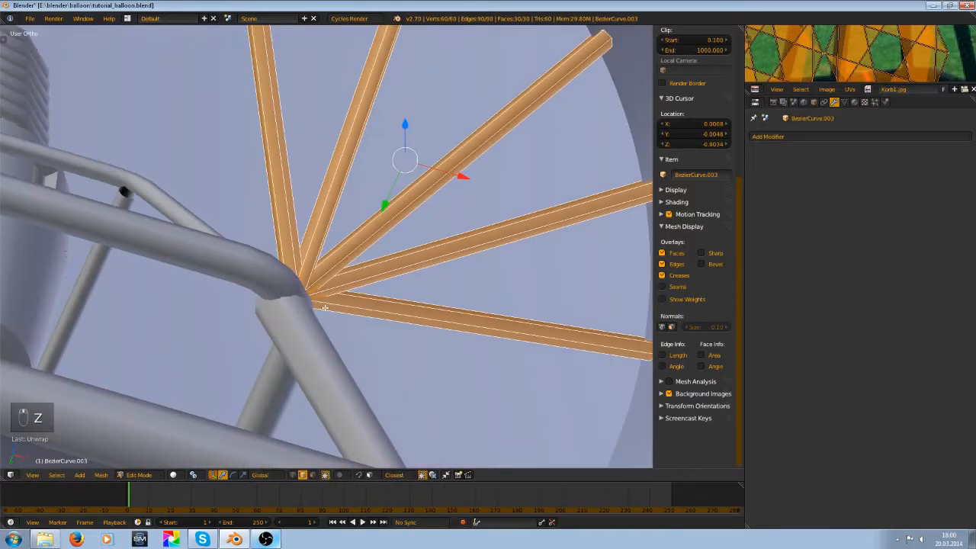
- Isolate the connecting lines in local view and deselect all their geometry
key("KP_Divide")
scroll(275, 359, "up", 4)
scroll(283, 336, "down", 4)
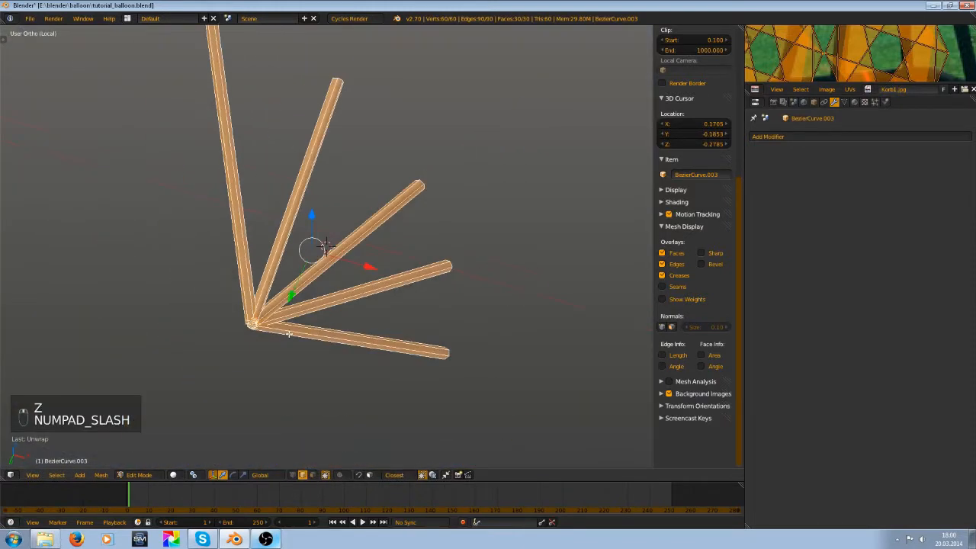
middle_click_drag(323, 243, 373, 226, "shift")
scroll(262, 318, "up", 6)
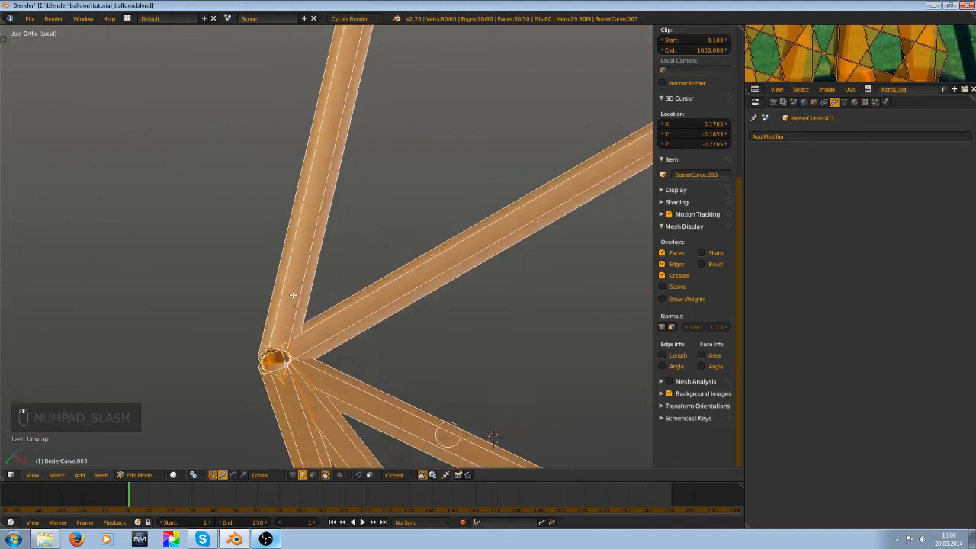
key("a")
middle_click_drag(363, 255, 319, 267)
scroll(318, 266, "down", 5)
middle_click_drag(294, 199, 386, 351)
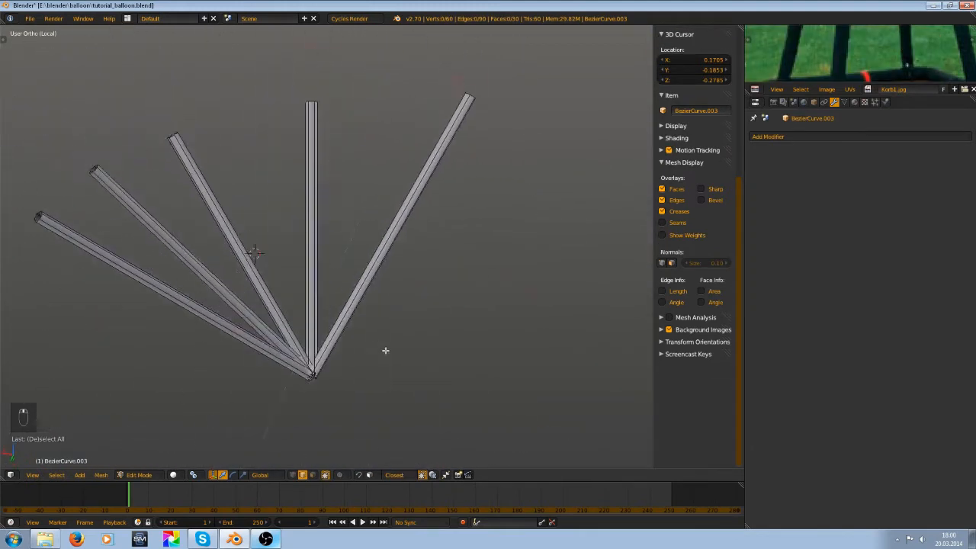
- Mark one lengthwise edge on each of the five connecting lines as a seam
scroll(400, 322, "up", 5)
right_click(401, 324)
right_click(307, 325, "shift")
middle_click_drag(307, 325, 265, 311)
right_click(280, 290, "shift")
right_click(209, 332, "shift")
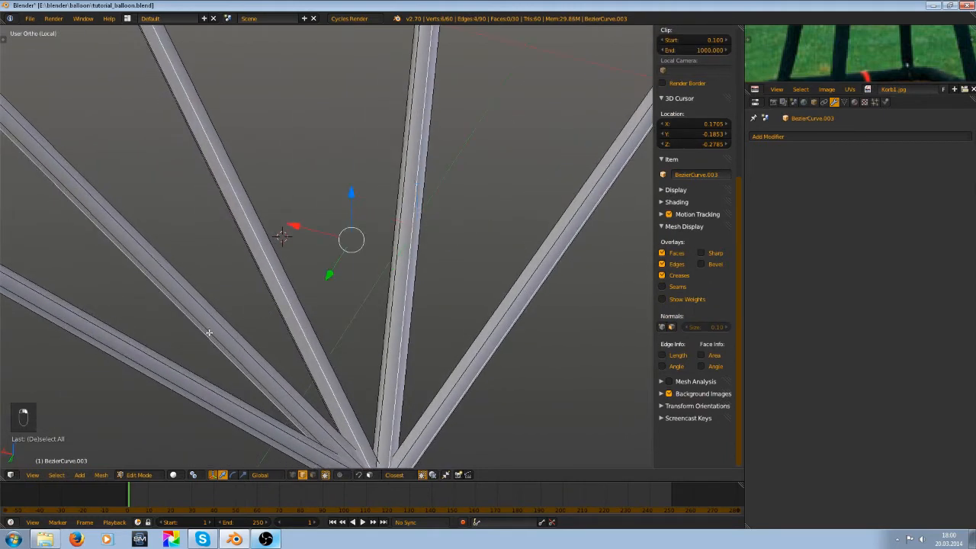
key("ctrl+z")
key("ctrl+z")
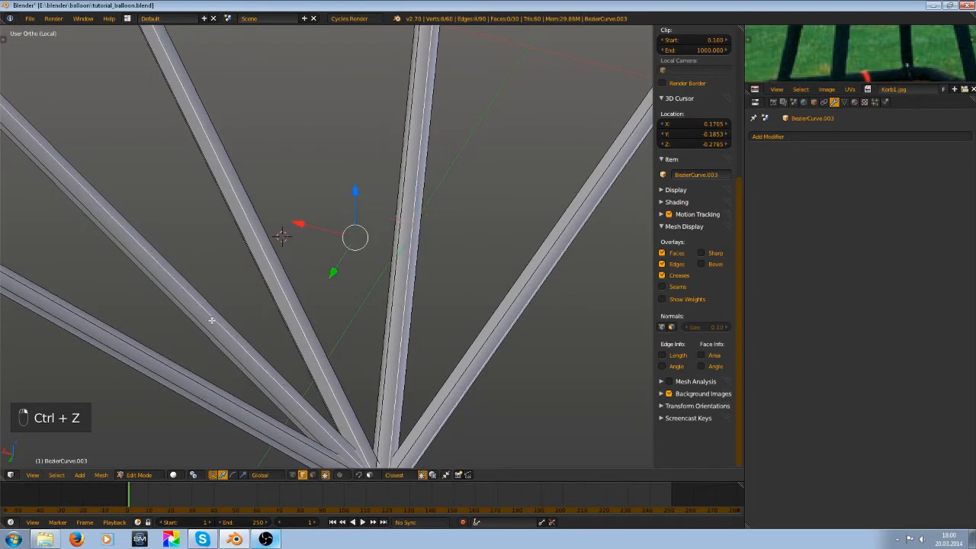
middle_click_drag(211, 321, 246, 267)
key("shift+e")
key("ctrl+e")
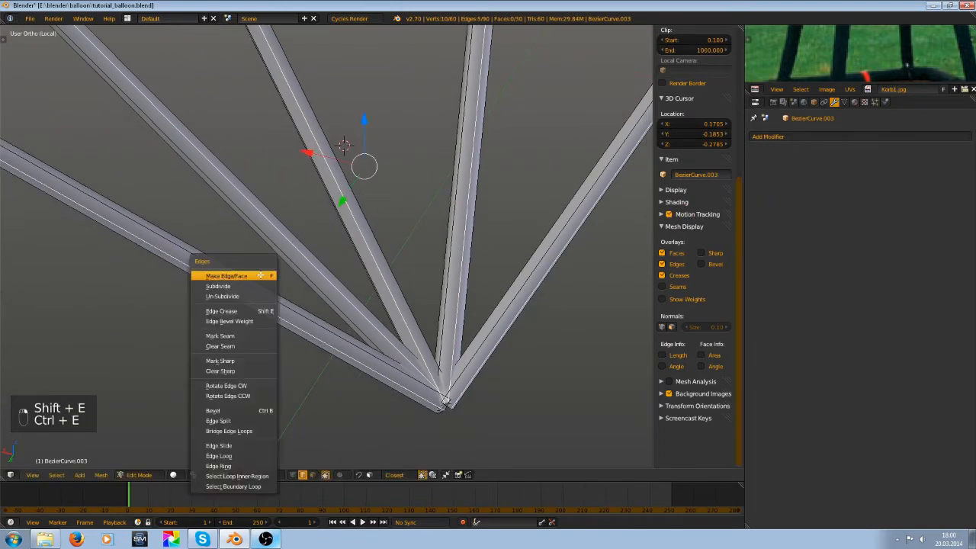
left_click(240, 336)
scroll(427, 267, "down", 3)
key("a")
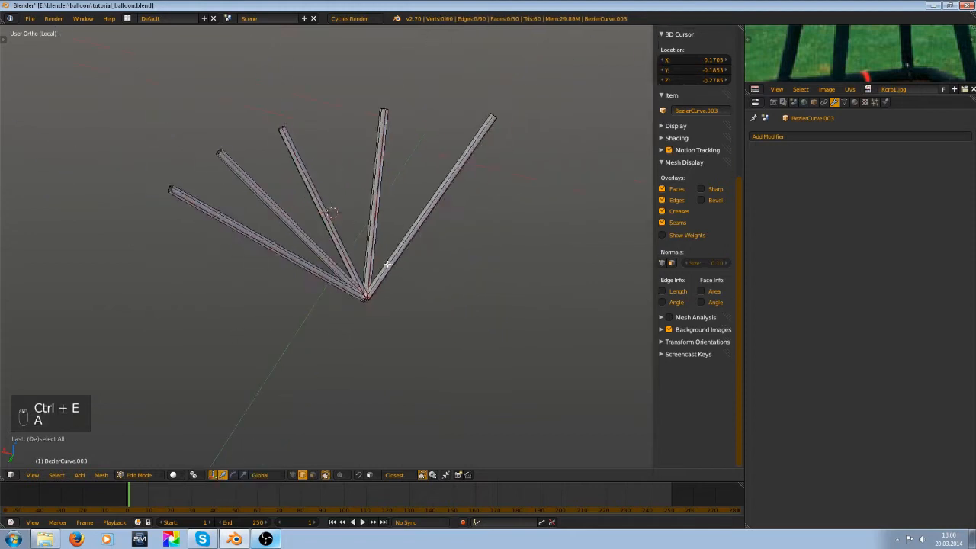
- Unwrap all the connecting lines along their seams and check the UV layout in the maximized image editor
key("a")
key("a")
key("u")
left_click(356, 249)
key("ctrl+Up")
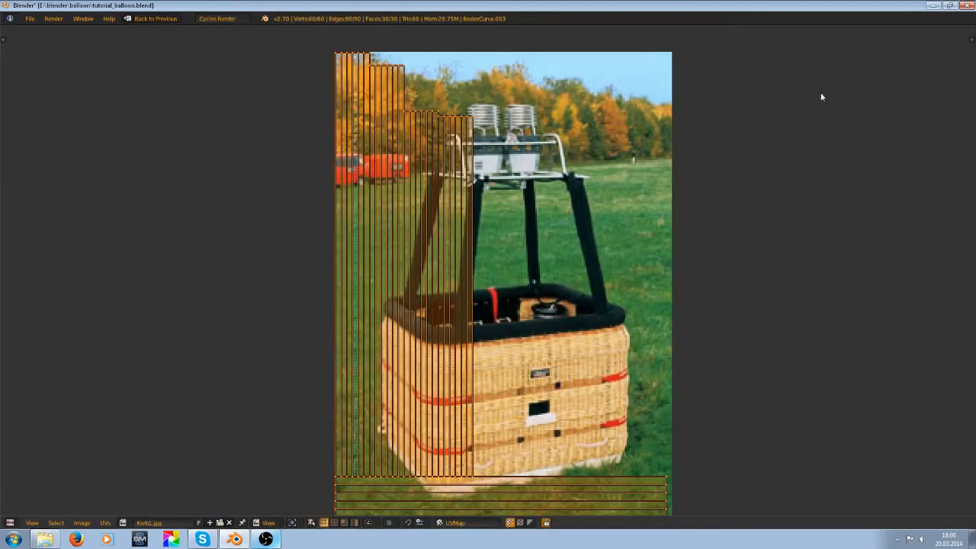
scroll(503, 242, "down", 2)
scroll(501, 244, "up", 1)
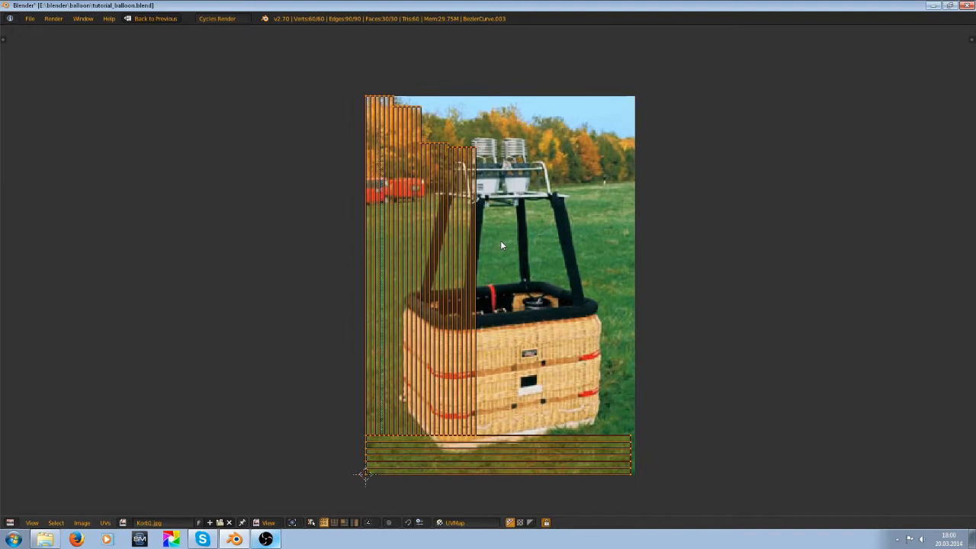
key("shift+space")
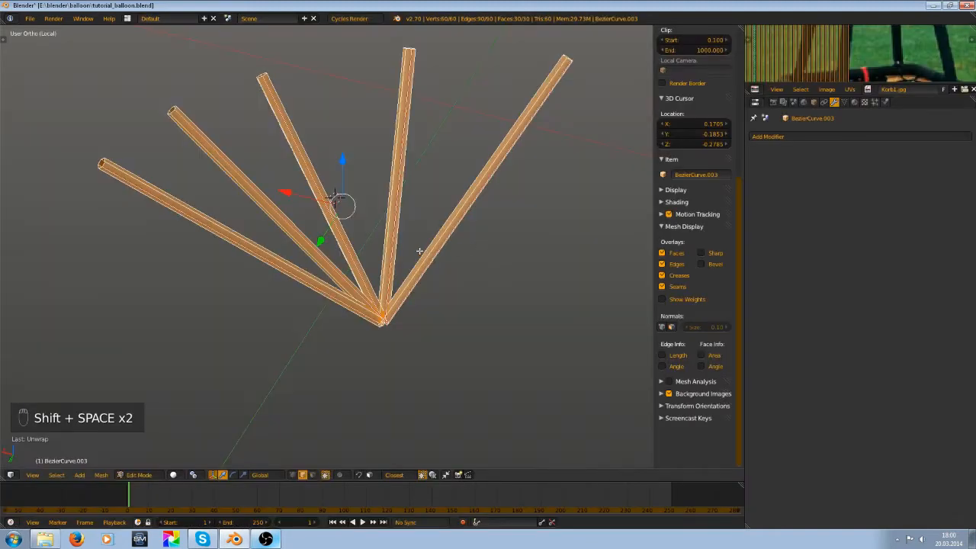
- Leave local view and save the file, overwriting the existing version
key("KP_Divide")
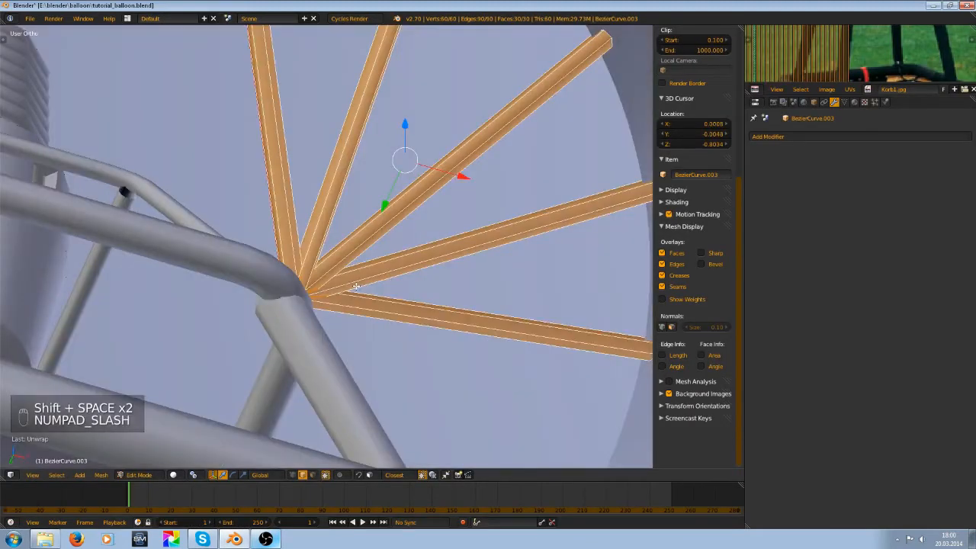
key("ctrl+s")
left_click(359, 278)
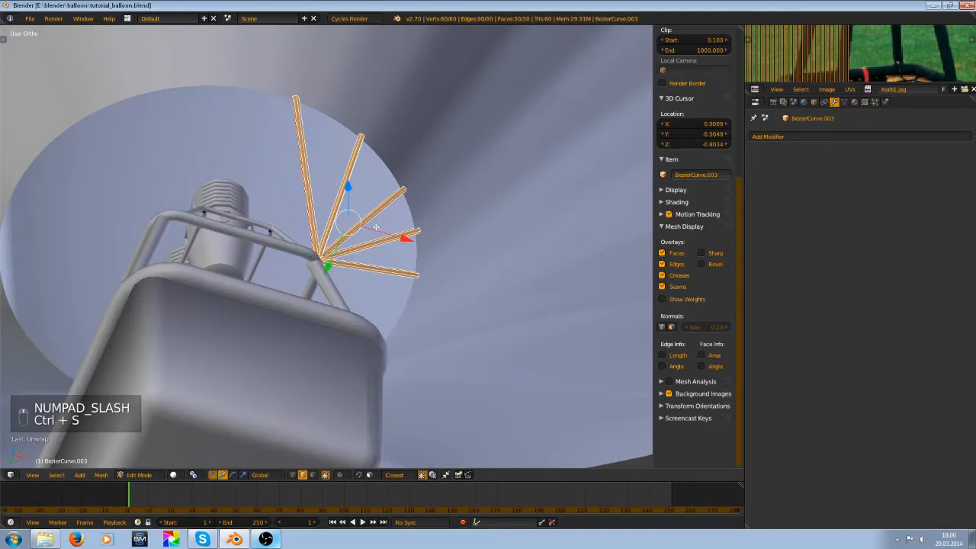
middle_click_drag(376, 227, 373, 260)
key("ctrl+s")
scroll(458, 360, "down", 12)
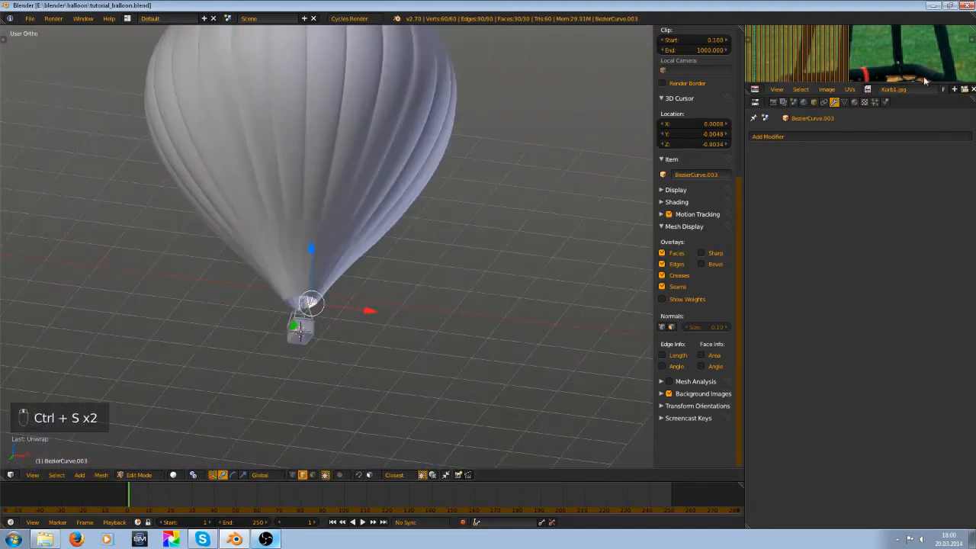
- Open Wicker0023_S.jpg from the Grafiken folder in the image editor, browsing the images as thumbnails
left_click(850, 90)
left_click(928, 75)
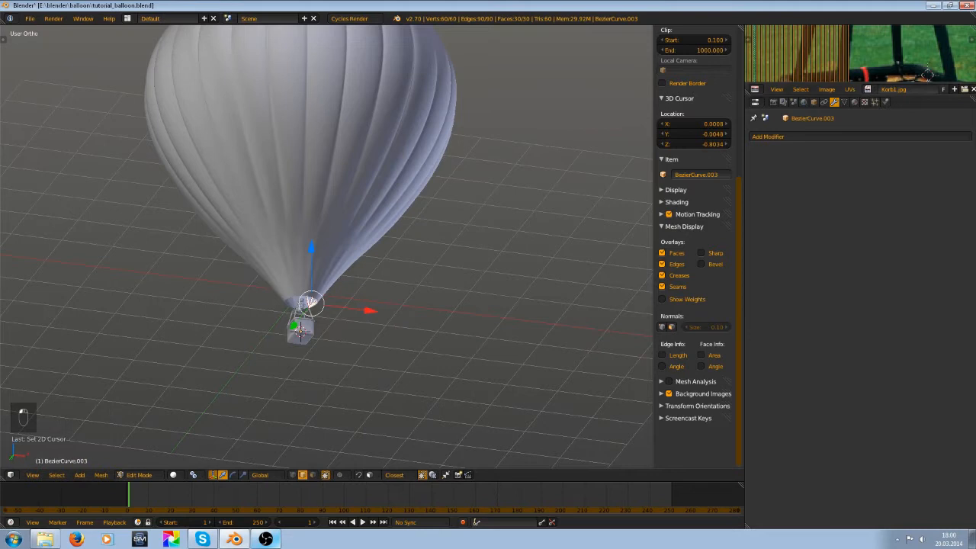
left_click(964, 90)
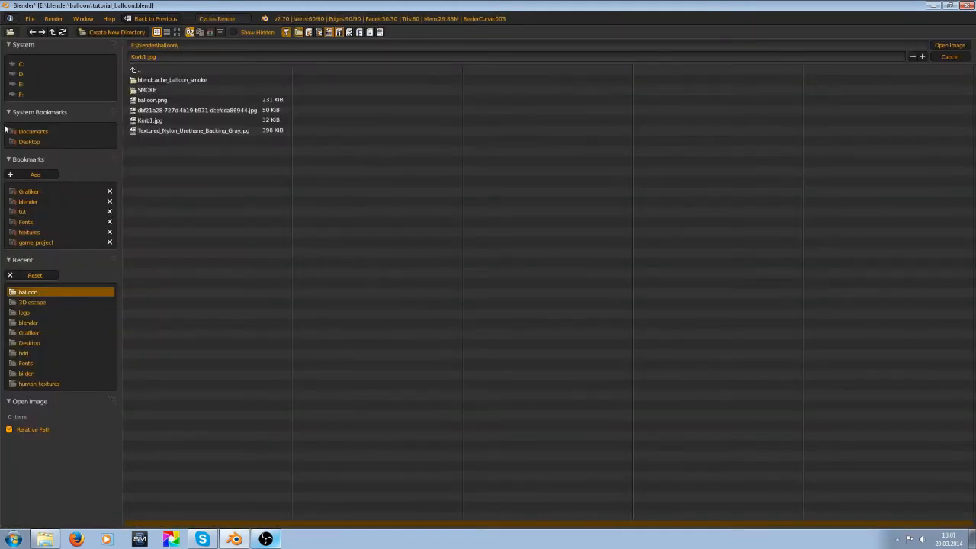
left_click(39, 193)
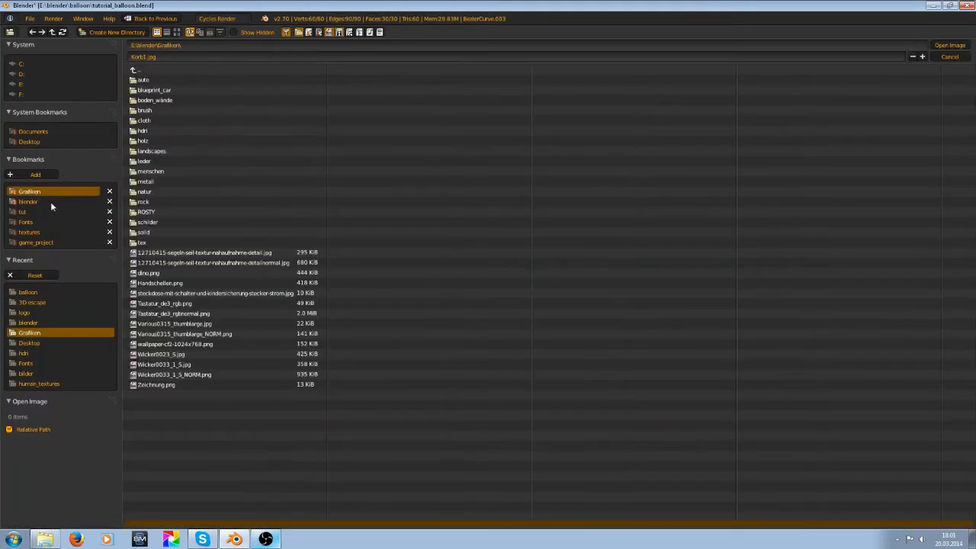
left_click(179, 33)
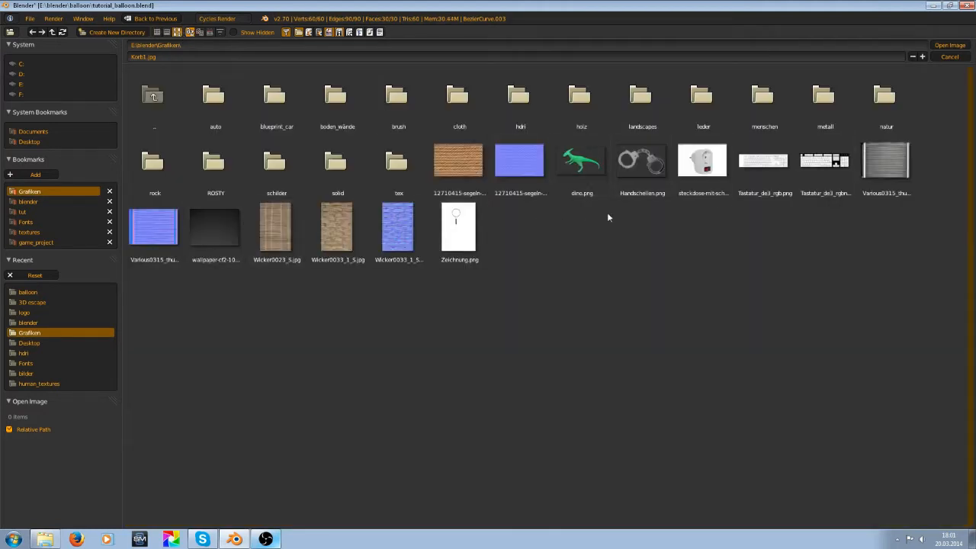
double_click(278, 221)
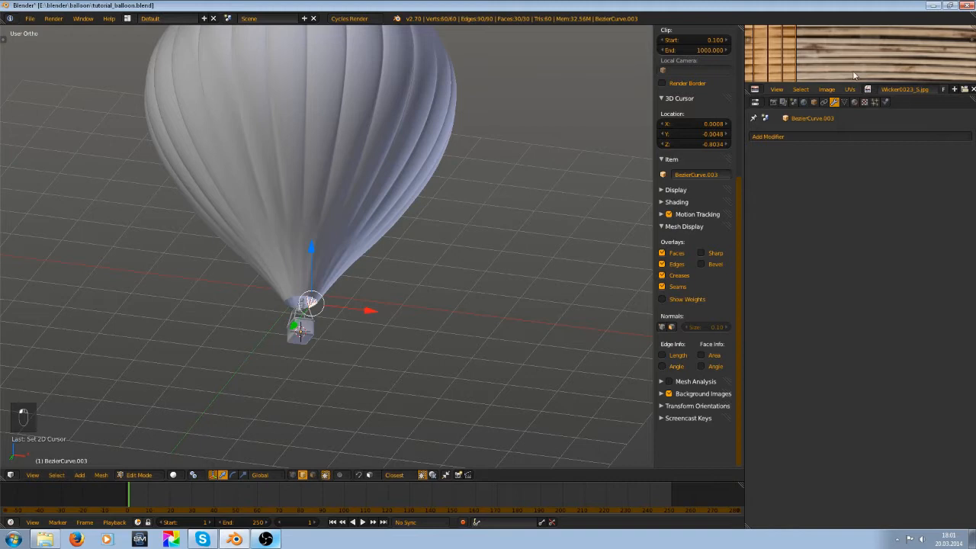
- Open Wicker0033_1_S.jpg from the Grafiken folder in the maximized image editor, browsing the images as thumbnails
scroll(858, 70, "down", 4)
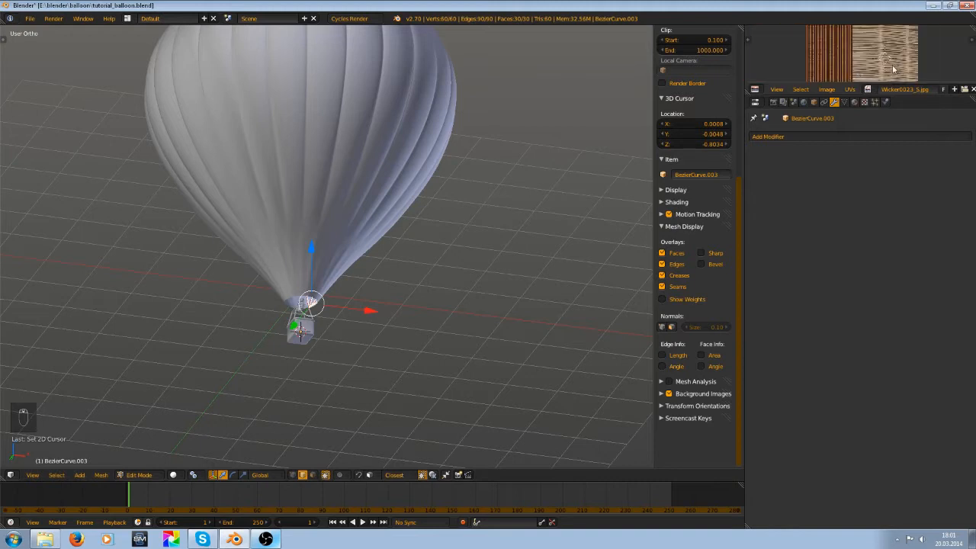
key("ctrl+Up")
scroll(394, 350, "up", 7)
scroll(394, 350, "down", 5)
left_click(219, 523)
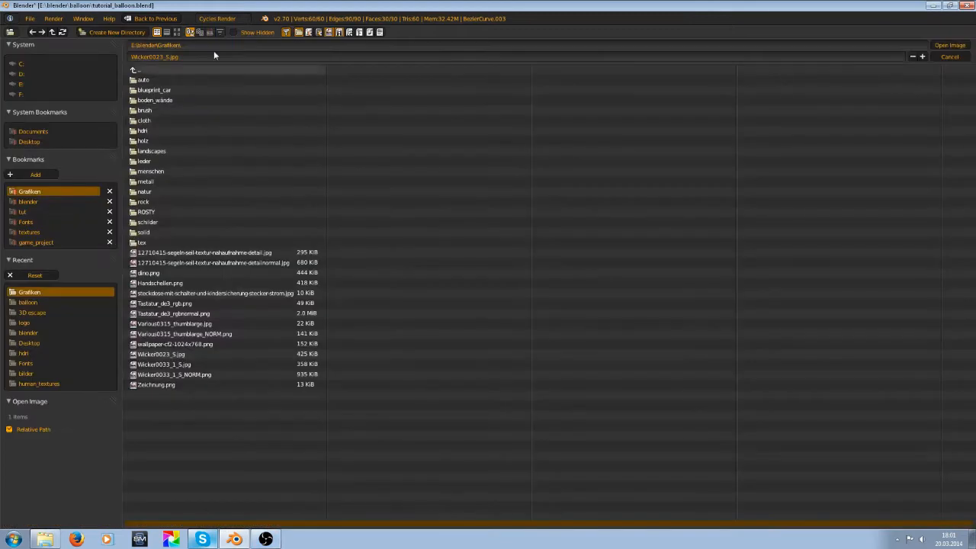
left_click(177, 32)
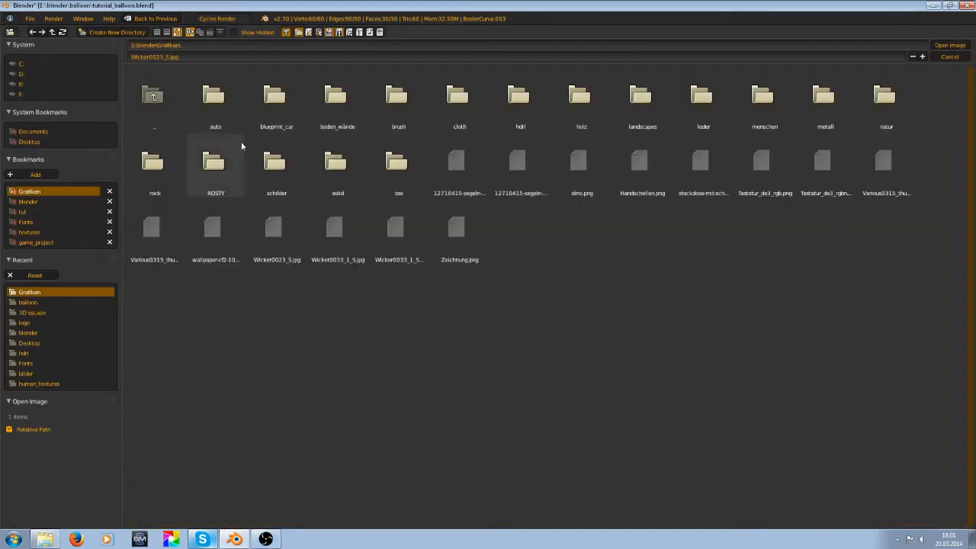
left_click(343, 227)
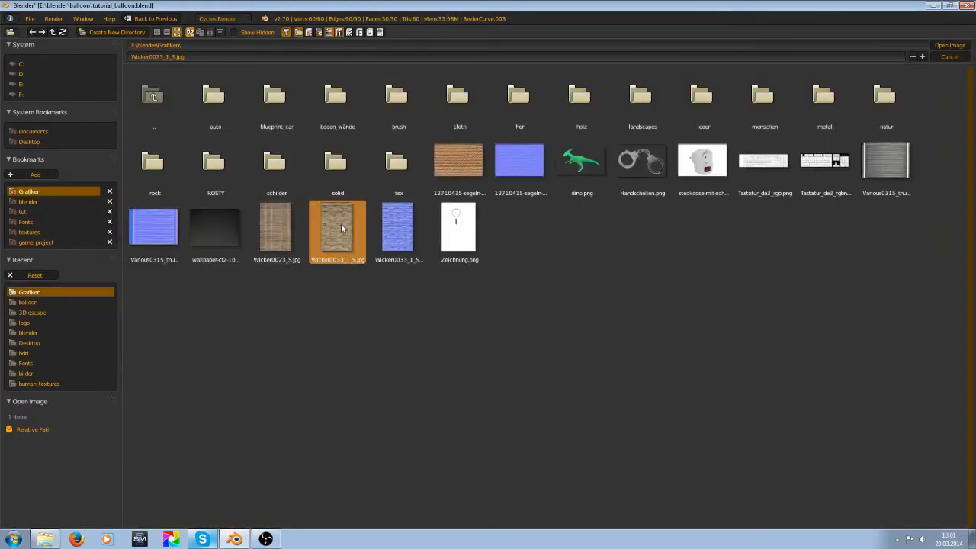
double_click(341, 228)
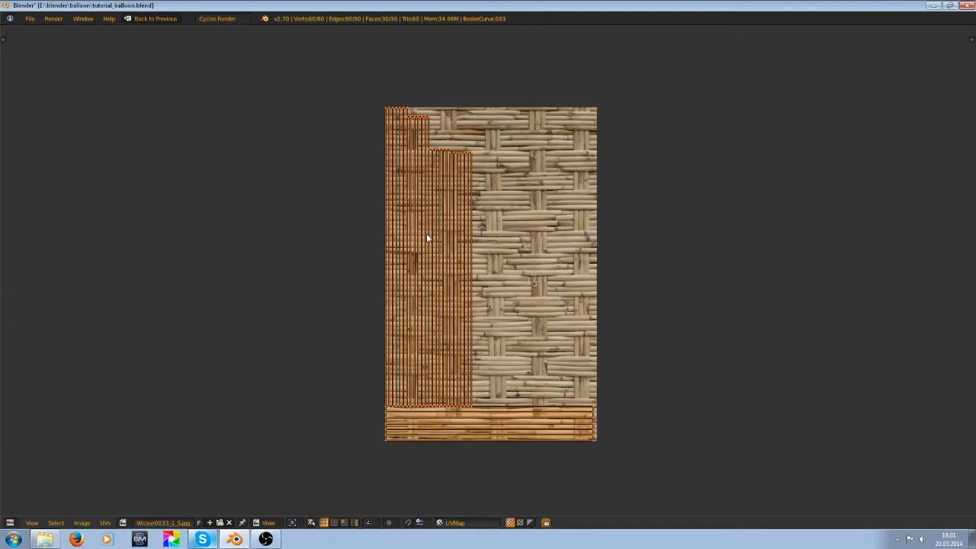
- Open the rope image Various0315_thumblarge.jpg from the Grafiken folder in the image editor, picking it from the thumbnails
key("shift+space")
left_click(963, 91)
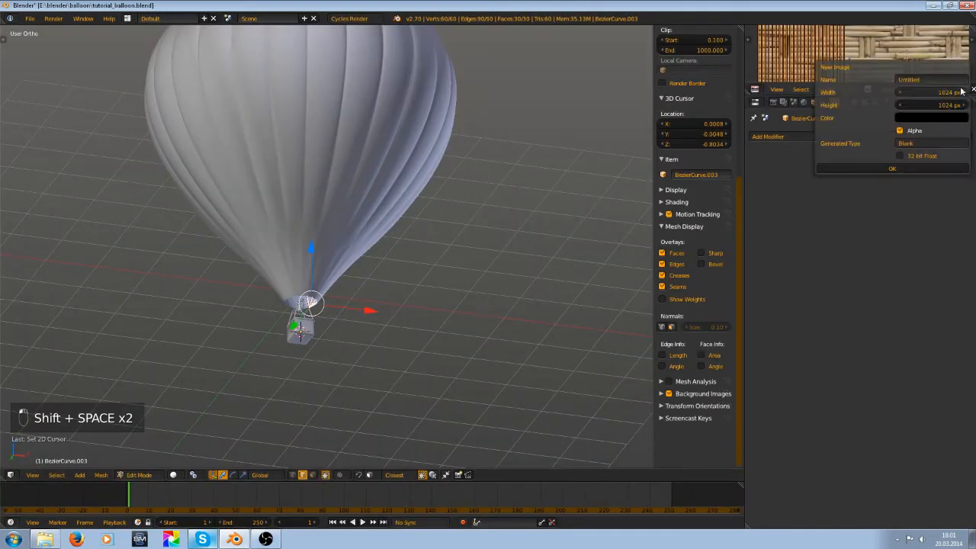
key("alt+o")
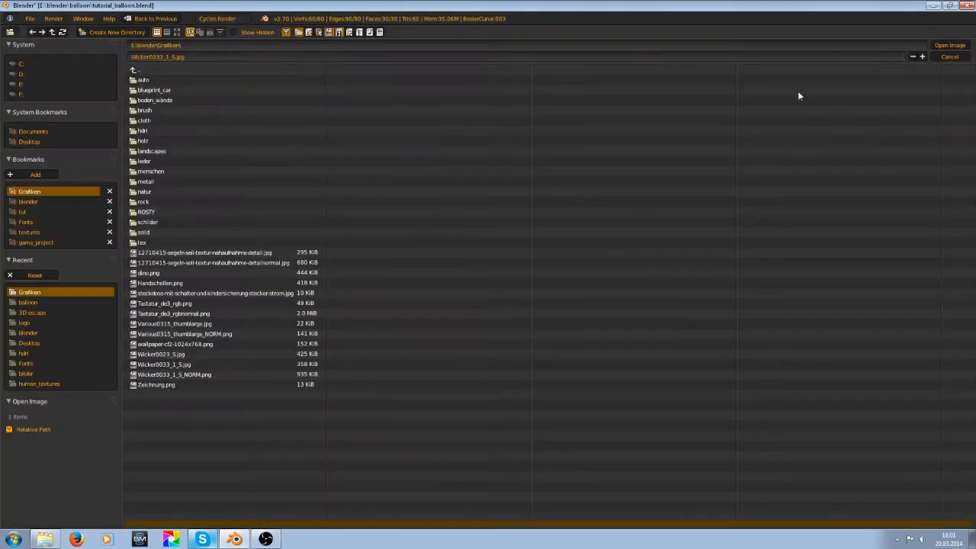
left_click(179, 33)
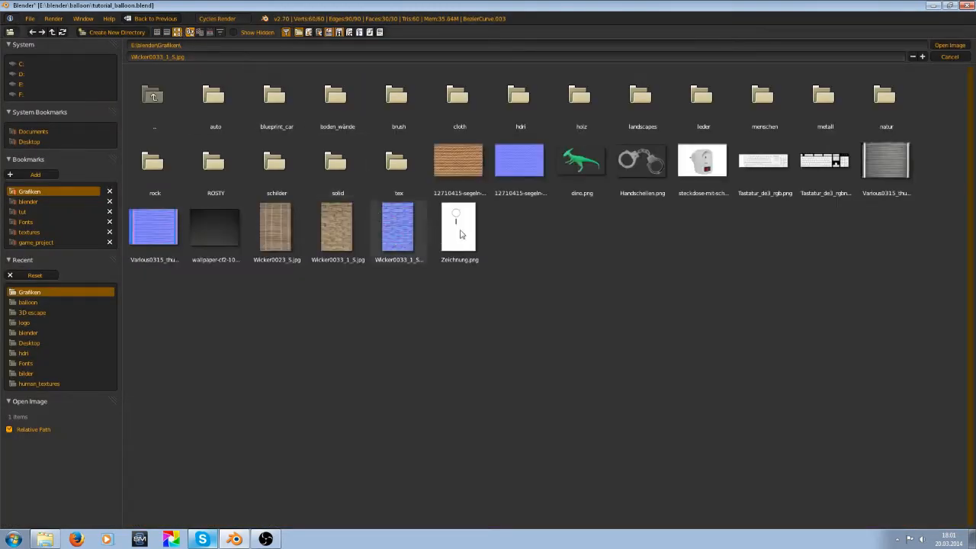
double_click(884, 156)
- Examine how the connecting lines' UV islands lie over the rope texture in the maximized image editor
key("ctrl+Up")
scroll(471, 317, "up", 7)
middle_click_drag(472, 316, 453, 261)
scroll(508, 214, "down", 1)
scroll(506, 210, "up", 1)
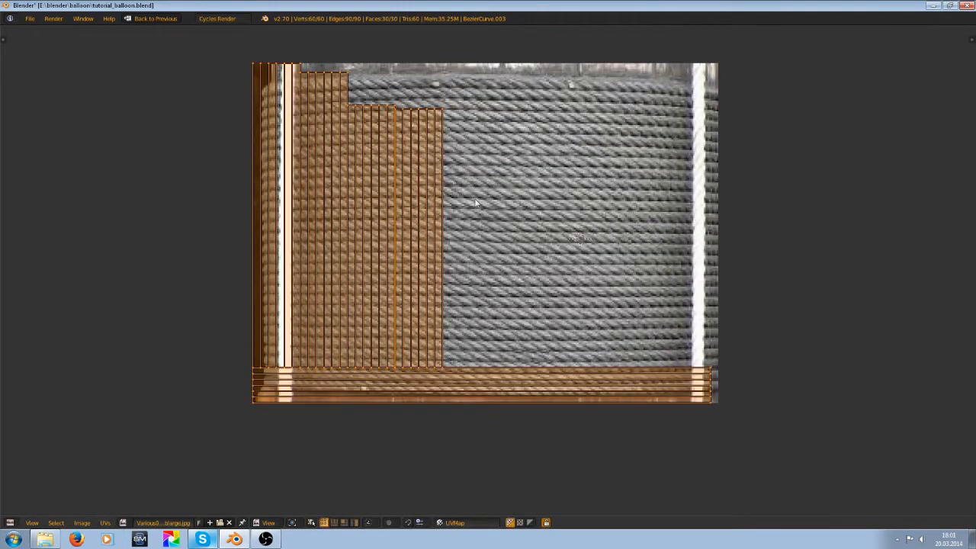
scroll(488, 212, "up", 1)
scroll(519, 180, "down", 7)
scroll(512, 179, "up", 5)
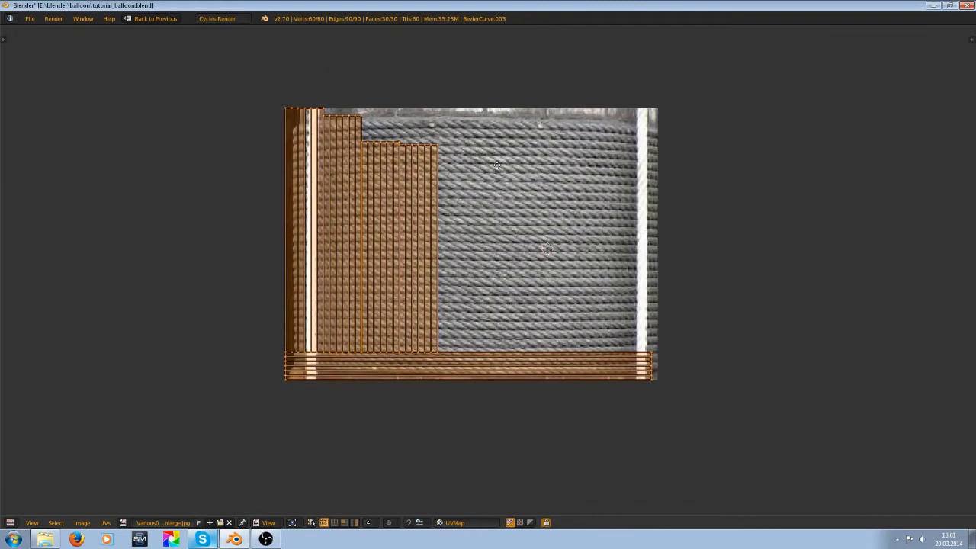
scroll(575, 192, "up", 1)
scroll(555, 279, "up", 2)
scroll(532, 127, "down", 4)
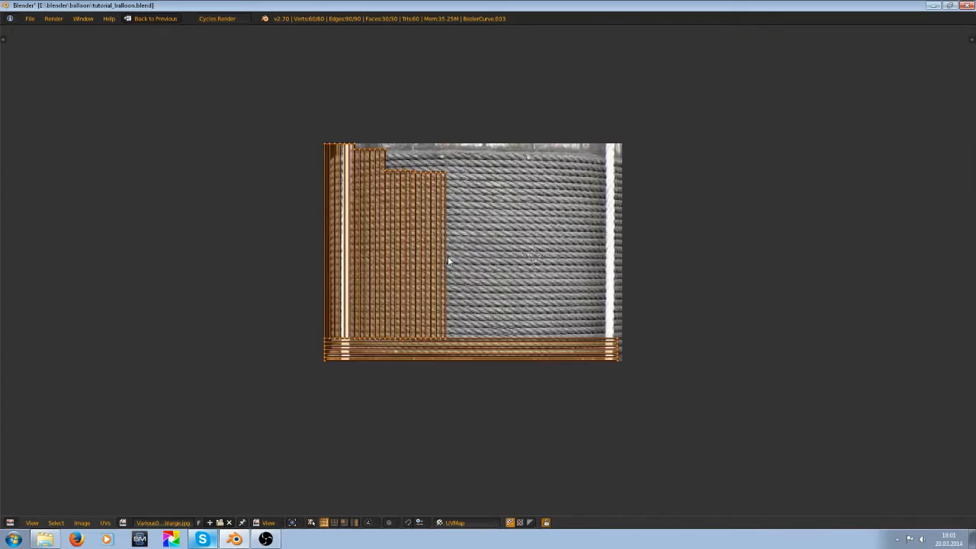
scroll(450, 264, "up", 2)
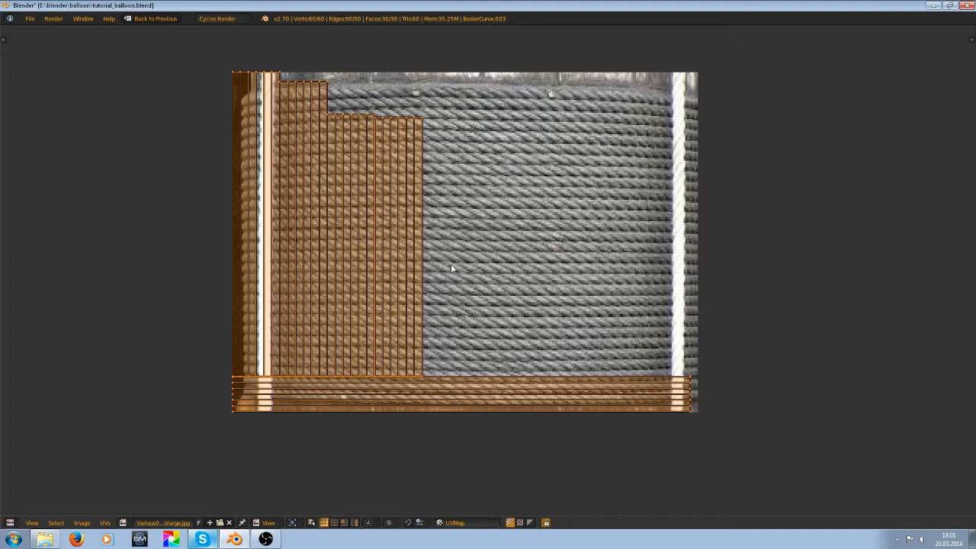
- Pack the connecting lines' UV islands and average their scale
key("ctrl+p")
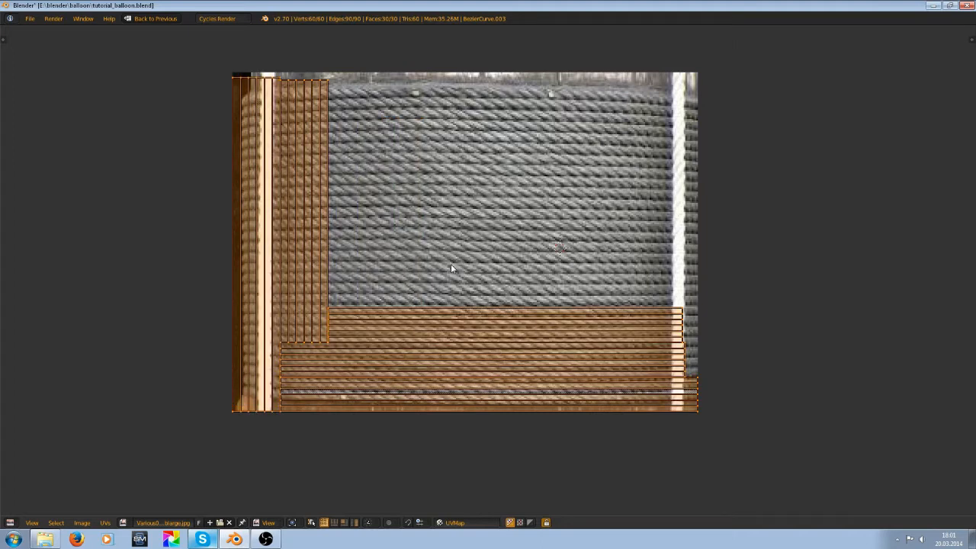
left_click(105, 522)
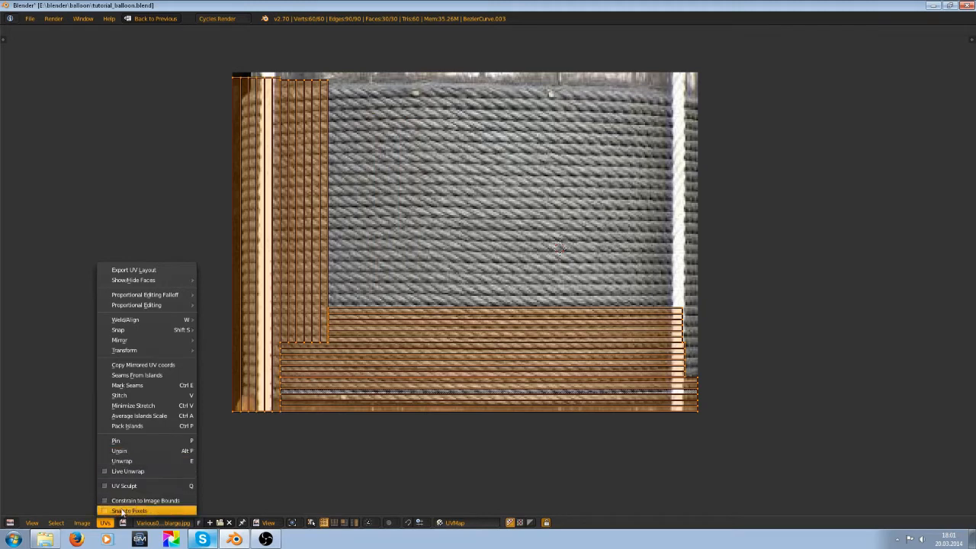
left_click(139, 418)
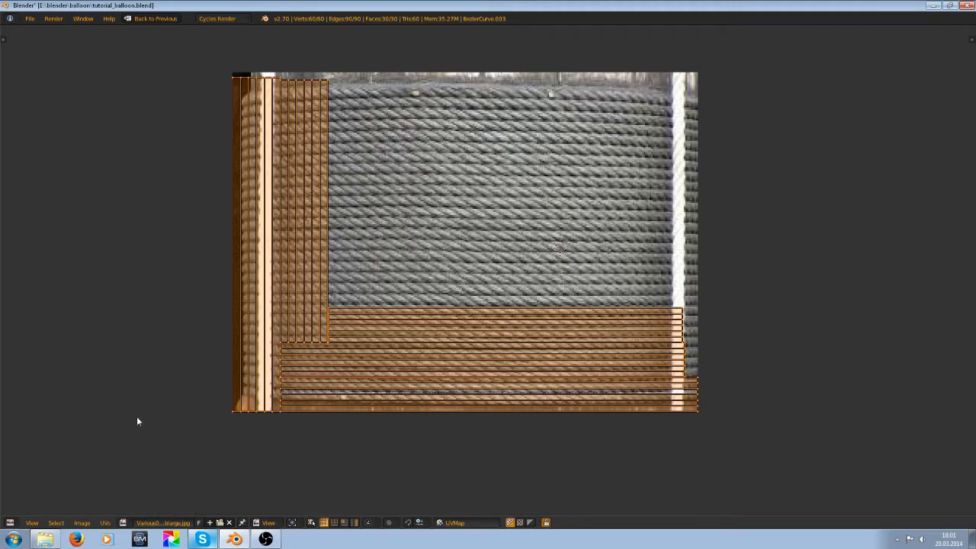
- Rotate each of the two vertical UV islands by 90 degrees so they run along the rope strands
key("a")
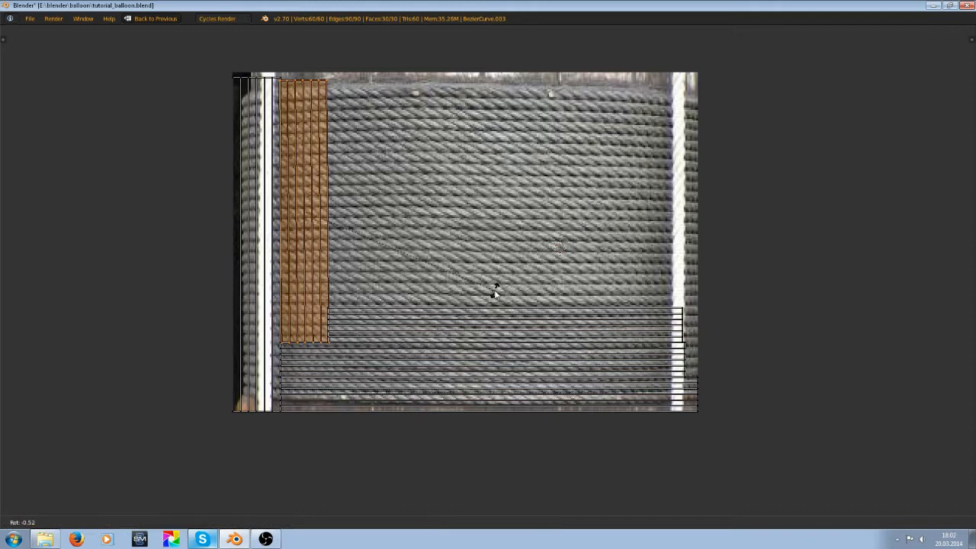
type("r")
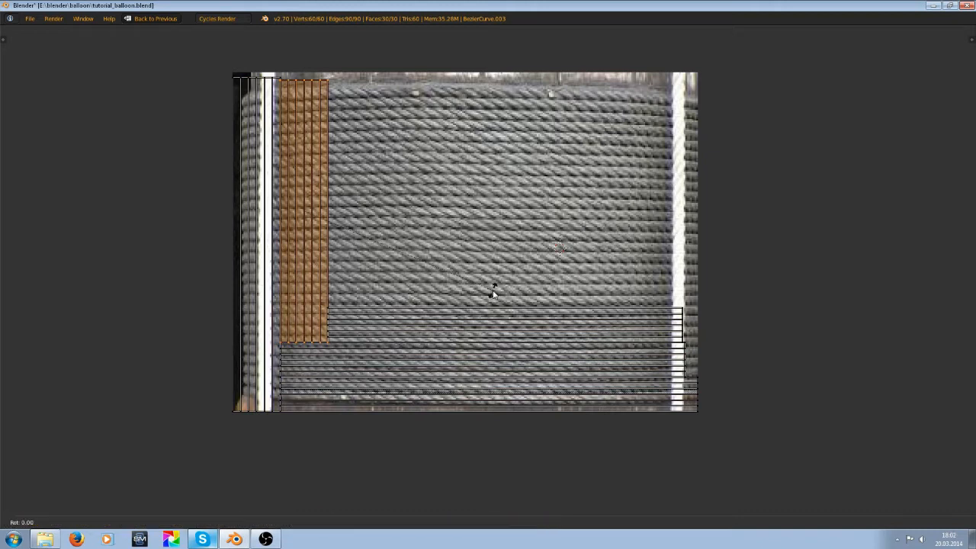
type("90")
key("Return")
key("a")
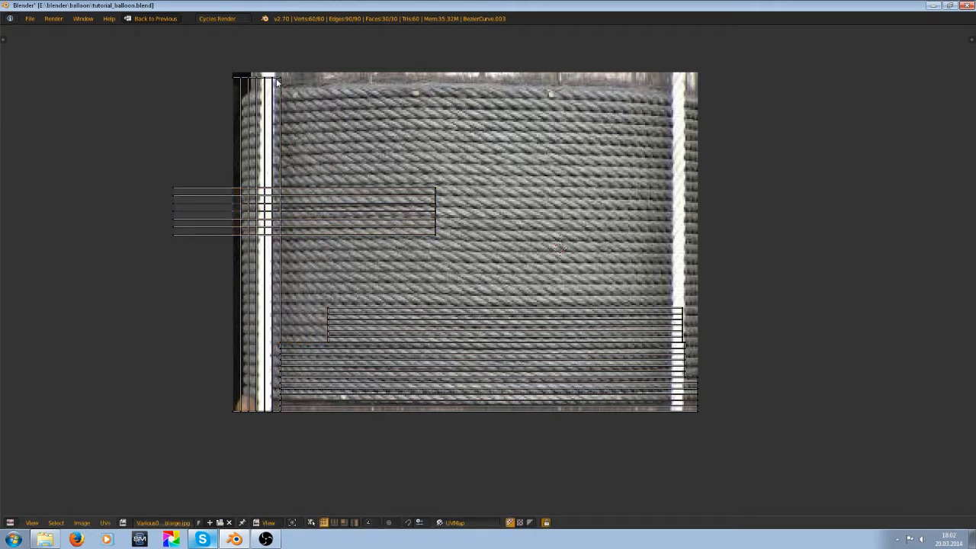
type("lr90")
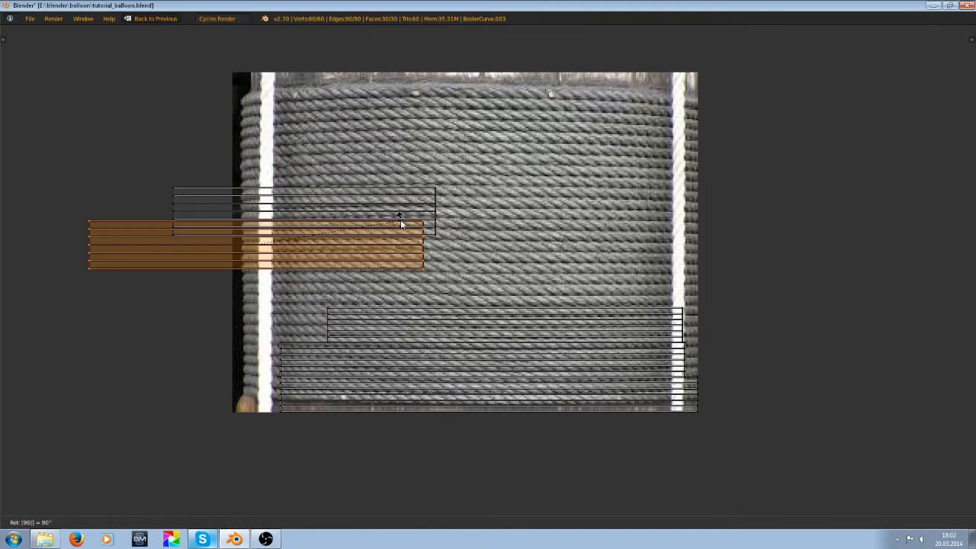
key("Return")
- Move the longer rotated UV island into the rope area between the two white vertical cords
scroll(408, 203, "up", 2)
scroll(408, 202, "down", 1)
key("g")
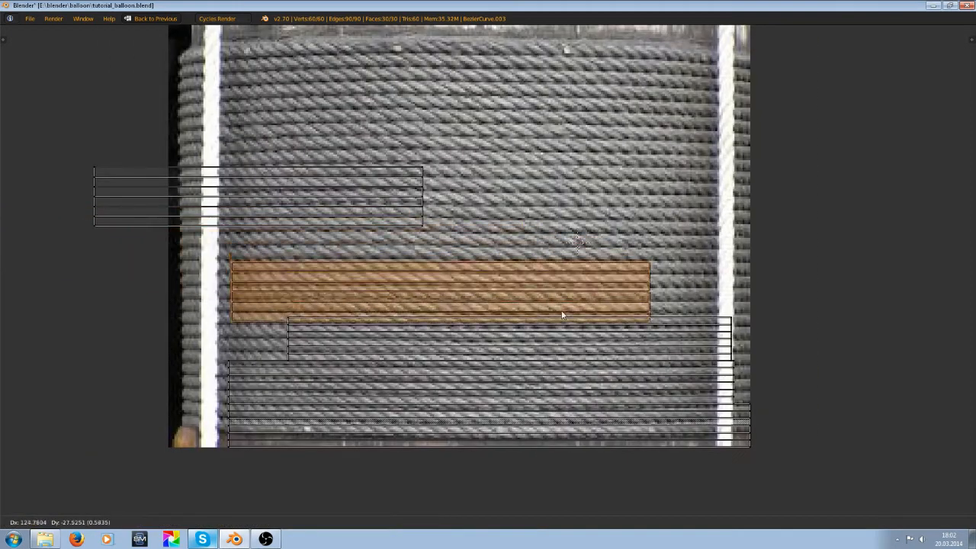
left_click(562, 312)
scroll(562, 312, "up", 3)
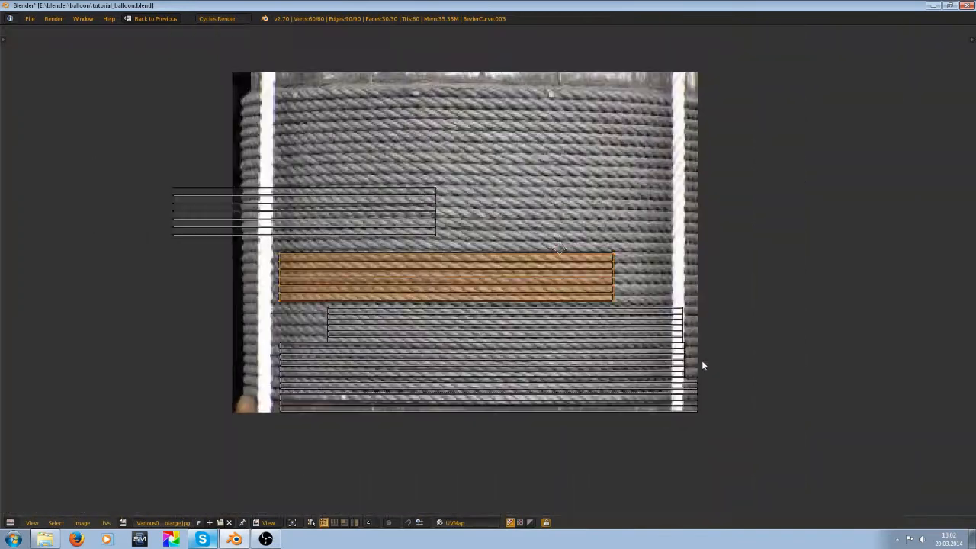
- Stretch the longer rotated island along X and recentre it so it nearly spans between the white cords
scroll(701, 360, "down", 3)
scroll(647, 347, "up", 1)
key("s")
key("x")
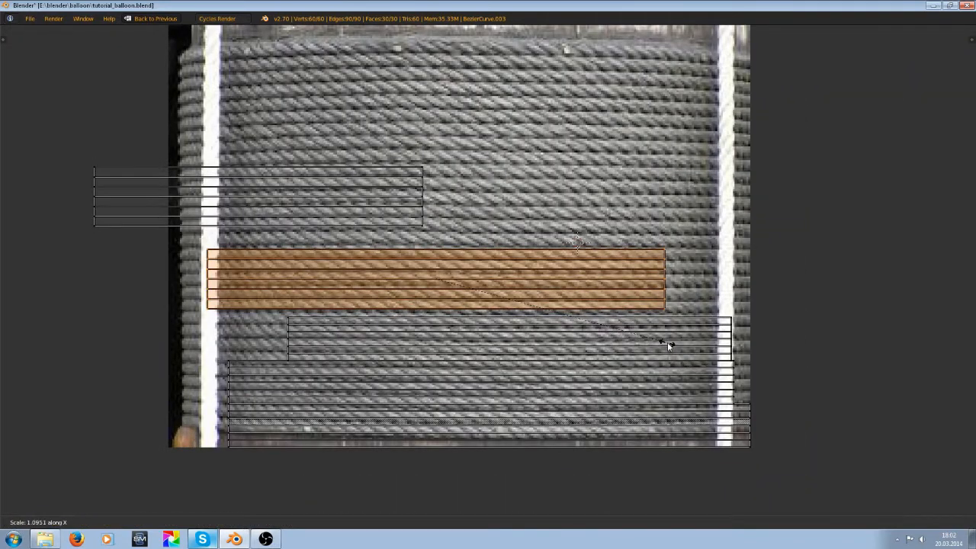
left_click(677, 341)
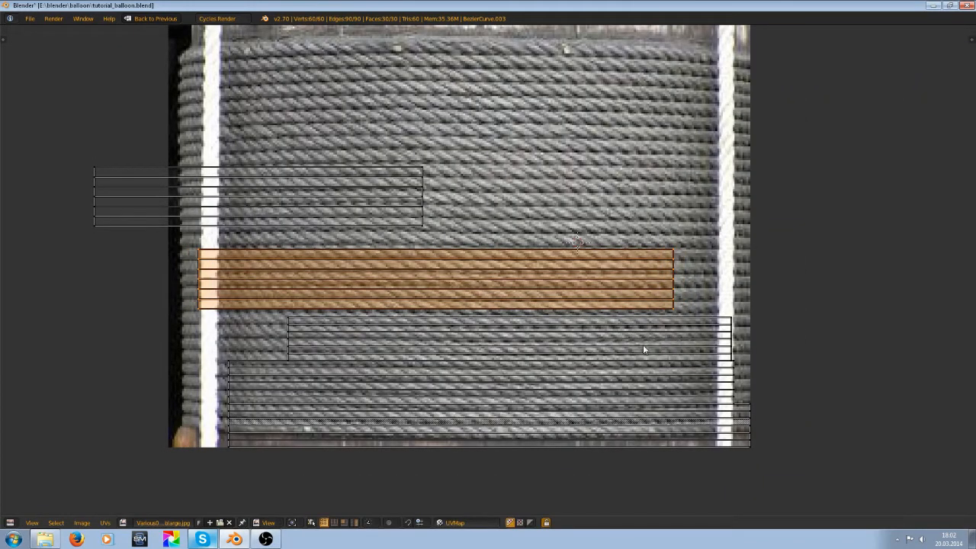
key("s")
key("x")
left_click(675, 359)
scroll(551, 338, "up", 1)
key("g")
left_click(540, 328)
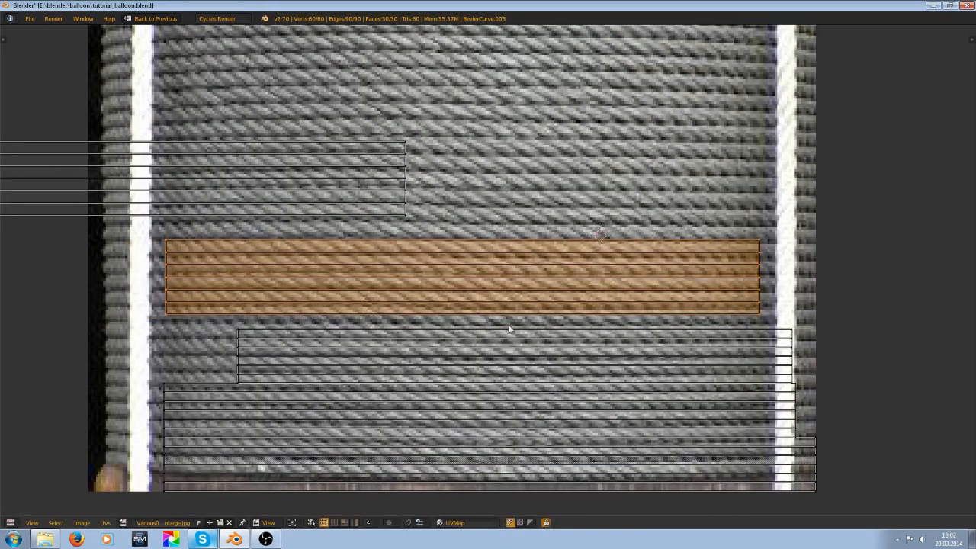
- Flatten the stretched island along Y to about one rope strand's height and align it with a strand
key("s")
key("y")
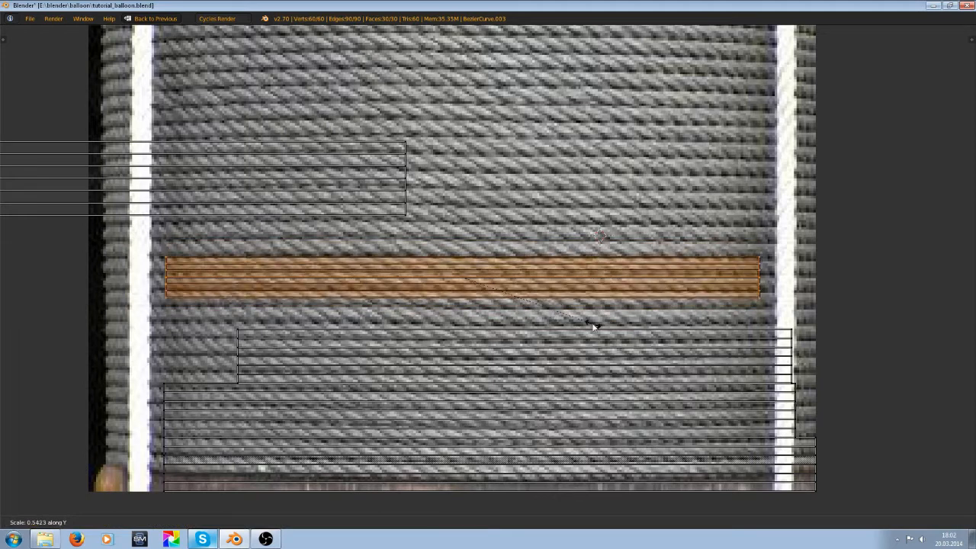
left_click(526, 273)
scroll(520, 297, "up", 3)
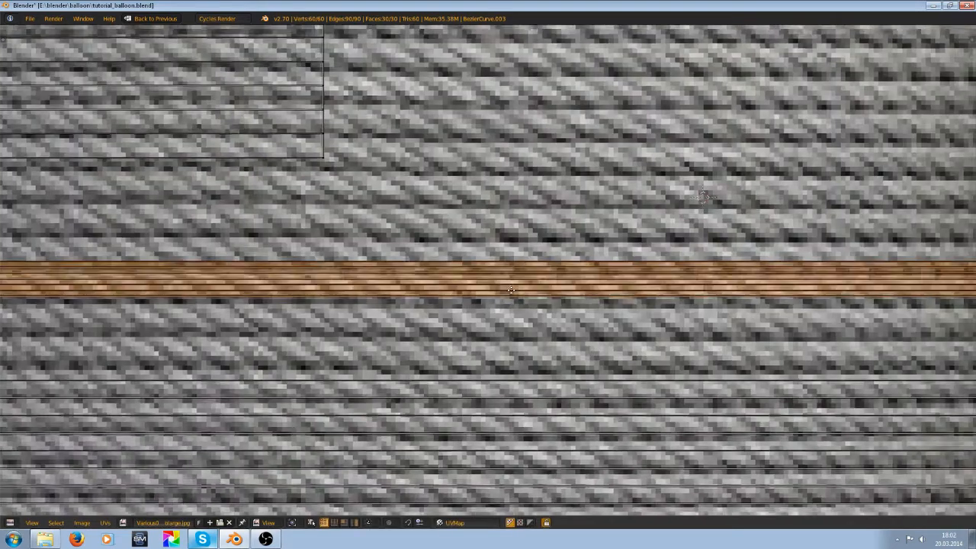
key("g")
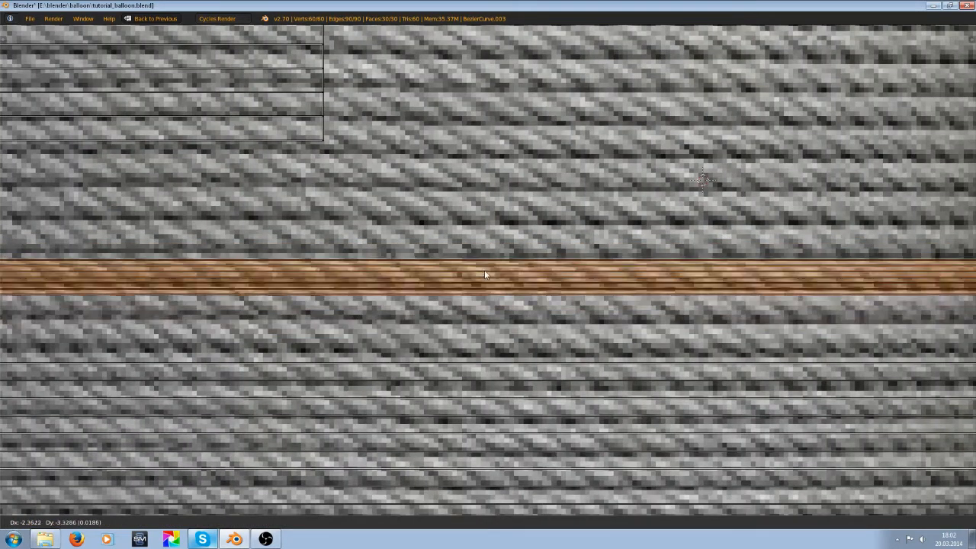
left_click(482, 271)
scroll(481, 276, "down", 3)
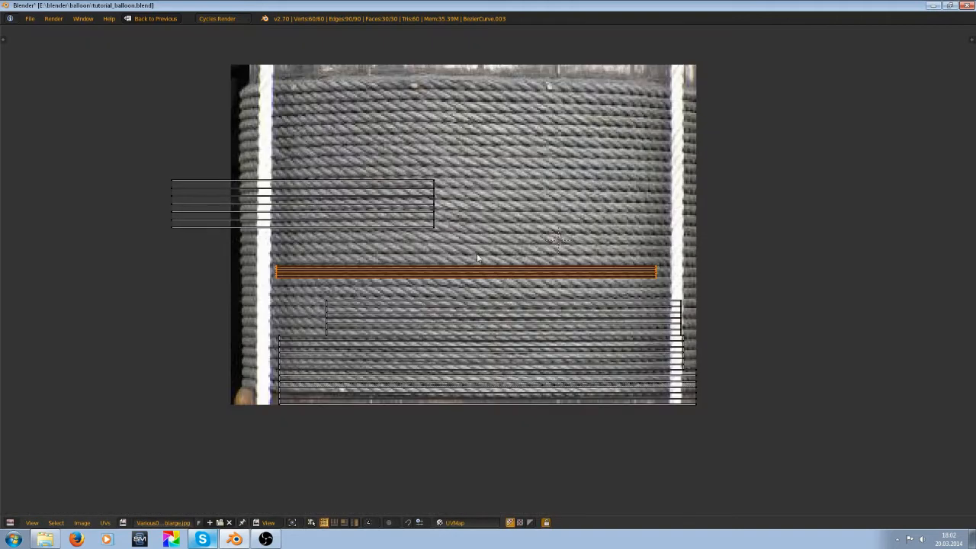
- Move the other rotated UV island into the rope area between the two white cords
key("a")
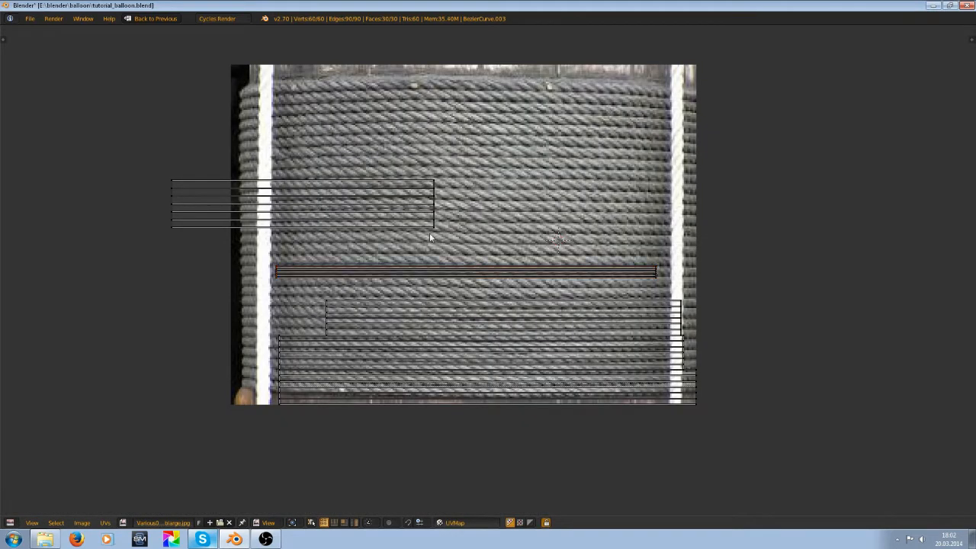
key("l")
scroll(427, 244, "up", 2)
scroll(425, 251, "down", 1)
key("g")
left_click(616, 285)
- Flatten the second rotated island along Y and place it on the rope strand just above the fitted island
key("s")
key("y")
left_click(482, 226)
scroll(482, 226, "up", 1)
key("g")
left_click(513, 274)
key("a")
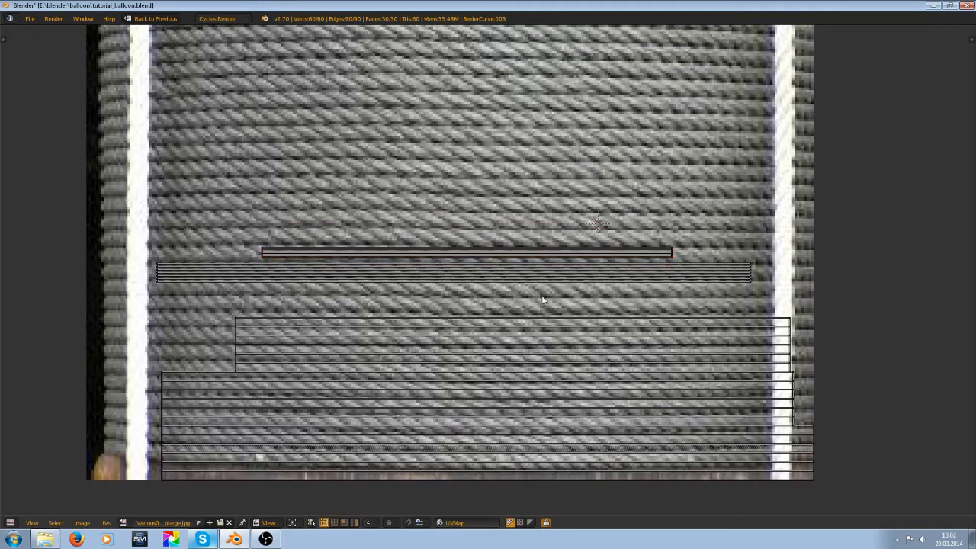
- Stretch the second island along X to span between the white cords and enlarge it along Y to fill its strand
key("l")
key("s")
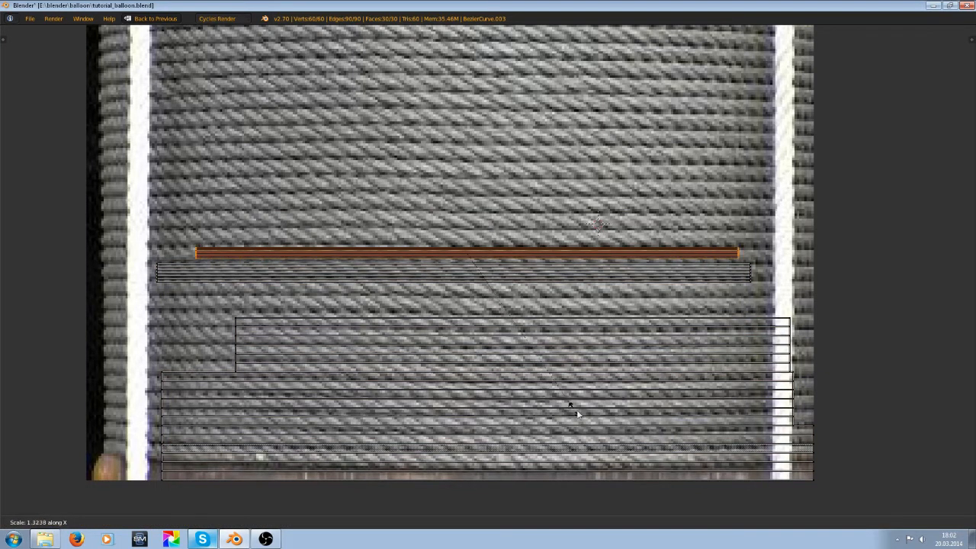
scroll(605, 418, "up", 3)
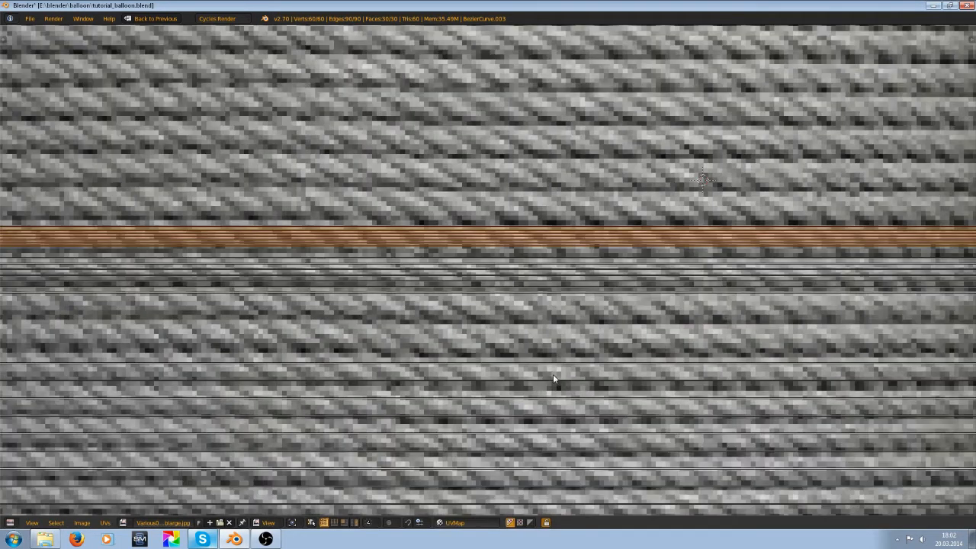
key("y")
left_click(593, 412)
key("h")
key("alt+h")
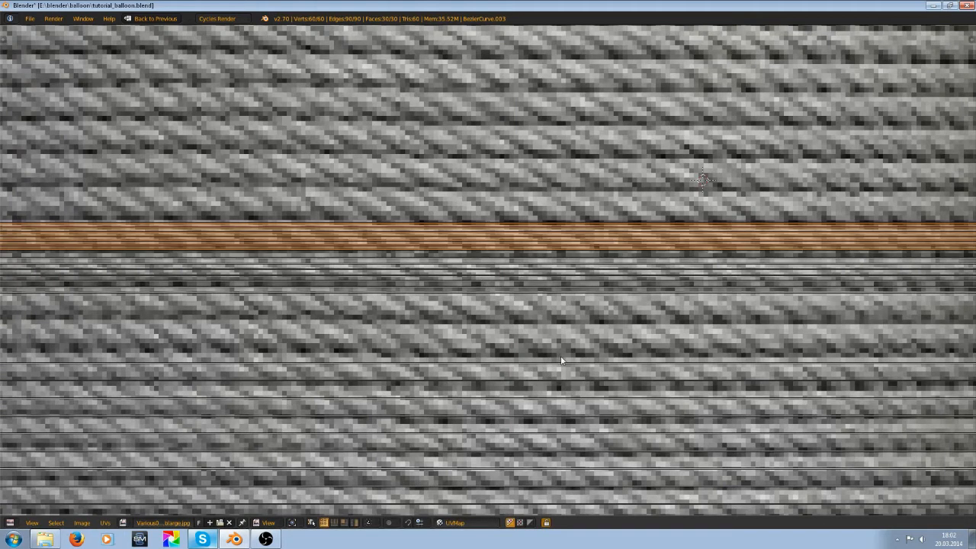
- Flatten the third UV island along Y to one rope strand's height and place it on a strand just below the two fitted islands
scroll(550, 349, "down", 8)
scroll(475, 326, "up", 2)
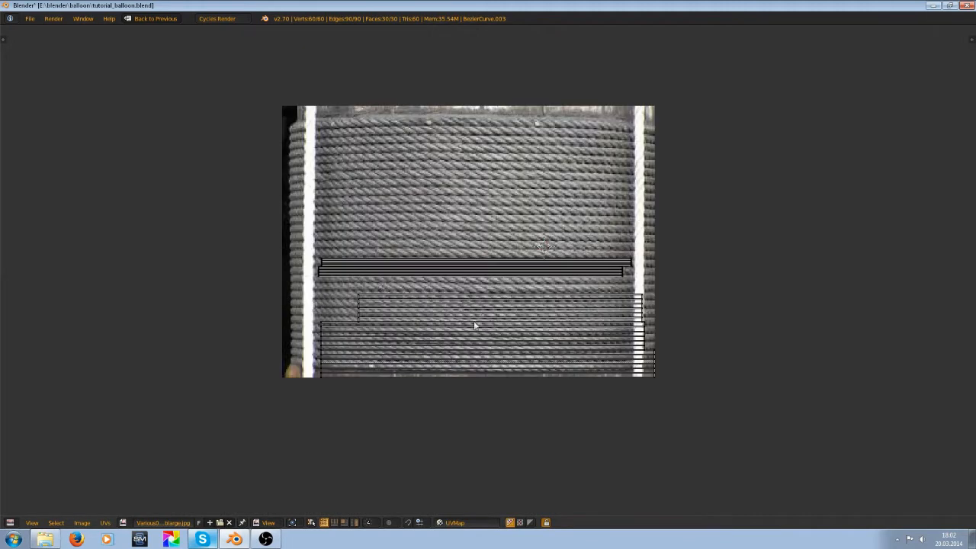
key("l")
scroll(363, 302, "up", 2)
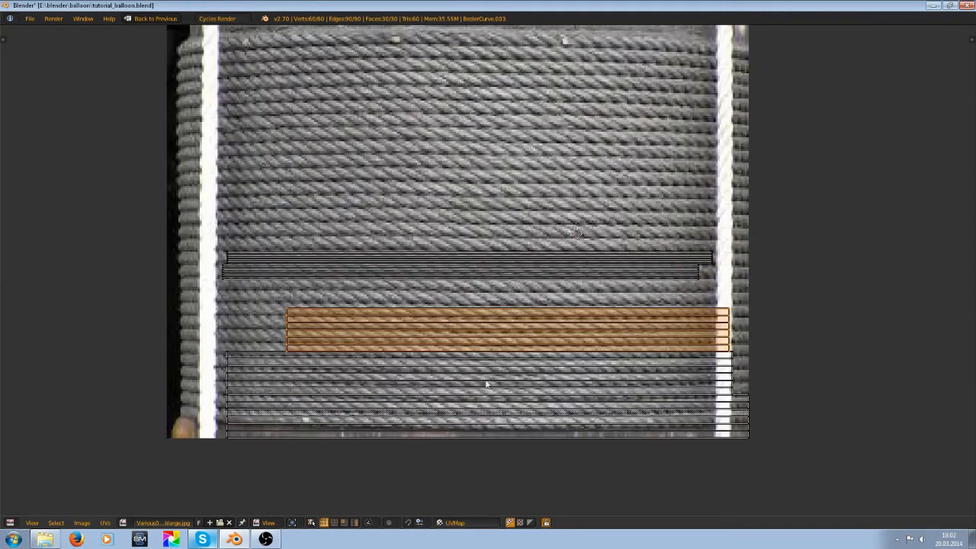
key("s")
key("y")
left_click(538, 370)
scroll(538, 372, "up", 2)
key("g")
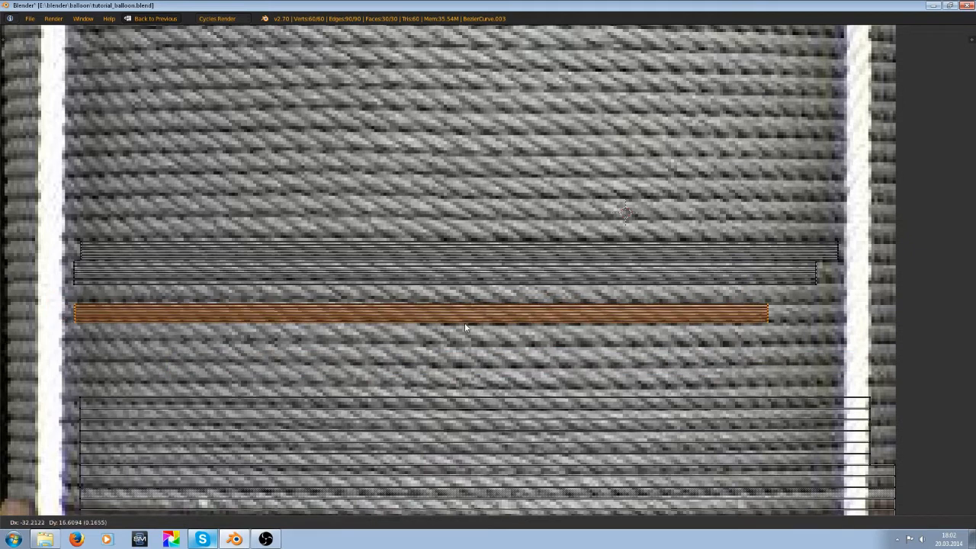
left_click(467, 323)
- Move the fourth UV island up below the third, flatten it along Y and align it with a rope strand
key("a")
key("l")
key("g")
left_click(287, 404)
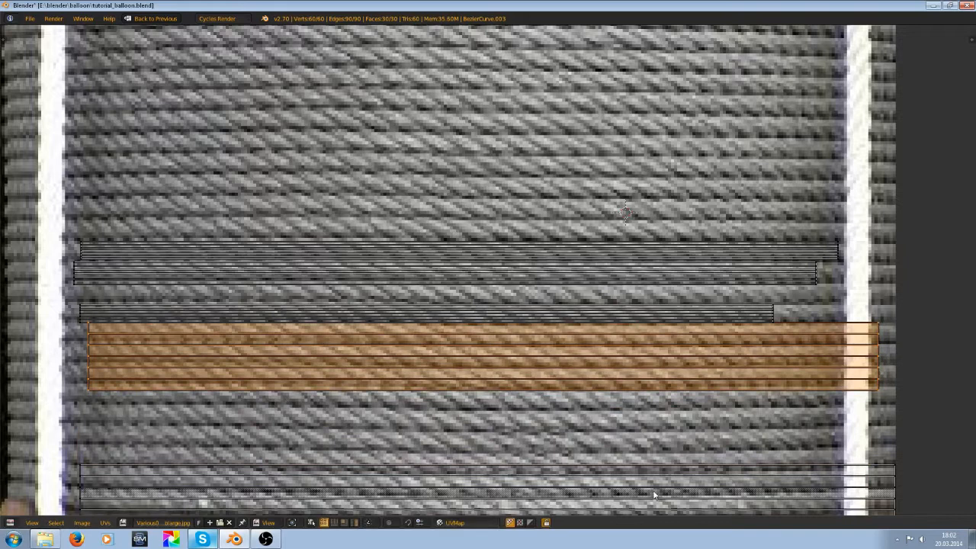
key("s")
key("y")
left_click(551, 388)
key("g")
left_click(547, 395)
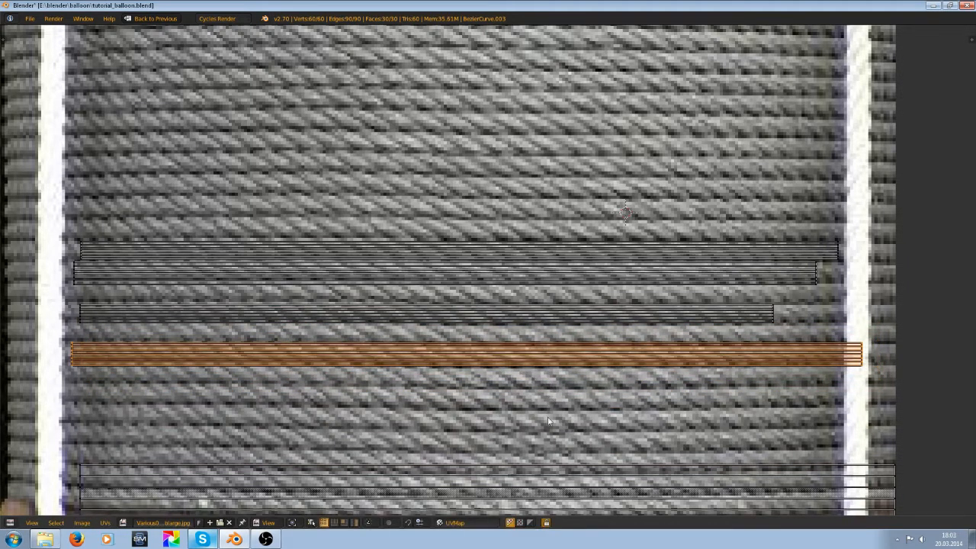
- Flatten the last UV island at the image's lower edge along Y and move it onto a strand below the fourth island
scroll(548, 420, "down", 3)
scroll(552, 481, "up", 1)
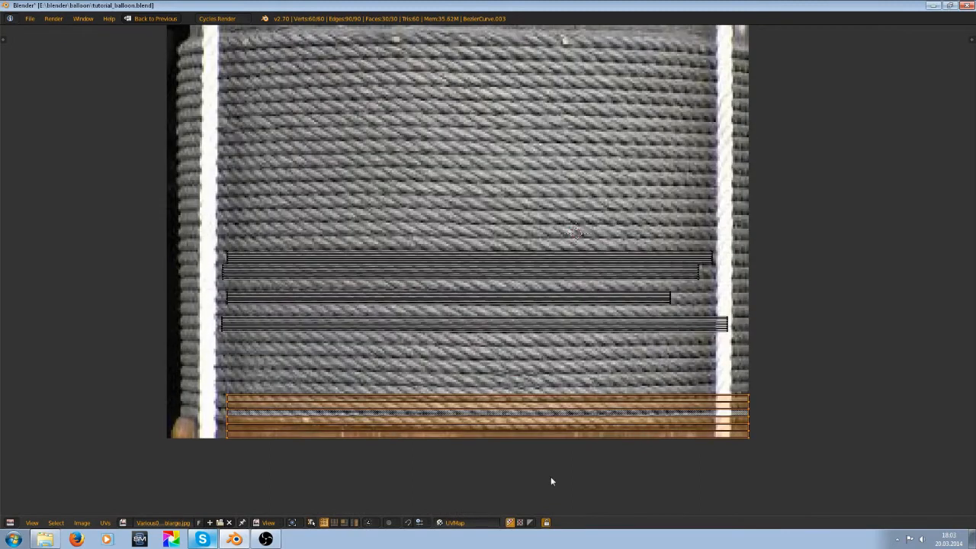
key("s")
key("y")
scroll(468, 446, "up", 2)
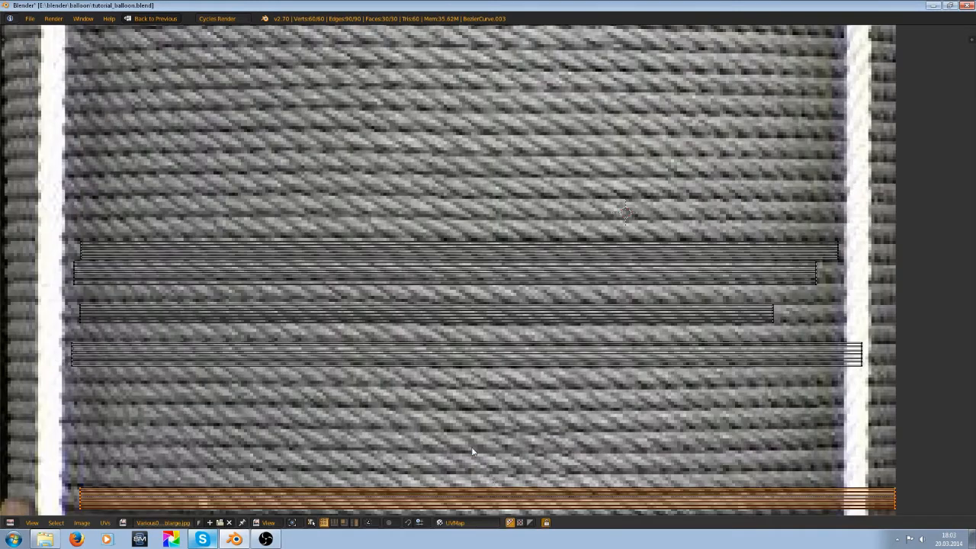
left_click(460, 383)
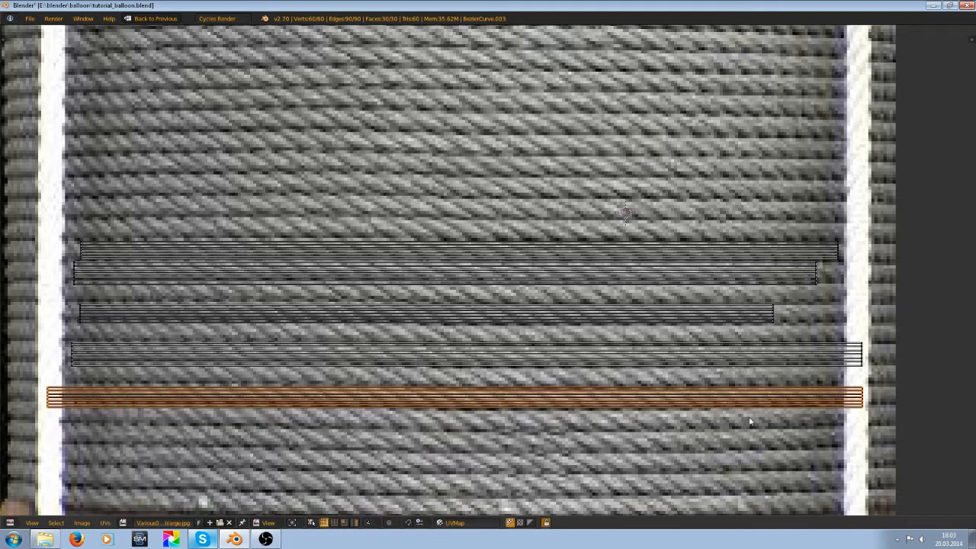
- Shrink the last UV island along X so both ends fit between the two white cords
key("s")
key("x")
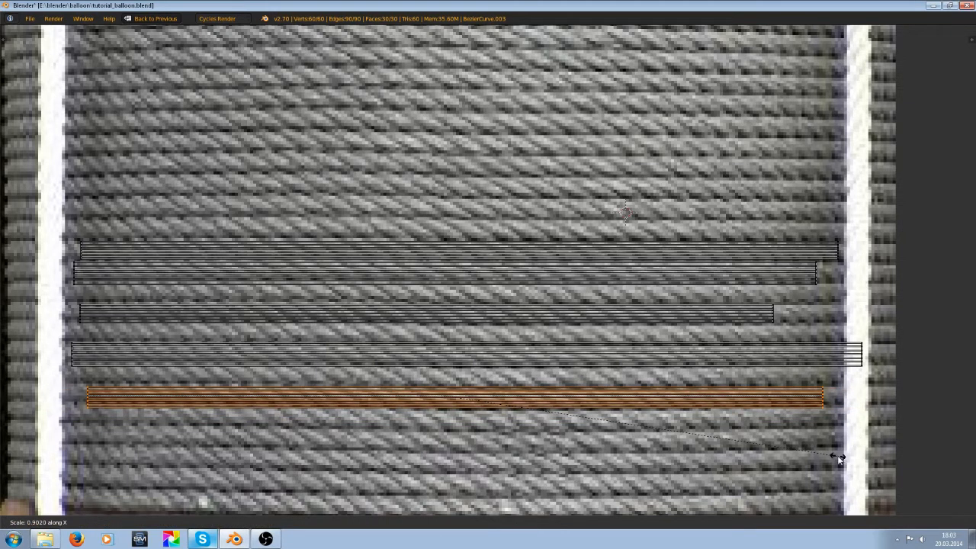
left_click(688, 453)
key("a")
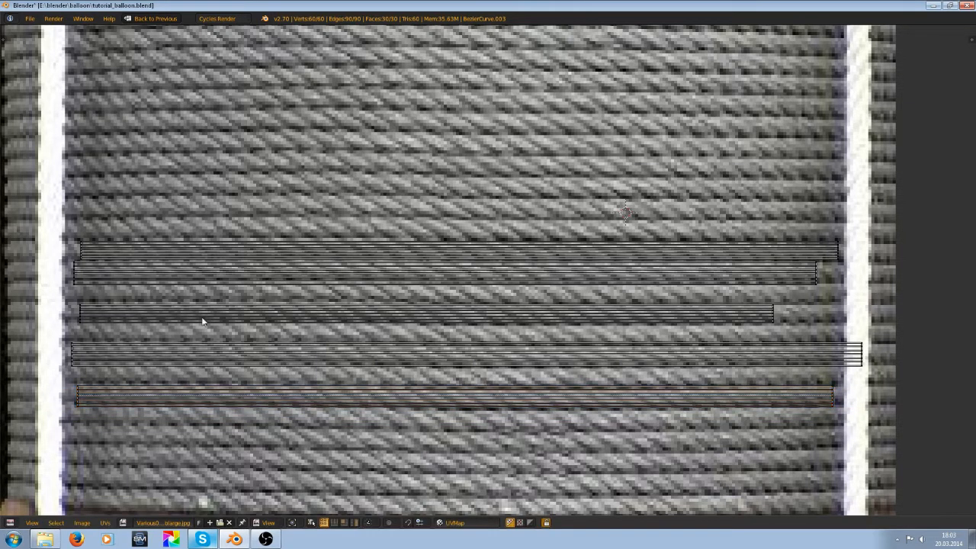
- Shrink the fourth UV island along X so it fits between the two white cords
key("l")
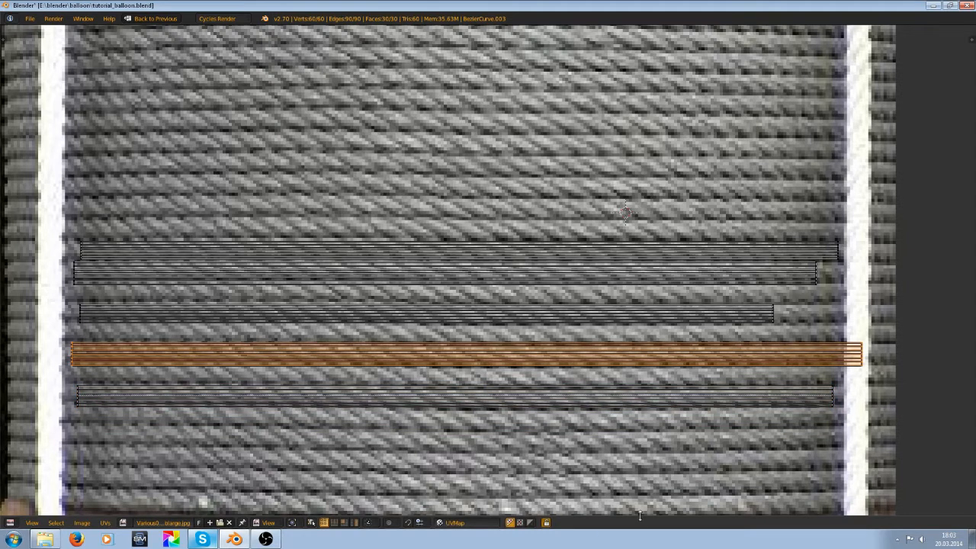
key("s")
key("y")
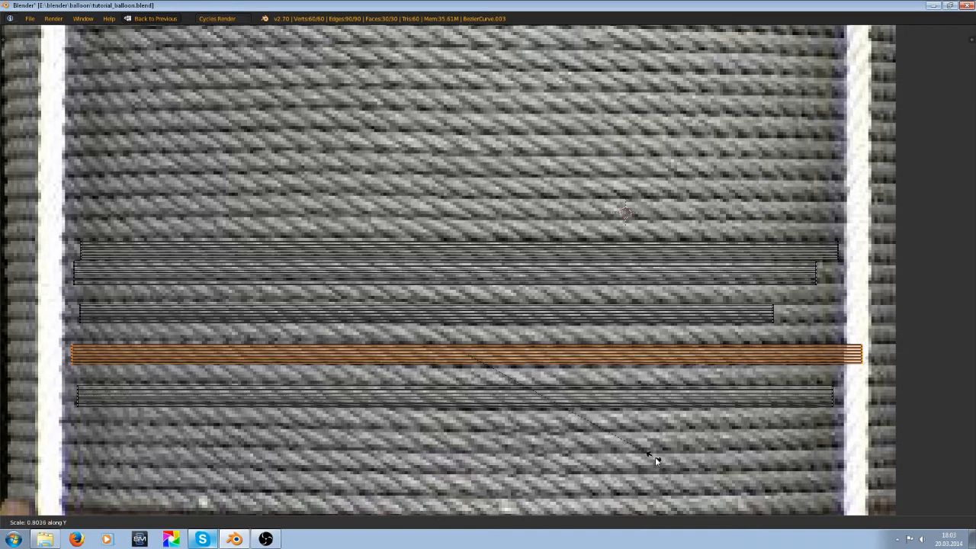
left_click(666, 464)
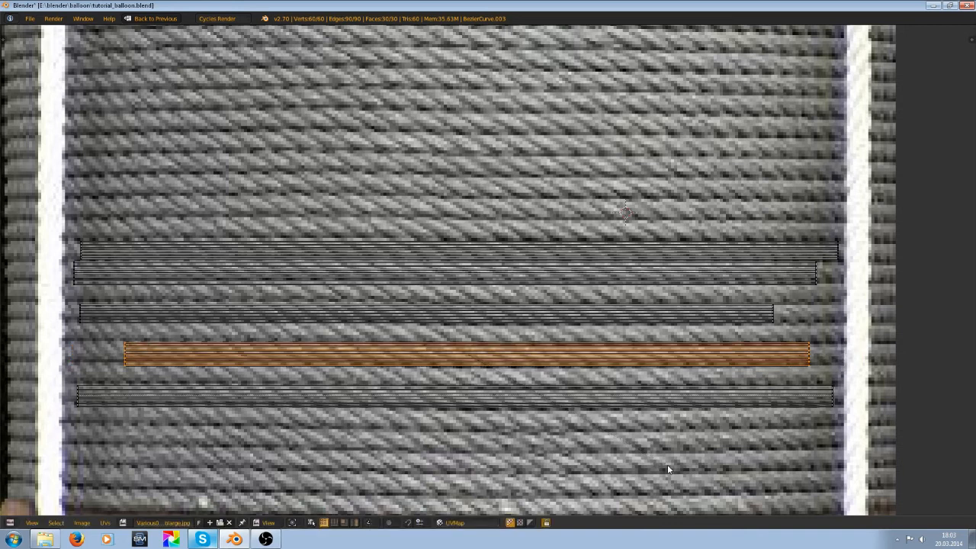
- Select all the UV islands, leave the enlarged UV view and save over tutorial_balloon.blend
scroll(624, 417, "down", 5)
key("a")
key("a")
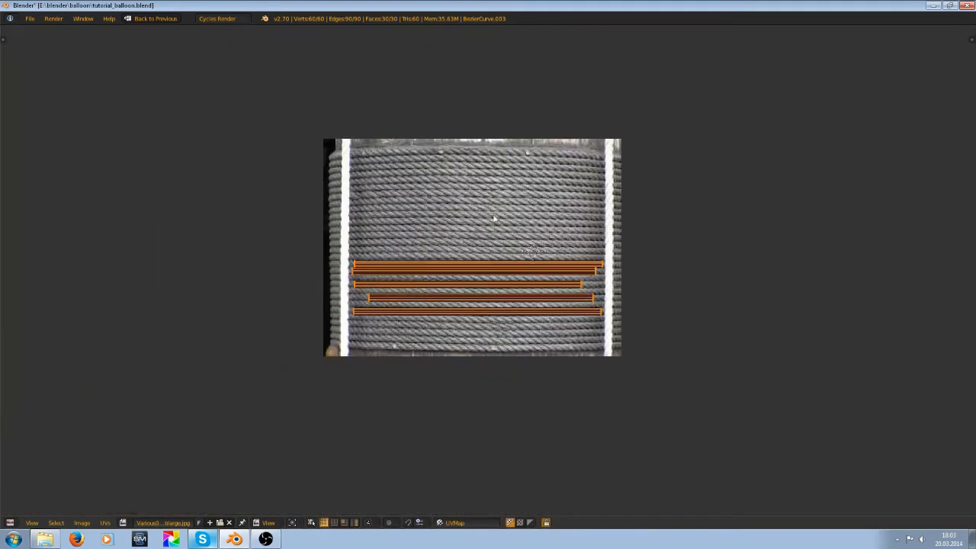
key("shift+space")
key("ctrl+s")
left_click(460, 328)
- Leave Edit Mode on the connecting lines and add a Mirror modifier with the X and Y axes enabled
scroll(394, 282, "up", 4)
middle_click_drag(395, 281, 330, 311)
middle_click_drag(351, 386, 329, 190, "shift")
scroll(424, 336, "up", 5)
key("Tab")
scroll(438, 265, "up", 3)
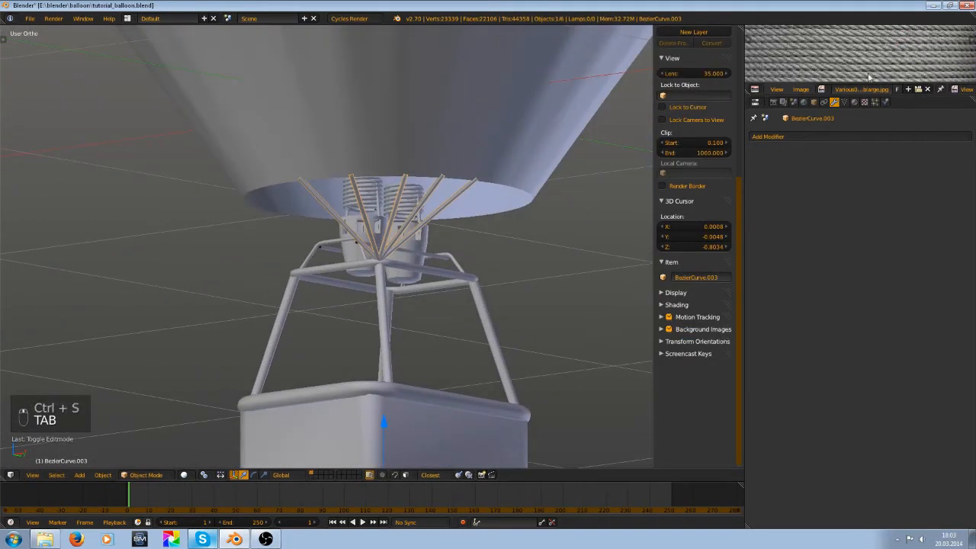
left_click(809, 136)
left_click(727, 238)
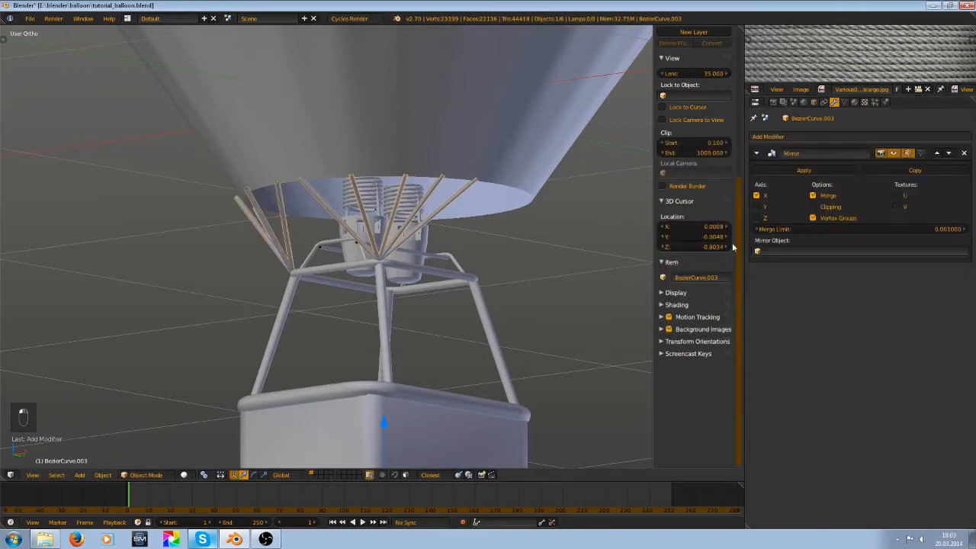
left_click(756, 207)
- Save the file with the mirrored connecting lines over tutorial_balloon.blend
key("ctrl+s")
key("ctrl+s")
middle_click_drag(494, 276, 453, 273)
scroll(473, 294, "up", 5)
key("ctrl+s")
left_click(417, 244)
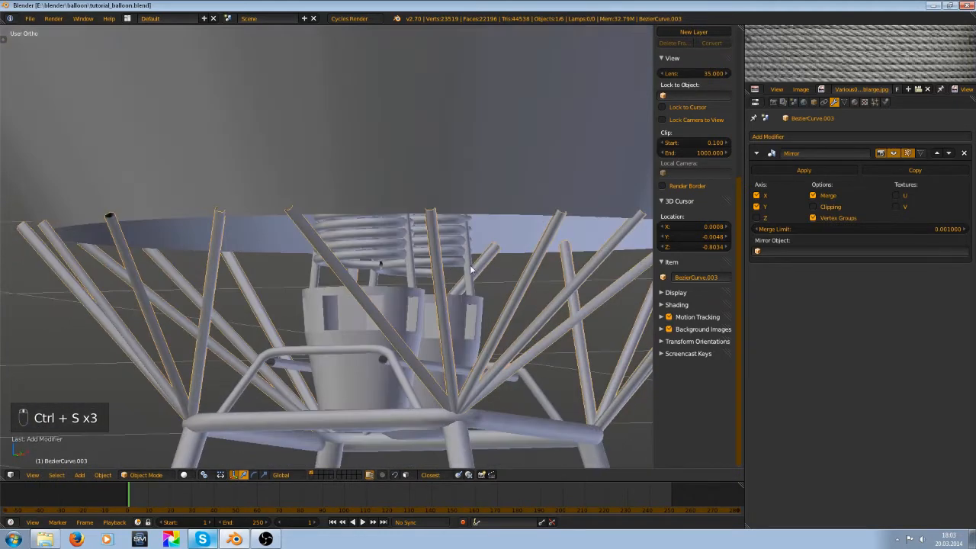
- Create a new material for the connecting lines with Various0315_thumblarge.jpg as an Image Texture for its diffuse color
left_click(854, 101)
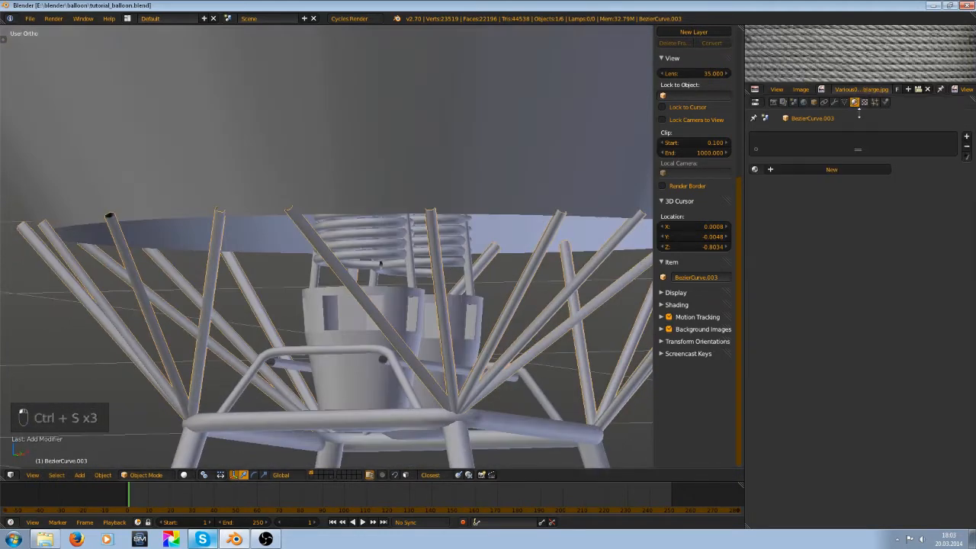
left_click(820, 165)
left_click(966, 243)
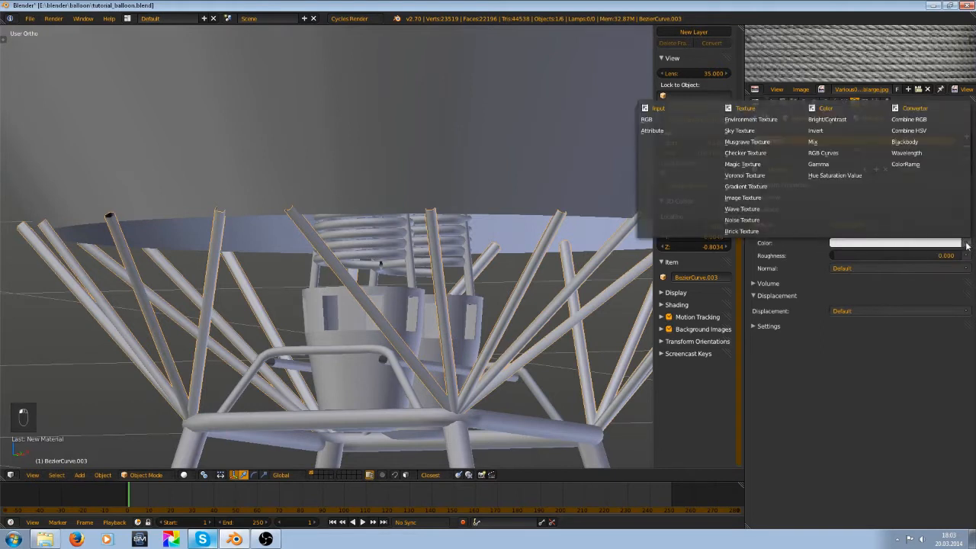
left_click(744, 198)
left_click(836, 255)
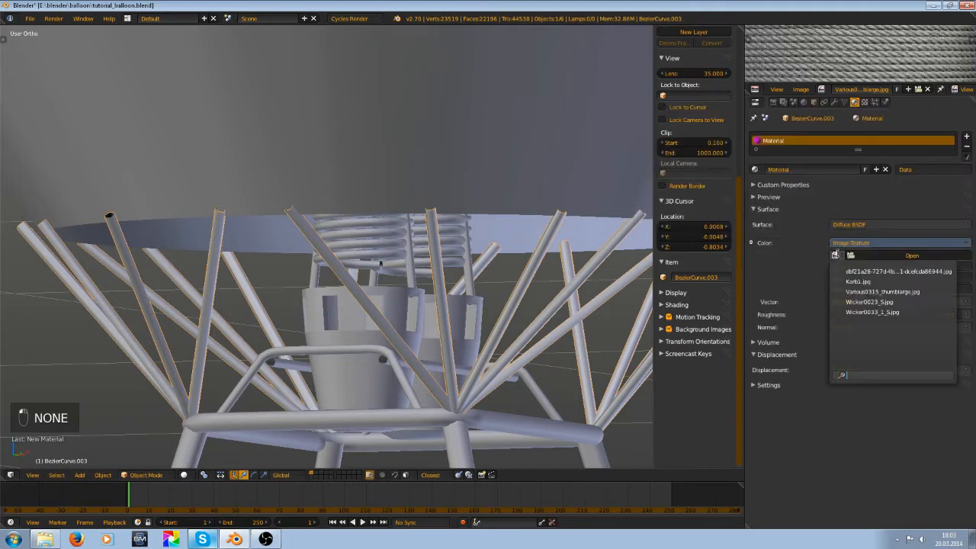
left_click(877, 291)
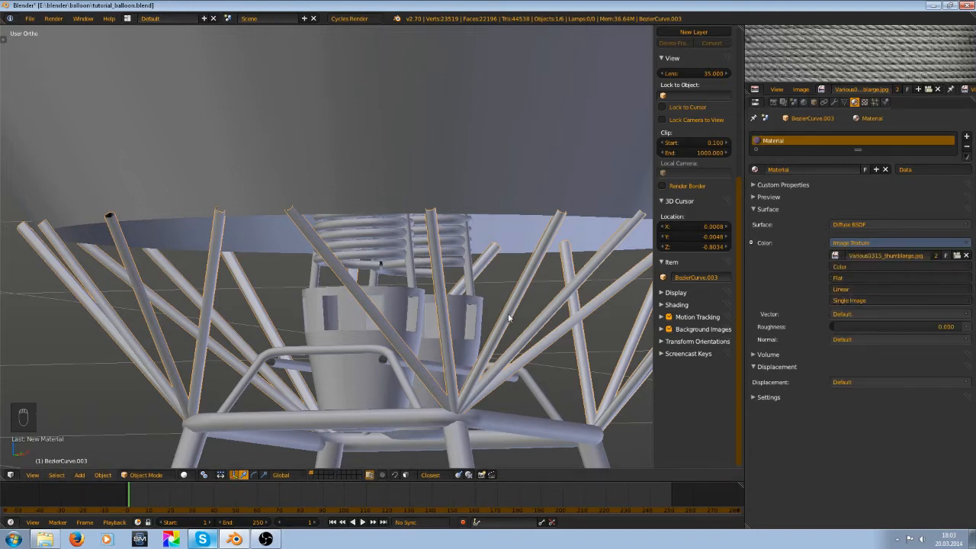
- Preview the rope texture on the connecting lines in rendered shading and return to solid shading
key("shift+z")
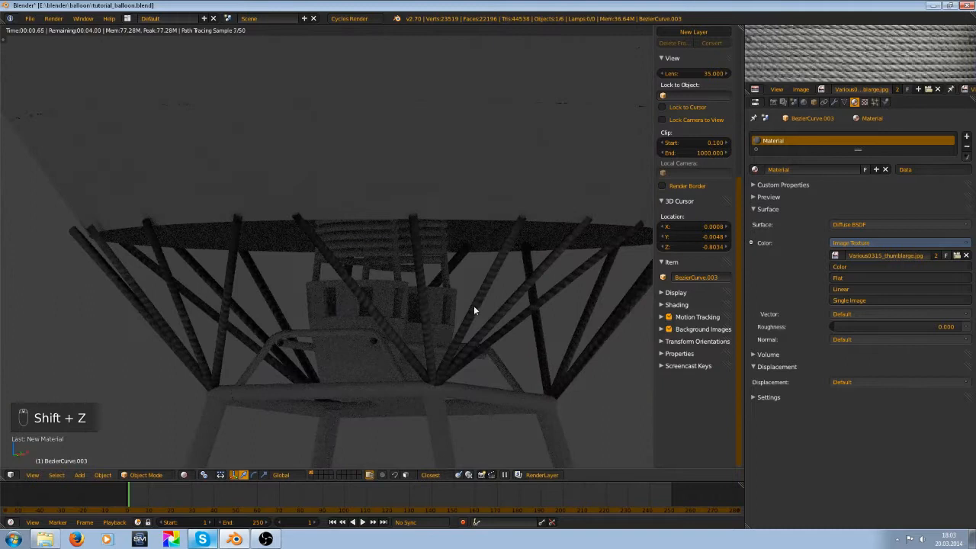
middle_click_drag(471, 312, 499, 302)
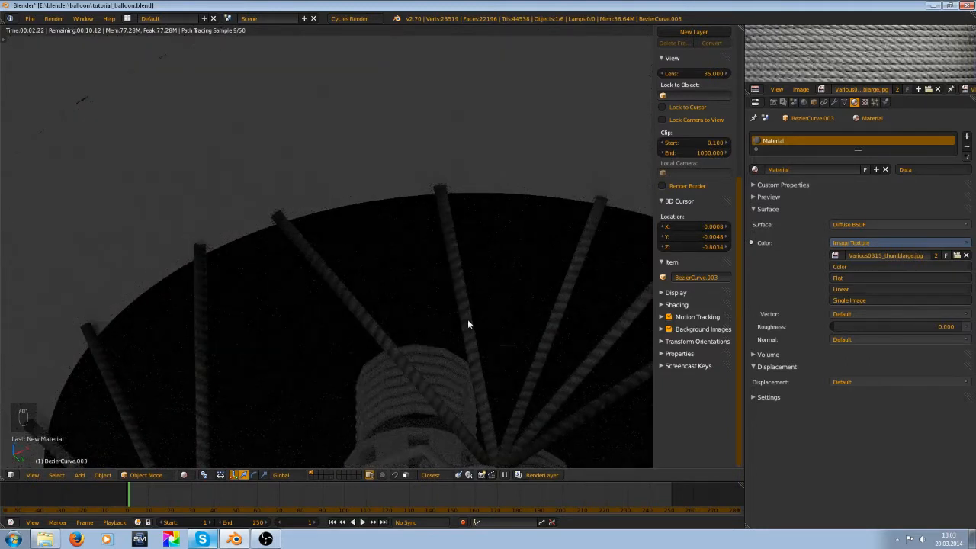
key("z")
scroll(500, 289, "down", 5)
key("ctrl+s")
mouse_move(500, 289)
middle_mouse_down()
mouse_move(477, 330)
mouse_move(425, 312)
mouse_move(473, 346)
mouse_move(446, 321)
mouse_move(465, 304)
middle_mouse_up()
key("z")
- Save the textured balloon scene over tutorial_balloon.blend
scroll(477, 331, "down", 5)
key("ctrl+s")
key("ctrl+s")
scroll(426, 244, "up", 4)
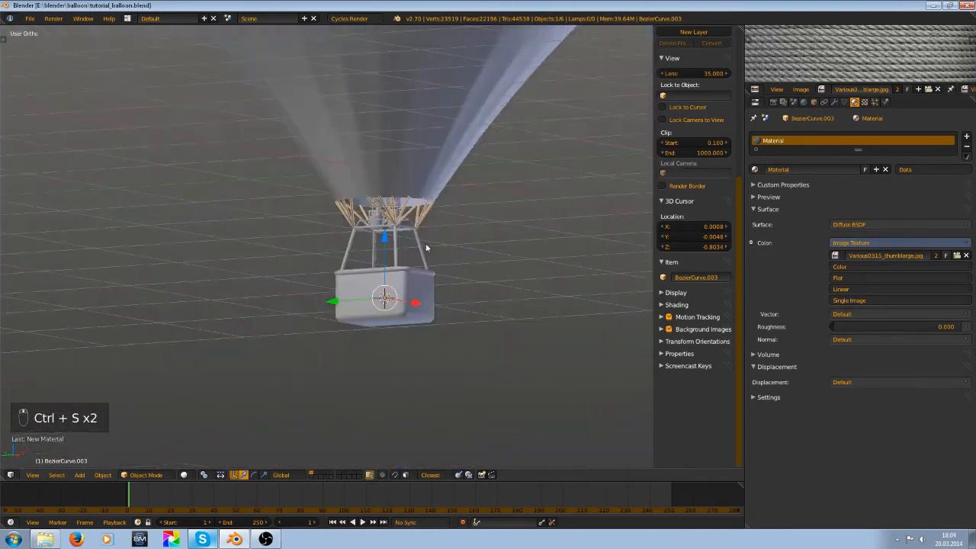
key("ctrl+s")
scroll(442, 248, "down", 4)
scroll(479, 217, "up", 4)
middle_click_drag(479, 217, 494, 192)
key("ctrl+s")
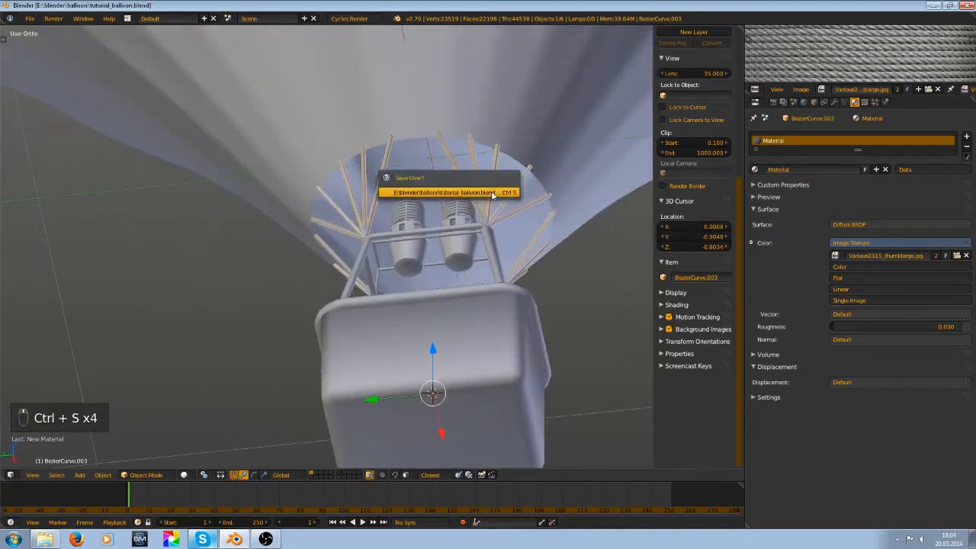
- Select the balloon envelope and enter Edit Mode on it with none of its mesh selected
scroll(485, 204, "down", 4)
middle_click_drag(459, 162, 437, 247, "shift")
scroll(435, 264, "down", 7)
middle_click_drag(373, 203, 395, 266)
right_click(363, 168)
middle_click_drag(365, 167, 384, 324, "shift")
key("Tab")
key("a")
key("a")
scroll(346, 204, "up", 5)
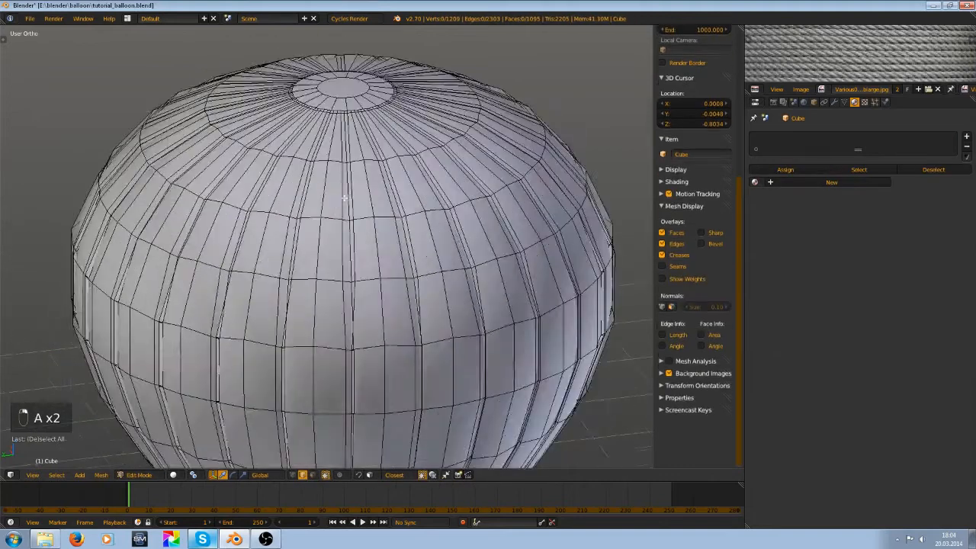
scroll(402, 251, "down", 6)
key("shift+space")
key("shift+space")
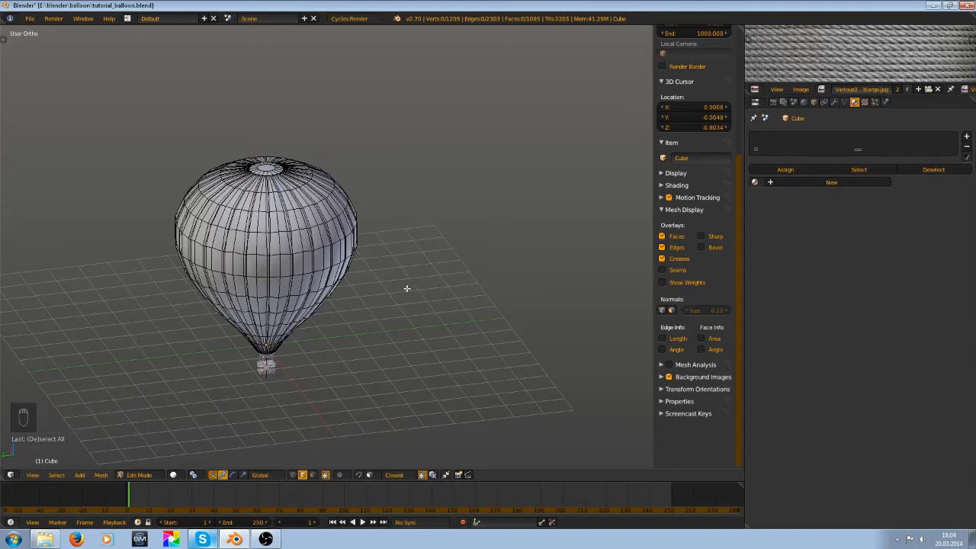
- Select one vertical edge loop running from the envelope's top ring down to its mouth and mark it as a seam
middle_click_drag(408, 288, 489, 309, "shift")
scroll(489, 308, "up", 5)
middle_click_drag(290, 244, 332, 271)
middle_click_drag(313, 267, 591, 151, "shift")
middle_click_drag(540, 195, 447, 277, "shift")
key("a")
key("a")
middle_click_drag(399, 164, 473, 216)
scroll(393, 190, "down", 5)
scroll(474, 216, "up", 4)
middle_click_drag(478, 183, 208, 356, "shift")
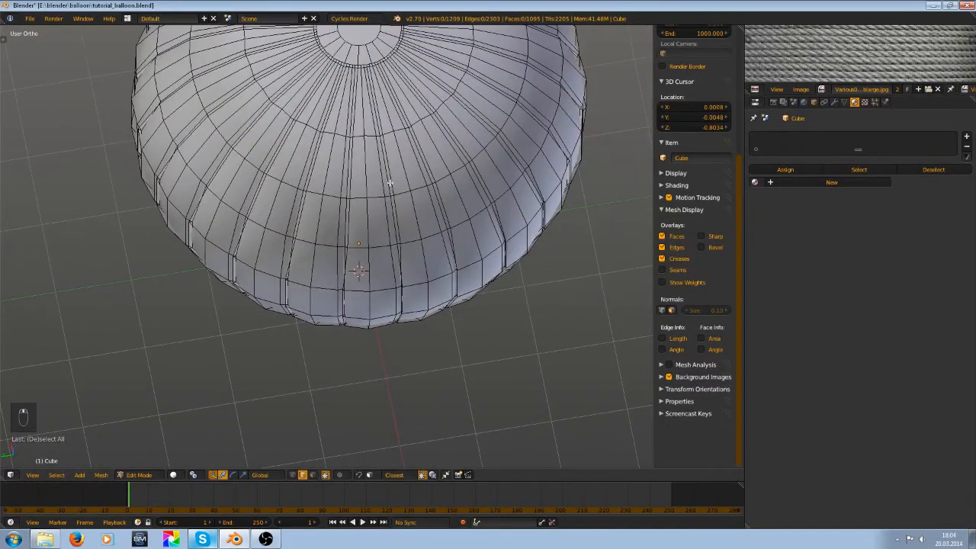
right_click(389, 174, "alt")
middle_click_drag(399, 268, 390, 187)
middle_click_drag(405, 395, 485, 234, "shift")
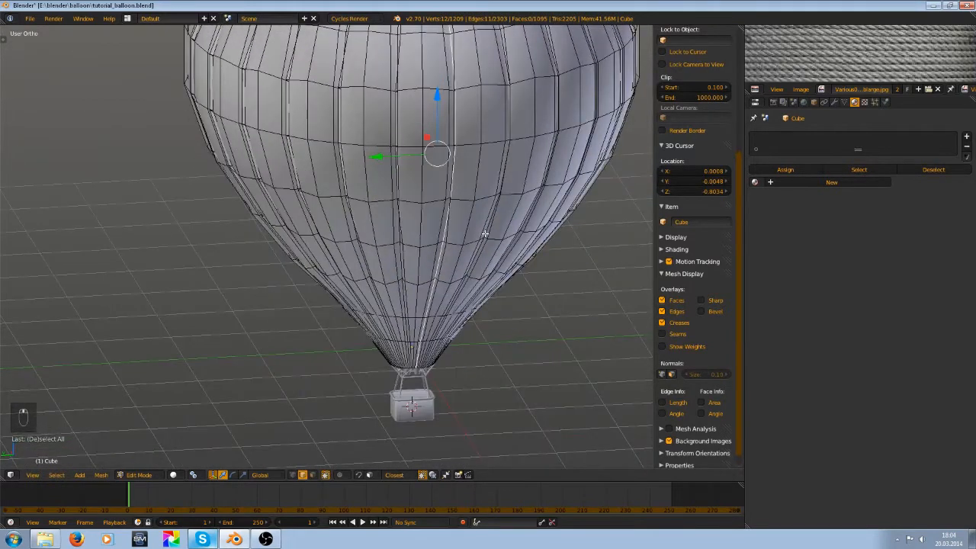
key("ctrl+e")
left_click(478, 234)
- Select the whole envelope mesh, unwrap it and inspect the resulting UV layout in the enlarged UV editor
key("a")
key("a")
key("a")
scroll(443, 236, "down", 4)
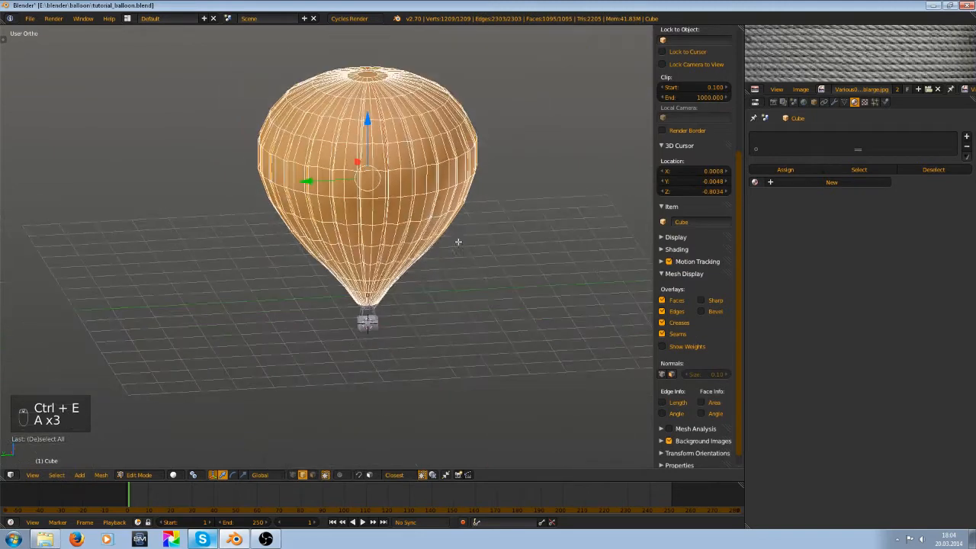
key("u")
left_click(427, 236)
key("shift+space")
scroll(614, 282, "up", 2)
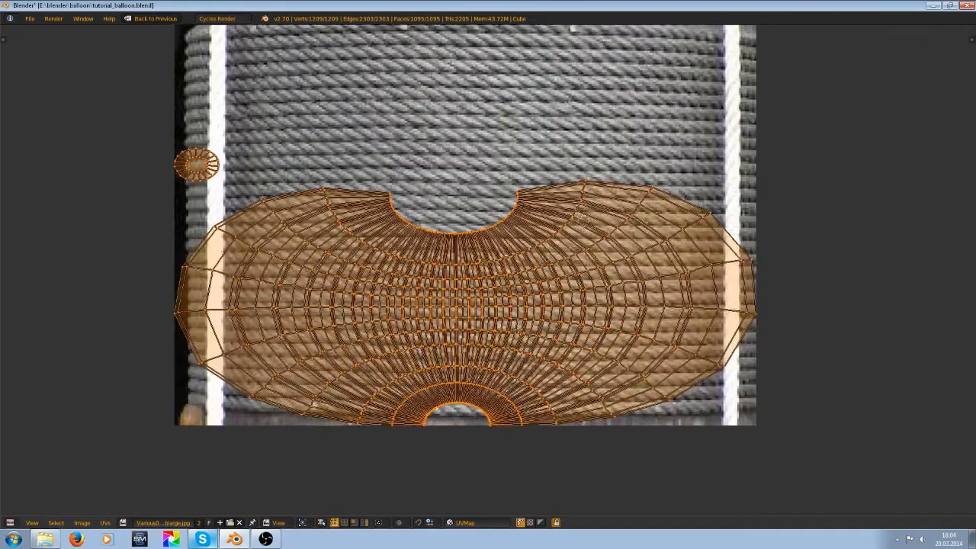
key("shift+space")
key("shift+space")
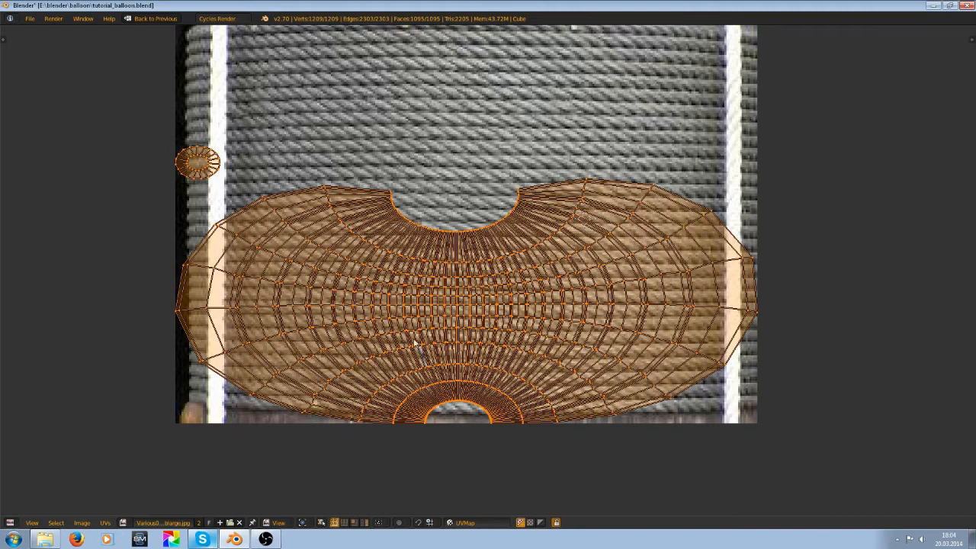
key("shift+space")
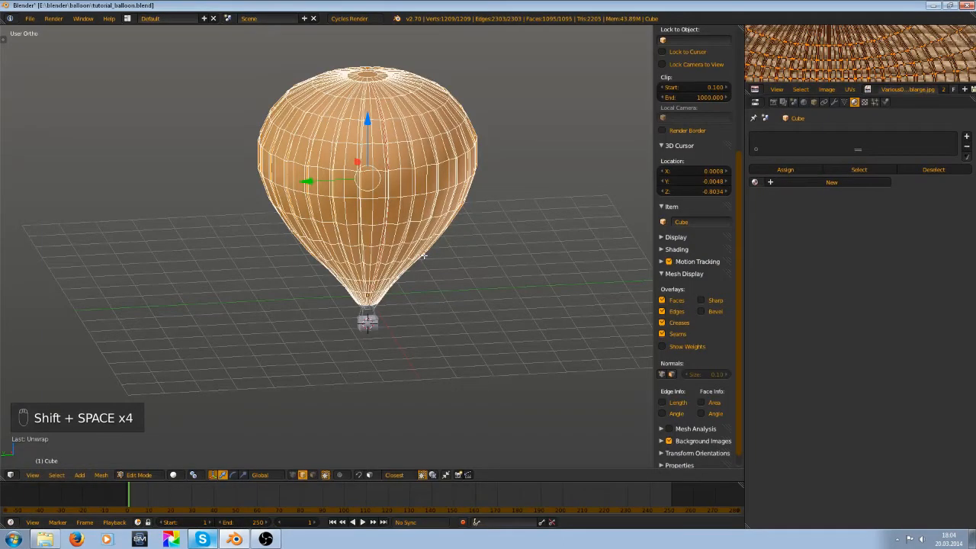
- Unwrap the whole envelope mesh again and call up the unwrap operation's settings
key("u")
left_click(437, 228)
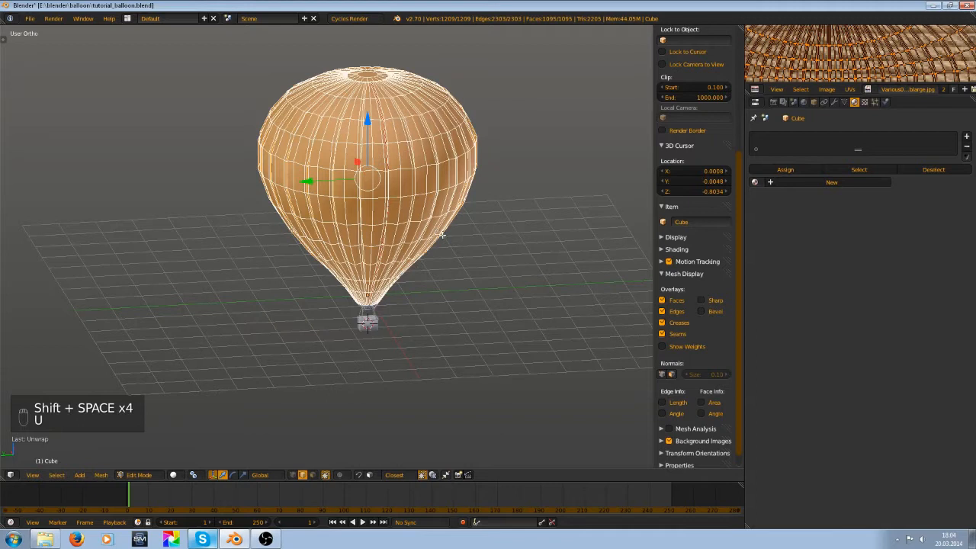
key("F6")
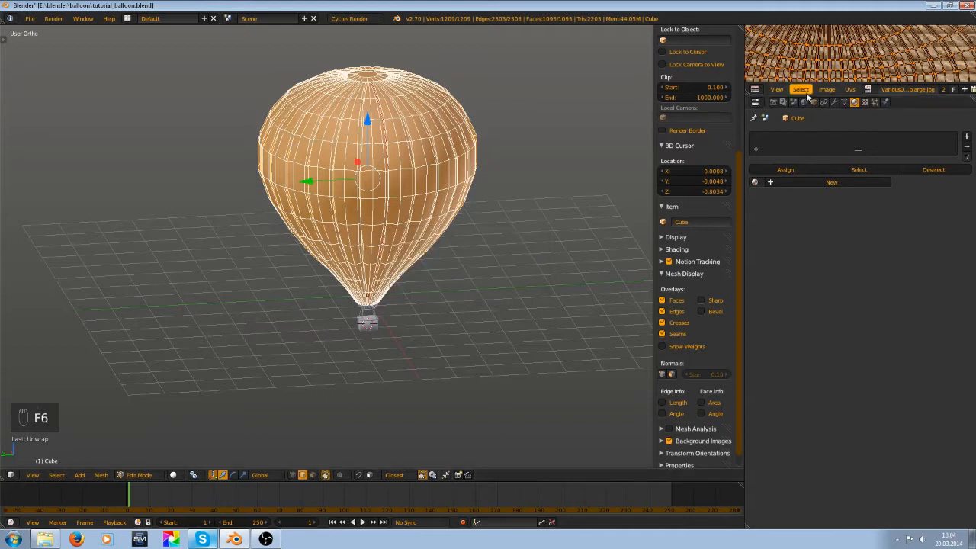
- Enlarge the UV/Image Editor area in height and width so the envelope's UV layout has more room
left_click_drag(804, 95, 803, 328)
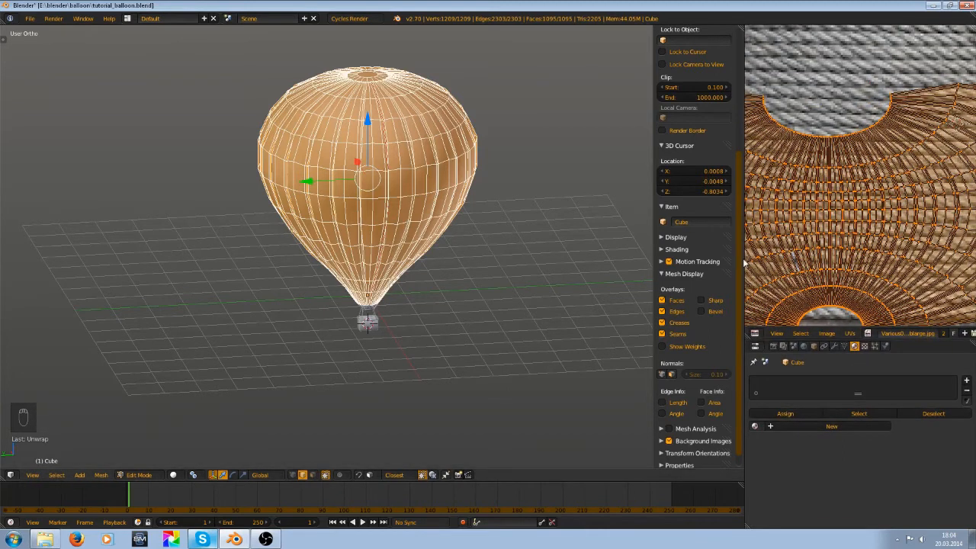
left_click_drag(742, 260, 560, 293)
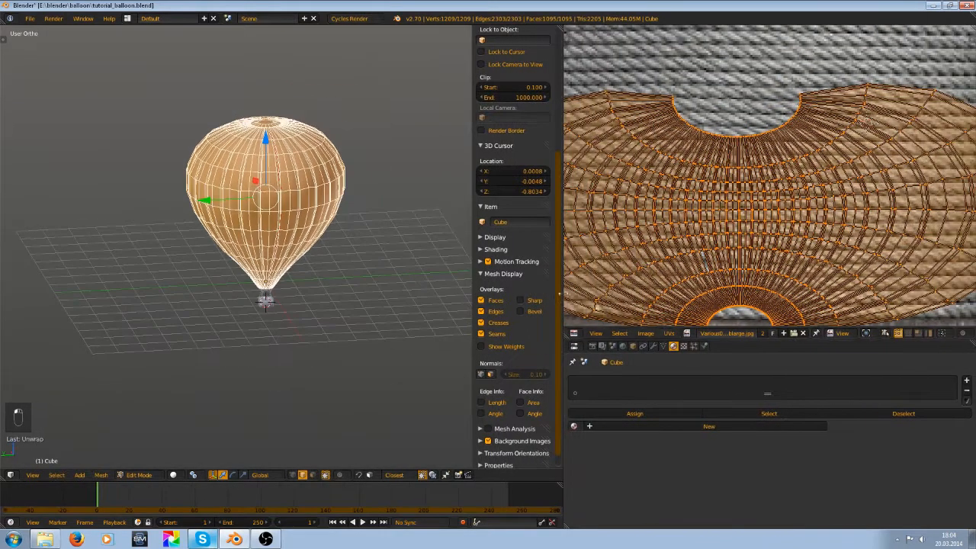
left_click(576, 334)
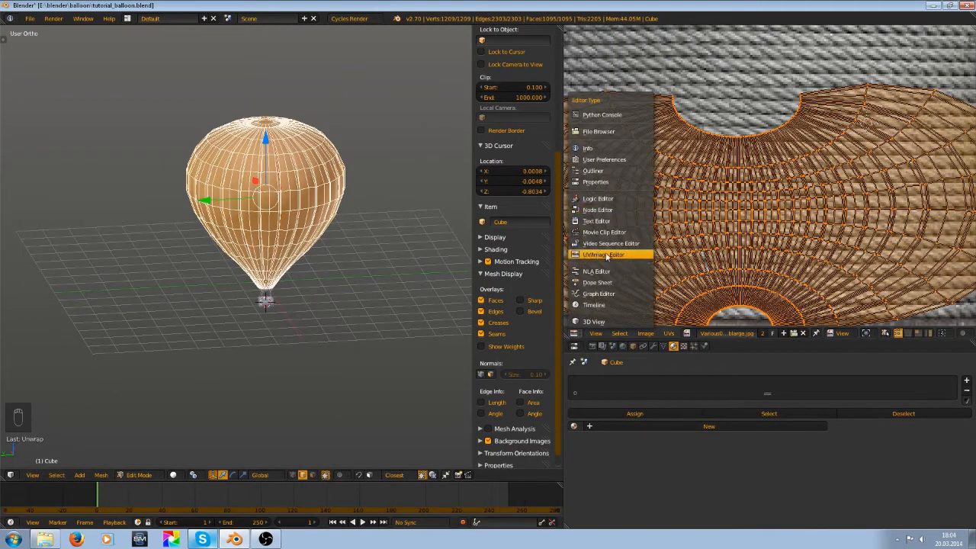
left_click(607, 257)
- Set the envelope's unwrap method to Conformal and frame the whole UV layout
key("F6")
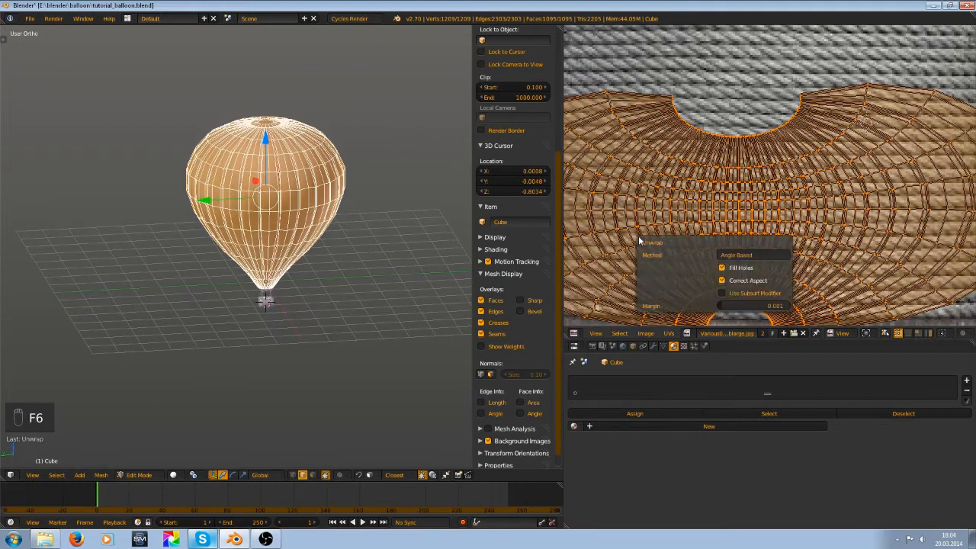
left_click(740, 256)
left_click(749, 241)
key("Home")
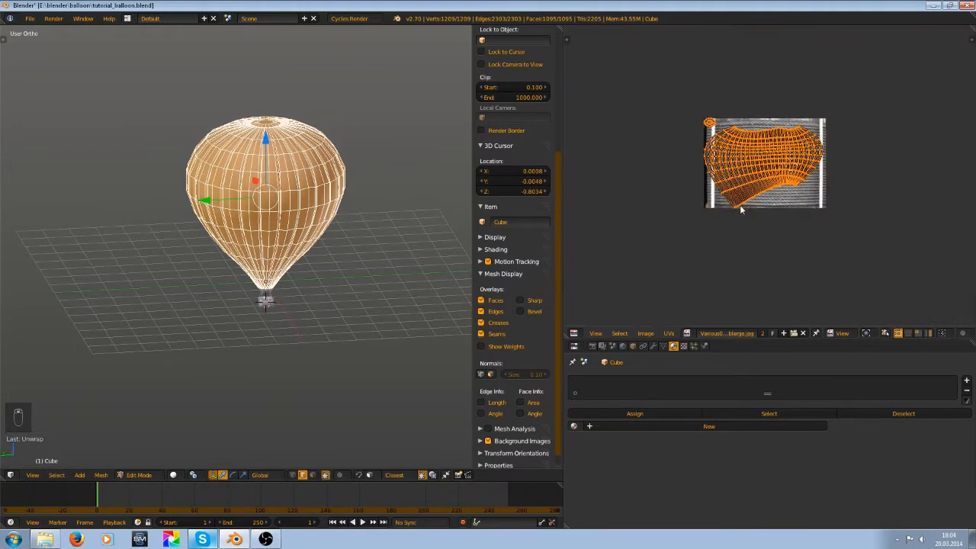
- Turn off Correct Aspect for the unwrap and set its method back to Angle Based
key("F6")
left_click(853, 252)
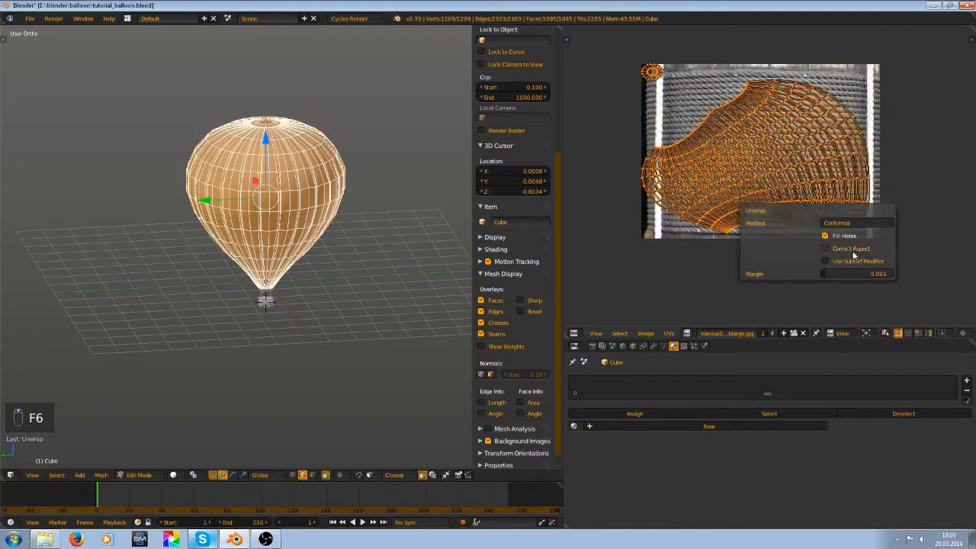
left_click(855, 223)
left_click(852, 212)
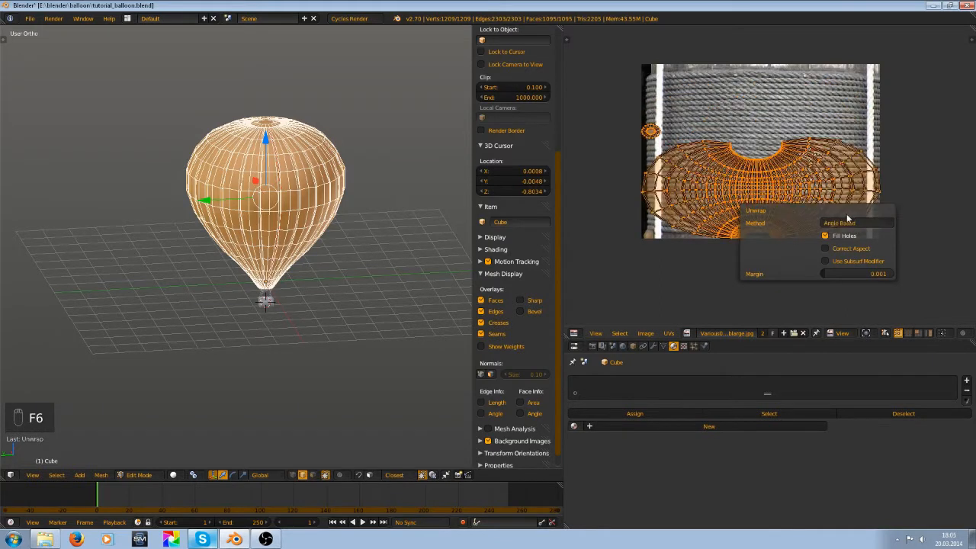
- Compare the unwrap with Use Subsurf Modifier, Correct Aspect and Fill Holes toggled, and set the method to Conformal
left_click(826, 261)
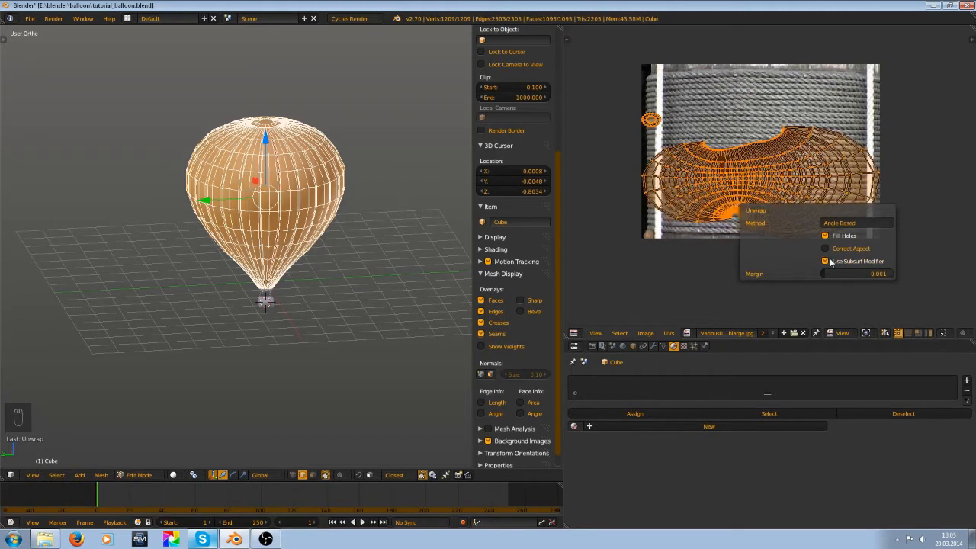
left_click(830, 261)
left_click(835, 252)
left_click(834, 252)
left_click(841, 238)
left_click(841, 238)
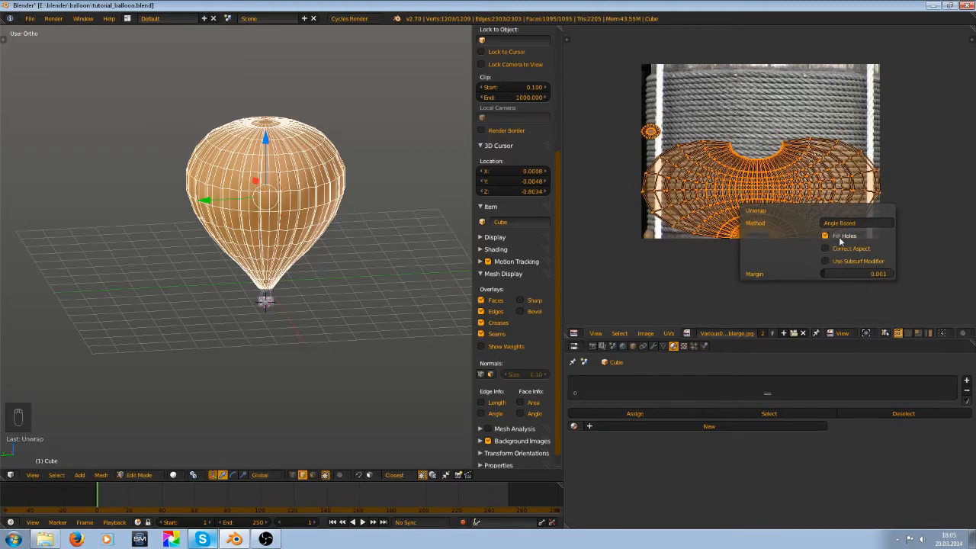
left_click(847, 224)
left_click(847, 204)
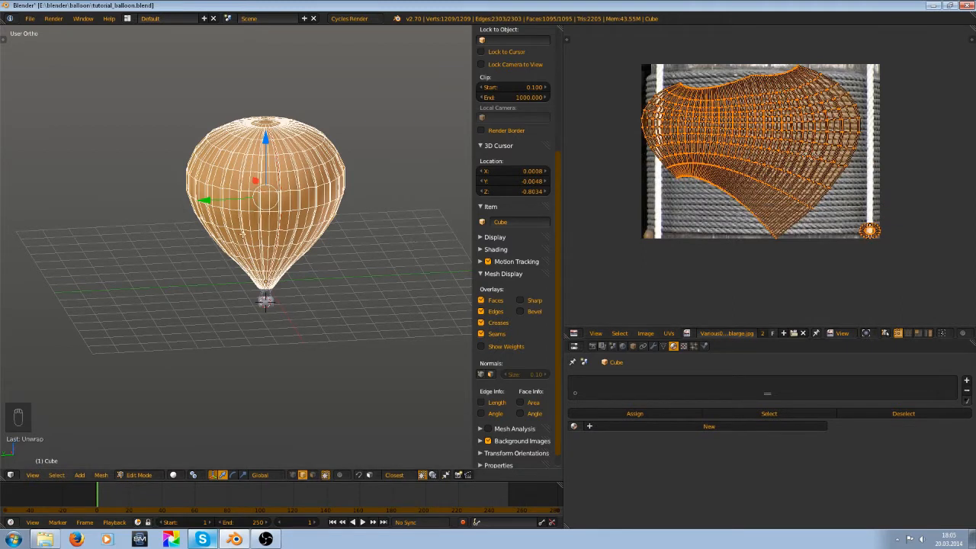
- Apply Smart UV Project to the whole envelope with an angle limit of 66 and zero island margin
key("u")
left_click(244, 242)
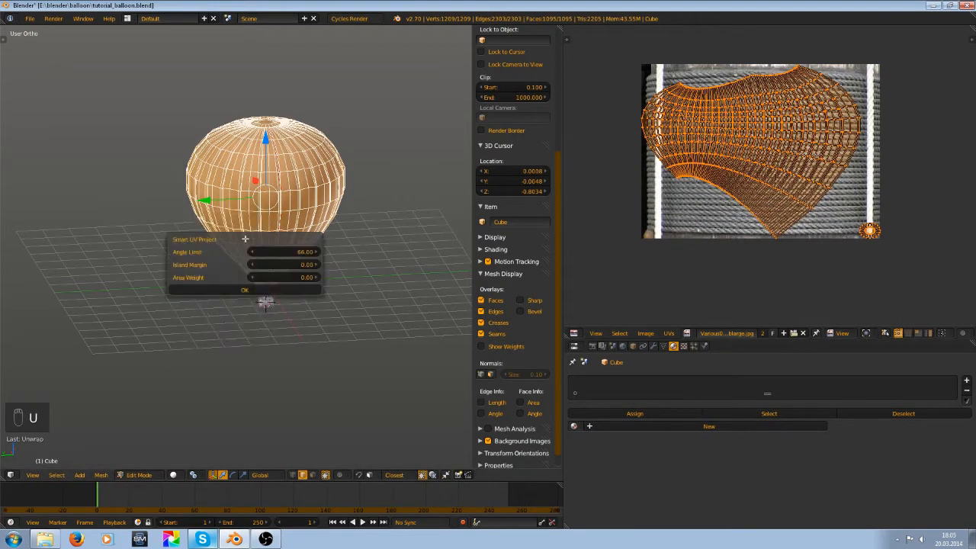
left_click(244, 290)
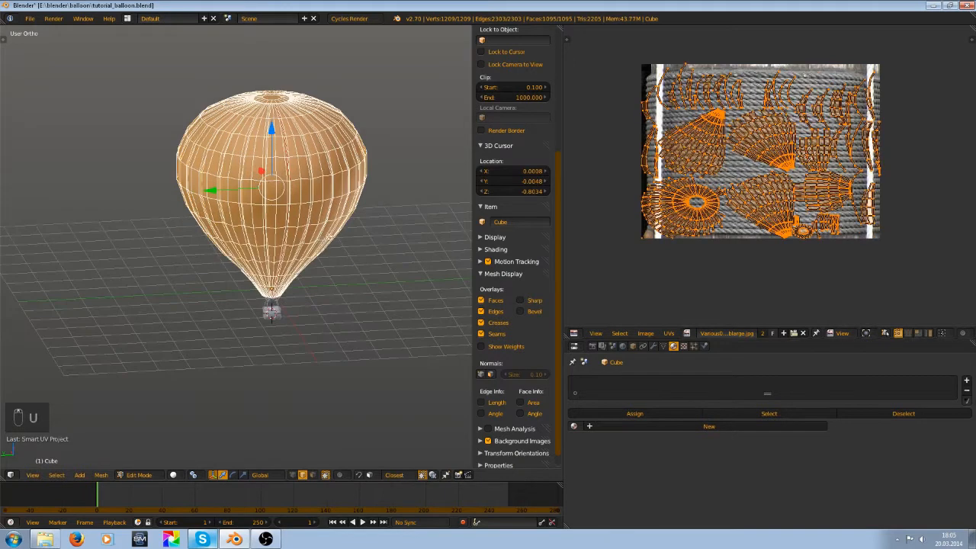
- Apply Cylinder Projection to the whole envelope and inspect the resulting UV layout
key("u")
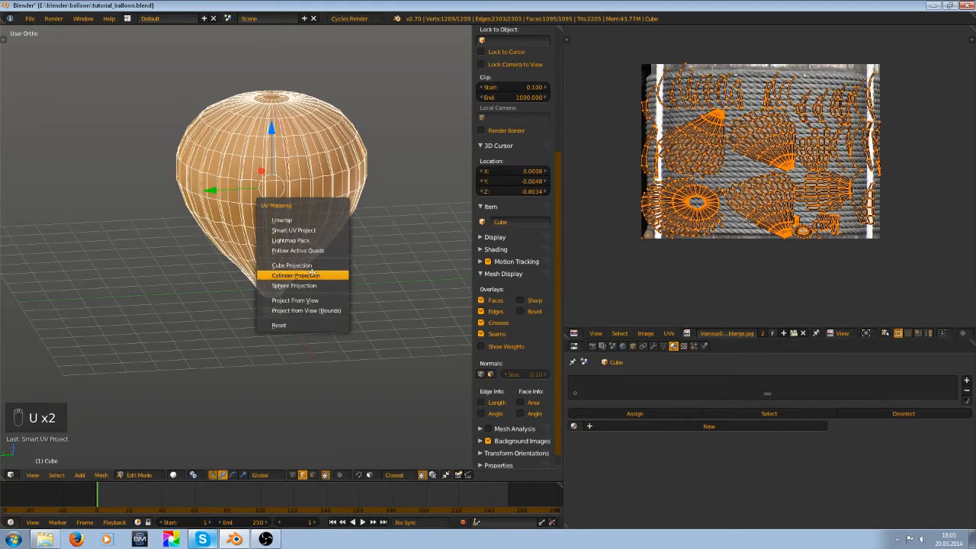
left_click(312, 274)
scroll(781, 184, "down", 10)
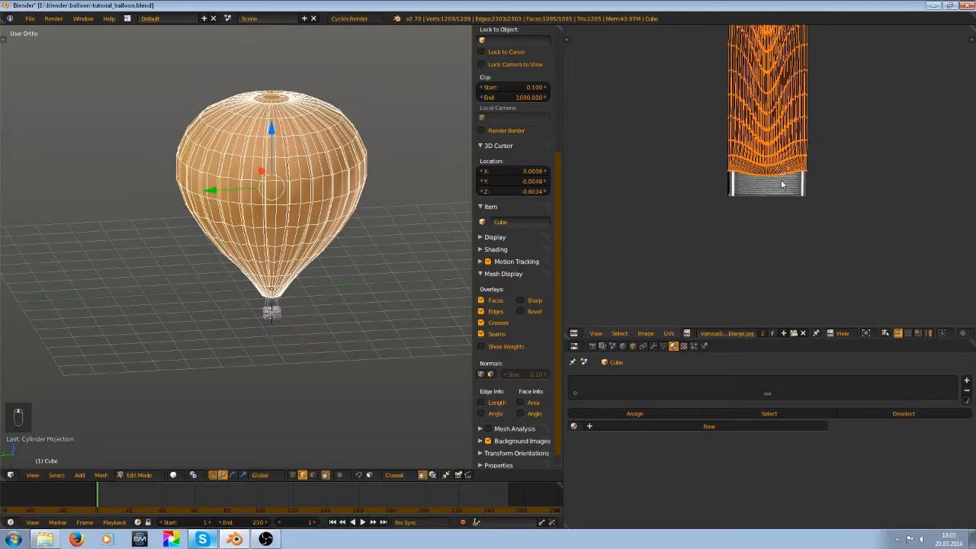
scroll(781, 184, "up", 5)
scroll(781, 184, "up", 3)
- Replace the cylinder projection with a regular unwrap of the whole envelope mesh
key("u")
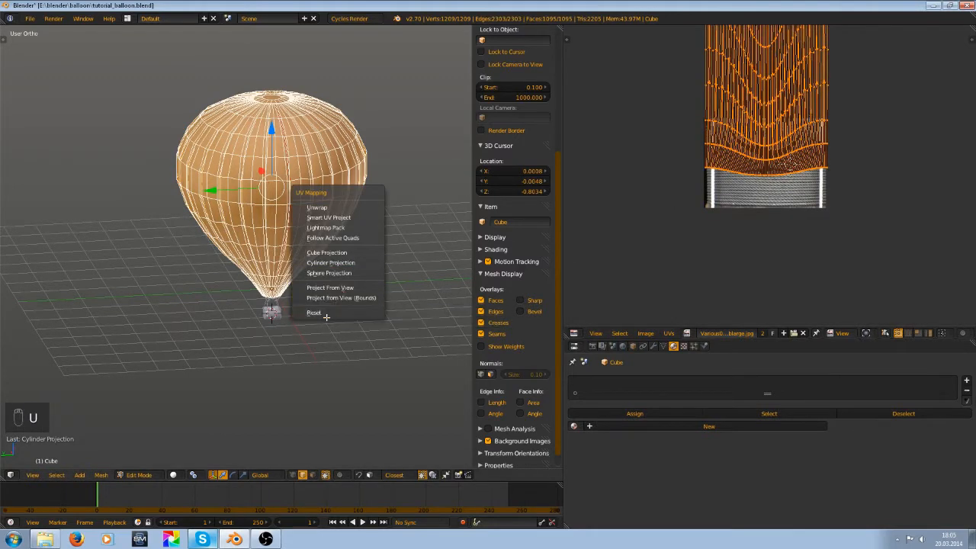
left_click(343, 205)
scroll(811, 206, "up", 3)
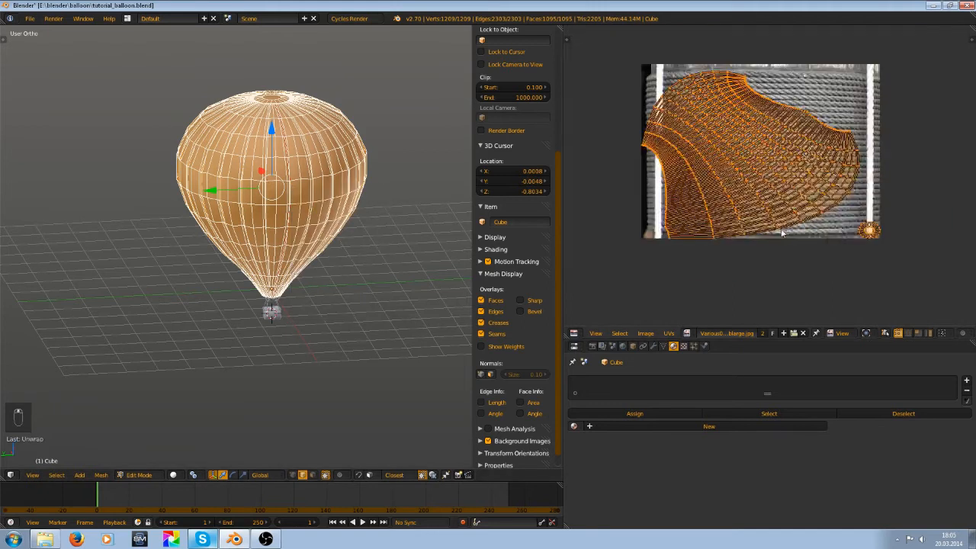
key("u")
left_click(316, 241)
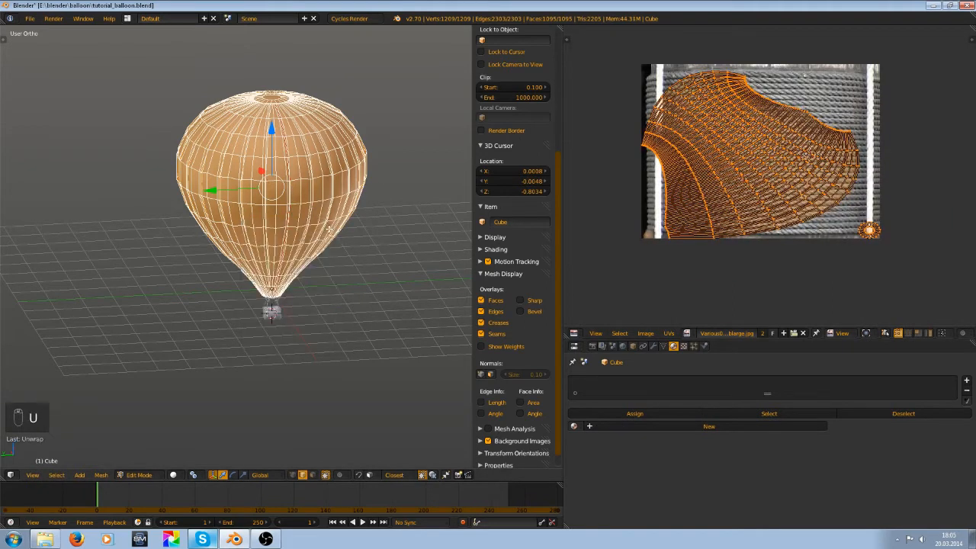
- Enable Fill Holes for the unwrap, leave Use Subsurf Modifier off and turn off Correct Aspect
key("F6")
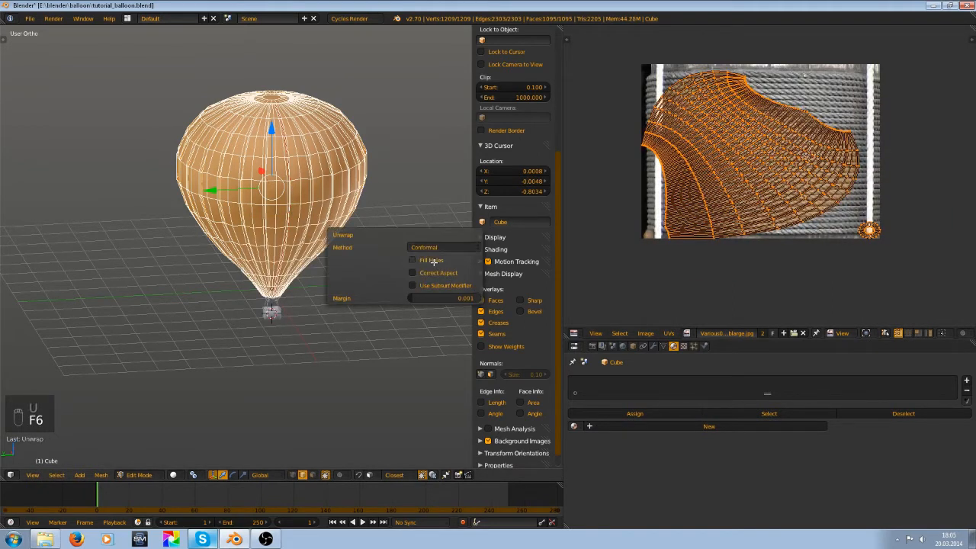
left_click(413, 260)
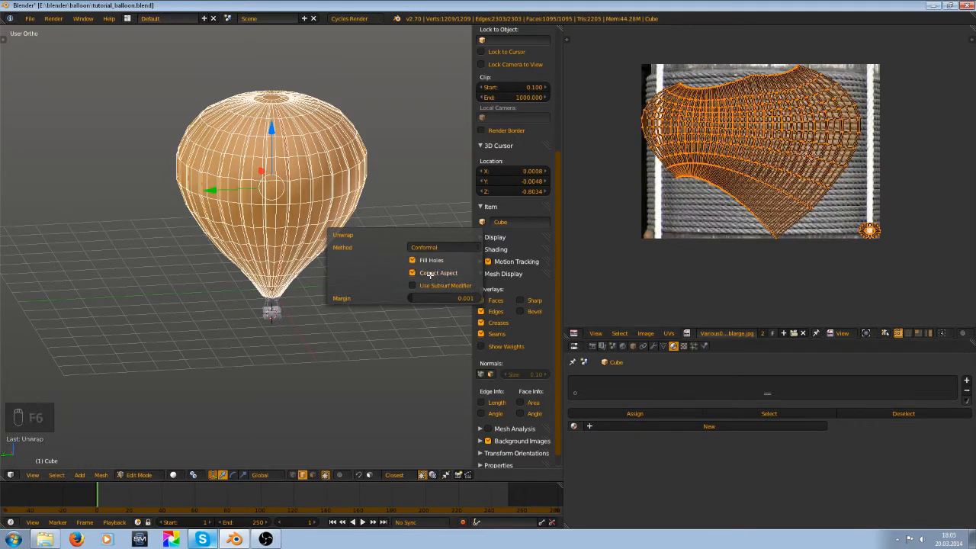
left_click(429, 285)
left_click(426, 285)
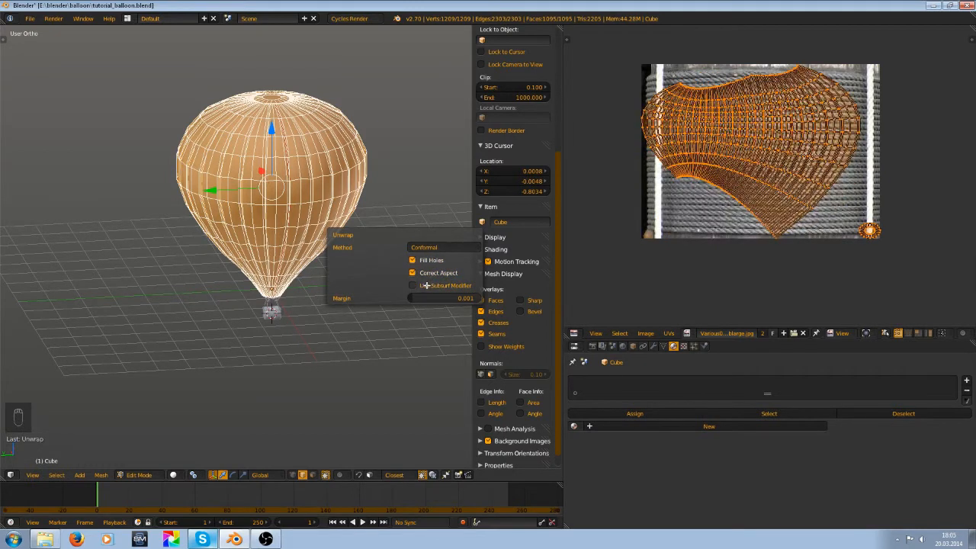
left_click(432, 260)
left_click(432, 261)
left_click(432, 273)
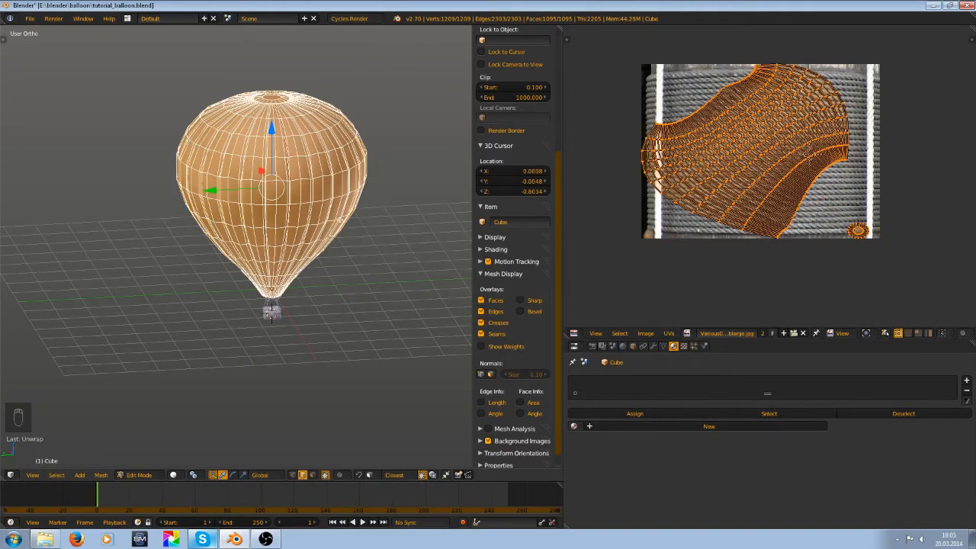
key("u")
left_click(313, 180)
mouse_move(295, 232)
middle_mouse_down()
mouse_move(314, 173)
mouse_move(261, 307)
mouse_move(287, 233)
middle_mouse_up()
key("u")
left_click(313, 173)
- Select the whole envelope mesh and clear all of its seams
key("a")
key("a")
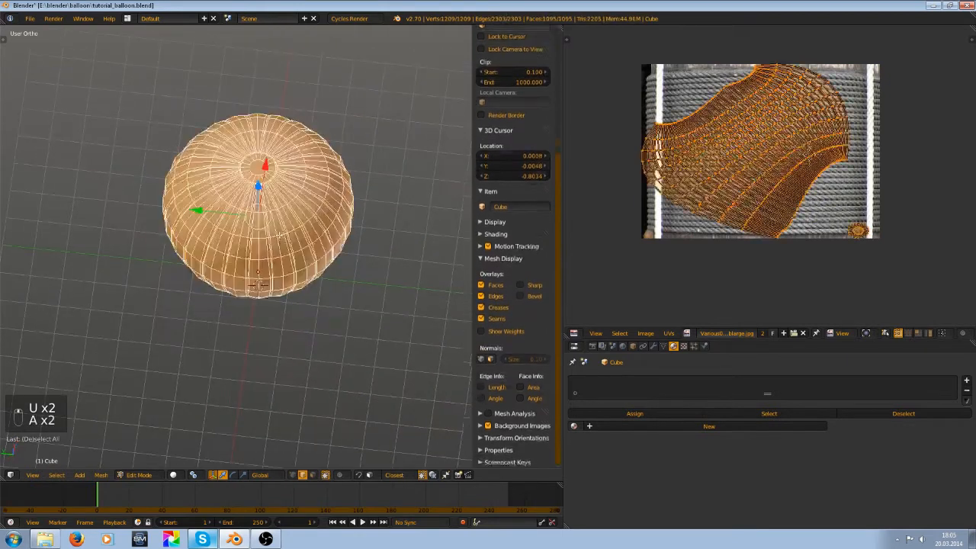
key("ctrl+e")
left_click(286, 245)
scroll(315, 189, "up", 4)
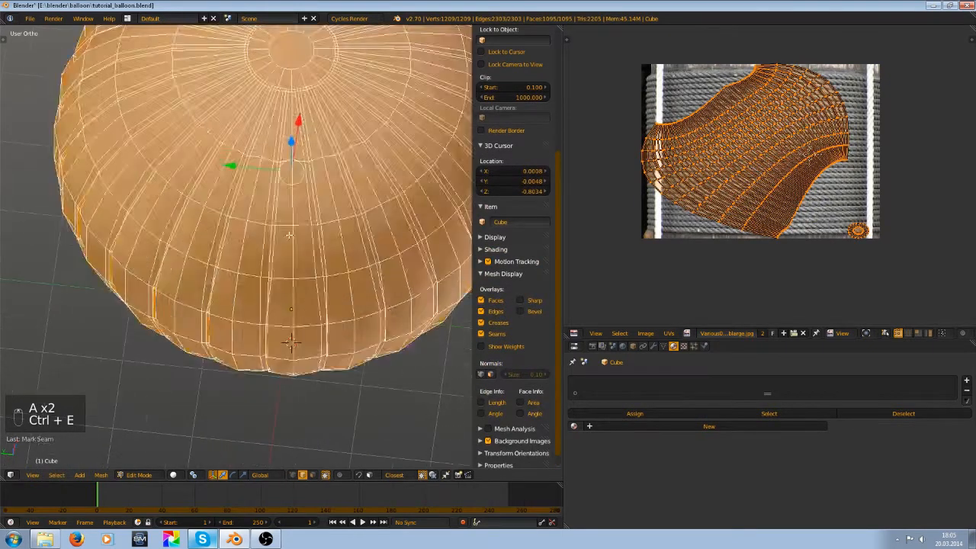
- Select one vertical edge loop running down the envelope from its top ring and mark it as a seam
key("a")
right_click(315, 189, "alt")
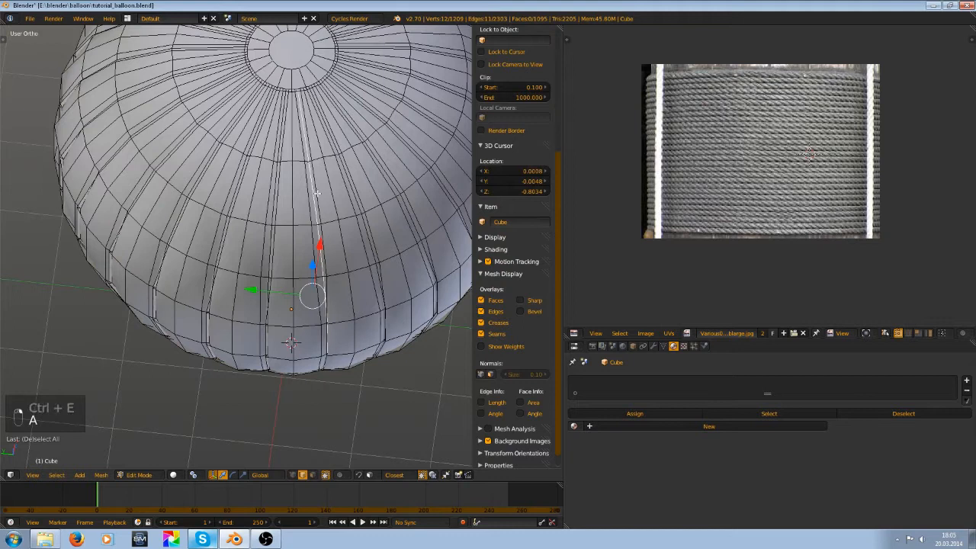
key("ctrl+e")
left_click(302, 191)
- Select the whole envelope mesh, unwrap it and view the layout in the maximized UV editor
key("a")
key("a")
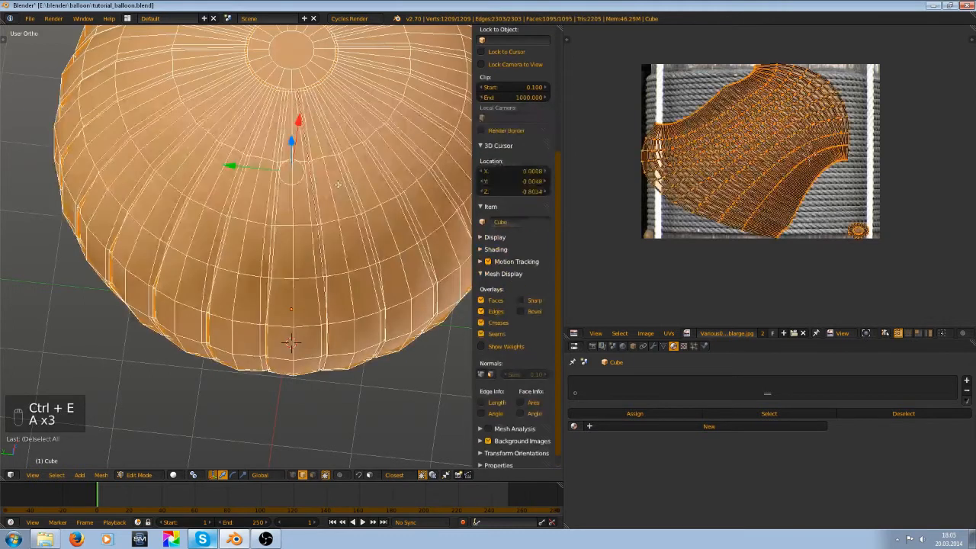
key("u")
left_click(338, 184)
scroll(759, 194, "up", 5)
scroll(760, 194, "down", 5)
key("ctrl+Up")
scroll(577, 308, "down", 4)
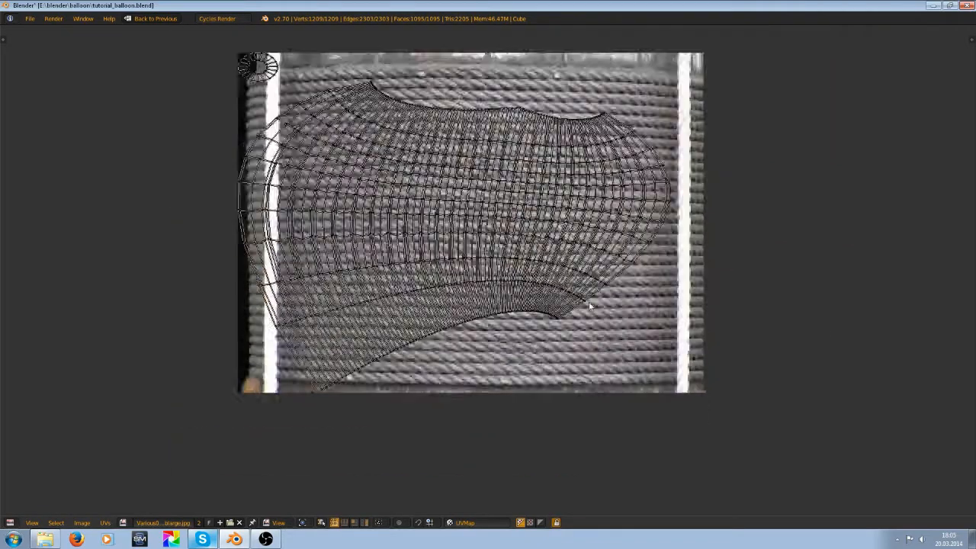
- Circle-select the UVs at the island's wide rounded end and scale them about 1.4 along Y with smooth proportional editing
mouse_move(547, 302)
left_mouse_down()
mouse_move(519, 316)
mouse_move(539, 203)
left_mouse_up()
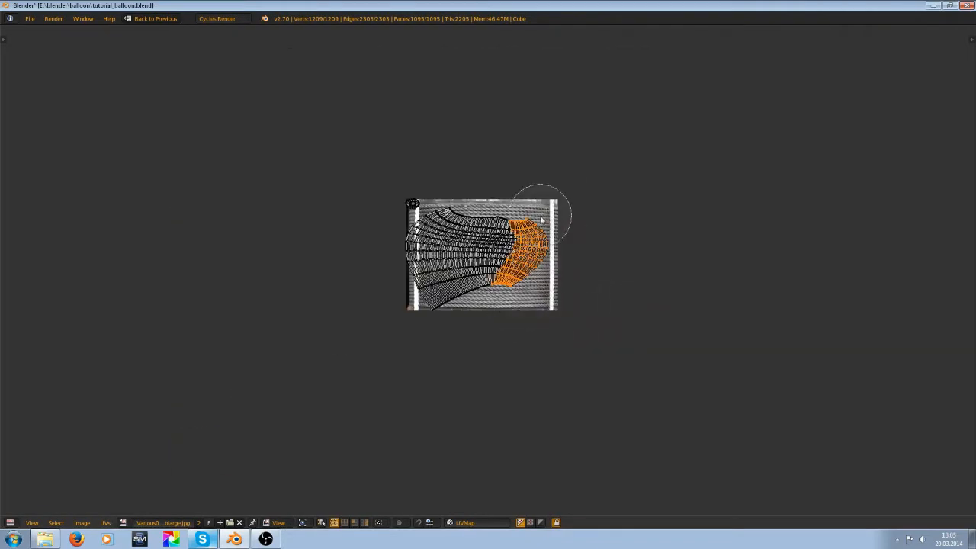
right_click(539, 202)
scroll(598, 289, "up", 2)
key("s")
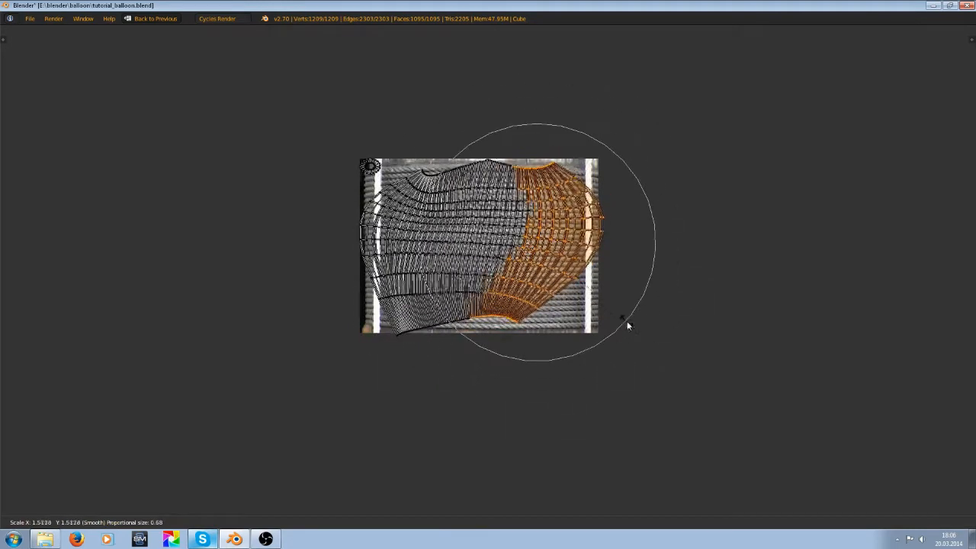
scroll(624, 318, "up", 1)
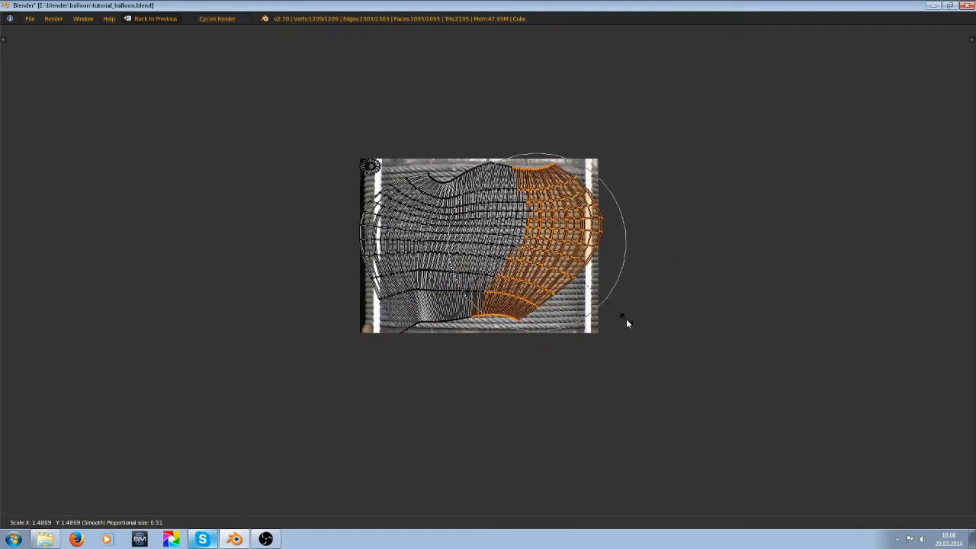
key("y")
scroll(628, 321, "up", 2)
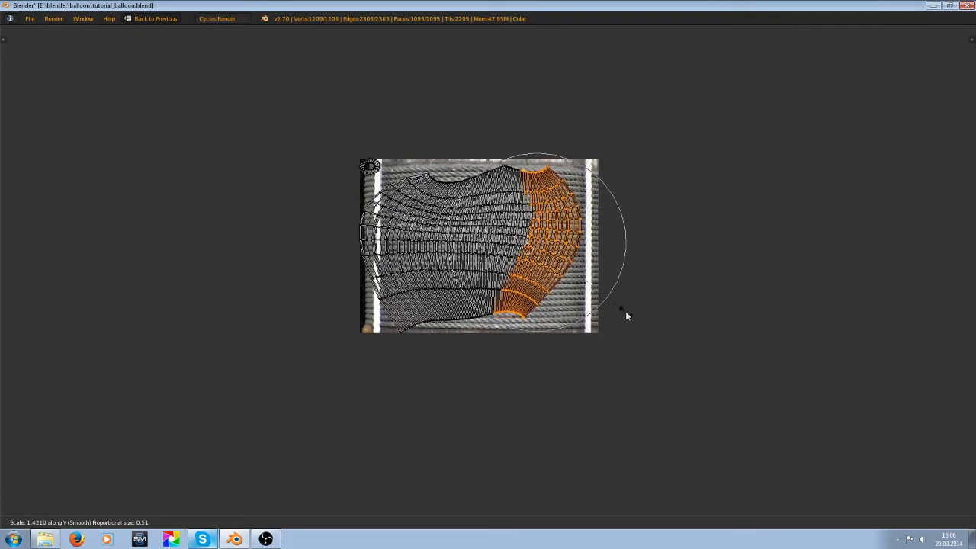
left_click(628, 321)
- Return to Object Mode in the regular screen layout and save the project over tutorial_balloon.blend
key("Tab")
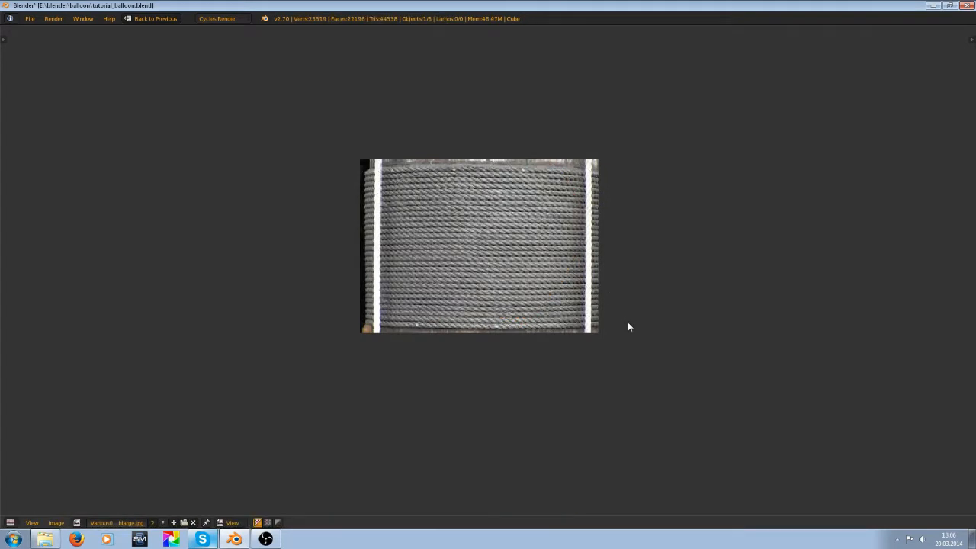
key("shift+space")
key("ctrl+s")
left_click(416, 285)
key("Tab")
scroll(316, 341, "down", 6)
key("Tab")
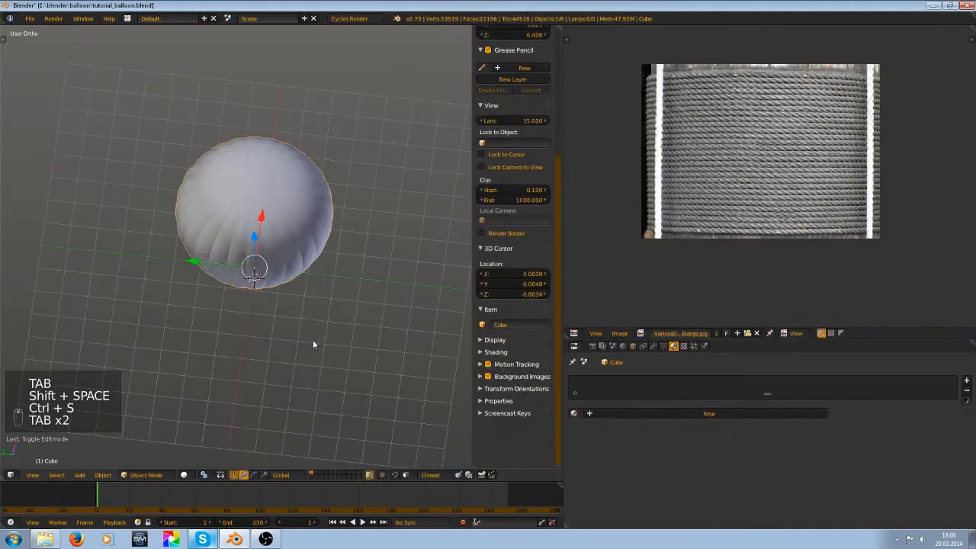
key("ctrl+s")
left_click(312, 345)
middle_click_drag(311, 345, 278, 382)
key("ctrl+s")
left_click(342, 234)
- Select the basket body's whole mesh in Edit Mode and show the Wicker0023_5.jpg image in the UV editor
scroll(328, 255, "up", 4)
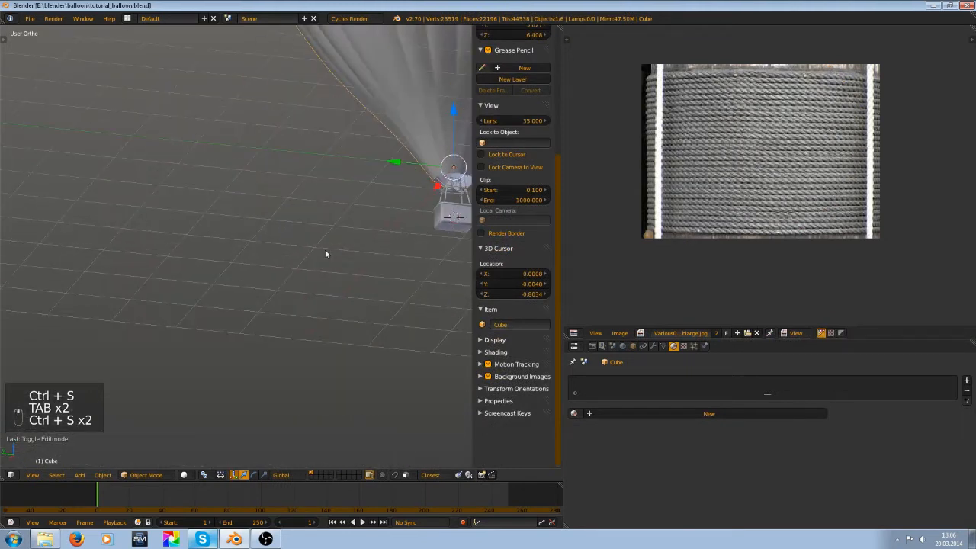
middle_click_drag(328, 255, 290, 251)
scroll(252, 247, "up", 3)
right_click_drag(251, 248, 276, 276, "shift")
middle_click_drag(297, 341, 299, 267)
key("Tab")
key("a")
key("a")
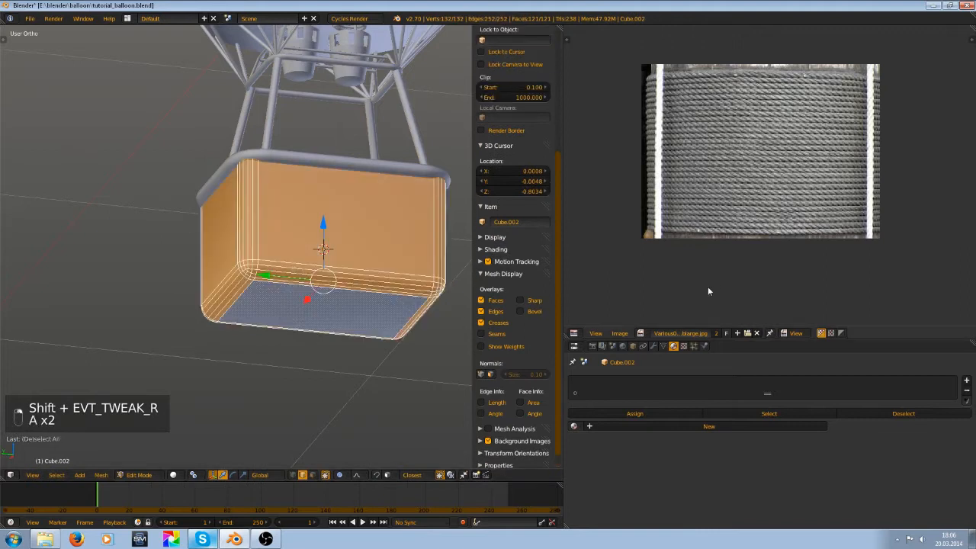
left_click(642, 333)
left_click(666, 379)
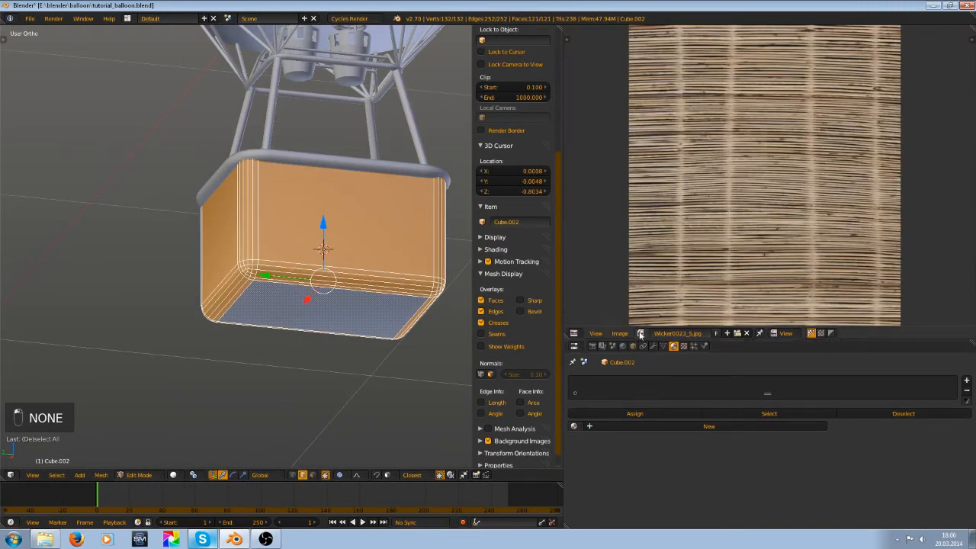
- Show the Wicker0033_1_S.jpg image in the UV editor and zoom in on the basket body
left_click(641, 333)
left_click(671, 391)
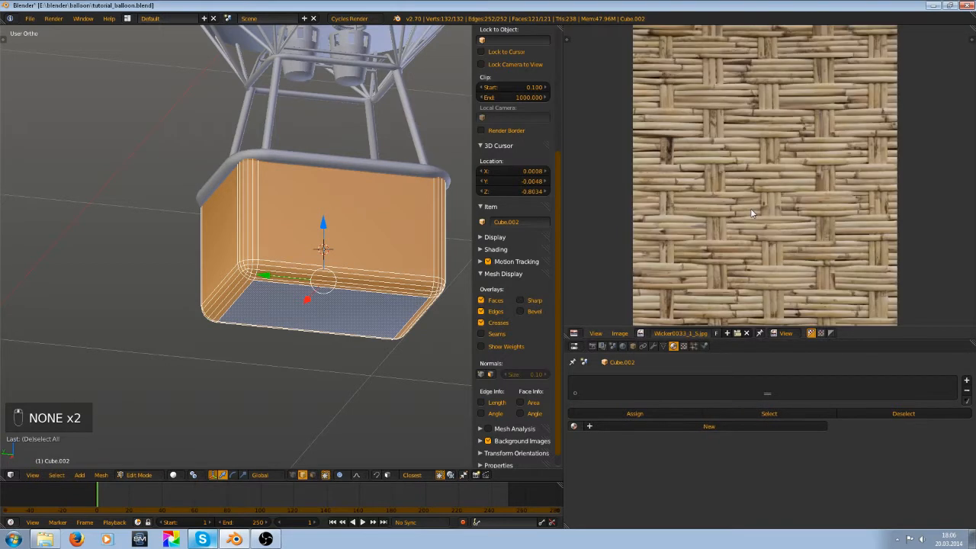
scroll(798, 235, "up", 4)
scroll(799, 236, "down", 4)
scroll(794, 236, "up", 3)
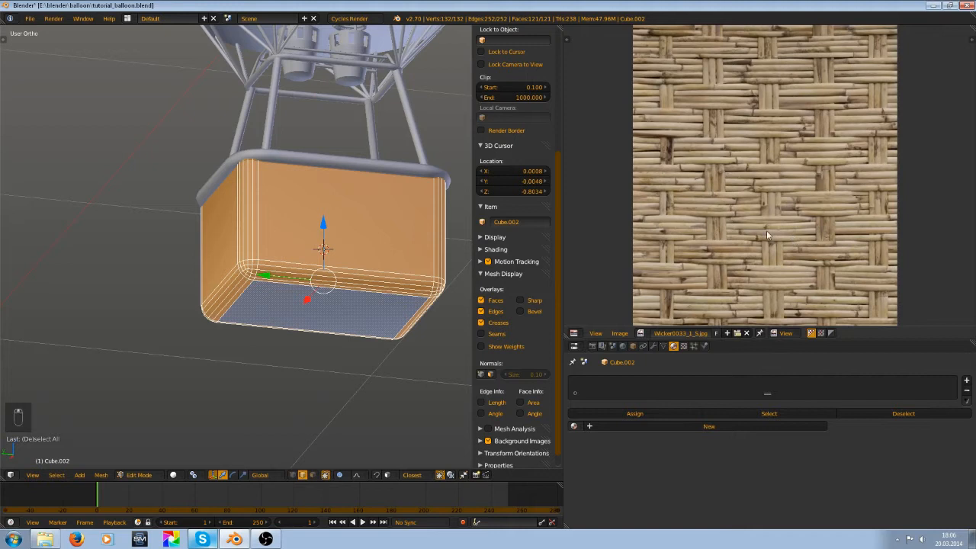
scroll(352, 286, "up", 4)
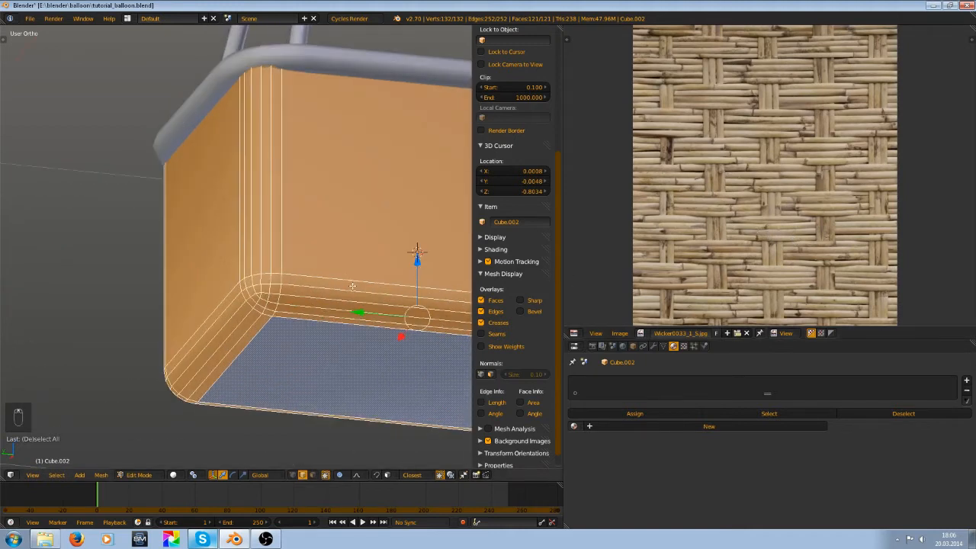
- Deselect the basket mesh, switch to edge selection mode and pick an edge at the basket's bottom
scroll(350, 286, "down", 1)
key("a")
middle_click_drag(334, 251, 231, 262)
key("ctrl+Tab")
left_click(290, 272)
right_click(248, 267)
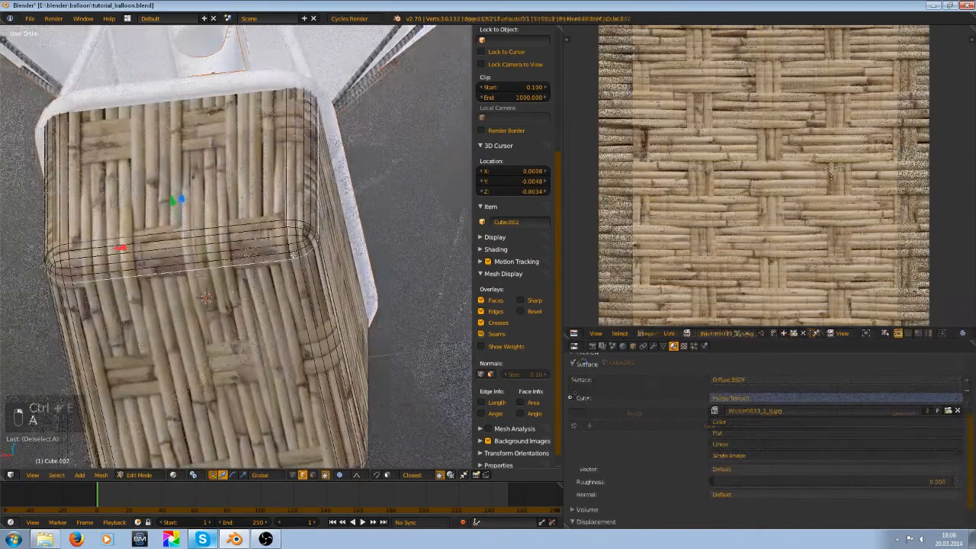
- Select the edge loop along the basket's rounded bottom rim, mark it as a seam and clear the selection
key("a")
key("a")
right_click(291, 267, "alt")
right_click(270, 267)
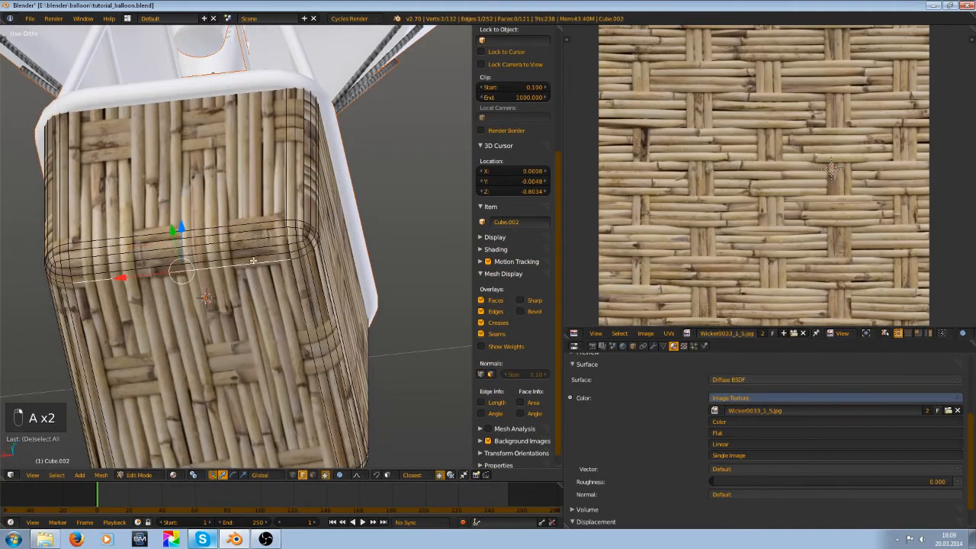
middle_click_drag(297, 284, 283, 236)
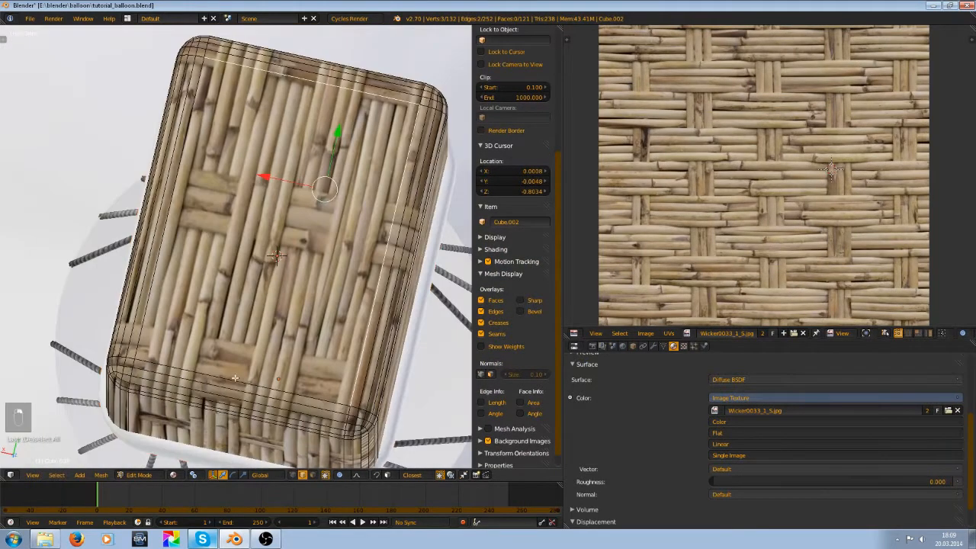
key("a")
middle_click_drag(295, 437, 286, 403)
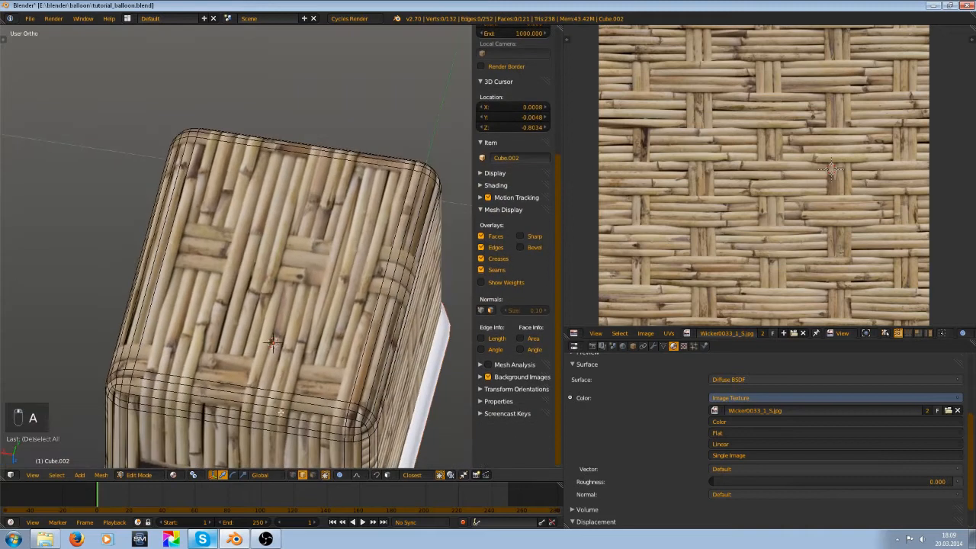
right_click(280, 409, "alt")
key("ctrl+e")
left_click(331, 245)
key("a")
- Mark the vertical edge at the basket's rounded corner as a seam and clear the selection
middle_click_drag(331, 244, 204, 458)
scroll(320, 270, "up", 3)
middle_click_drag(320, 270, 388, 89, "shift")
scroll(294, 287, "up", 2)
scroll(287, 323, "up", 1)
middle_click_drag(294, 287, 308, 343)
right_click(306, 355)
scroll(309, 304, "down", 1)
scroll(309, 302, "down", 2)
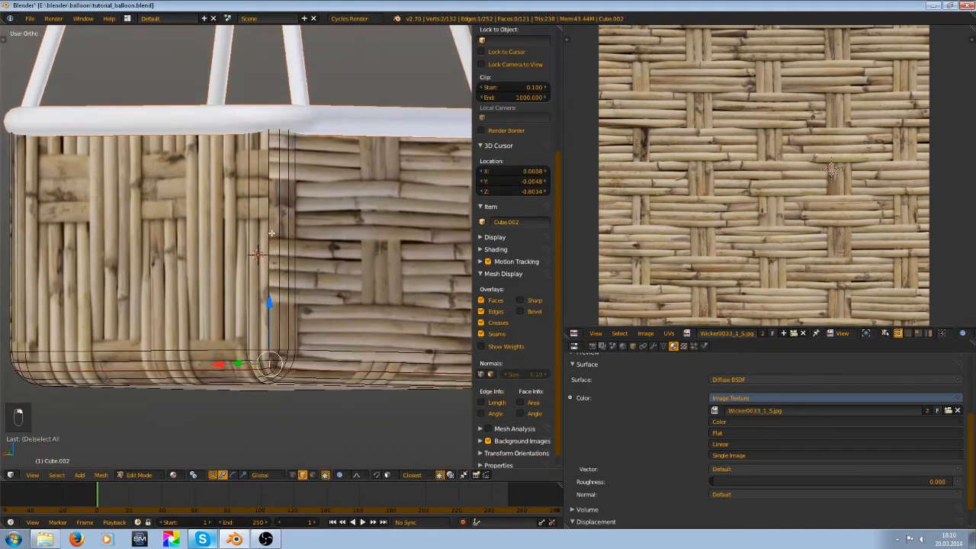
key("ctrl+e")
left_click(305, 193)
key("a")
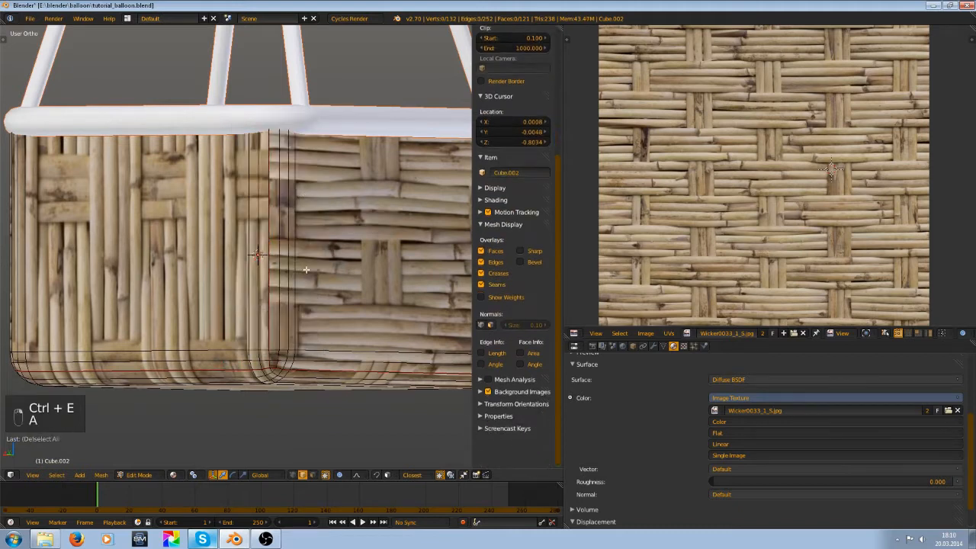
- Select the whole basket mesh, unwrap its UVs and check the wicker mapping in Object Mode
key("a")
key("a")
scroll(333, 258, "down", 2)
key("u")
left_click(326, 228)
middle_click_drag(326, 227, 310, 353)
key("Tab")
scroll(309, 353, "down", 4)
key("Tab")
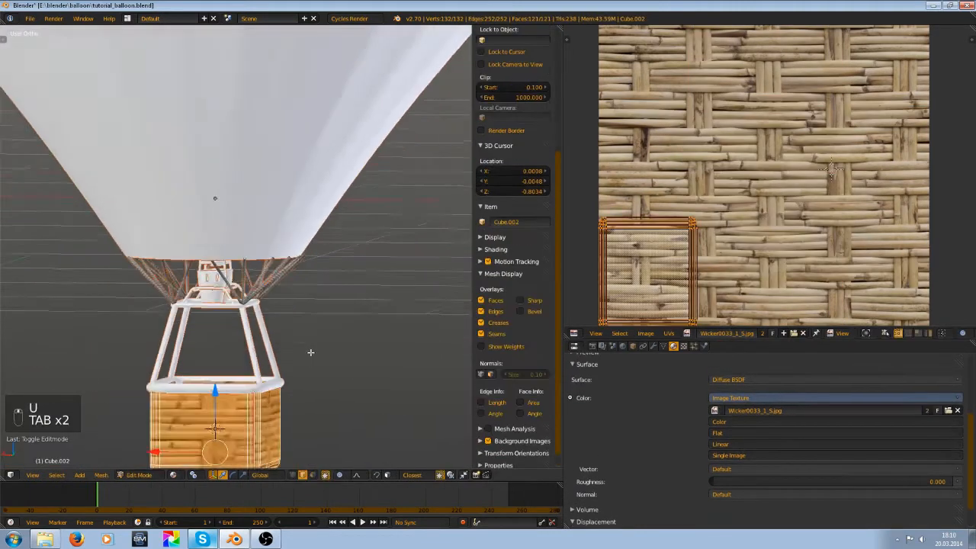
- Return the basket to Object Mode and save the project over tutorial_balloon.blend
middle_click_drag(293, 385, 312, 215, "shift")
scroll(312, 215, "up", 3)
key("ctrl+s")
left_click(312, 216)
middle_click_drag(296, 103, 344, 212, "shift")
key("ctrl+s")
left_click(270, 182)
key("Tab")
- Examine the wicker texture on the basket from several sides and save tutorial_balloon.blend again
key("ctrl+s")
scroll(275, 206, "up", 1)
middle_click_drag(214, 198, 188, 211)
key("ctrl+s")
left_click(242, 181)
key("ctrl+s")
left_click(244, 193)
scroll(245, 199, "up", 3)
key("ctrl+s")
left_click(339, 257)
scroll(346, 217, "down", 4)
key("ctrl+s")
left_click(308, 151)
middle_click_drag(308, 151, 332, 226, "shift")
middle_click_drag(281, 260, 322, 261)
middle_click_drag(289, 296, 273, 248)
key("ctrl+s")
left_click(273, 247)
scroll(309, 210, "down", 3)
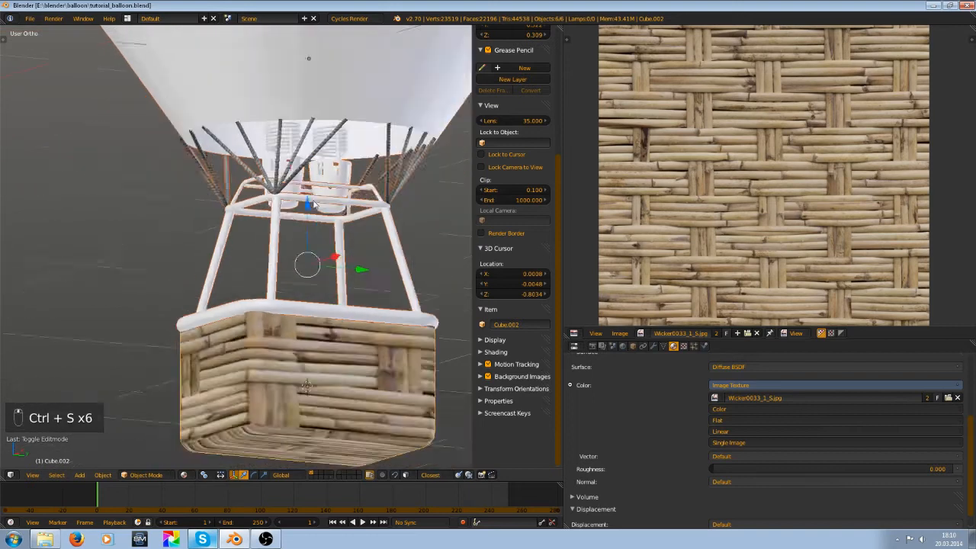
key("ctrl+s")
left_click(267, 186)
- Select the balloon envelope, view the whole model and save over tutorial_balloon.blend
scroll(278, 233, "down", 3)
middle_click_drag(278, 233, 270, 192)
right_click(272, 169)
scroll(229, 251, "up", 6)
key("ctrl+s")
scroll(239, 250, "up", 8)
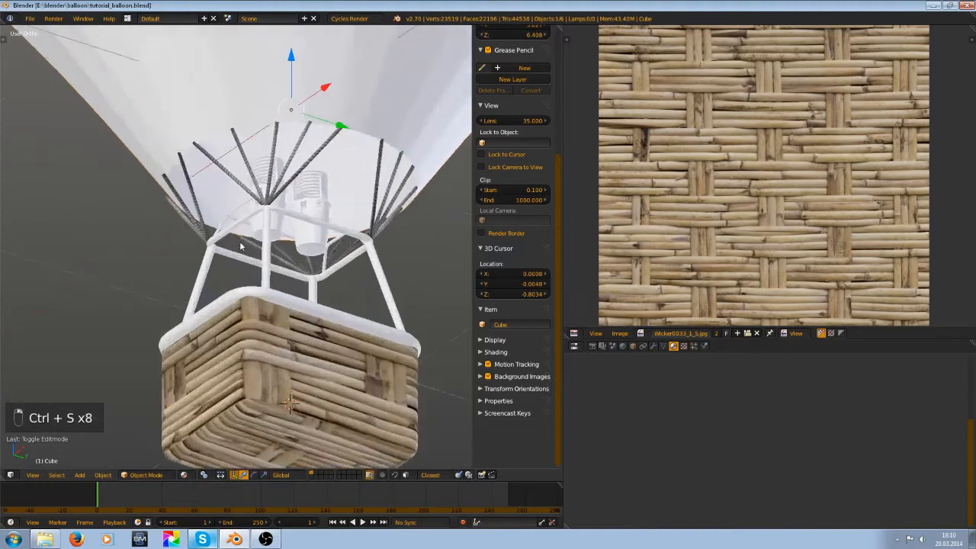
middle_click_drag(334, 260, 395, 213)
middle_click_drag(409, 317, 390, 203, "shift")
key("ctrl+s")
scroll(323, 239, "down", 6)
key("ctrl+s")
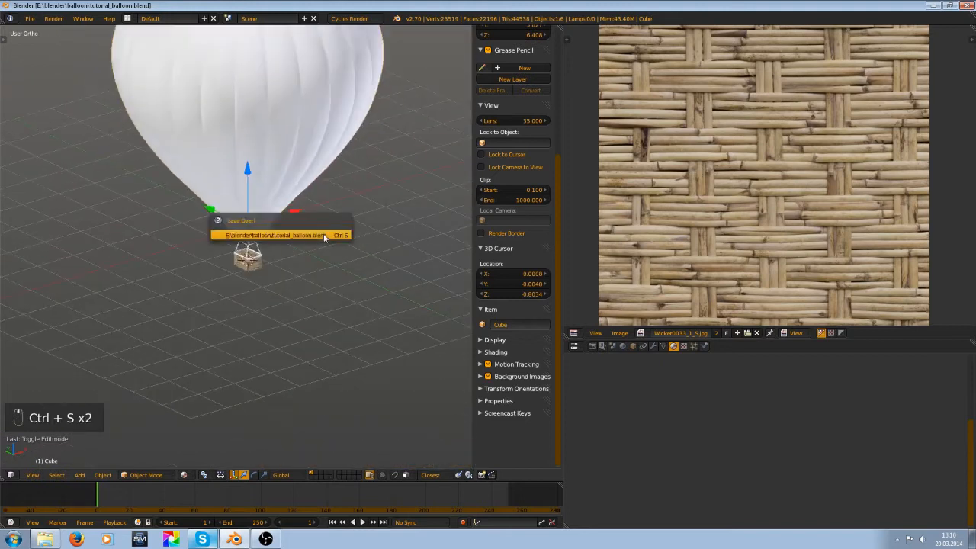
scroll(266, 292, "down", 3)
scroll(273, 296, "up", 10)
left_click(266, 539)
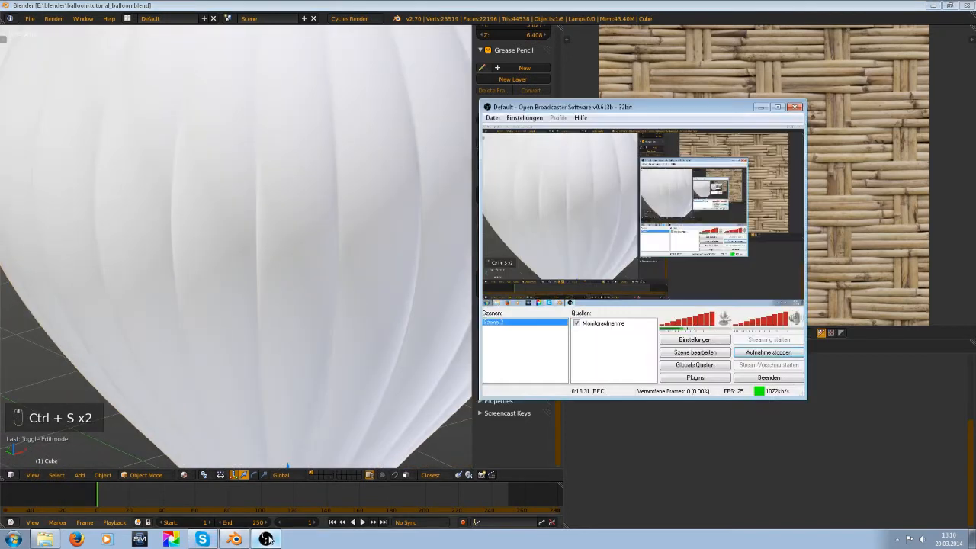
left_click(266, 540)
key("ctrl+s")
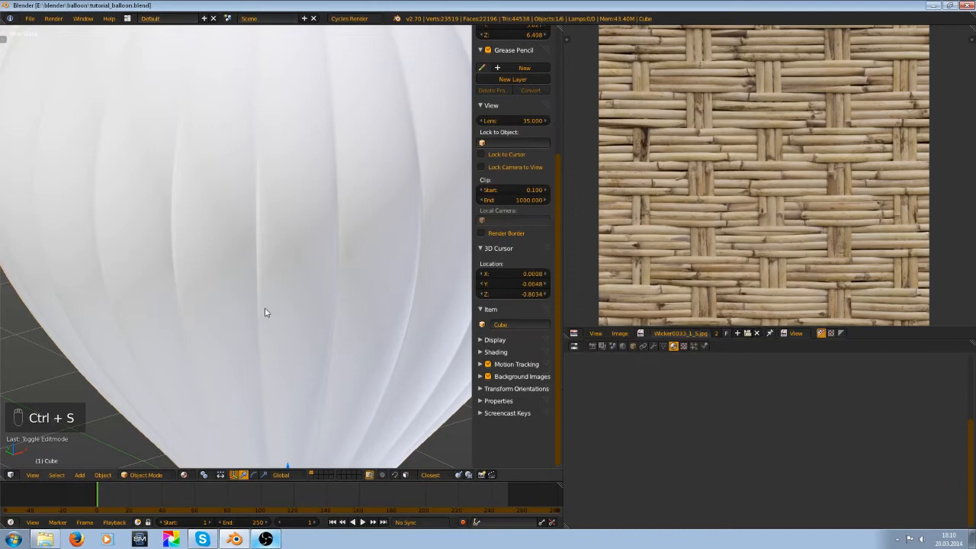
scroll(264, 308, "down", 6)
scroll(260, 298, "up", 7)
scroll(260, 295, "down", 6)
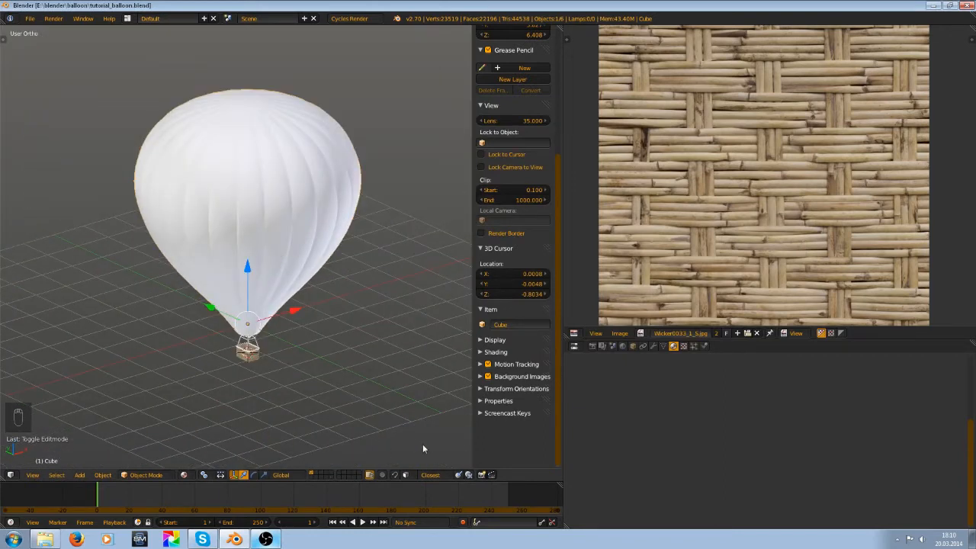
- Turn the image editor into a 3D View and frame the whole balloon in it from the side
left_click(575, 334)
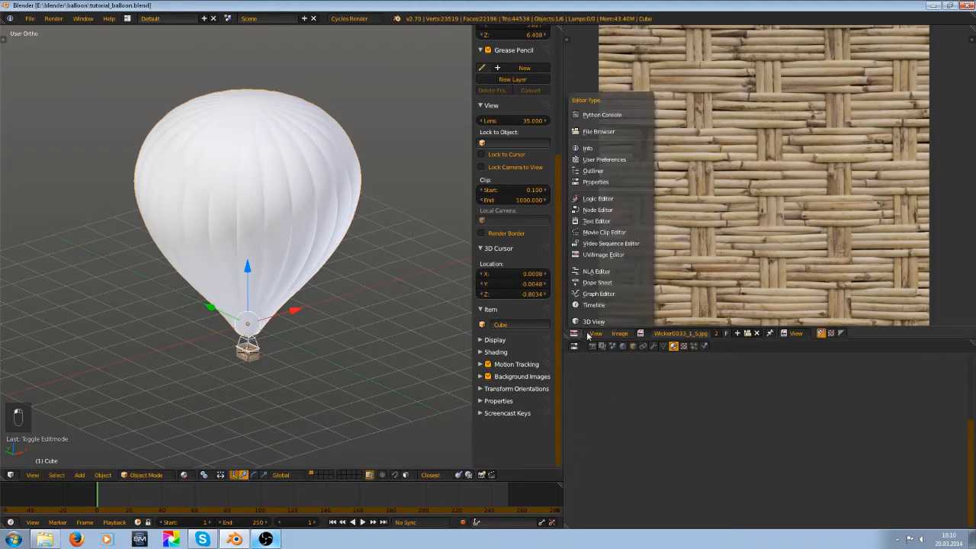
left_click(601, 324)
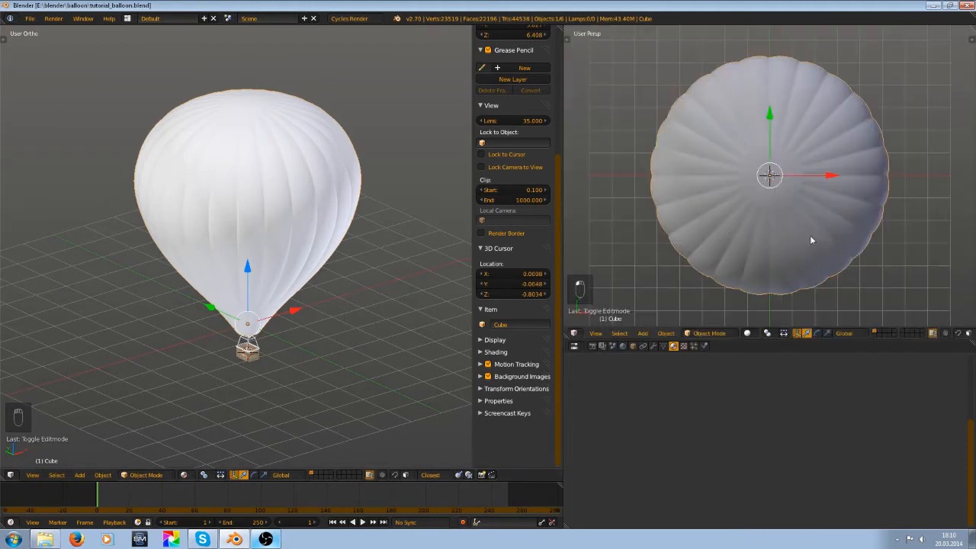
key("KP_0")
middle_click_drag(742, 144, 768, 189)
scroll(768, 190, "up", 3)
middle_click_drag(752, 255, 760, 219, "shift")
scroll(761, 220, "up", 1)
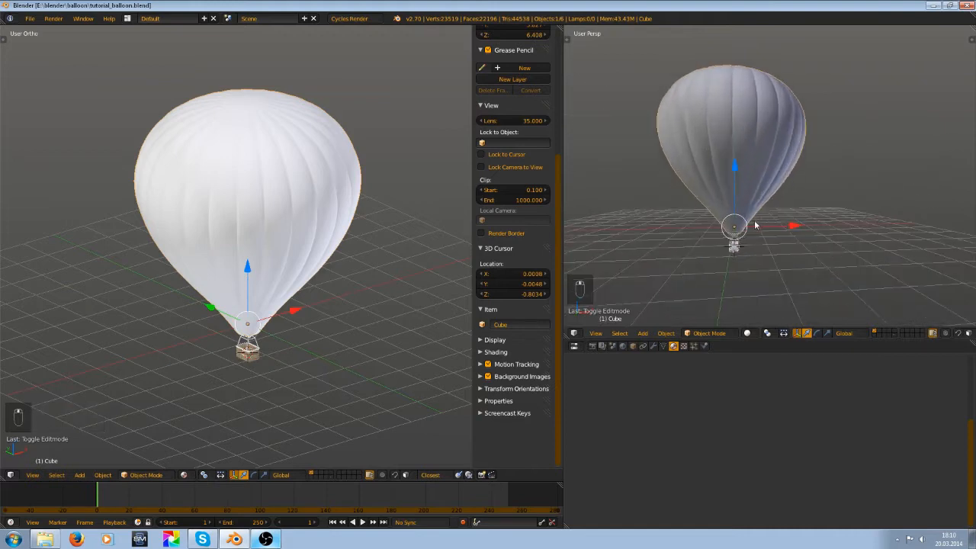
- Enlarge the balloon in the new 3D View and draw a render border around the envelope and basket
key("ctrl+v")
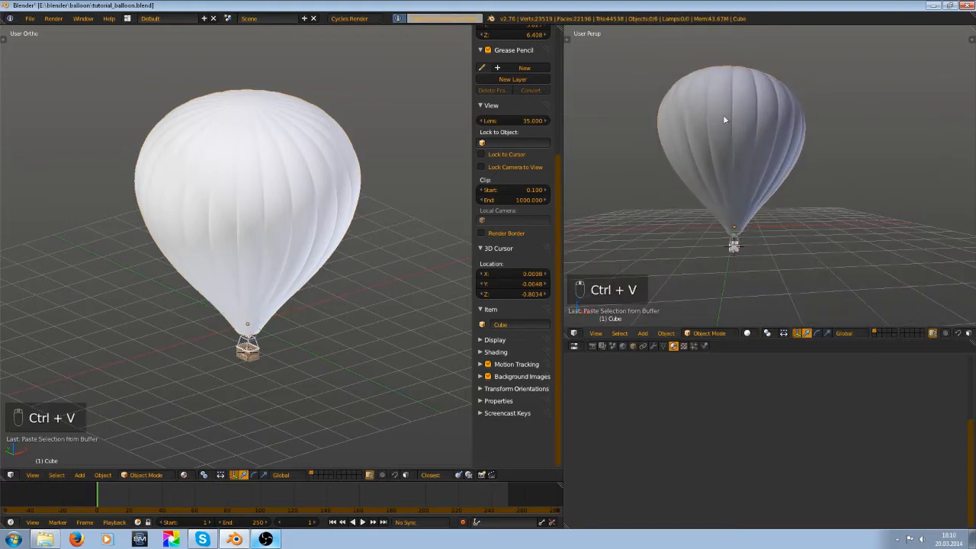
key("ctrl+b")
left_click_drag(637, 52, 814, 268)
scroll(784, 266, "up", 3)
middle_click_drag(776, 236, 791, 261, "shift")
scroll(791, 262, "down", 1)
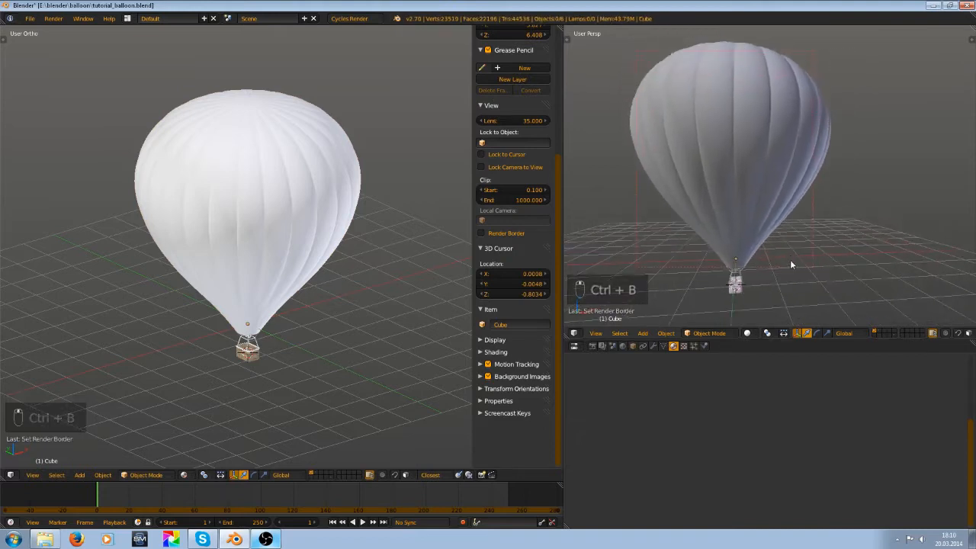
key("ctrl+v")
key("ctrl+b")
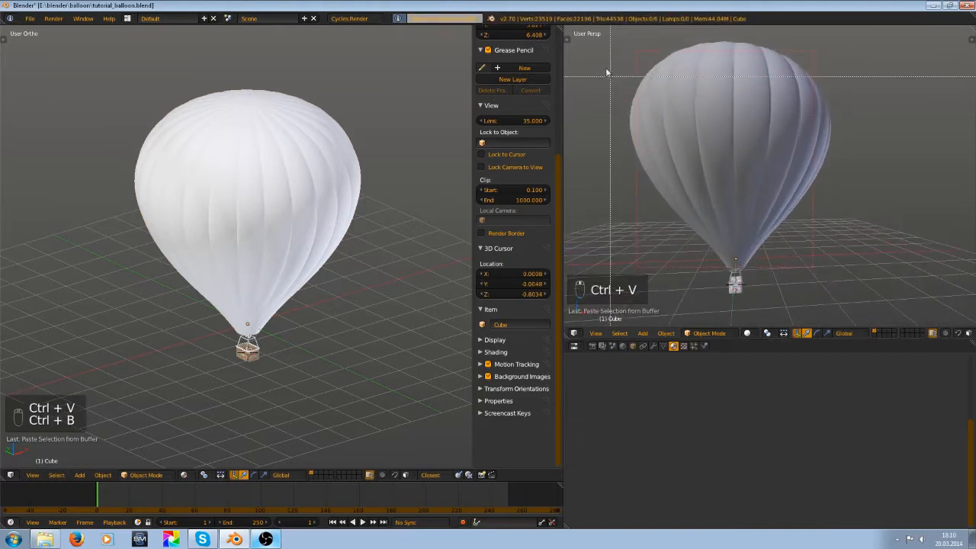
left_click_drag(619, 45, 834, 310)
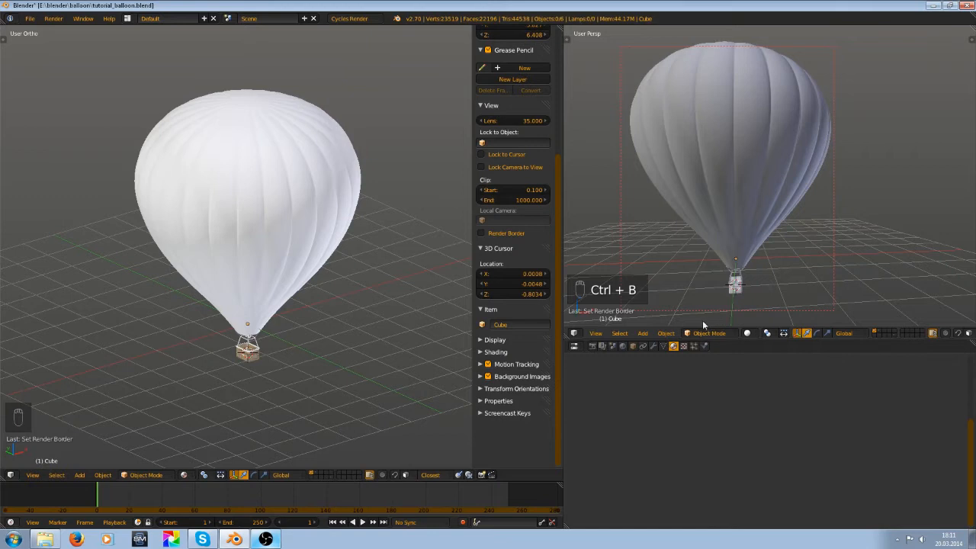
- Give the world a Background surface and assign an Environment Texture to its color
left_click(624, 347)
left_click(815, 436)
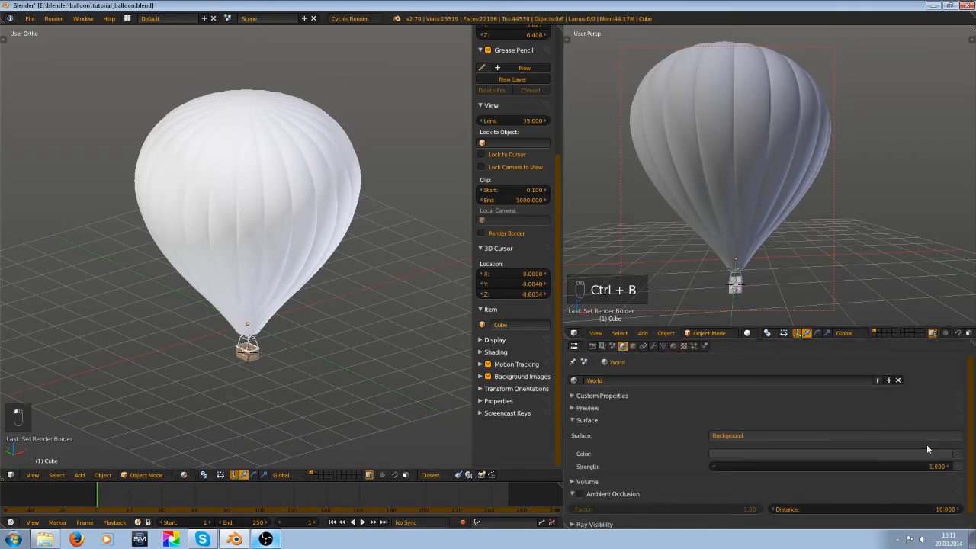
left_click(960, 455)
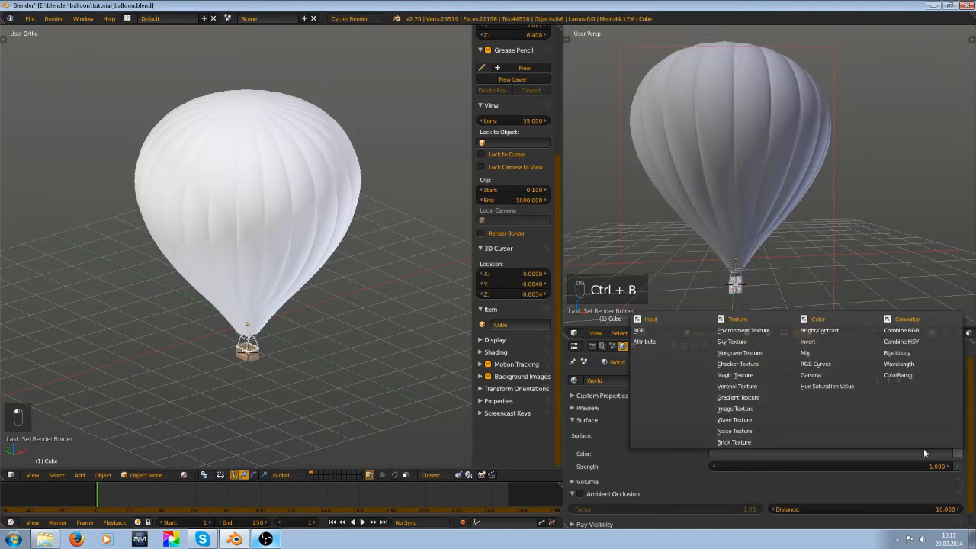
left_click(758, 332)
- Browse for the environment image in the hdri folder under Grafiken and display its files as thumbnails
left_click(843, 466)
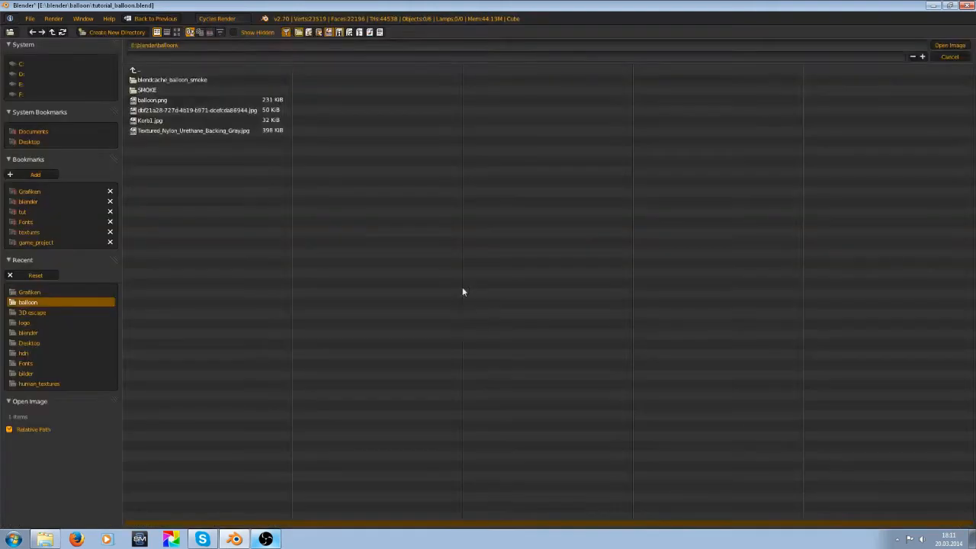
left_click(31, 193)
left_click(165, 131)
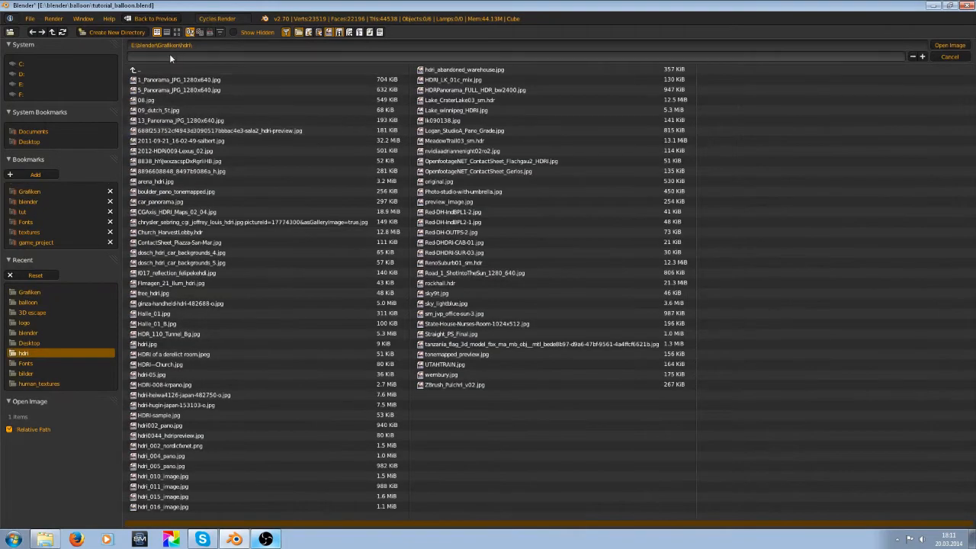
left_click(177, 32)
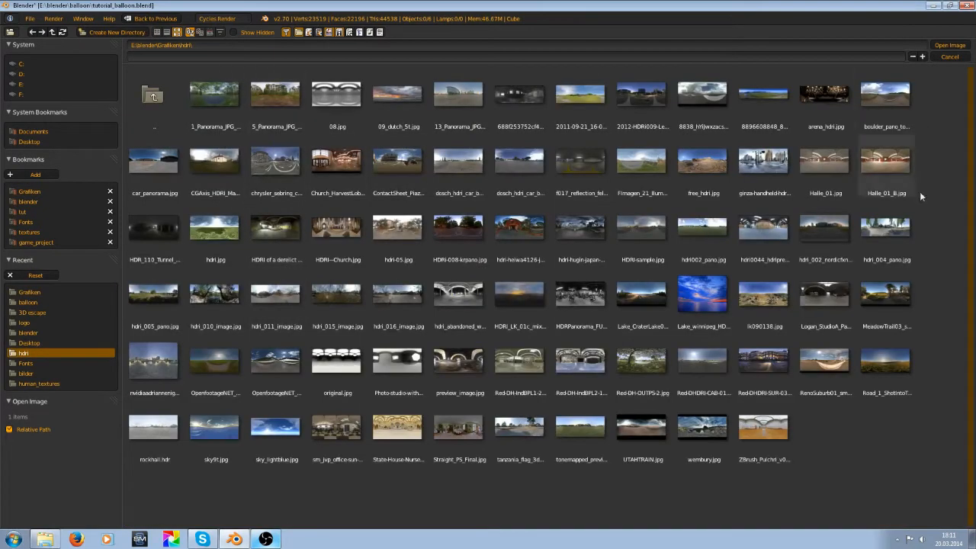
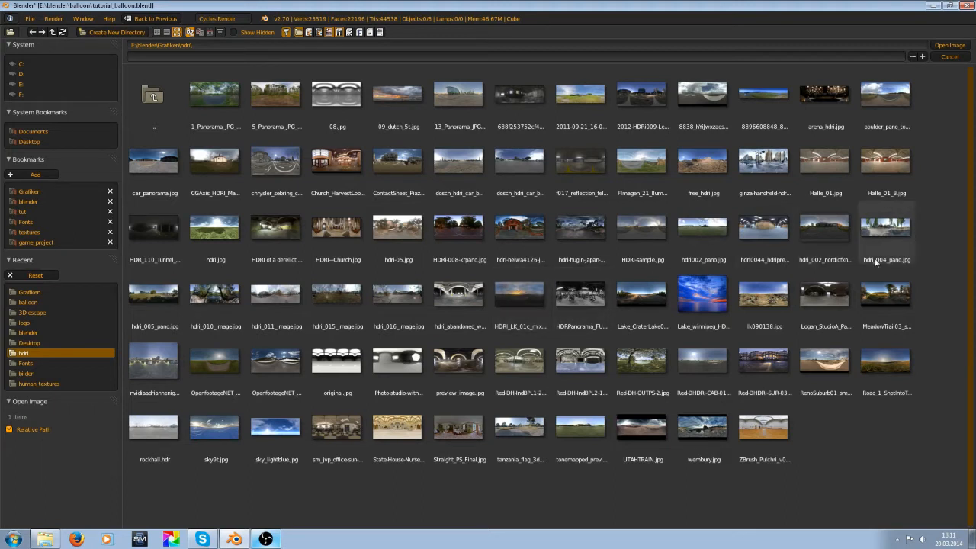
- Load the boulder panorama image as the world's environment texture and display the scene in rendered viewport shading
double_click(887, 96)
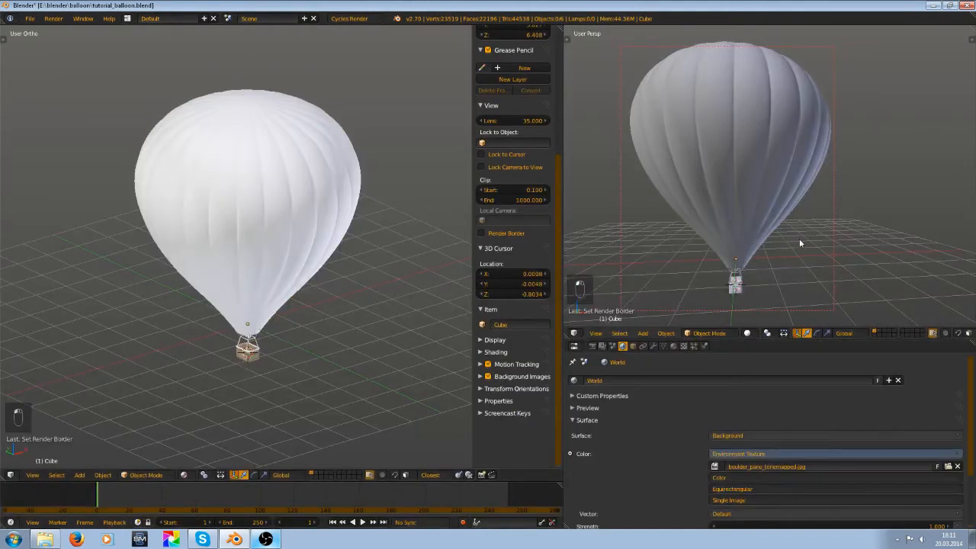
key("shift+z")
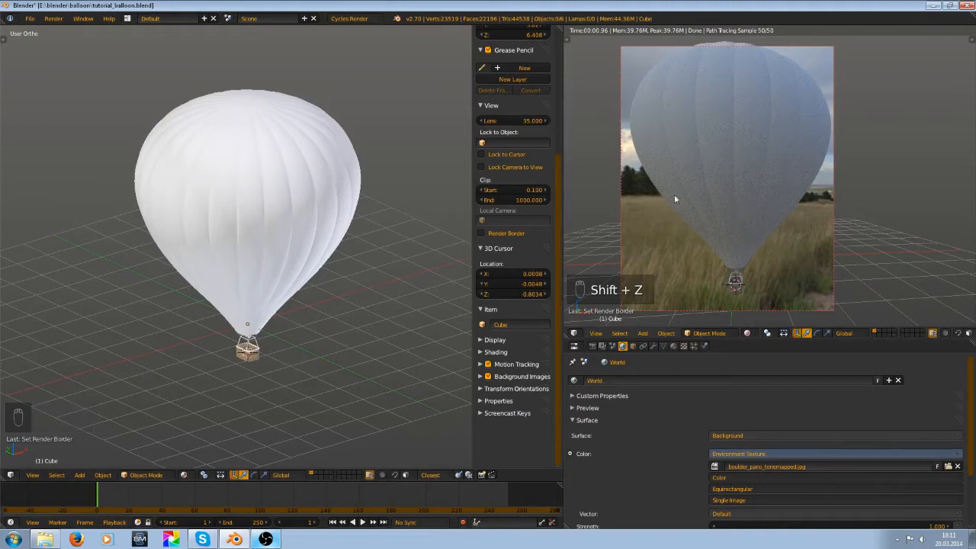
middle_click_drag(297, 294, 281, 246)
scroll(705, 283, "up", 2)
middle_click_drag(747, 286, 793, 241, "shift")
scroll(801, 206, "up", 5)
- Switch the 3D view beside the rendered preview to the Node Editor and select the basket to show its material nodes
left_click(10, 475)
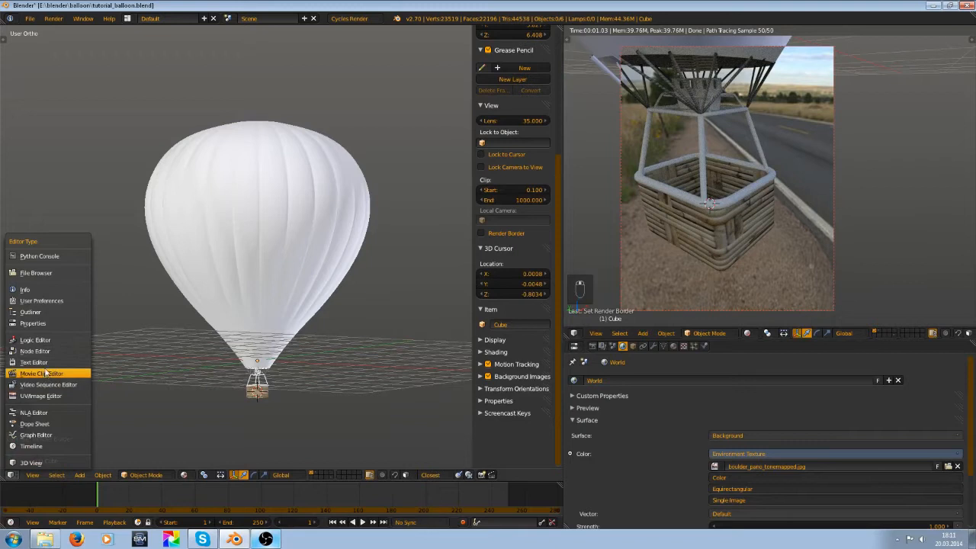
left_click(33, 362)
left_click(10, 475)
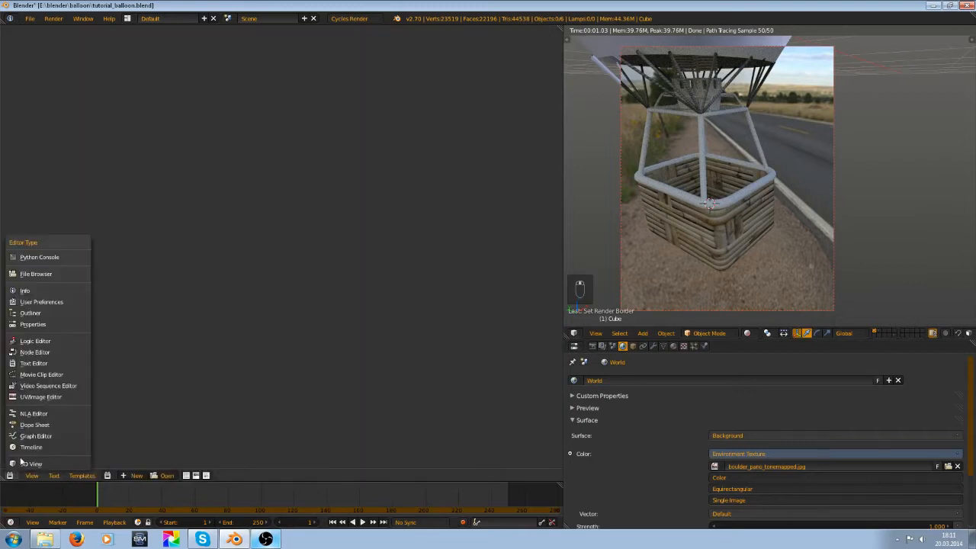
left_click(38, 353)
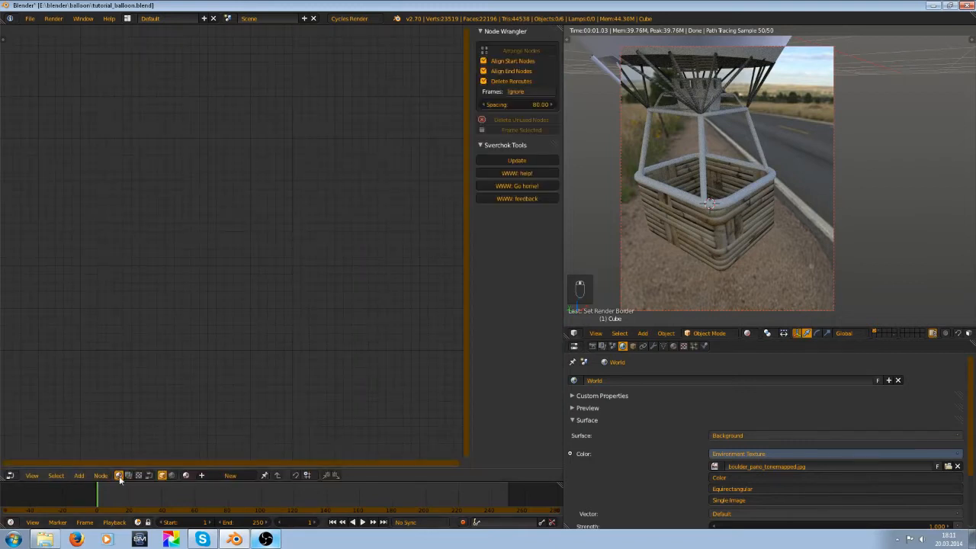
right_click(731, 218)
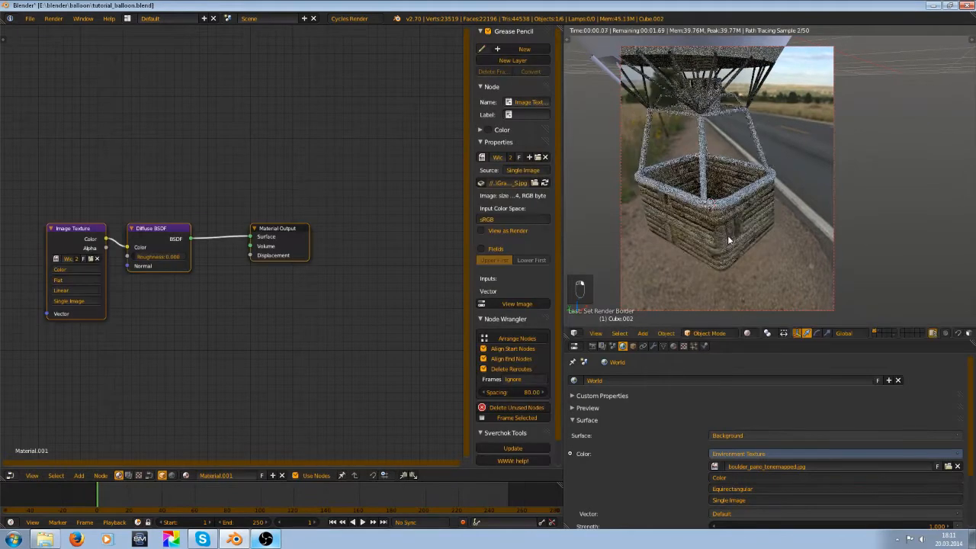
key("g")
right_click(739, 283)
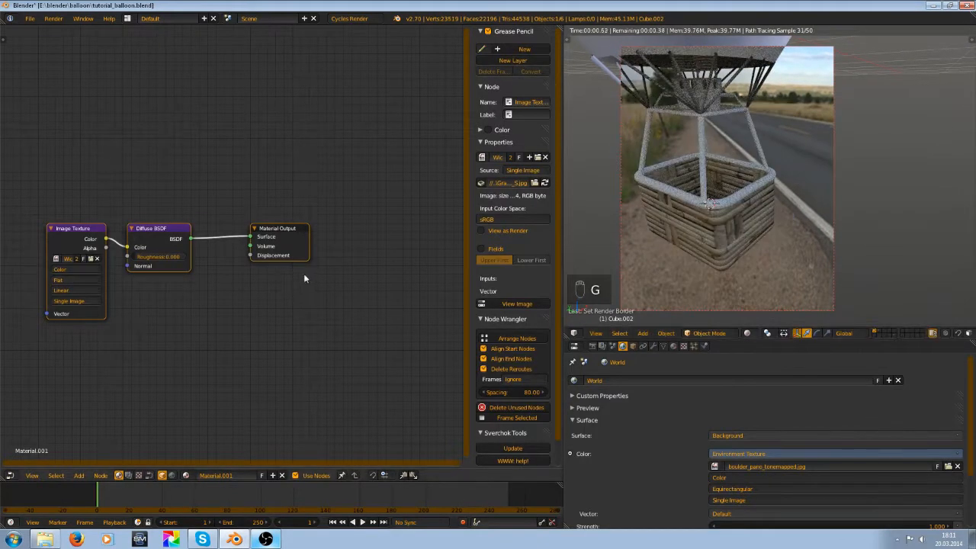
- Spread out the basket material's Image Texture and Diffuse BSDF nodes to make room between them
scroll(263, 280, "up", 2)
middle_click_drag(100, 288, 268, 314)
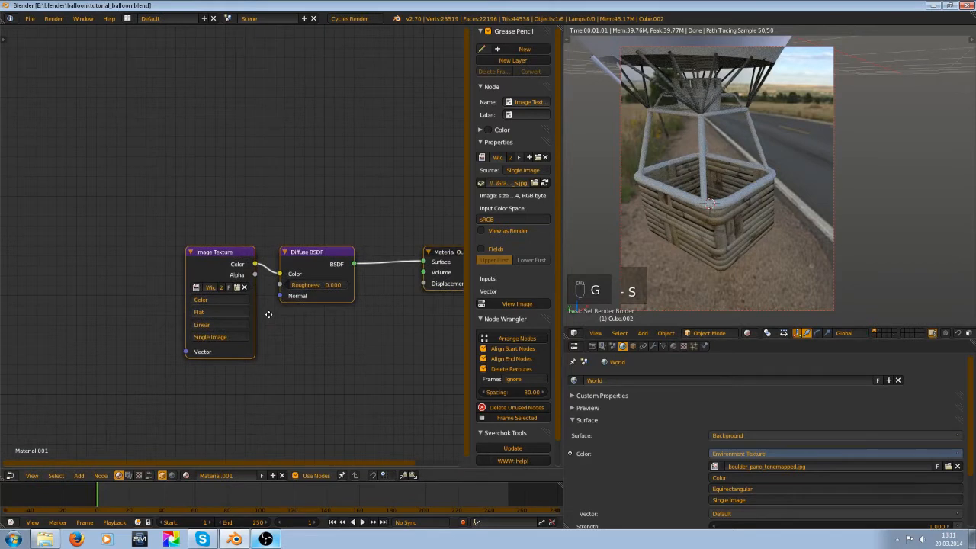
left_click_drag(219, 260, 92, 216)
scroll(299, 299, "up", 1)
middle_click_drag(305, 307, 297, 316)
left_click_drag(311, 266, 282, 151)
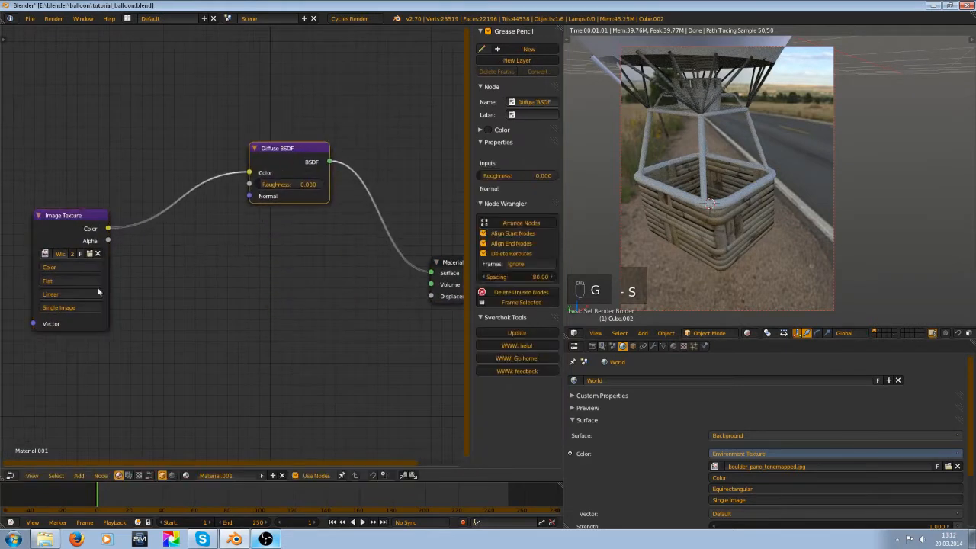
- Add a Texture Coordinate node and link its UV output to the Image Texture node's Vector input
middle_click_drag(88, 291, 358, 307)
key("shift+a")
mouse_move(201, 307)
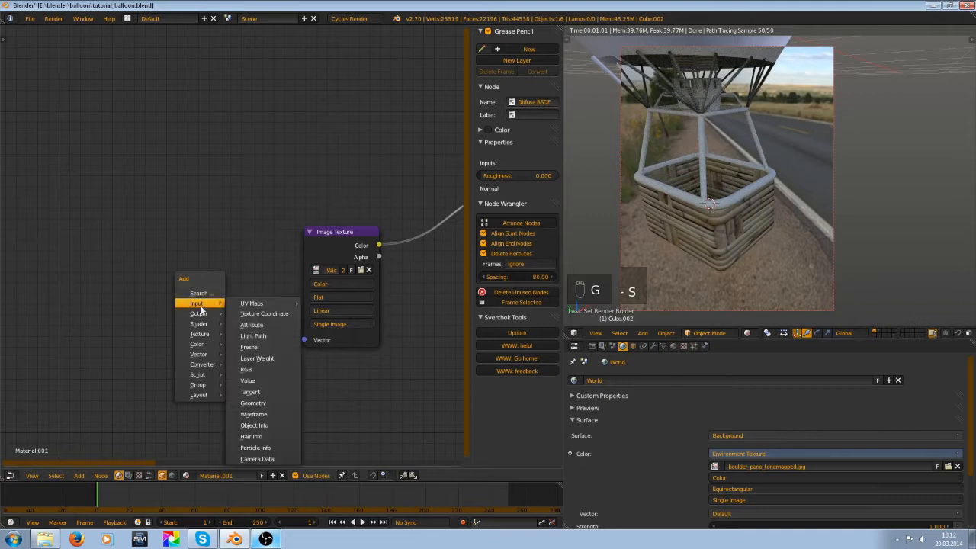
left_click(264, 313)
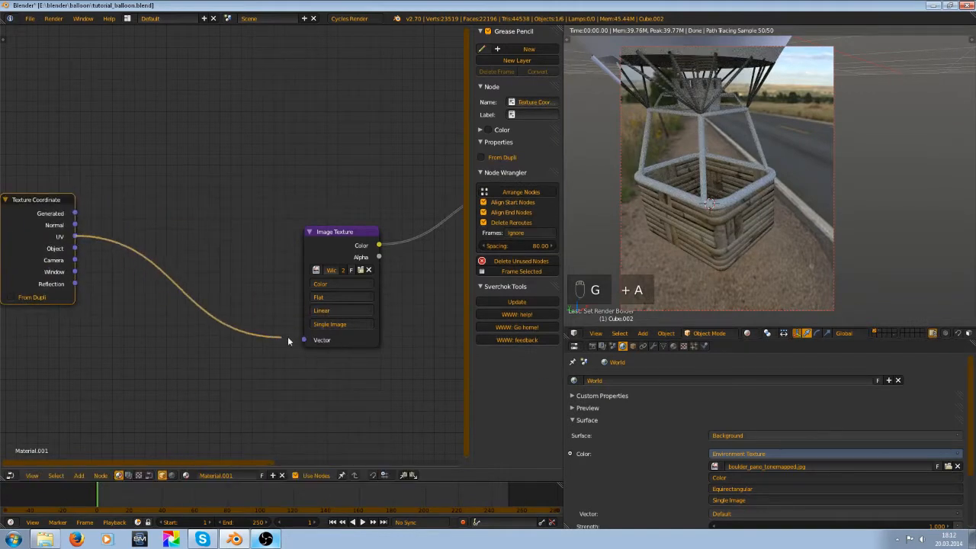
left_click_drag(288, 341, 298, 354)
left_click_drag(230, 299, 227, 298)
key("g")
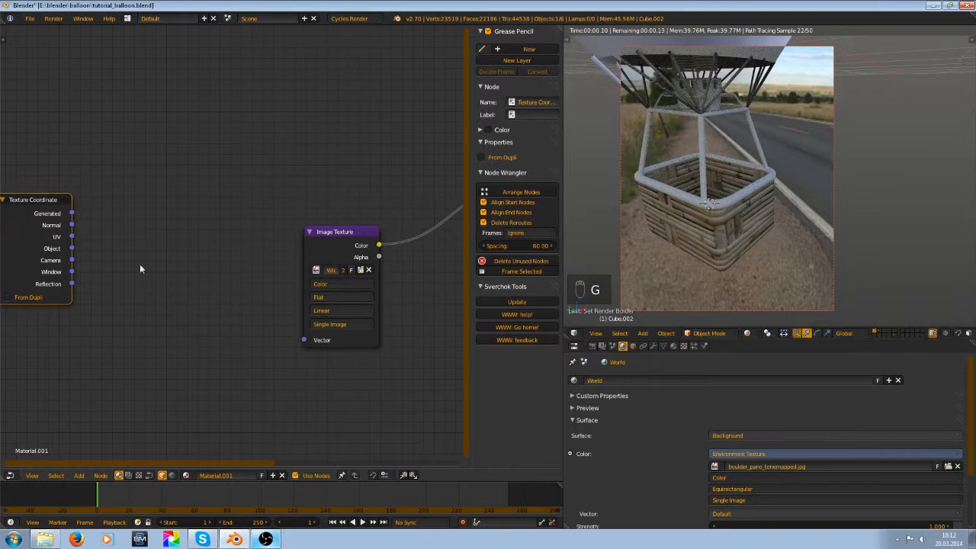
scroll(216, 255, "down", 1)
scroll(171, 277, "down", 2)
middle_click_drag(145, 261, 170, 245)
scroll(236, 318, "up", 2)
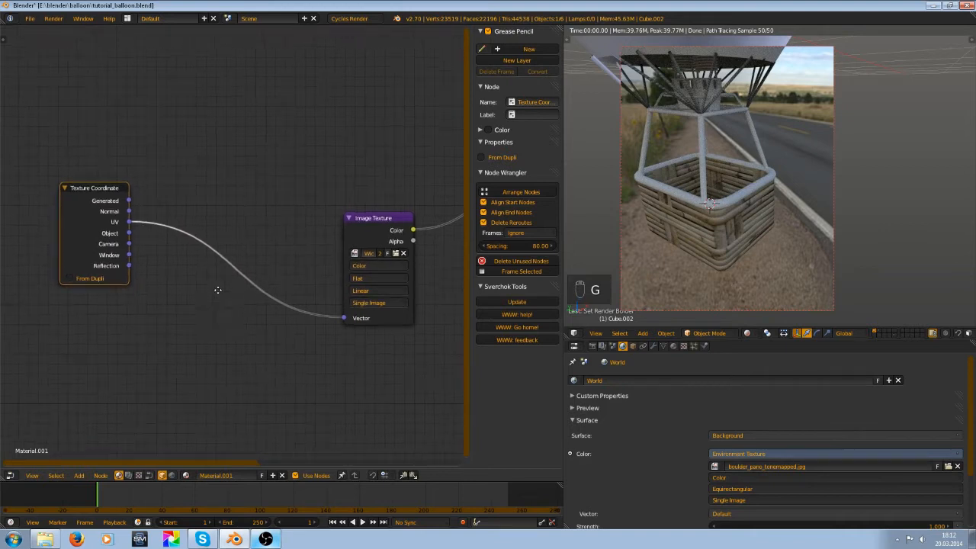
- Insert a Mapping node between Texture Coordinate and Image Texture, and move the Texture Coordinate node farther from it
key("shift+a")
mouse_move(142, 372)
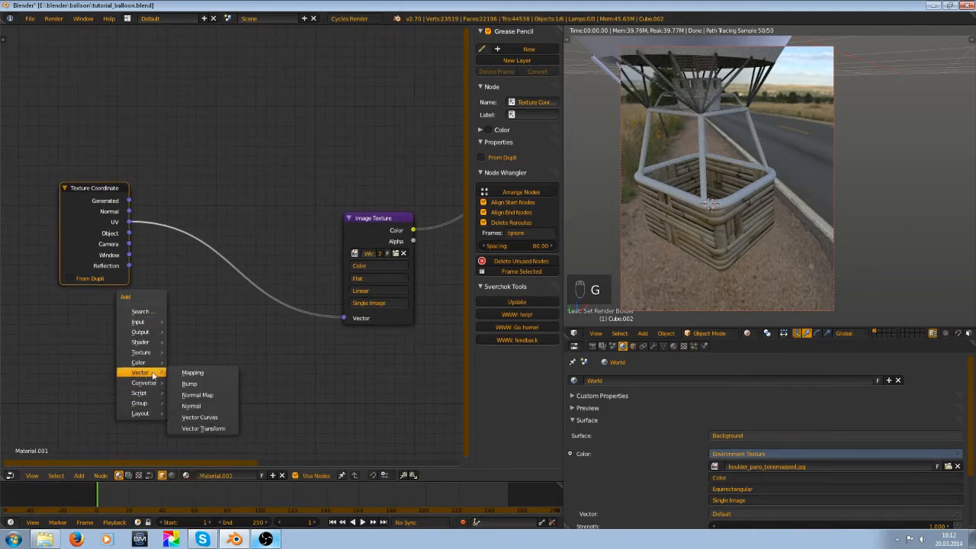
left_click(194, 382)
left_click(156, 217)
scroll(225, 331, "up", 2)
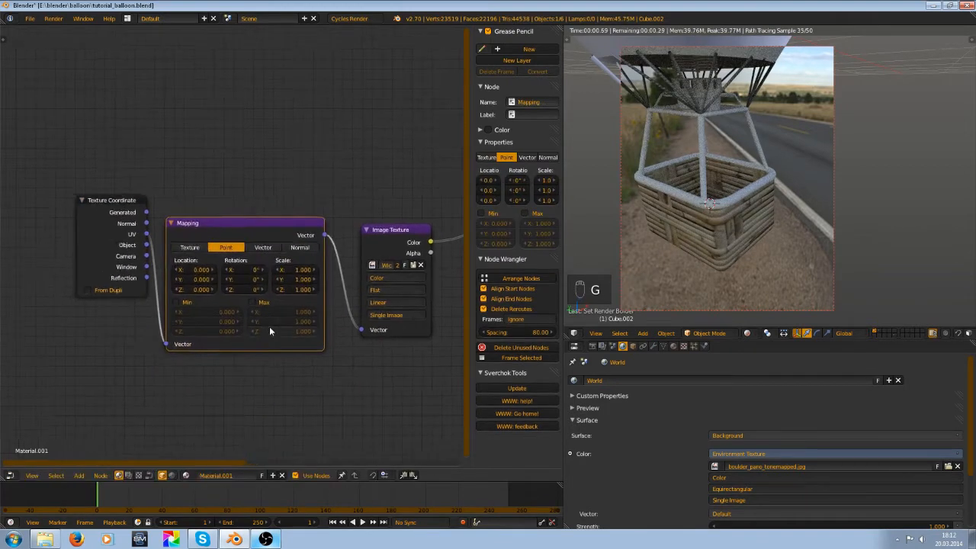
left_click_drag(126, 235, 79, 241)
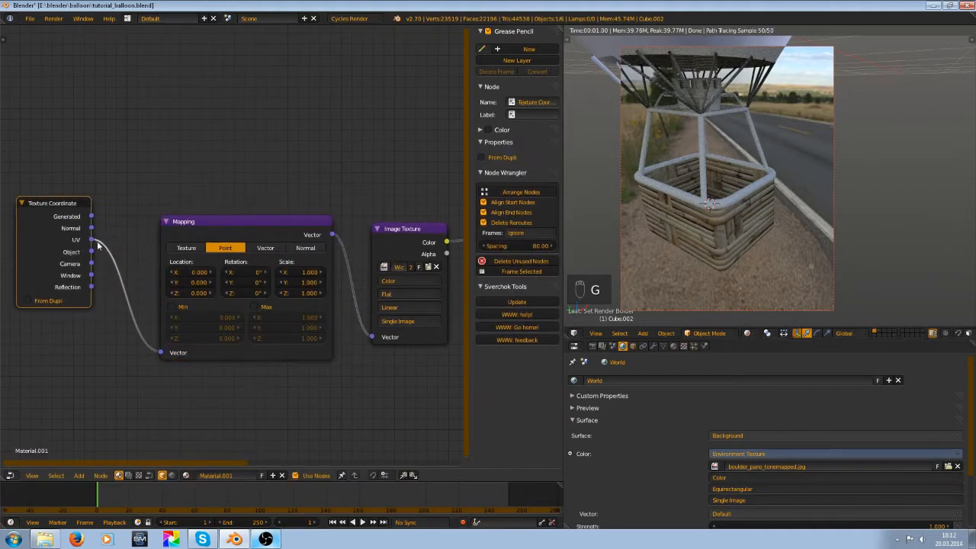
- Set the Mapping node's scale to 30 on X, Y and Z
scroll(189, 293, "up", 4)
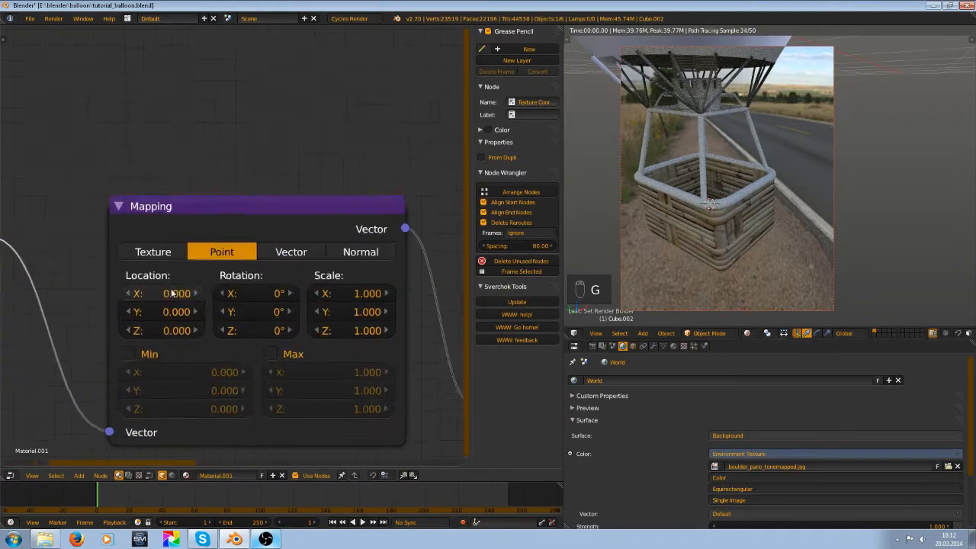
double_click(367, 305)
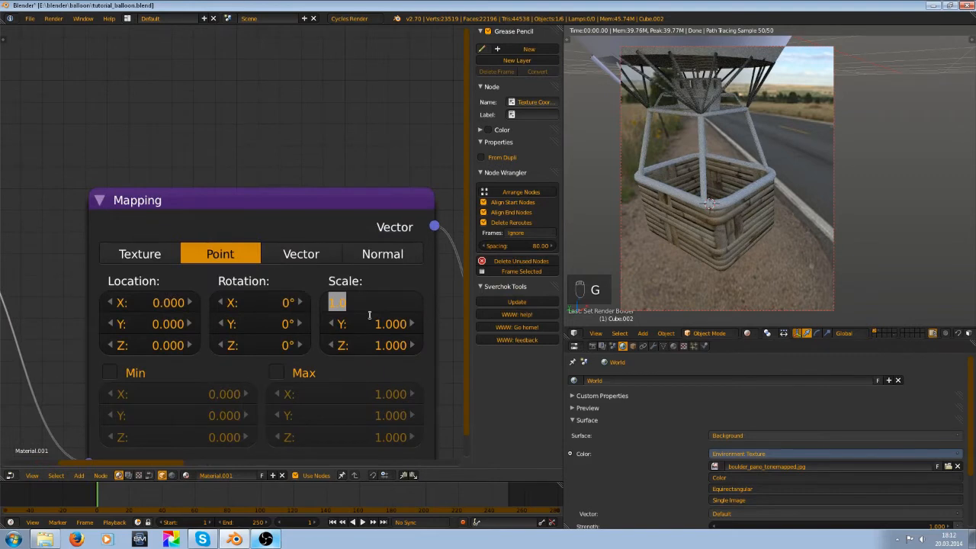
key("Tab")
type("30")
key("Tab")
type("30")
key("Return")
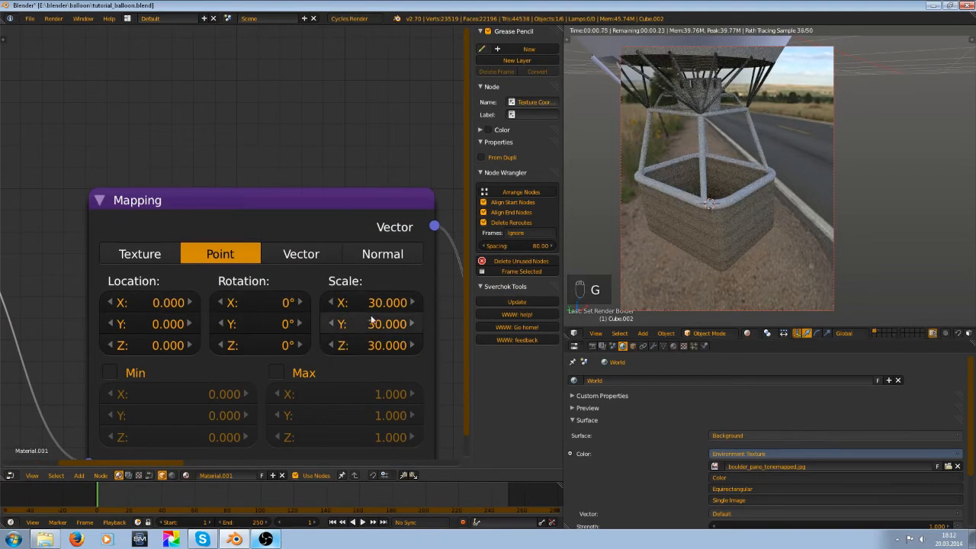
- Set the Mapping node's scale to 20 on X, Y and Z
scroll(843, 196, "up", 6)
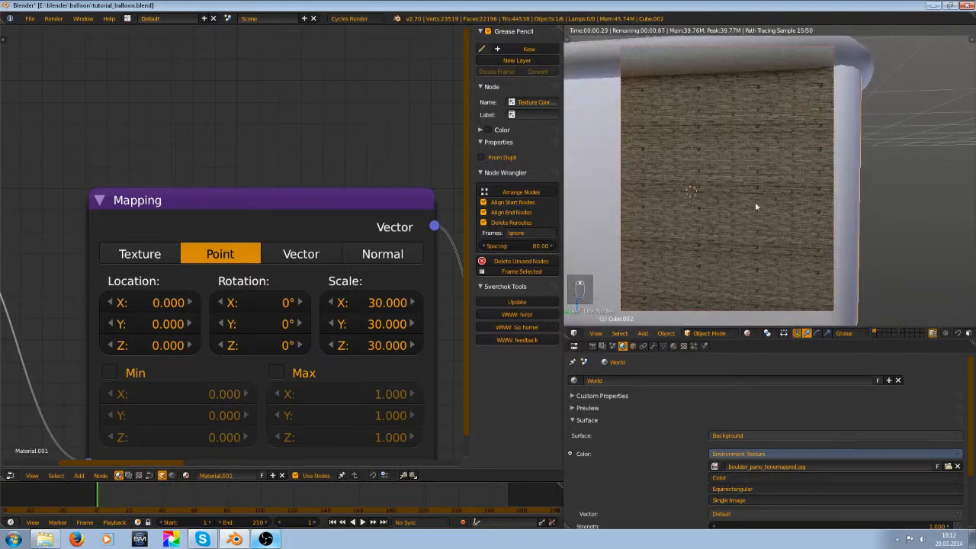
scroll(718, 236, "down", 3)
middle_click_drag(720, 239, 778, 220)
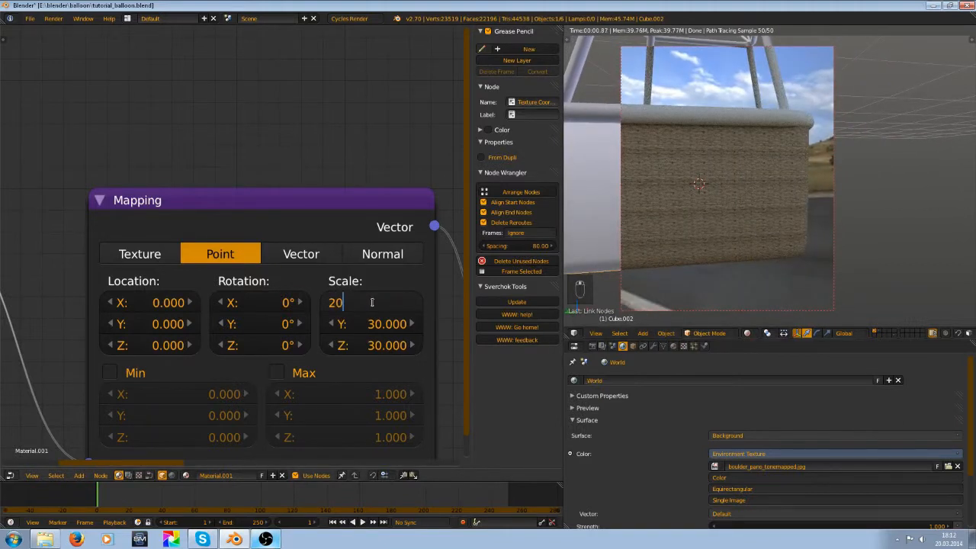
left_click(372, 303)
type("20")
key("Tab")
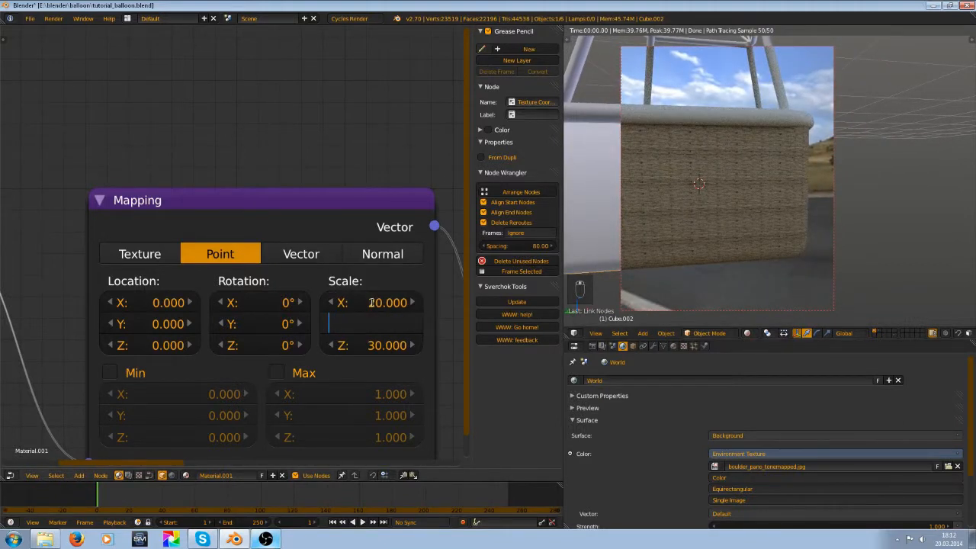
type("20")
key("Tab")
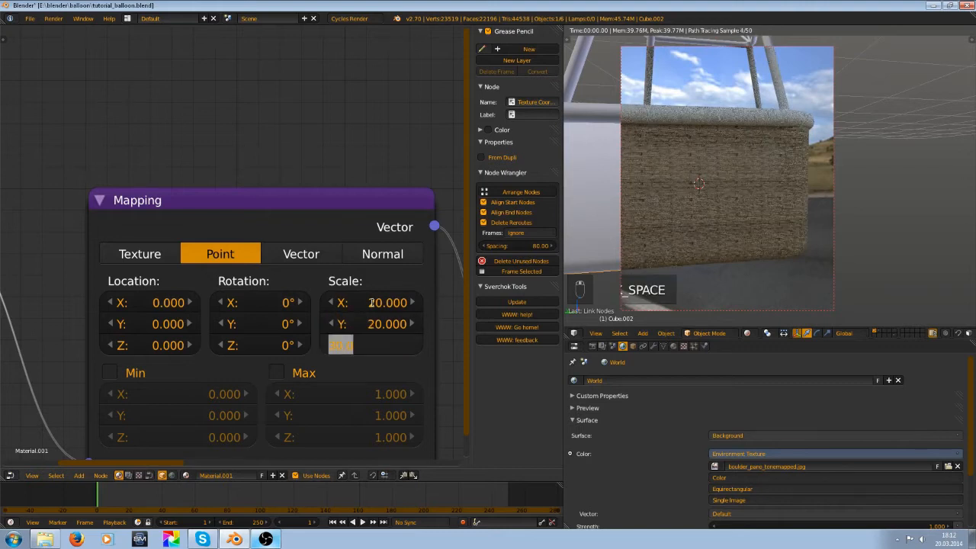
key("Return")
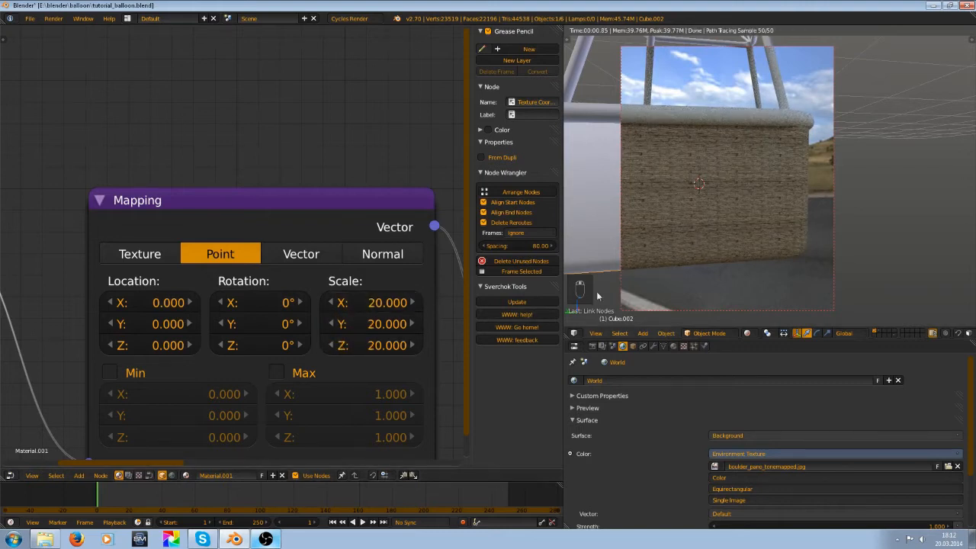
- Set the Mapping node's scale to 10 on X, Y and Z
scroll(661, 239, "up", 3)
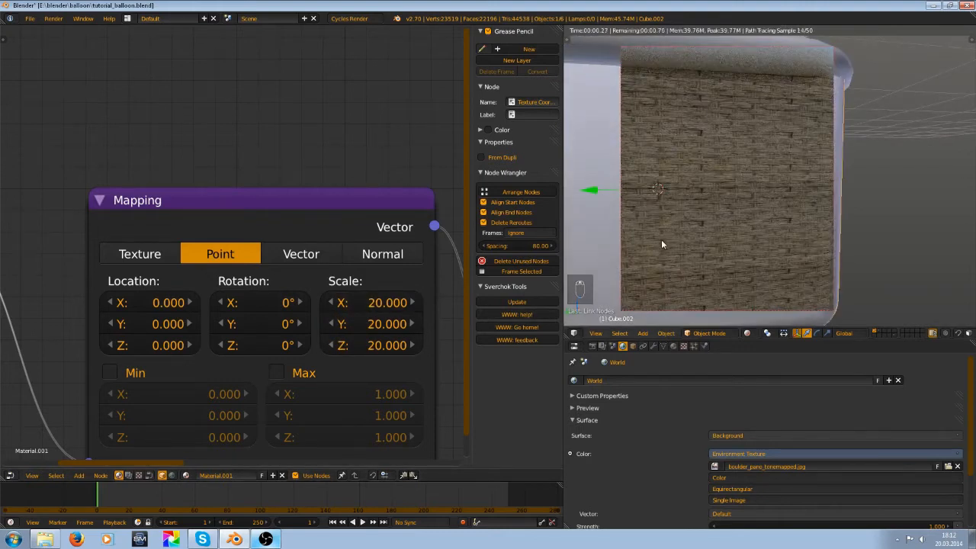
left_click(347, 311)
type("10")
key("Tab")
type("10")
key("Tab")
type("10")
key("Return")
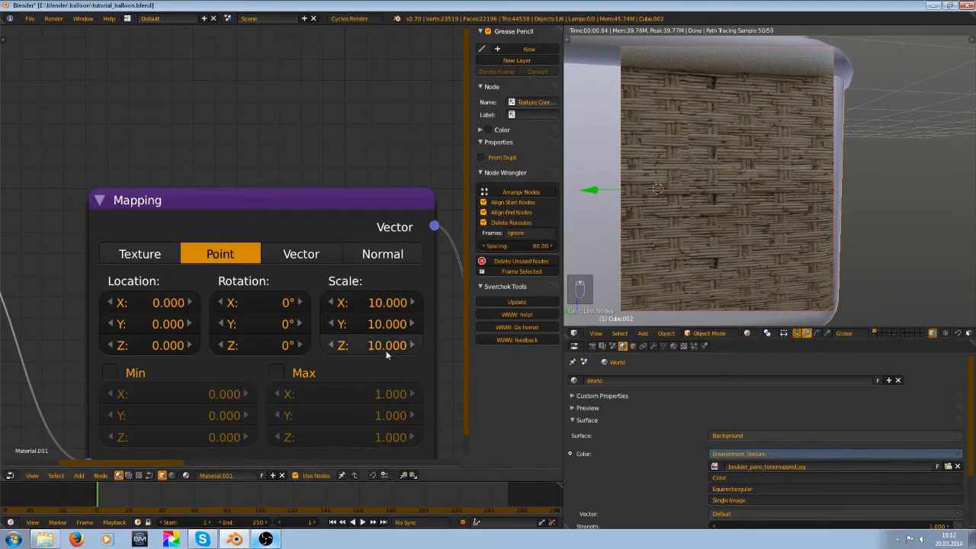
- Adjust the Mapping node's scale to 5.359 on Y and -0.240 on Z
left_click_drag(376, 351, 361, 331)
middle_click_drag(756, 250, 744, 232)
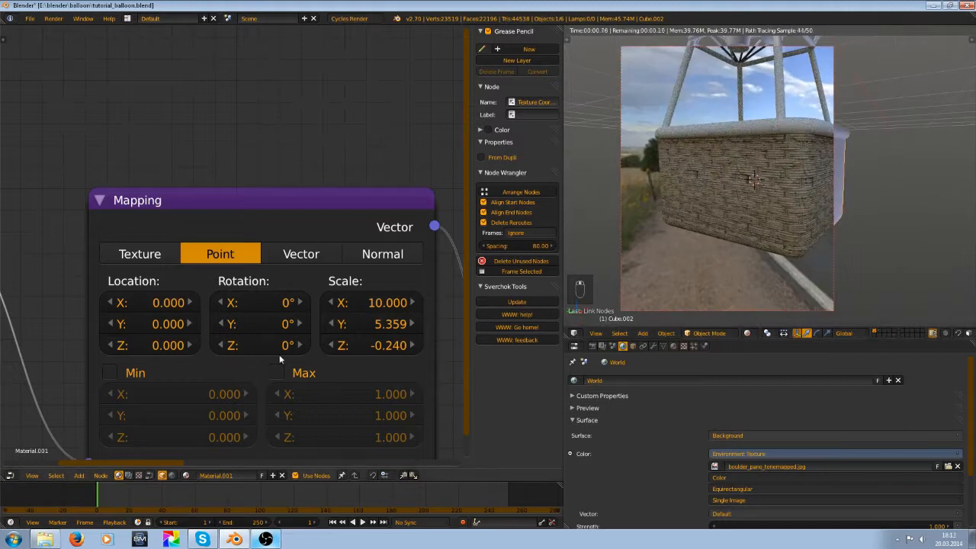
- Move the Material Output and Diffuse BSDF nodes farther from the Image Texture node to free space for more nodes
scroll(295, 265, "down", 3)
middle_click_drag(295, 266, 302, 326)
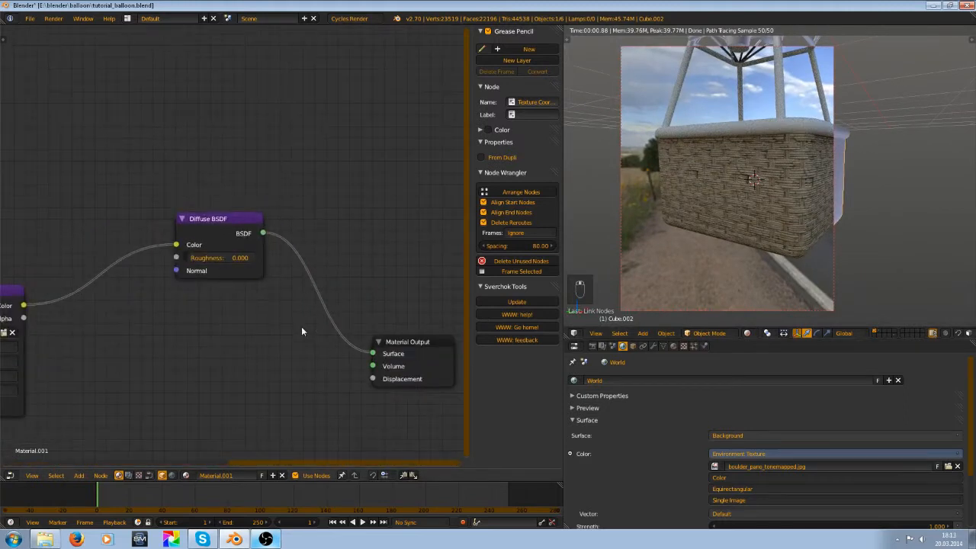
middle_click_drag(444, 397, 369, 337)
left_click_drag(323, 301, 611, 290)
middle_click_drag(318, 254, 465, 304)
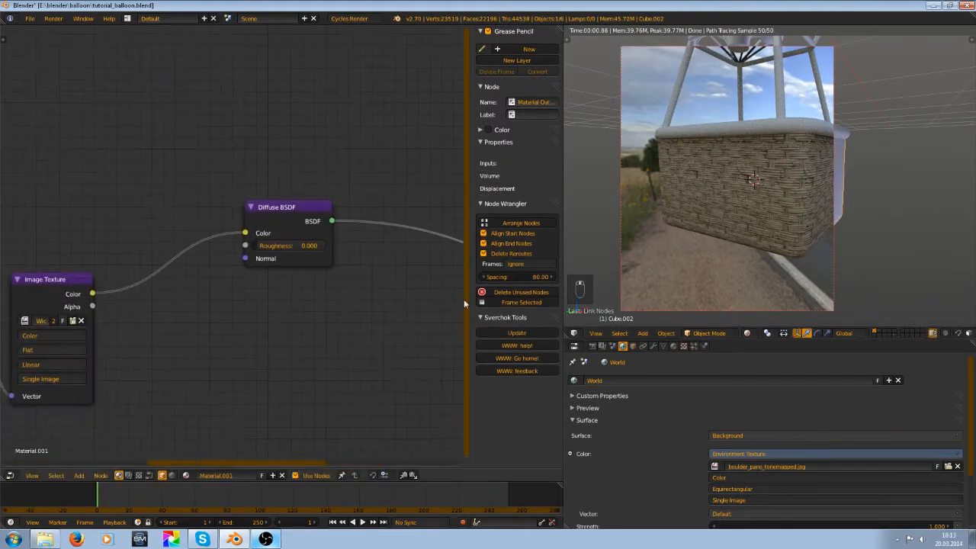
left_click_drag(267, 221, 383, 149)
scroll(126, 297, "down", 4)
middle_click_drag(113, 275, 174, 237)
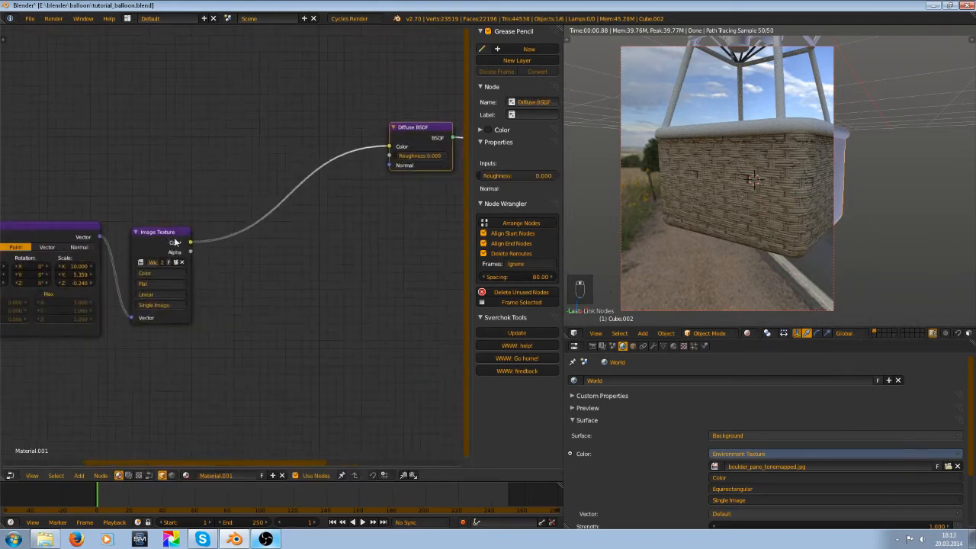
- Duplicate the wicker Image Texture node, place the copy below the Diffuse BSDF link and set it to Non-Color Data
left_click(173, 239)
scroll(166, 243, "up", 2)
scroll(211, 259, "up", 1)
key("shift+d")
left_click(336, 316)
left_click(329, 333)
left_click(321, 305)
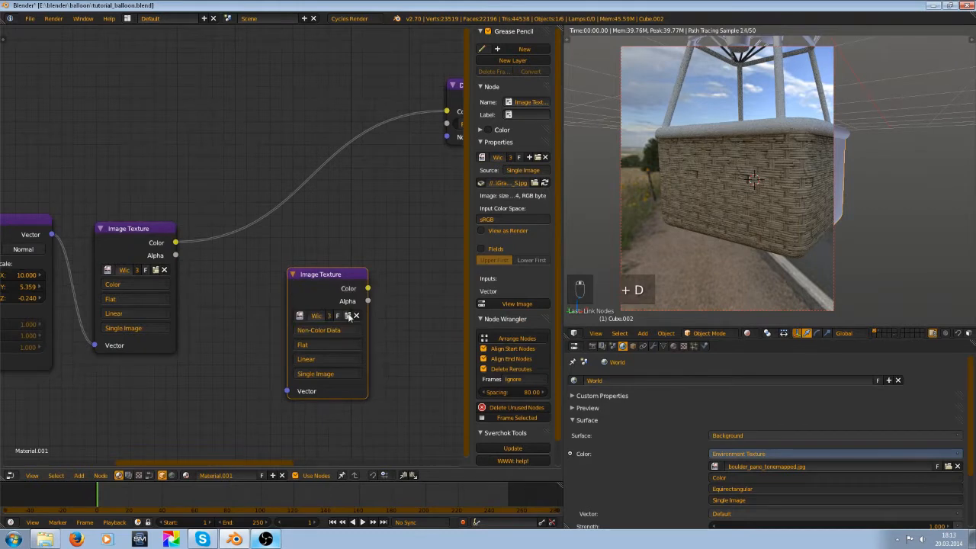
- Load the second Wicker0033_1_S image, the PNG version from the Grafiken folder, into the duplicated Image Texture node
left_click(347, 316)
left_click(177, 32)
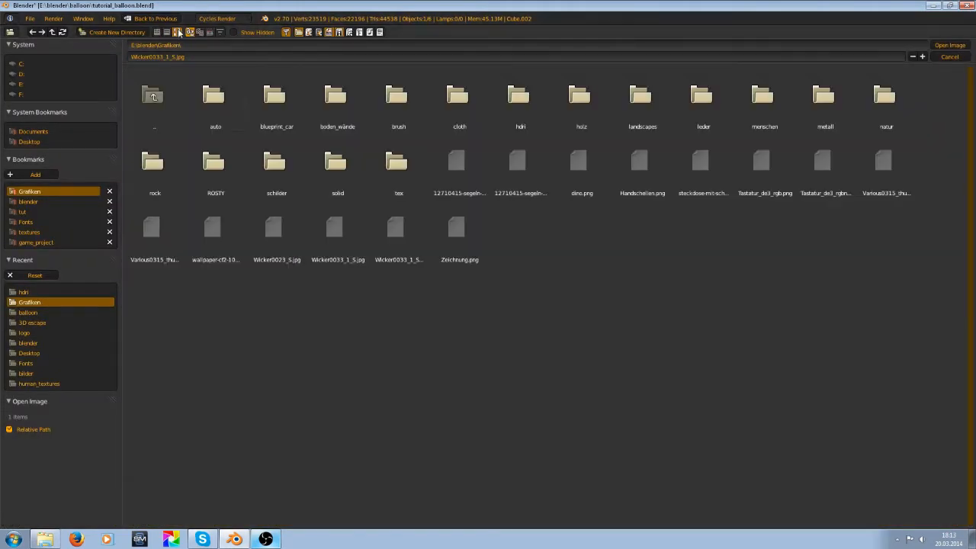
left_click(403, 239)
double_click(403, 236)
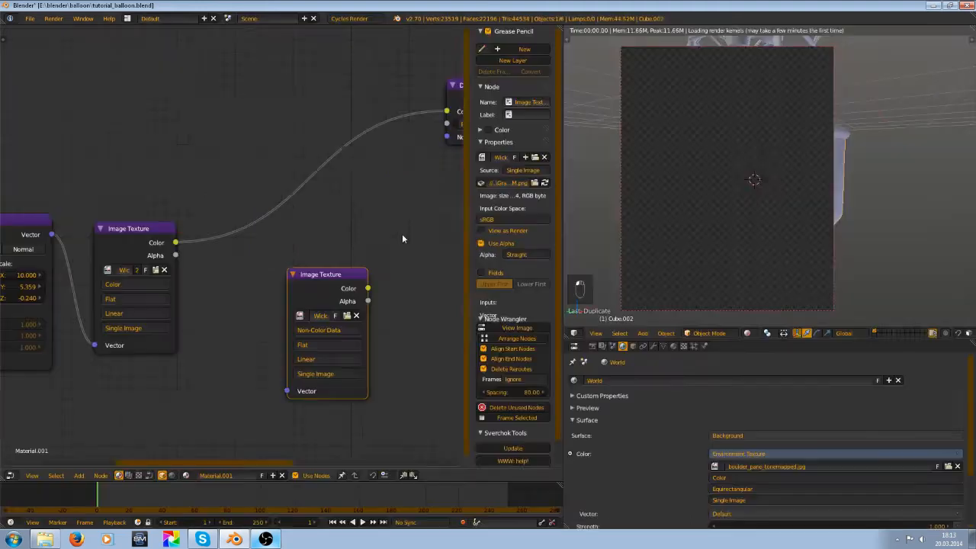
- Add a Normal Map node between the duplicated wicker Image Texture's Color output and the Diffuse BSDF's Normal input, linking both sides
middle_click_drag(381, 293, 295, 314)
scroll(293, 311, "down", 2)
scroll(291, 236, "up", 1)
key("shift+a")
mouse_move(293, 232)
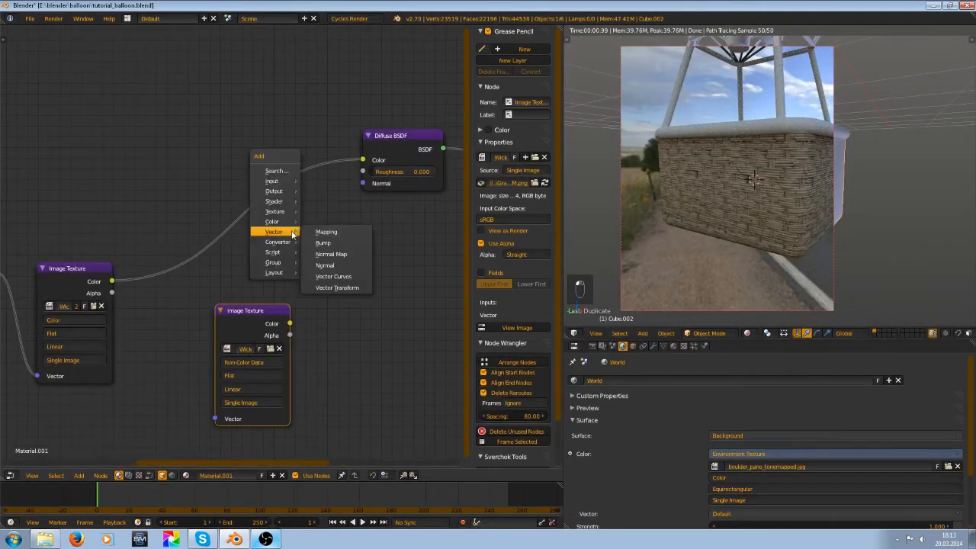
left_click(339, 255)
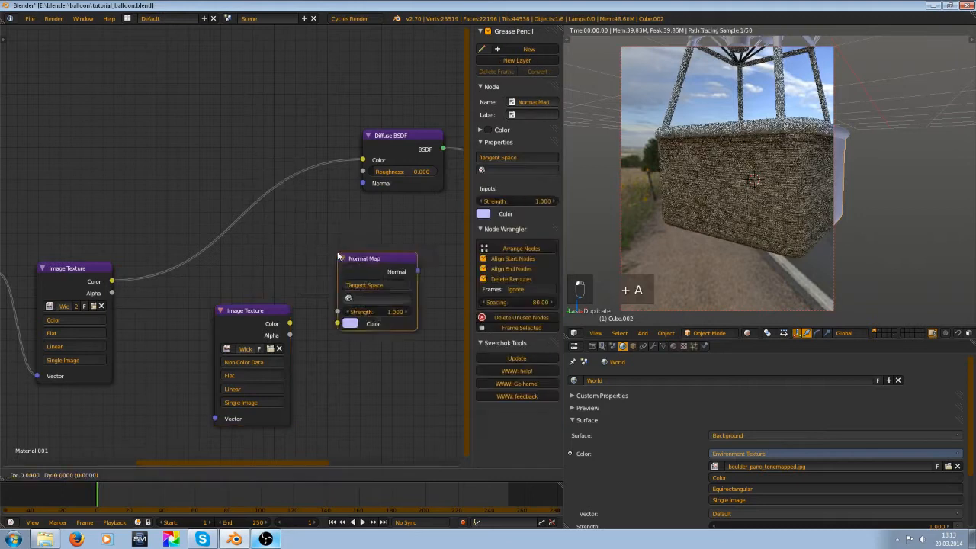
left_click_drag(368, 191, 364, 184)
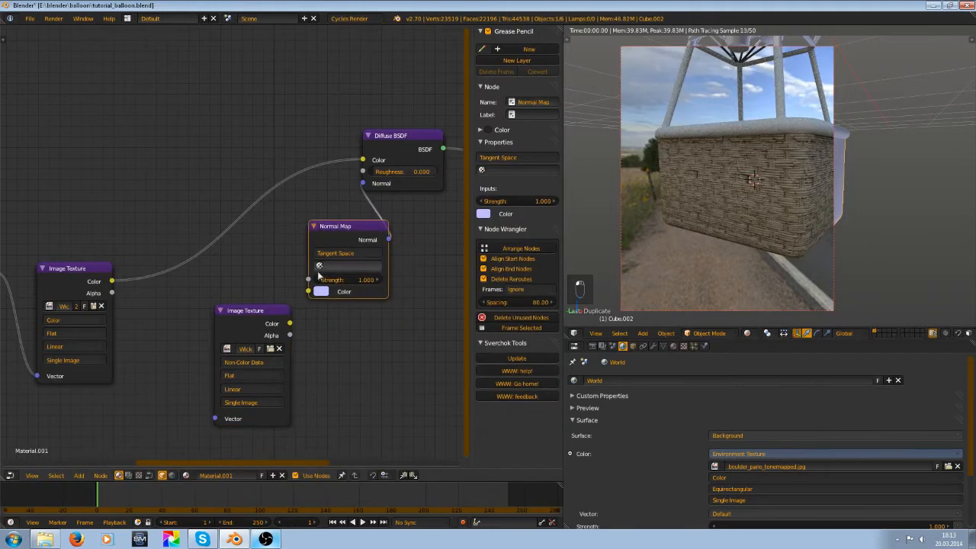
left_click(291, 320)
left_click_drag(311, 294, 308, 292)
- Recalculate the normals of the whole basket mesh to be consistent and return to the rendered view in Object Mode
scroll(752, 224, "up", 2)
middle_click_drag(753, 279, 748, 187)
middle_click_drag(744, 153, 746, 212)
key("z")
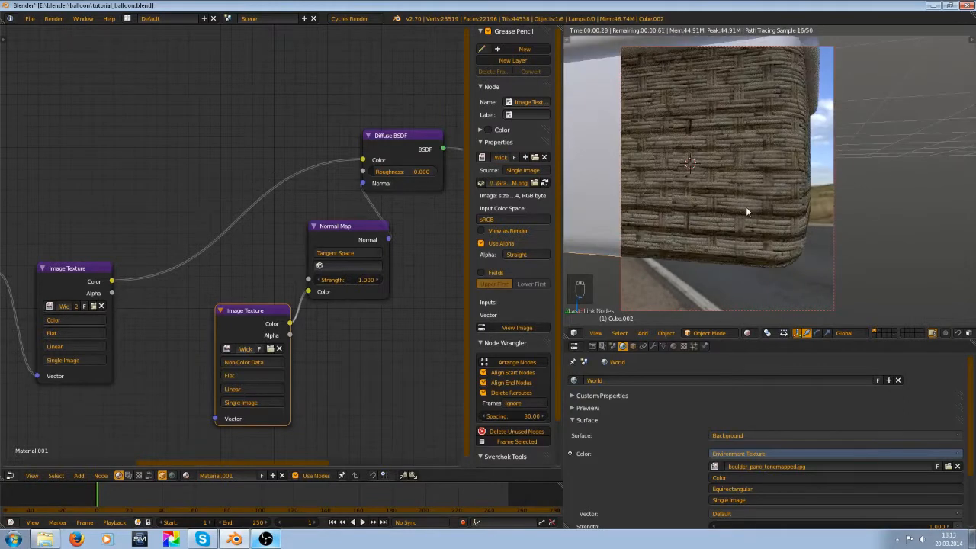
key("Tab")
key("a")
key("a")
key("a")
key("a")
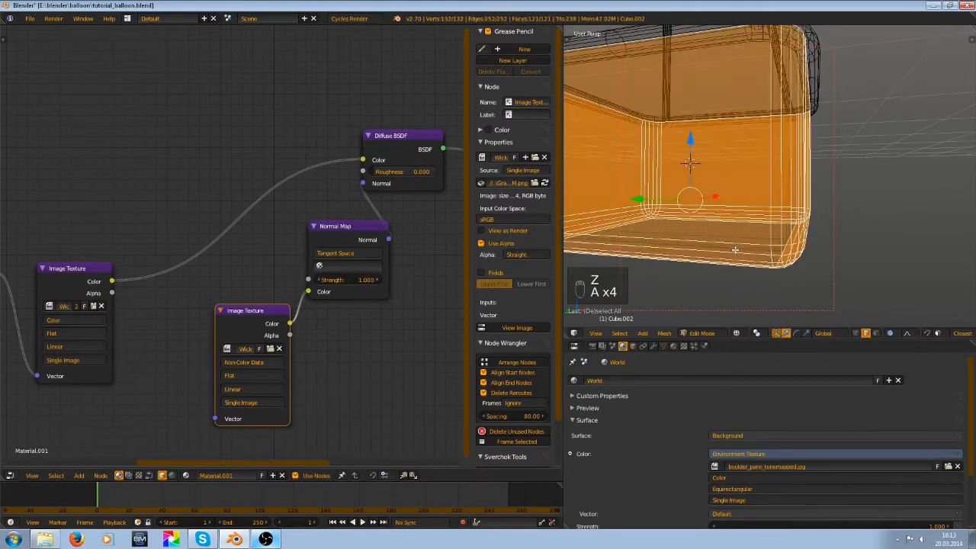
key("ctrl+n")
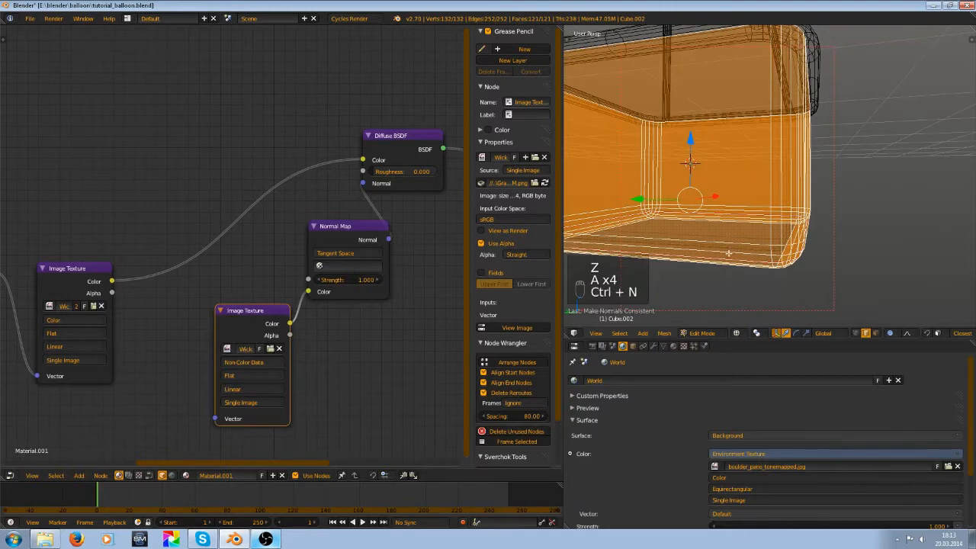
key("Tab")
key("shift+z")
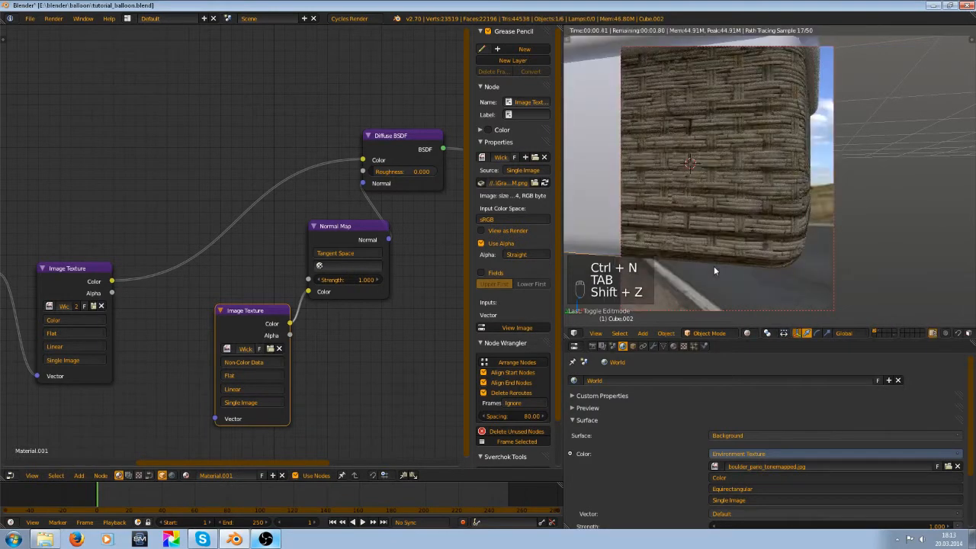
- Set the Normal Map node's strength to 0.5 in the wicker material
middle_click_drag(338, 378, 328, 362)
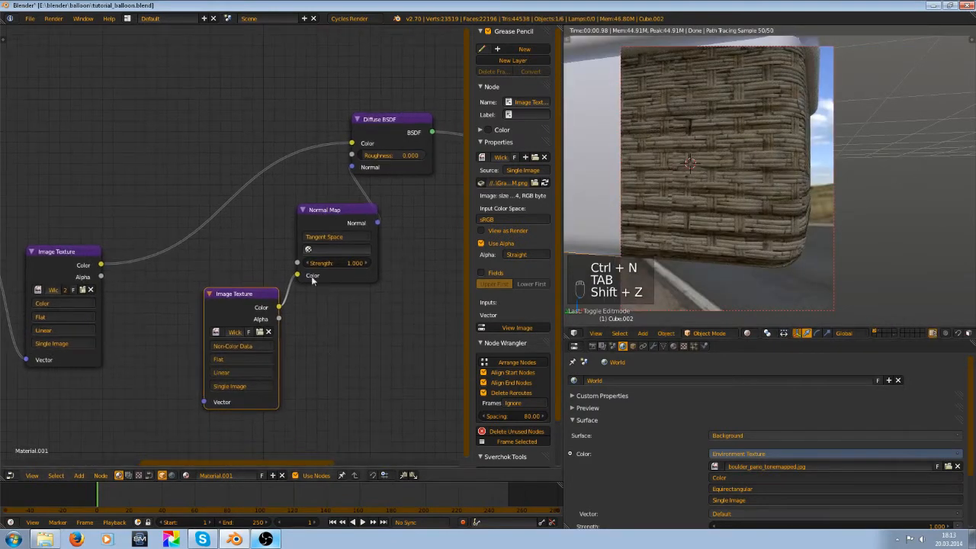
scroll(360, 256, "up", 2)
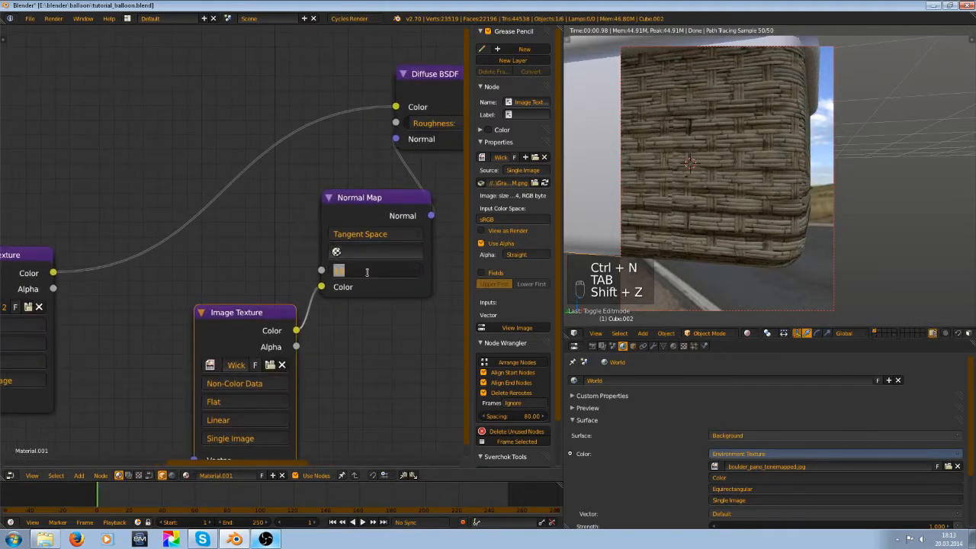
type("5")
key("Return")
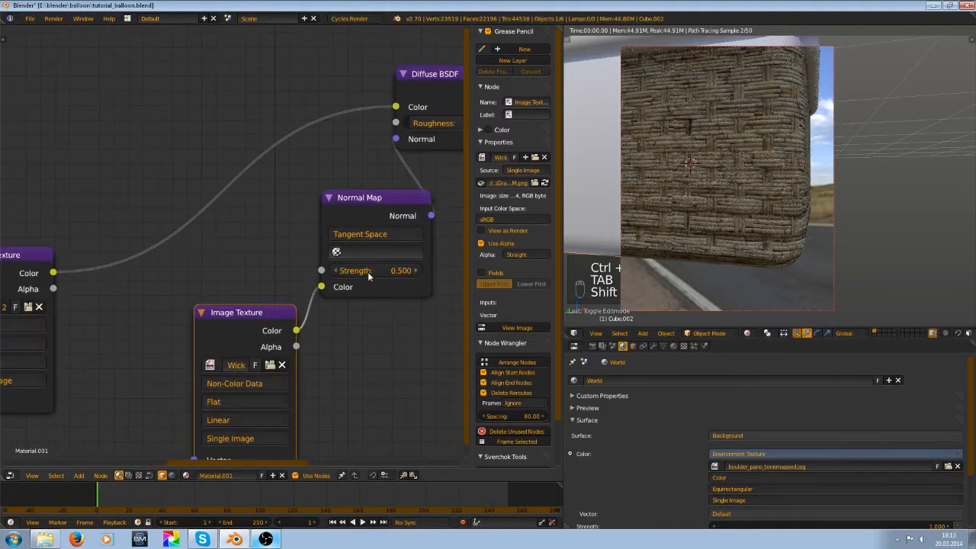
- Check the rendered wicker basket from several angles and save the file over the existing tutorial_balloon.blend
middle_click_drag(810, 175, 807, 168)
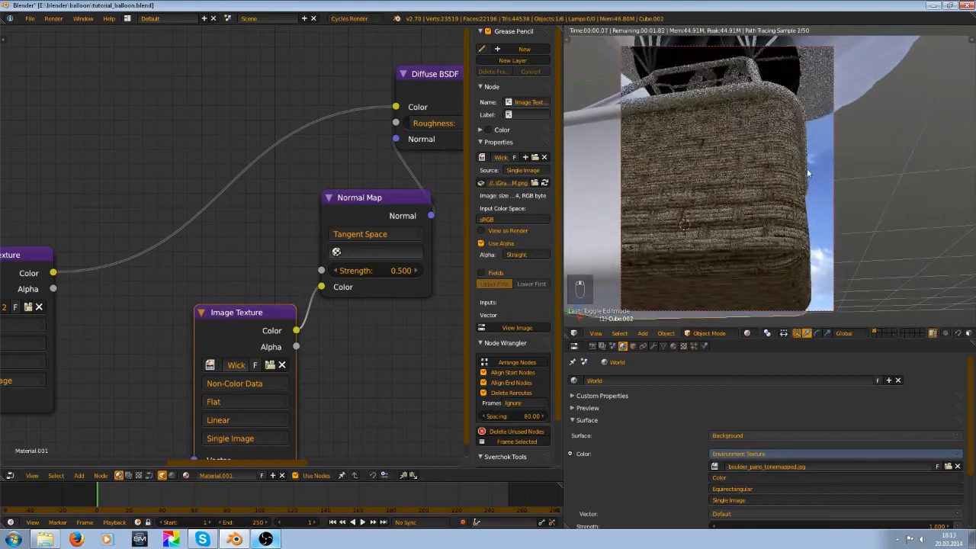
mouse_move(763, 241)
middle_mouse_down()
mouse_move(735, 221)
mouse_move(761, 222)
middle_mouse_up()
key("ctrl+s")
left_click(760, 220)
middle_click_drag(773, 166, 727, 248)
key("ctrl+s")
key("ctrl+s")
scroll(735, 270, "down", 5)
key("ctrl+s")
scroll(727, 247, "up", 5)
middle_click_drag(723, 172, 747, 189)
key("ctrl+s")
left_click(791, 246)
scroll(764, 248, "down", 5)
key("ctrl+s")
left_click(763, 247)
key("ctrl+s")
left_click(729, 227)
key("ctrl+s")
left_click(743, 190)
- Select the basket's tubular rim, give it a new material and delete that material's default shader node
right_click(698, 264)
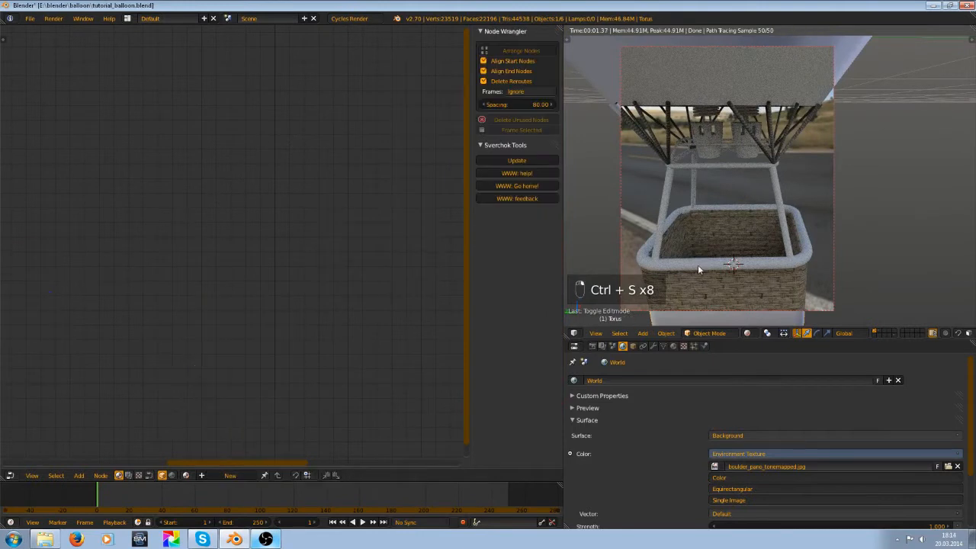
left_click(230, 475)
scroll(275, 336, "up", 2)
key("x")
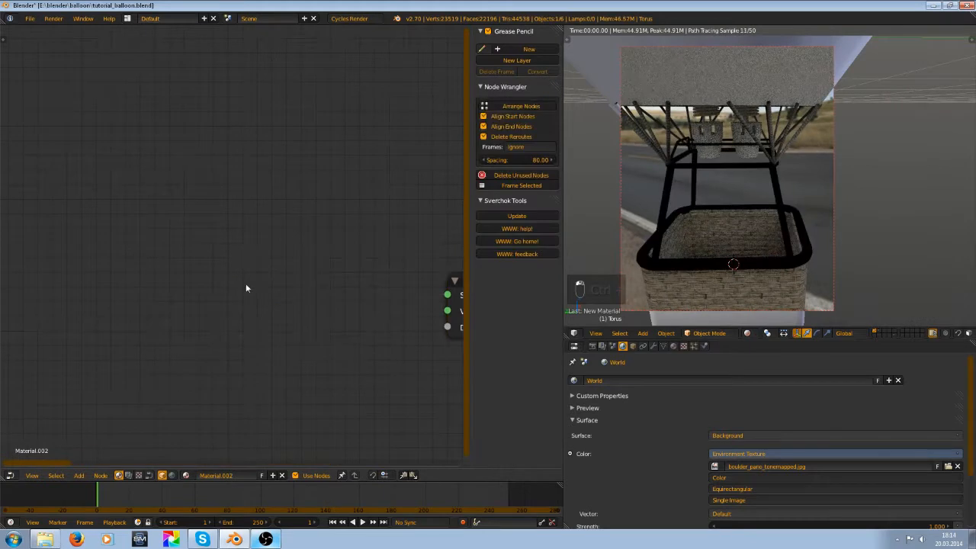
- Add an Anisotropic BSDF to the rim material, connect it to the Material Output's Surface and align it with the output
key("shift+a")
mouse_move(229, 260)
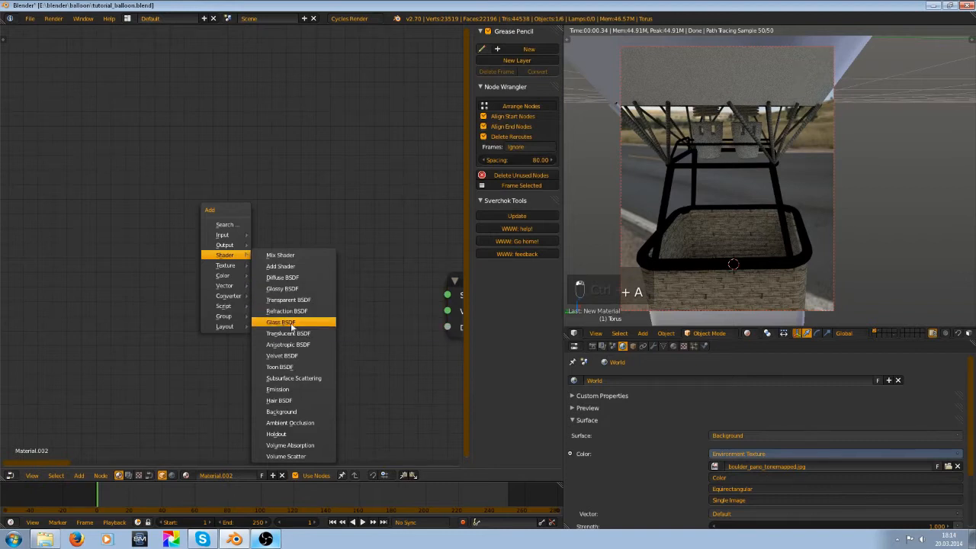
left_click(292, 347)
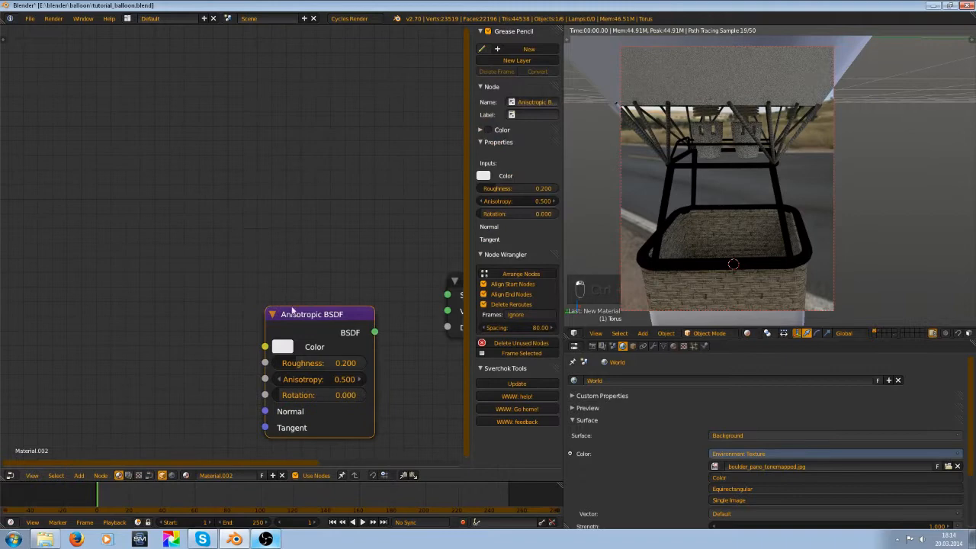
left_click_drag(456, 297, 448, 295)
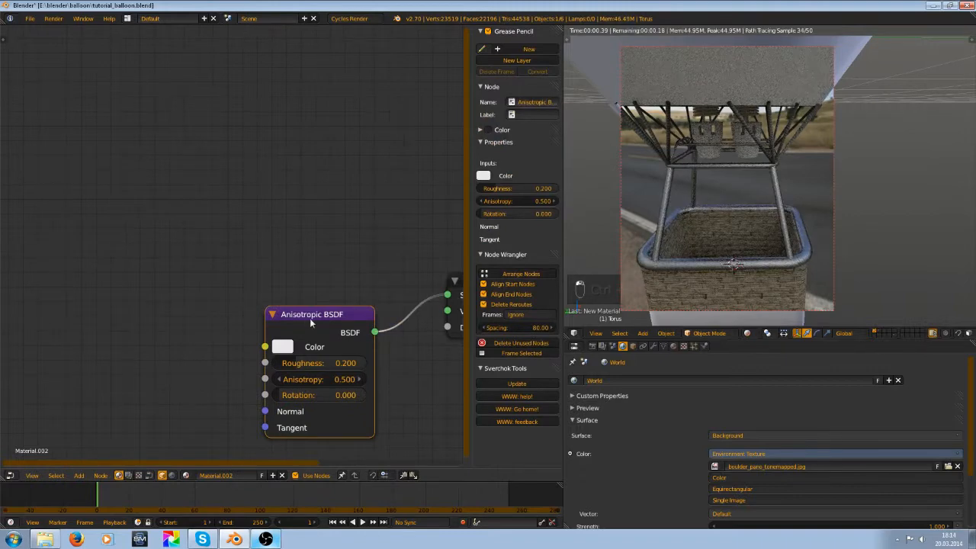
left_click_drag(310, 319, 300, 274)
- Lower the Anisotropic BSDF's roughness to 0.079 and further to 0.048, checking the rim's reflections
scroll(688, 272, "up", 3)
middle_click_drag(703, 294, 709, 115, "shift")
middle_click_drag(752, 81, 745, 170, "shift")
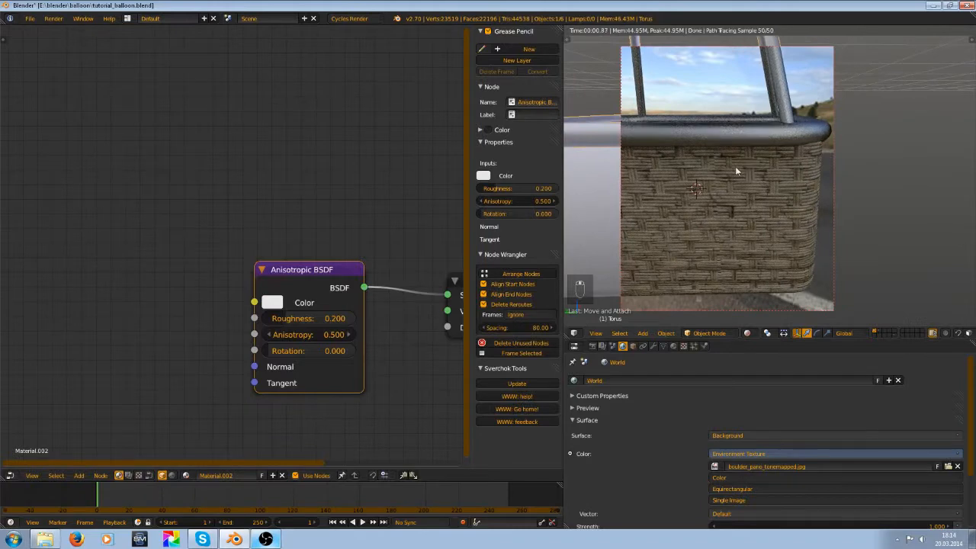
scroll(282, 279, "up", 3)
left_click_drag(293, 279, 61, 291)
left_click_drag(339, 279, 306, 273)
middle_click_drag(776, 156, 765, 223)
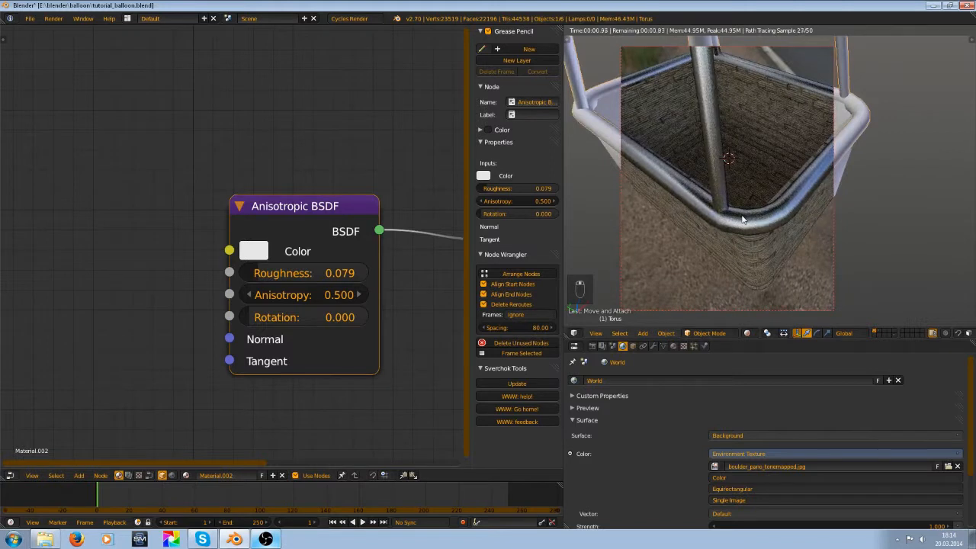
scroll(715, 239, "down", 4)
scroll(717, 240, "up", 5)
left_click_drag(320, 273, 292, 273)
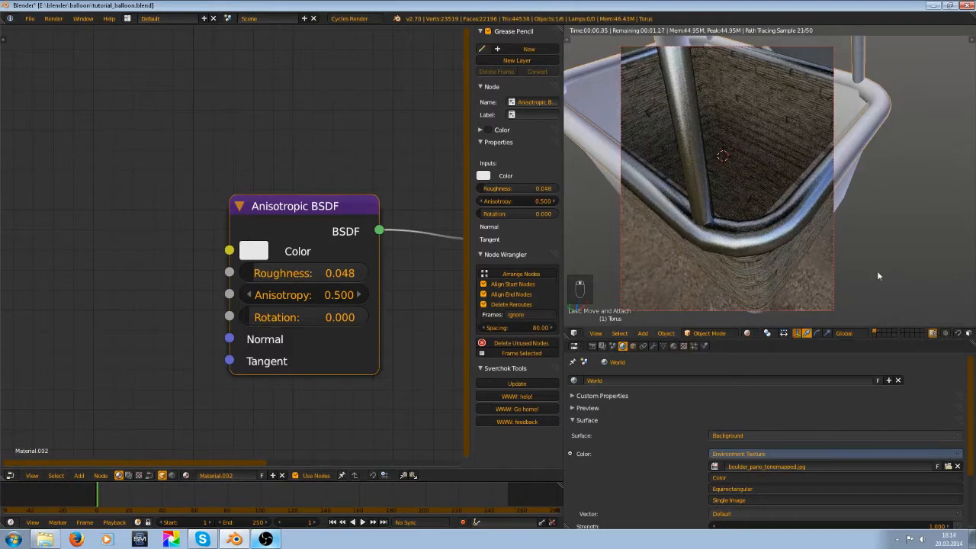
- Save the balloon file and inspect the metal rim's corner up close
middle_click_drag(743, 252, 705, 196)
key("ctrl+s")
key("ctrl+s")
scroll(731, 197, "up", 3)
key("ctrl+s")
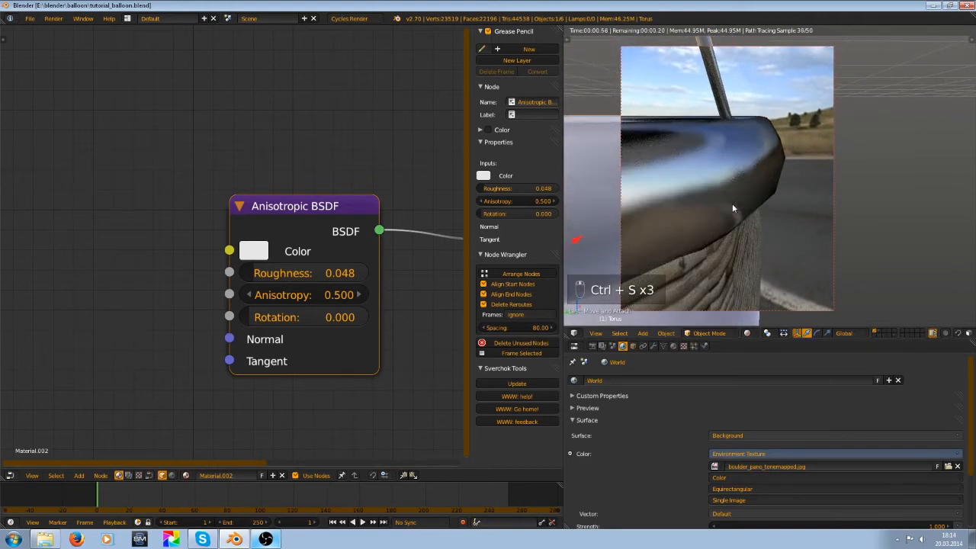
- Set the Anisotropic BSDF's roughness to 0.023 and anisotropy to 0.700, saving the file
left_click_drag(347, 268, 281, 278)
left_click(357, 296)
left_click(357, 296)
left_click(357, 296)
left_click(357, 296)
key("ctrl+s")
key("ctrl+s")
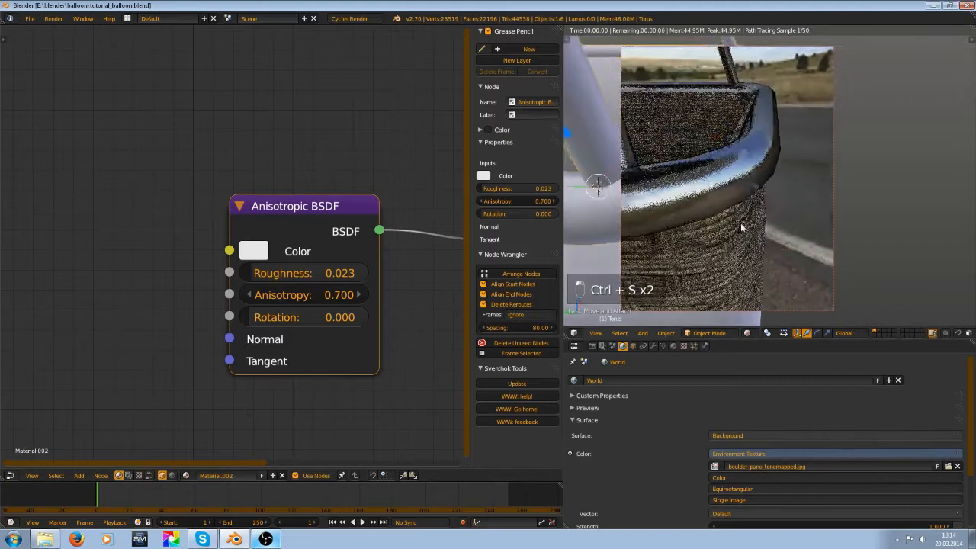
- Save the file again and check the metal rim's render from close up and from a distance
scroll(263, 345, "down", 1)
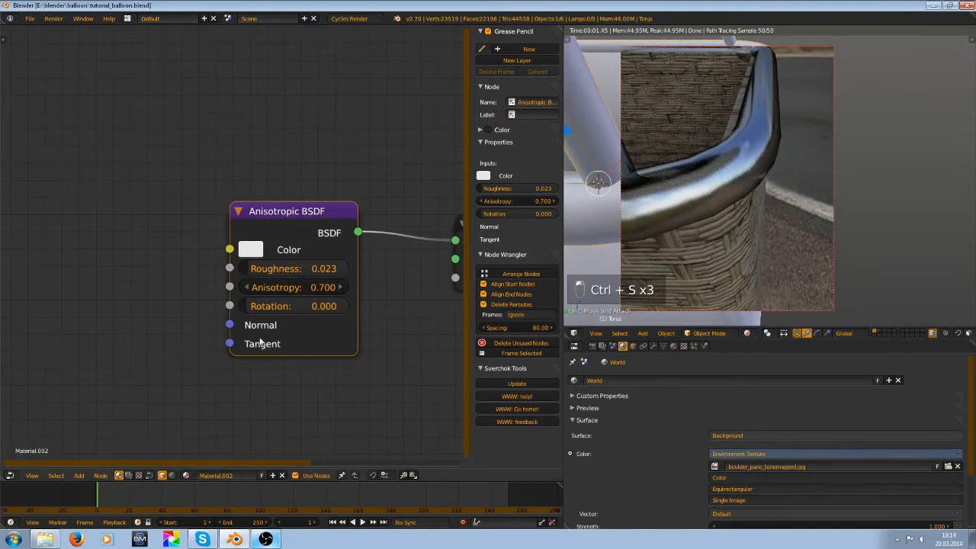
left_click_drag(198, 347, 189, 349)
scroll(740, 206, "down", 3)
key("ctrl+s")
left_click(741, 207)
scroll(754, 210, "down", 3)
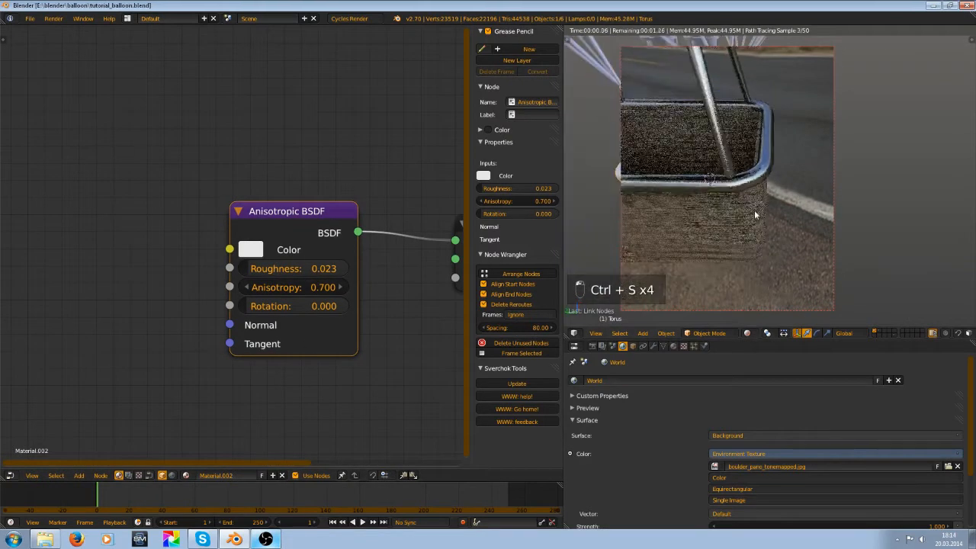
scroll(721, 109, "down", 2)
key("ctrl+s")
scroll(756, 196, "down", 3)
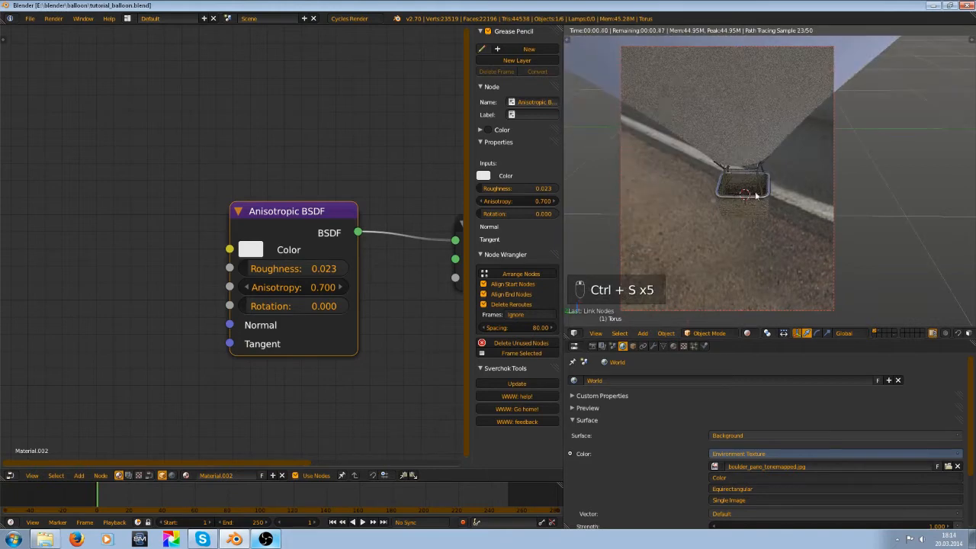
scroll(734, 183, "up", 6)
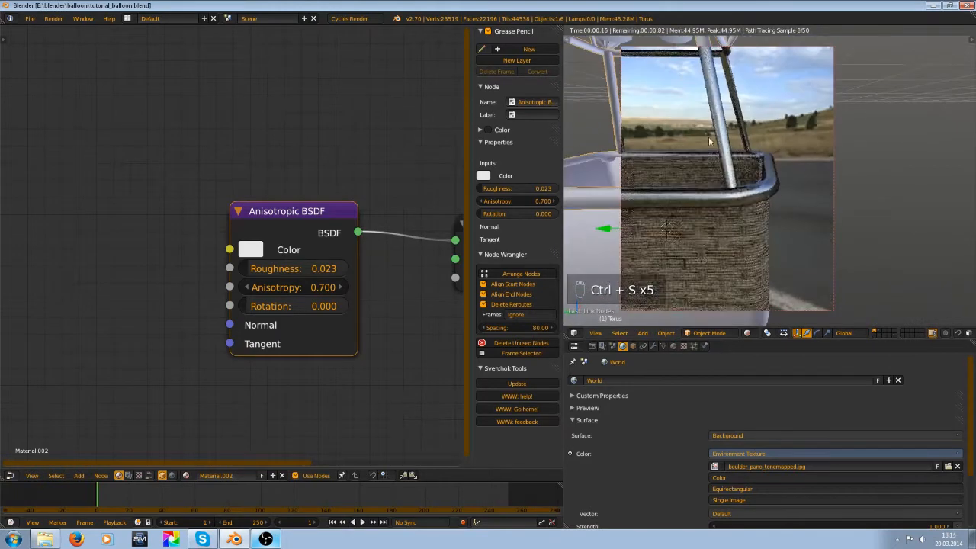
- Select a rope curve above the basket and spread its material's Image Texture and Diffuse BSDF nodes apart
middle_click_drag(746, 246, 745, 181)
right_click(745, 181)
scroll(376, 192, "down", 2)
middle_click_drag(134, 245, 292, 287)
left_click_drag(292, 287, 64, 200)
scroll(372, 293, "down", 1)
middle_click_drag(374, 294, 343, 258)
left_click_drag(369, 241, 352, 179)
left_click_drag(44, 170, 80, 168)
- Duplicate the rope's Image Texture node, place the copy below the Diffuse BSDF link and set it to Non-Color Data
left_click(79, 168)
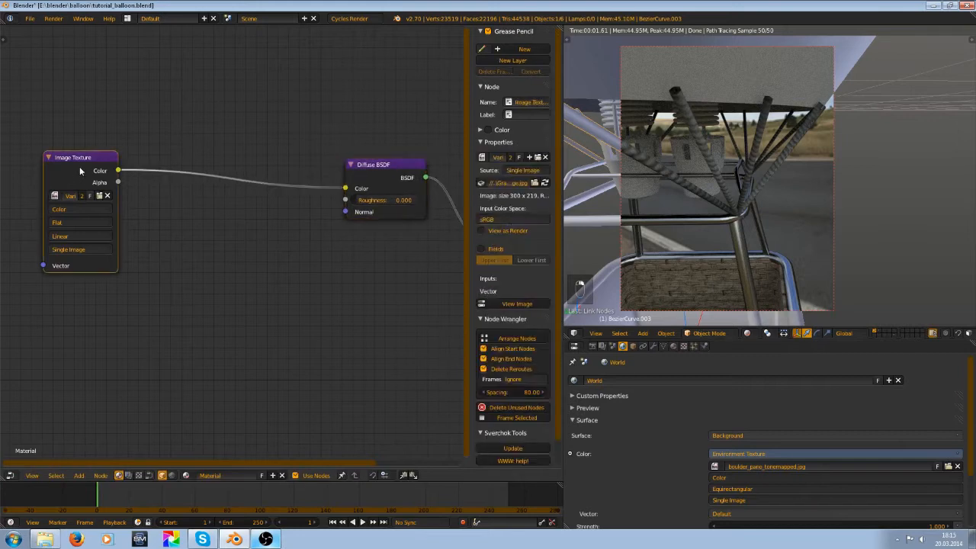
key("shift+d")
left_click(254, 278)
left_click(251, 291)
- Load the second Various0315 image, the PNG version from the Grafiken folder, into the duplicated Image Texture node
left_click(270, 302)
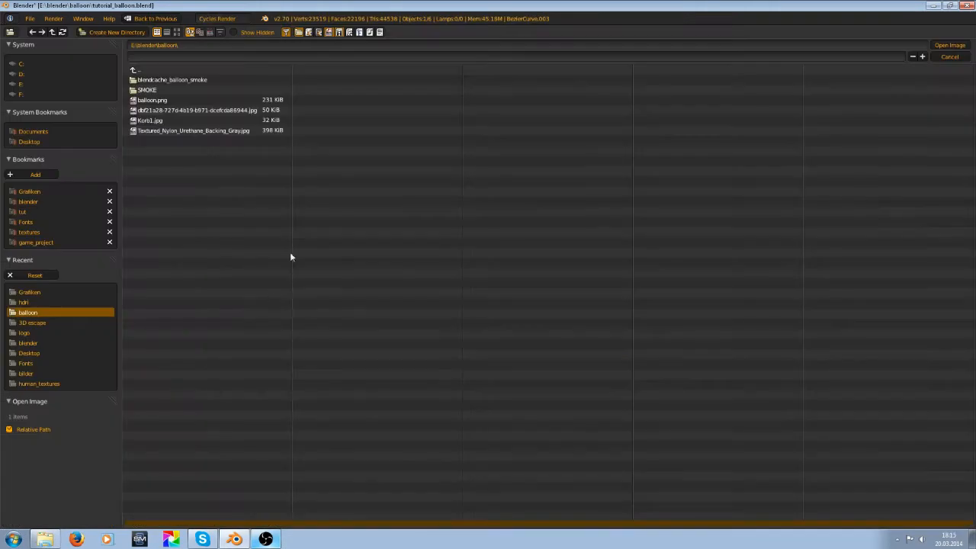
left_click(30, 193)
left_click(177, 32)
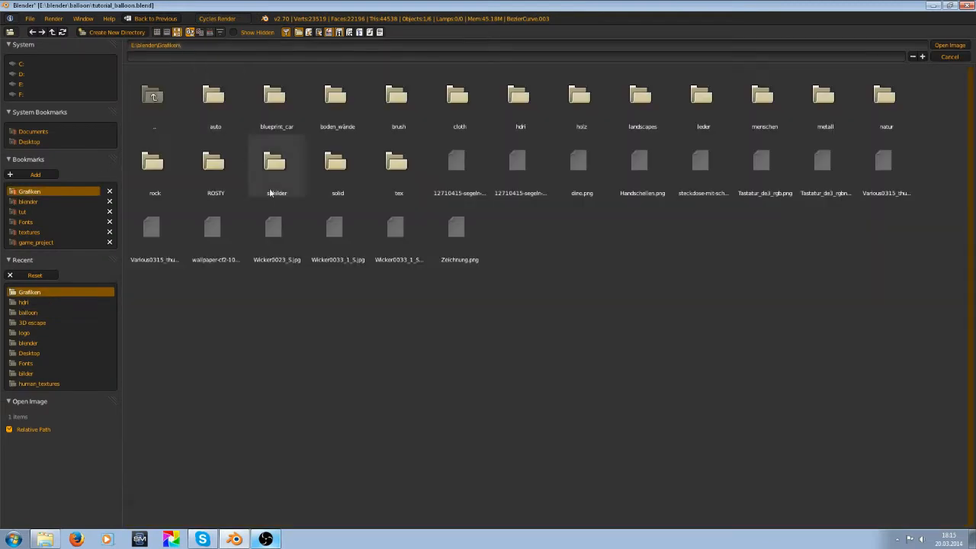
double_click(156, 229)
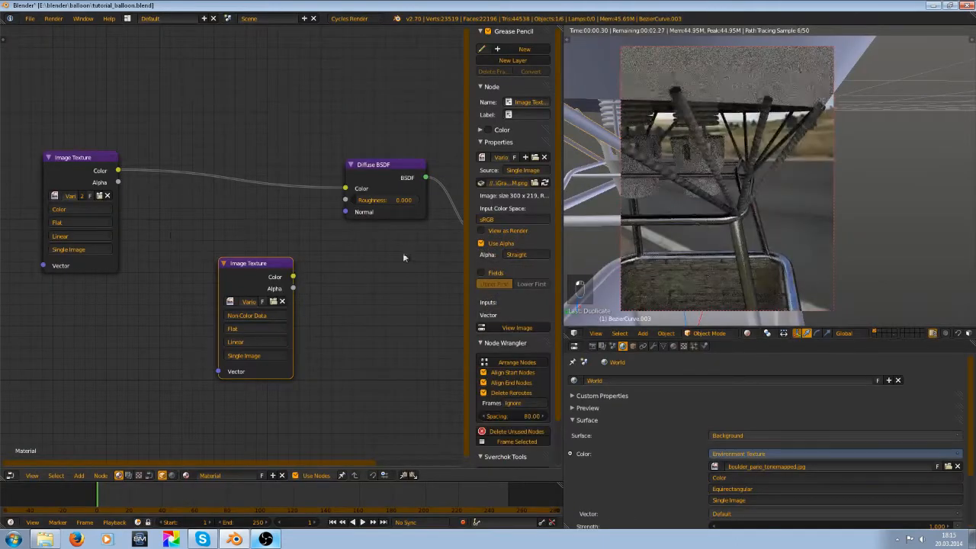
- Move the Diffuse BSDF up, link the duplicated texture's Color to its Normal input and shift that texture node away from it
middle_click_drag(341, 261, 257, 272)
scroll(356, 245, "down", 2)
left_click_drag(299, 184, 287, 138)
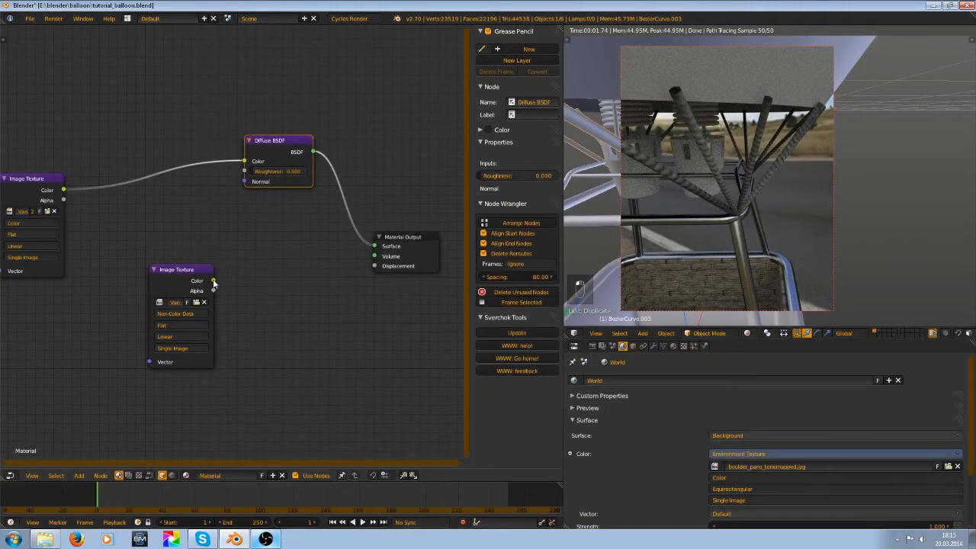
left_click_drag(213, 280, 244, 181)
middle_click_drag(236, 249, 343, 279)
left_click(279, 294)
left_click_drag(280, 293, 221, 305)
- Insert a Normal Map node into the link between the rope's Non-Color Image Texture and the Diffuse BSDF
key("shift+a")
mouse_move(305, 330)
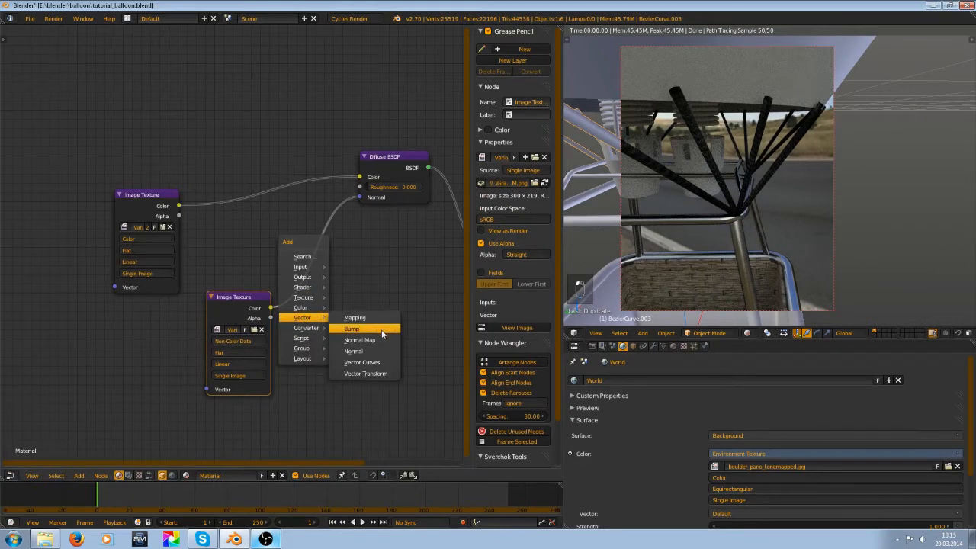
left_click(360, 340)
left_click(328, 275)
scroll(337, 311, "up", 2)
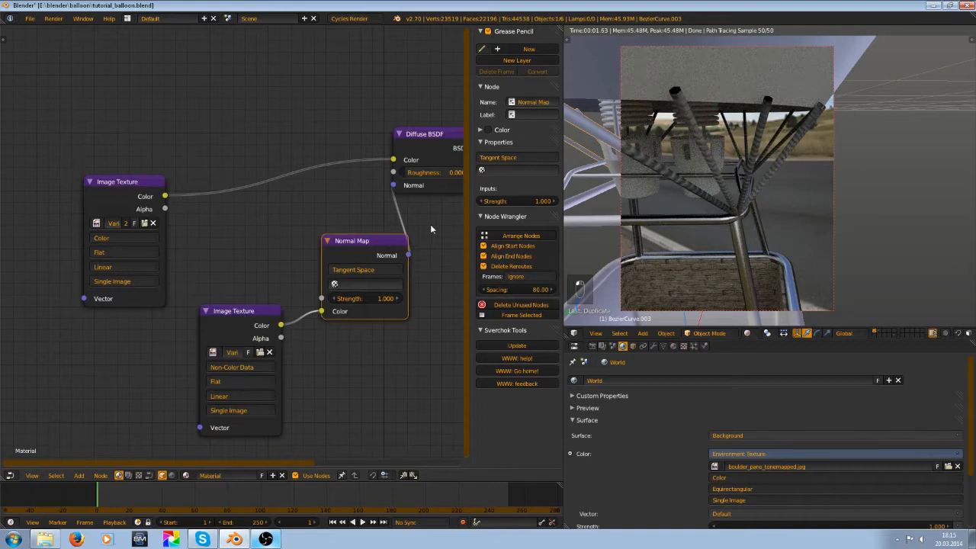
- Reposition the rope material's Normal Map node and Non-Color Image Texture node so their links run clearly
left_click_drag(373, 245, 331, 223)
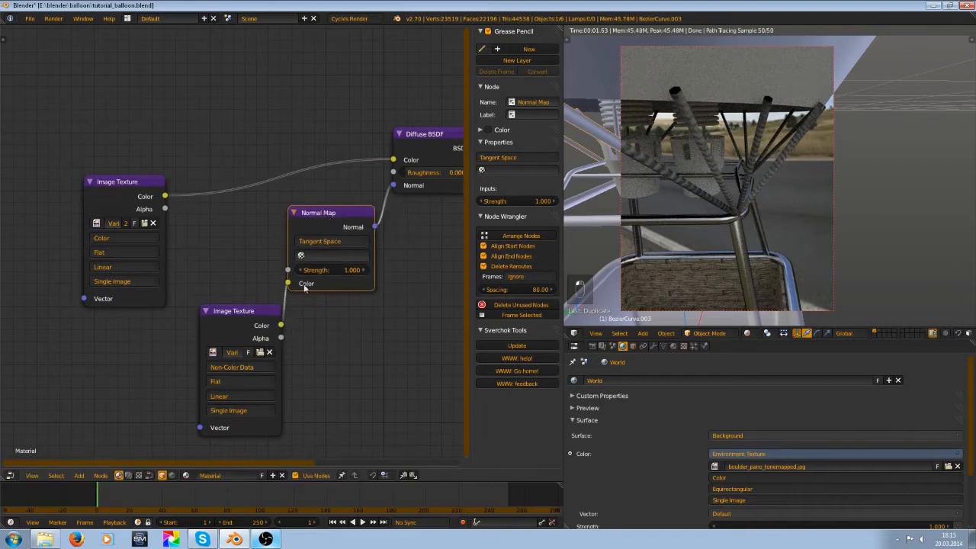
mouse_move(732, 229)
middle_mouse_down()
mouse_move(778, 215)
mouse_move(763, 198)
mouse_move(748, 229)
middle_mouse_up()
middle_click_drag(245, 313, 289, 281)
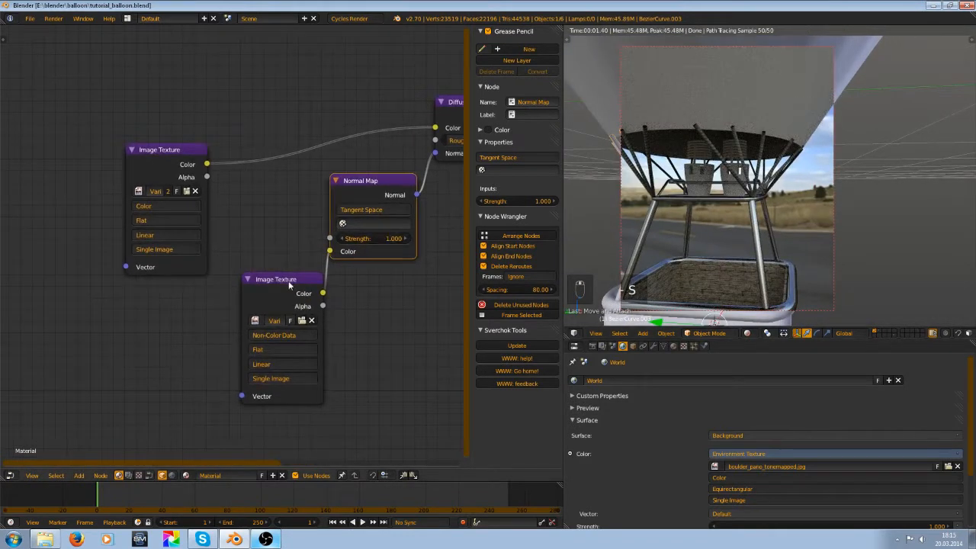
left_click_drag(288, 281, 226, 286)
left_click_drag(358, 186, 337, 216)
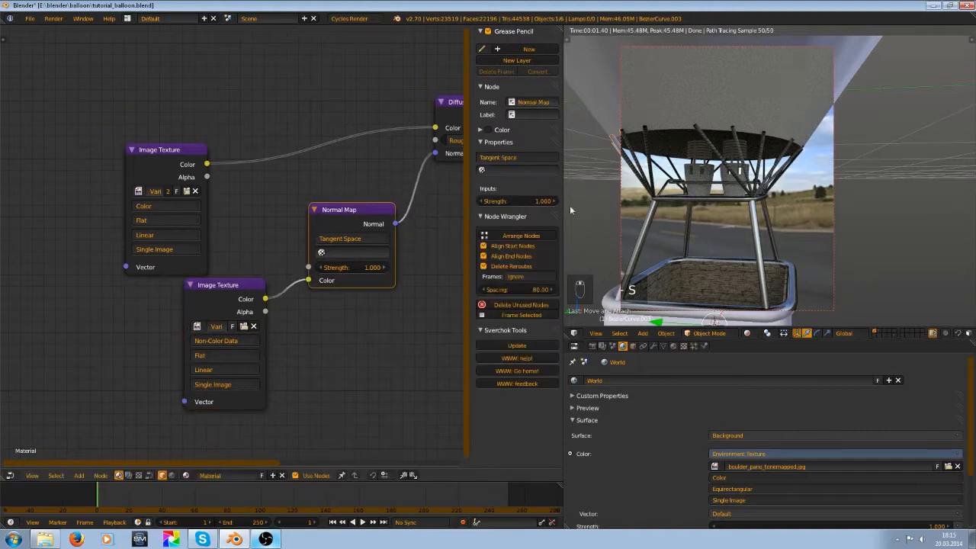
- Save the blend file and delete one of the two burners beneath the balloon's opening
key("ctrl+s")
key("ctrl+s")
middle_click_drag(707, 210, 767, 200)
right_click(744, 187)
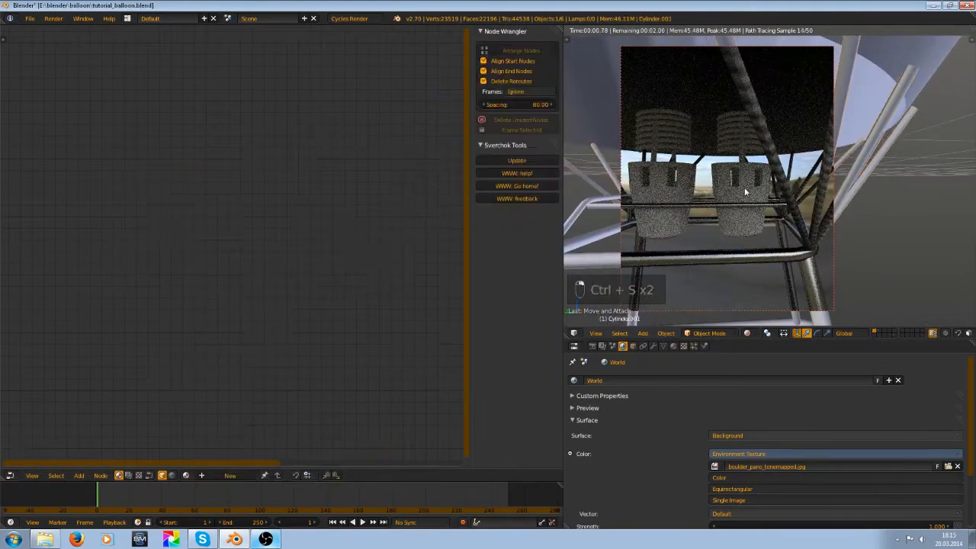
key("z")
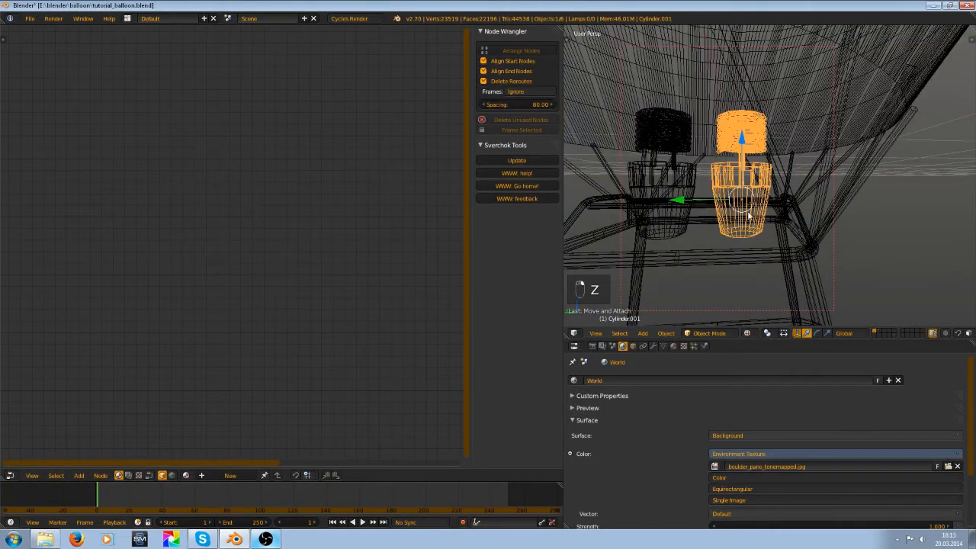
right_click(677, 197)
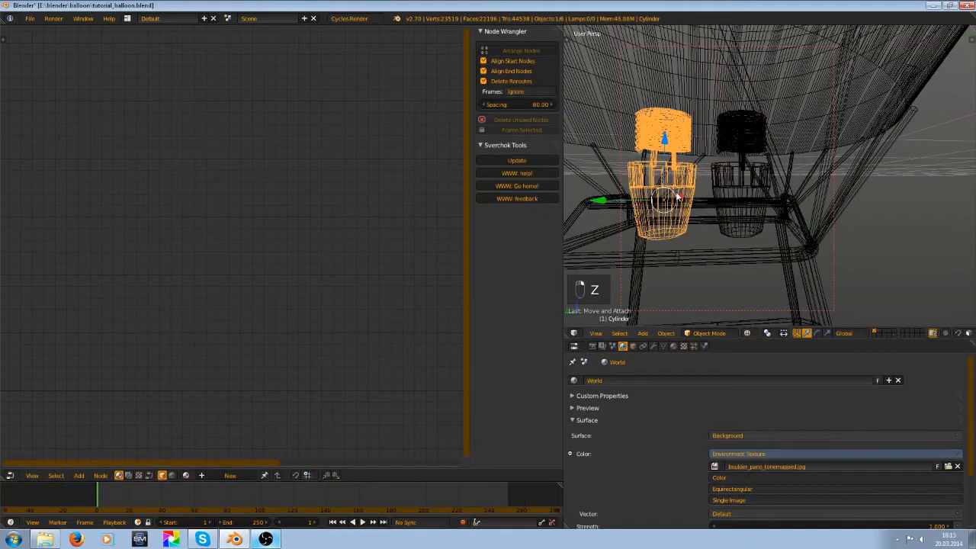
key("Delete")
- Make a linked duplicate of the remaining burner in side view and place it about 0.13 units beside the original along Y
key("KP_1")
key("KP_5")
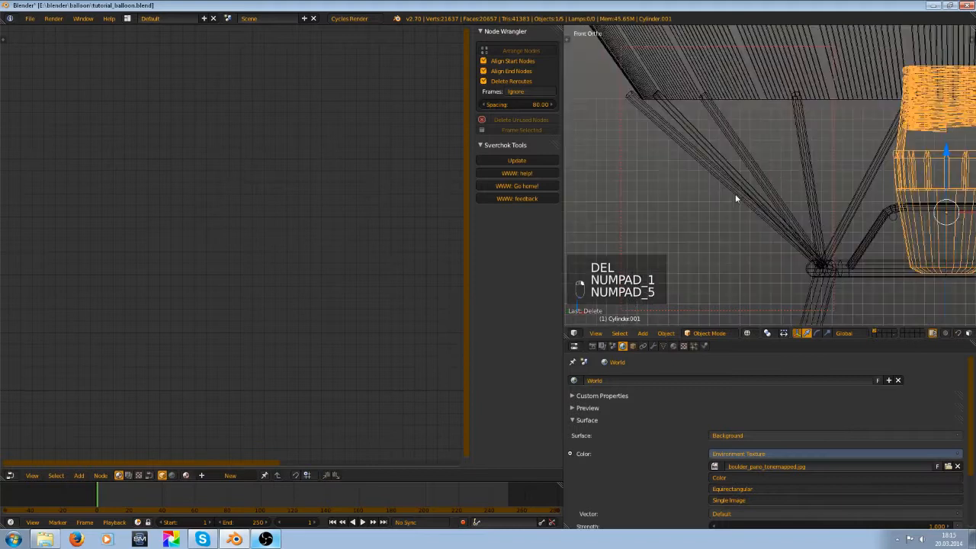
scroll(804, 236, "down", 2)
key("KP_3")
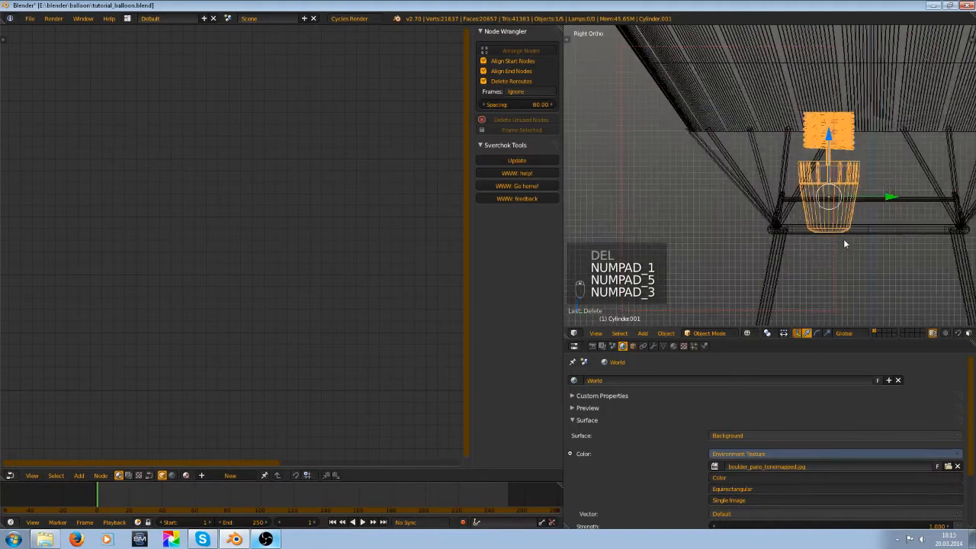
middle_click_drag(872, 220, 753, 222, "shift")
scroll(753, 222, "up", 3)
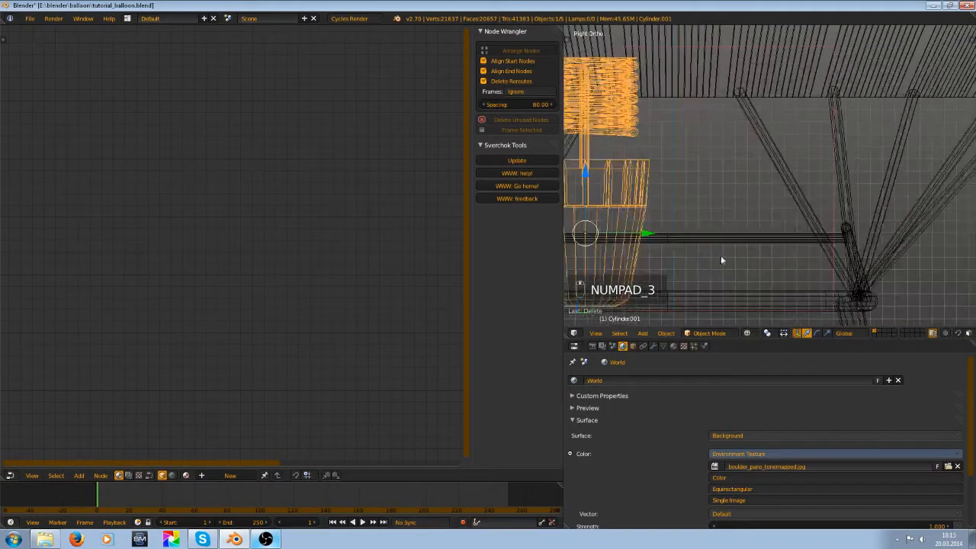
middle_click_drag(720, 255, 754, 201, "shift")
key("alt+d")
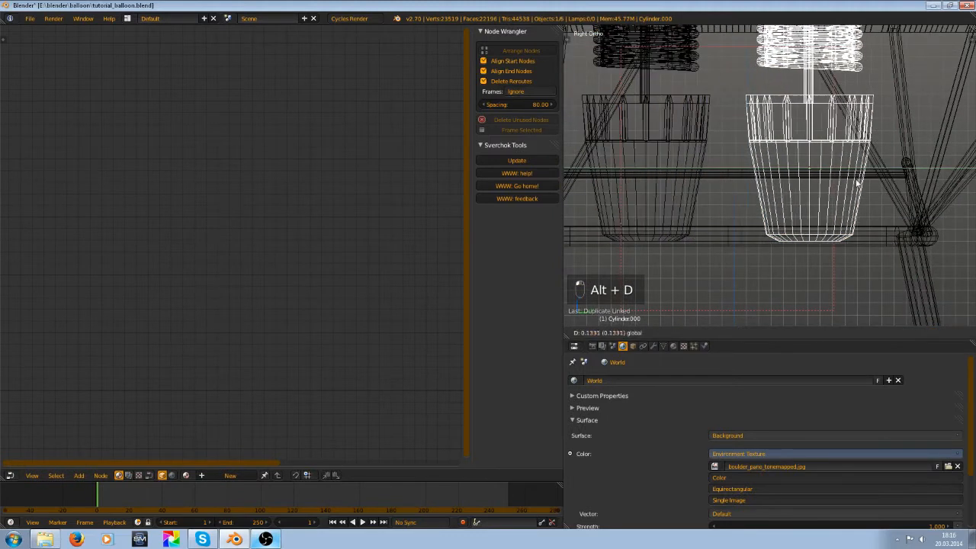
left_click(839, 181)
scroll(828, 181, "down", 3)
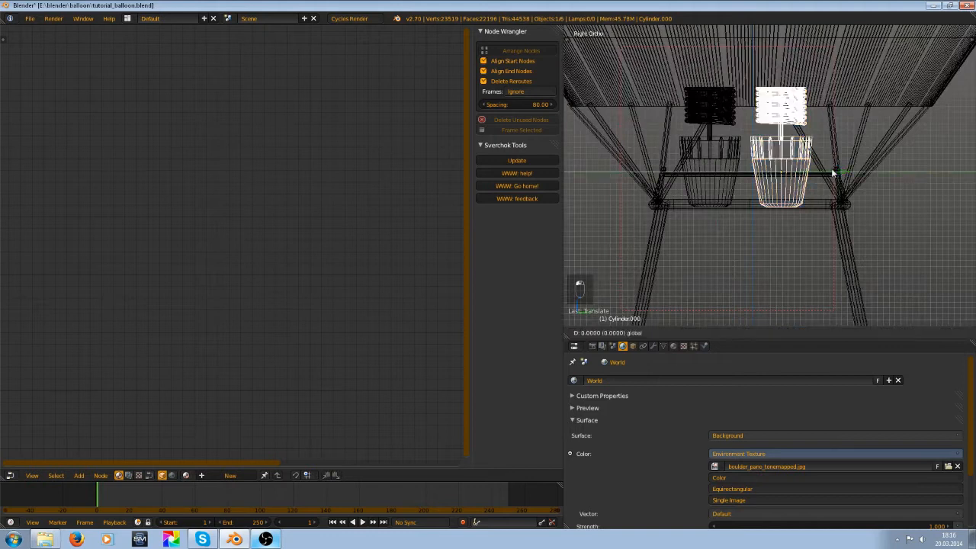
- Open the original burner's mesh for editing, reveal all its hidden geometry and deselect everything
right_click(716, 176)
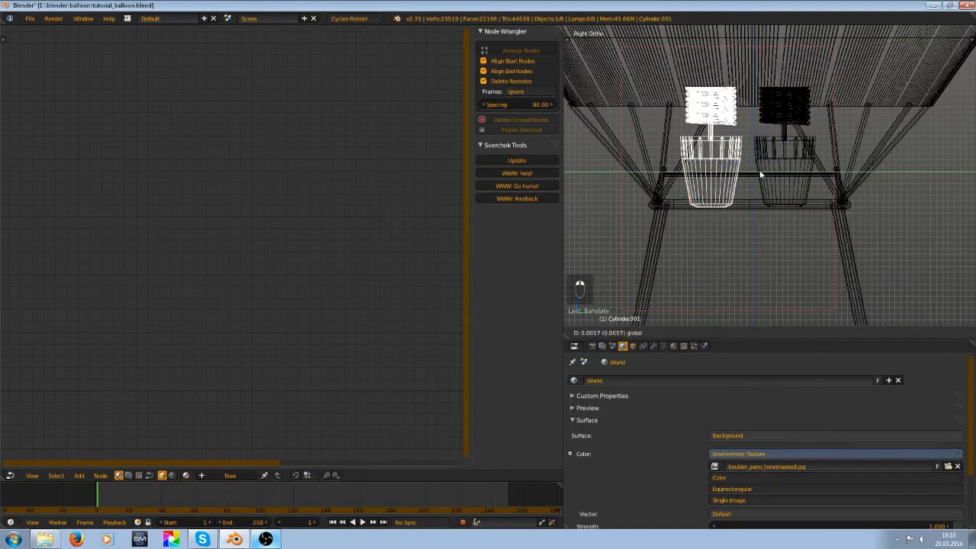
key("Tab")
scroll(681, 100, "up", 4)
key("a")
key("a")
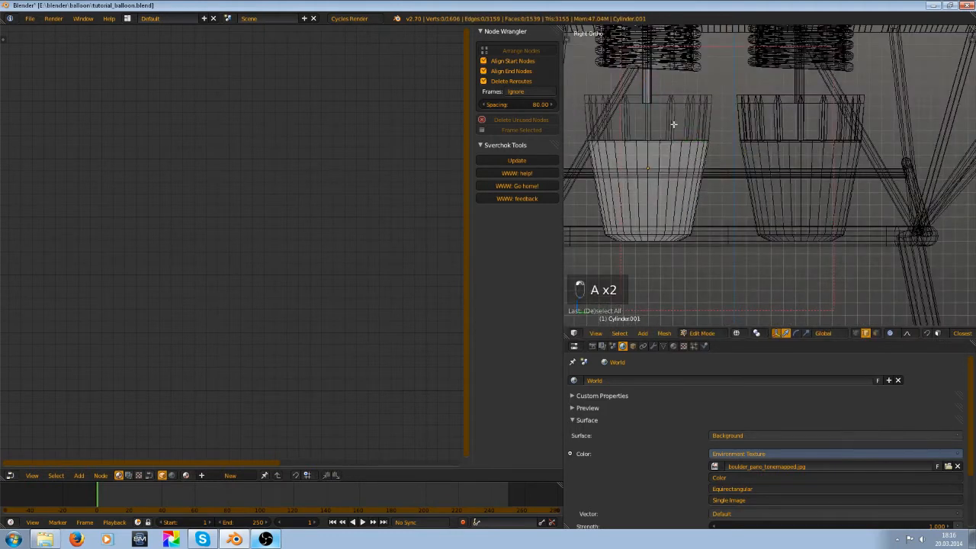
key("alt+h")
key("a")
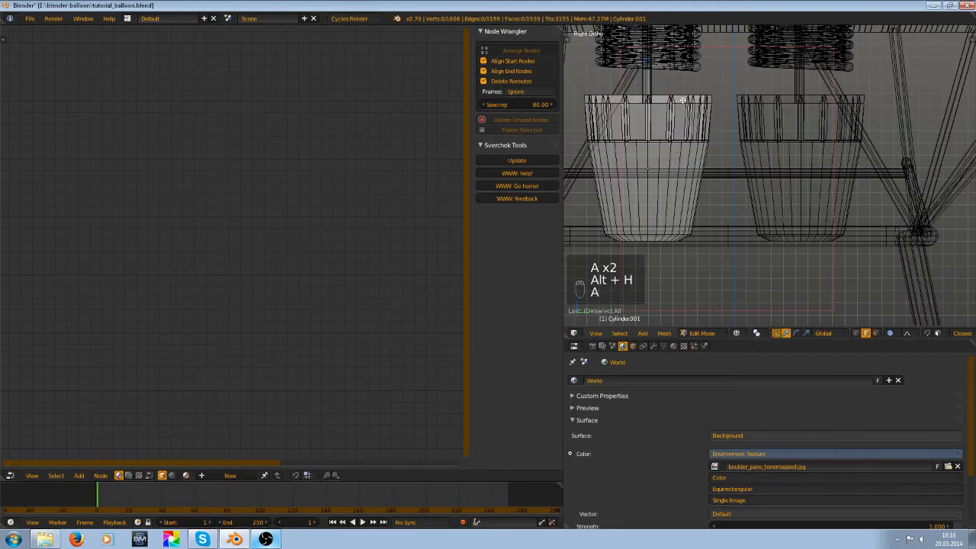
- Select the burner's slotted upper ring and create a new material in the burner's first slot
key("l")
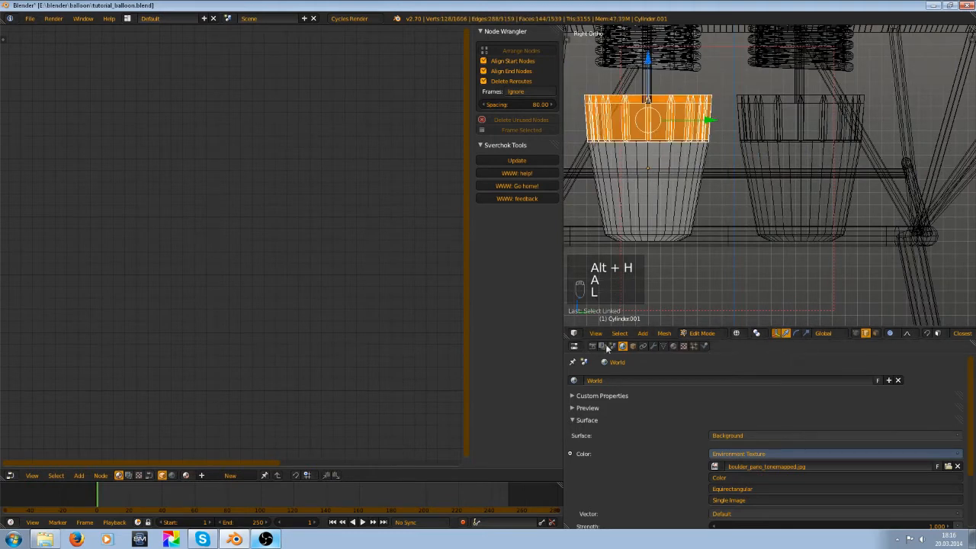
left_click(226, 475)
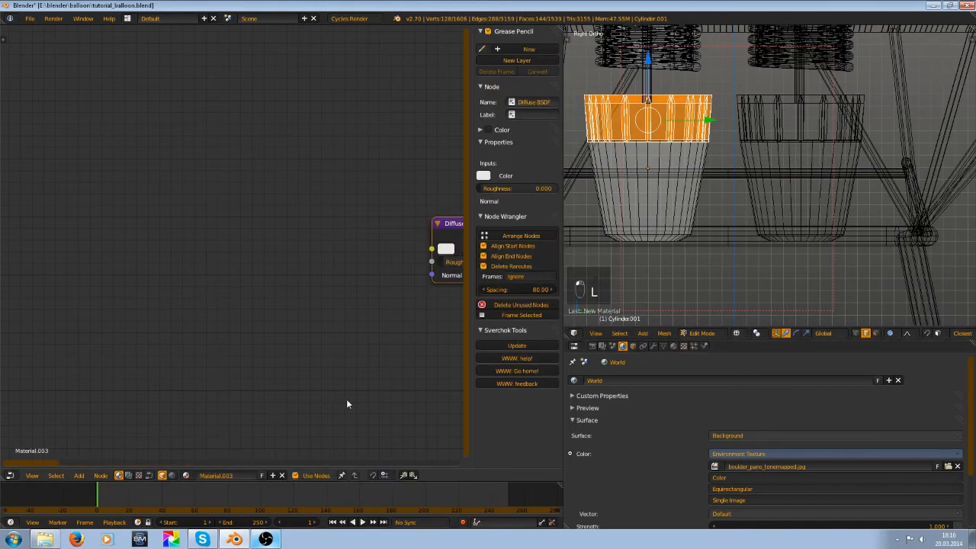
left_click(674, 346)
scroll(821, 407, "up", 5)
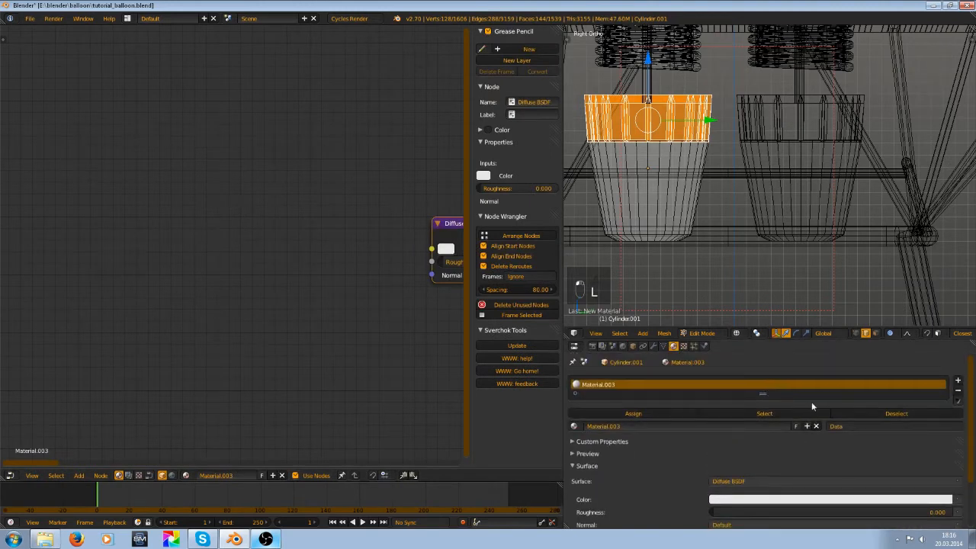
- Add a second material slot with a new material and assign it to the burner's lower tapered cup
left_click(958, 382)
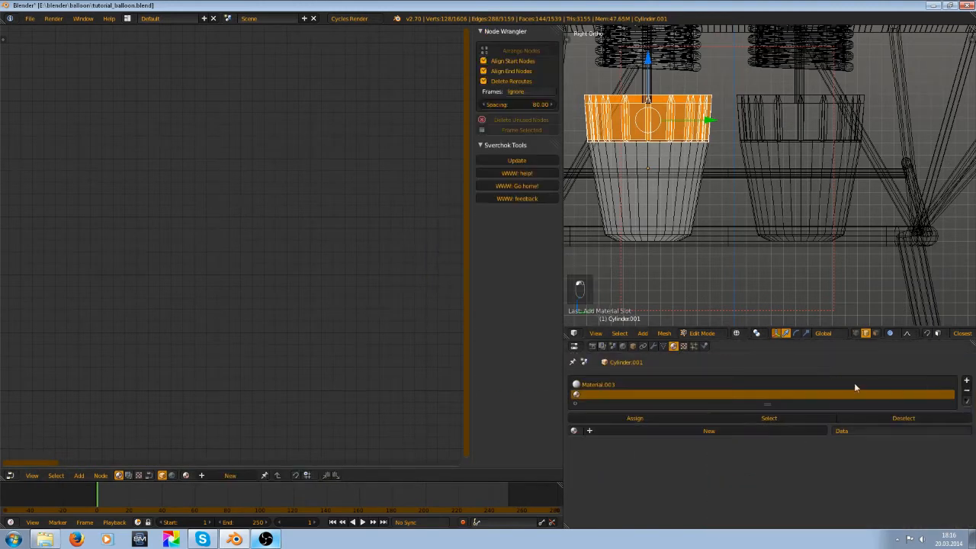
left_click(723, 431)
key("a")
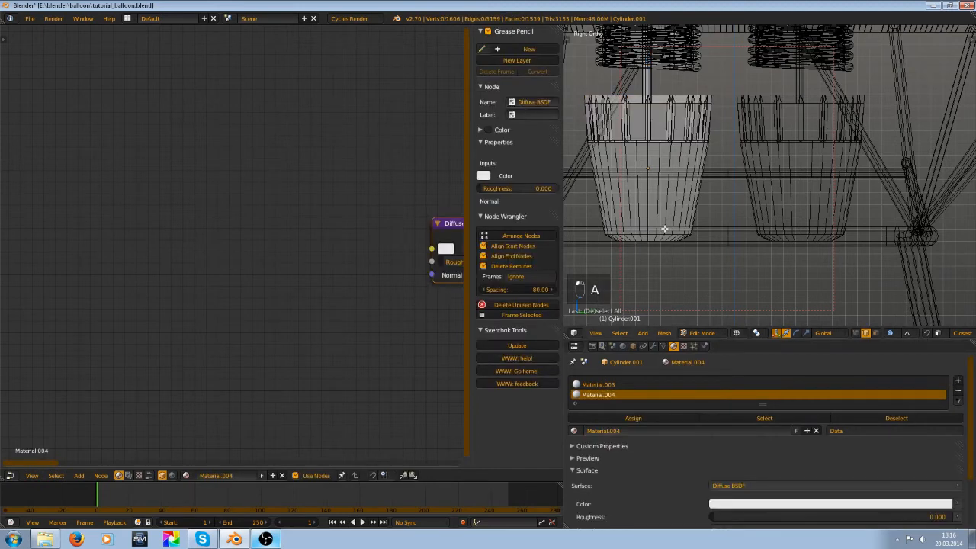
key("l")
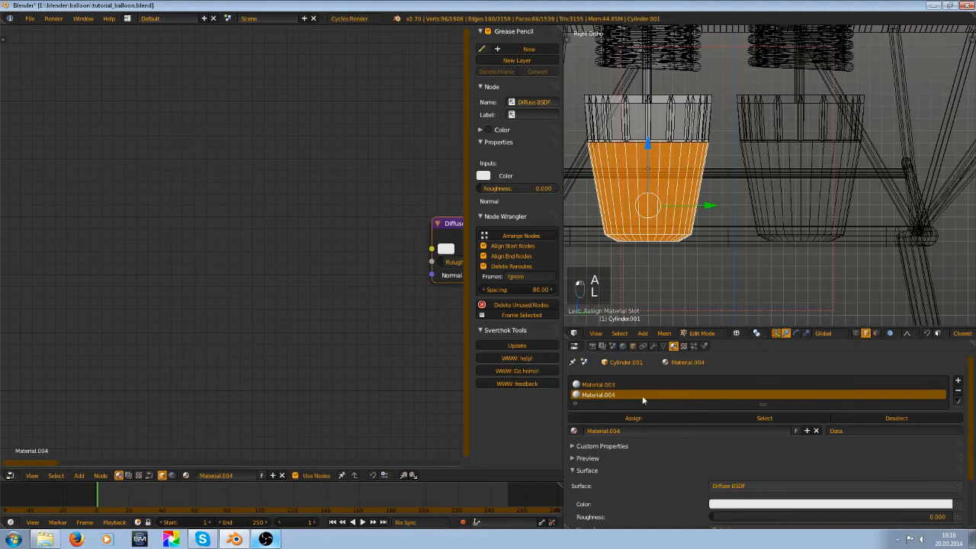
- Select the burner's coil and assign it a new material in a third material slot
key("a")
key("l")
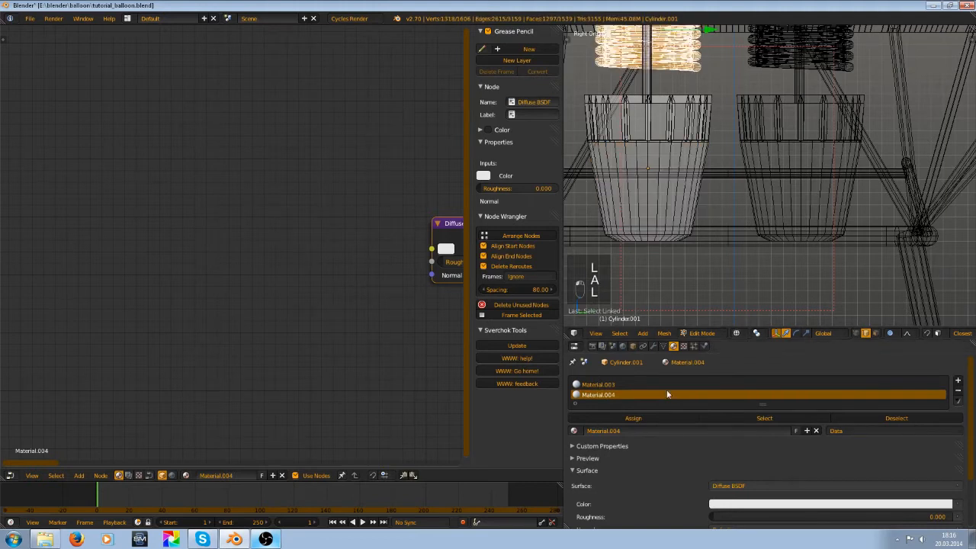
left_click(958, 380)
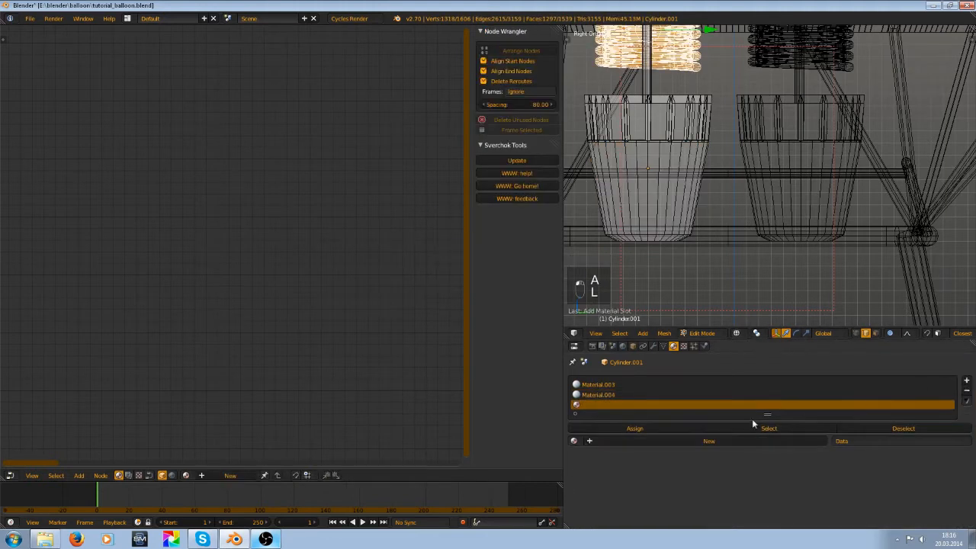
left_click(644, 440)
left_click(639, 429)
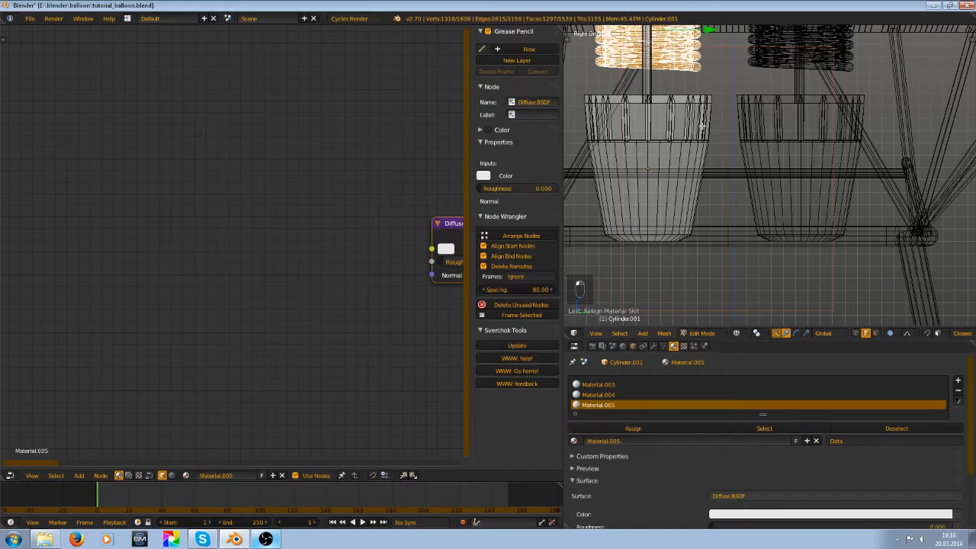
- Select only the two upright supports between the burner's slotted ring and coil in front view
key("KP_1")
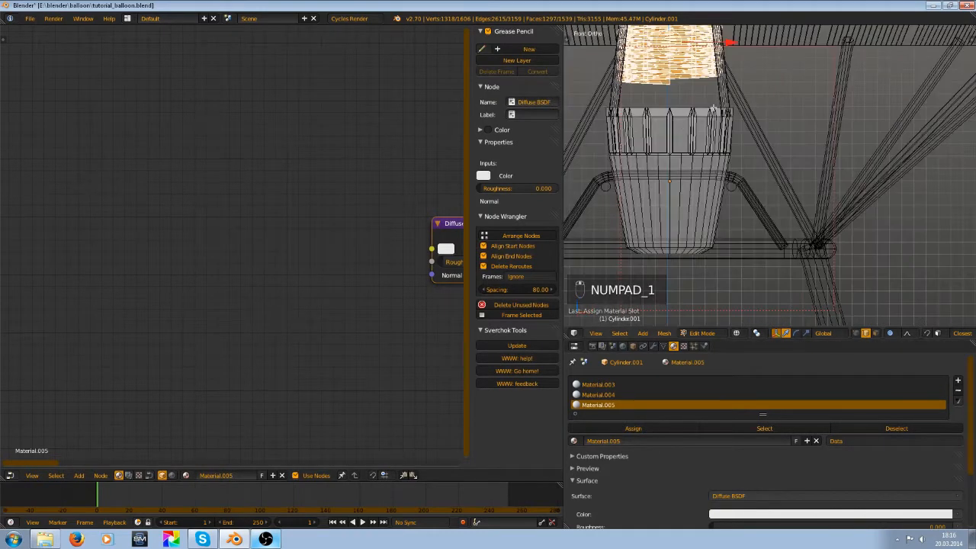
key("a")
key("a")
key("l")
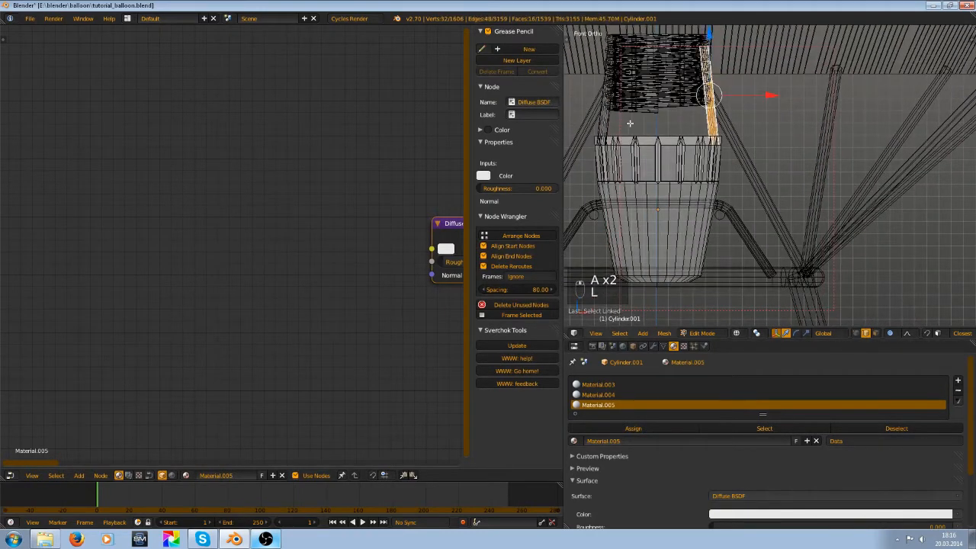
key("l")
- Replace the third slot's material with the existing Anisotropic BSDF material, Material.002
left_click(574, 441)
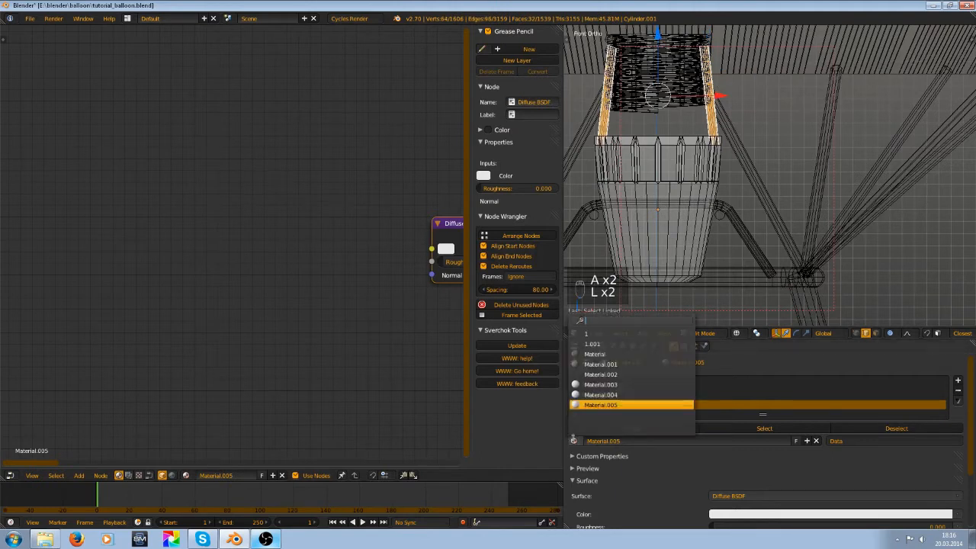
left_click(598, 354)
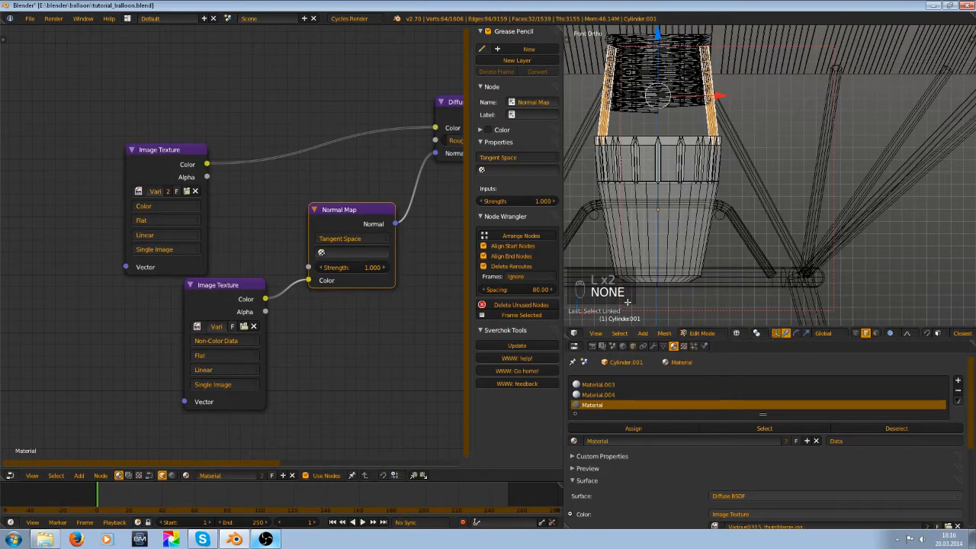
scroll(377, 216, "down", 3)
middle_click_drag(369, 195, 314, 220)
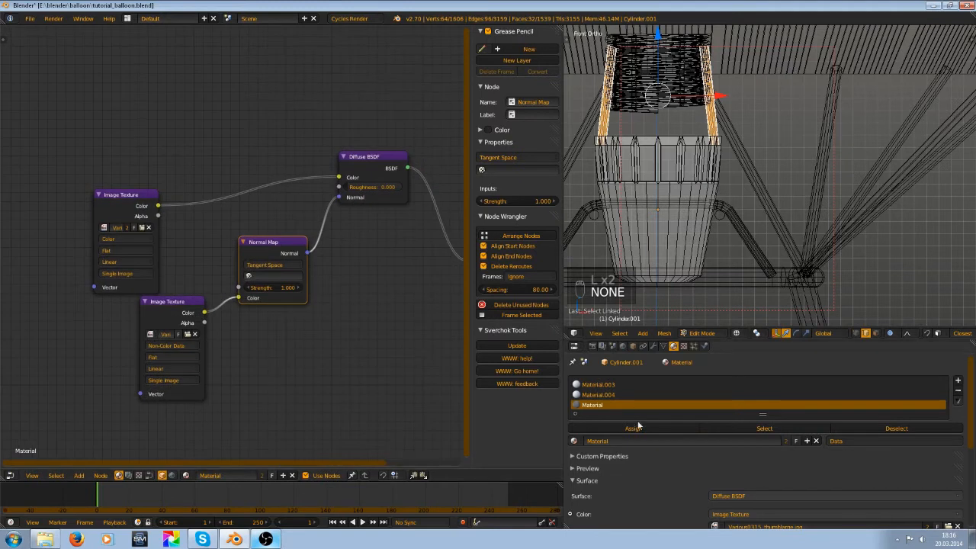
left_click(573, 442)
left_click(606, 374)
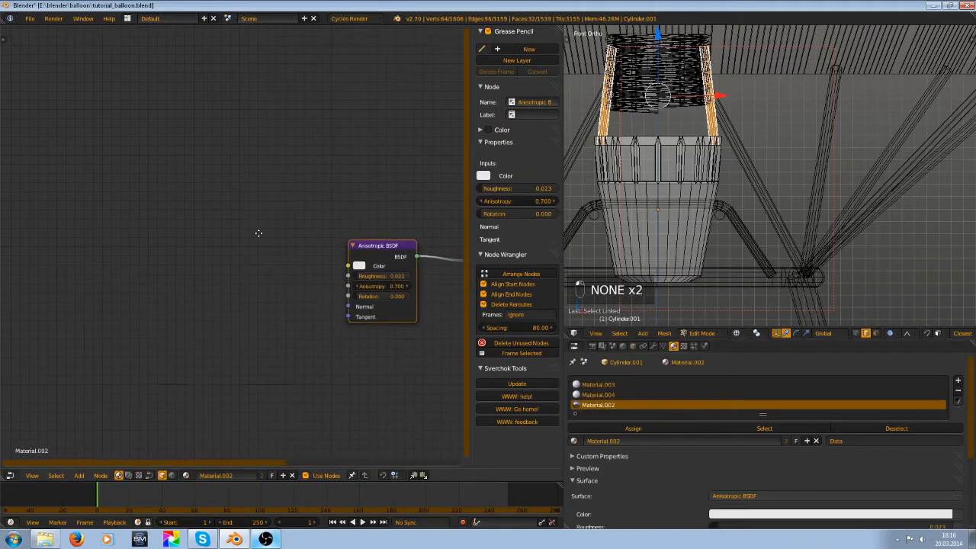
middle_click_drag(258, 233, 211, 266)
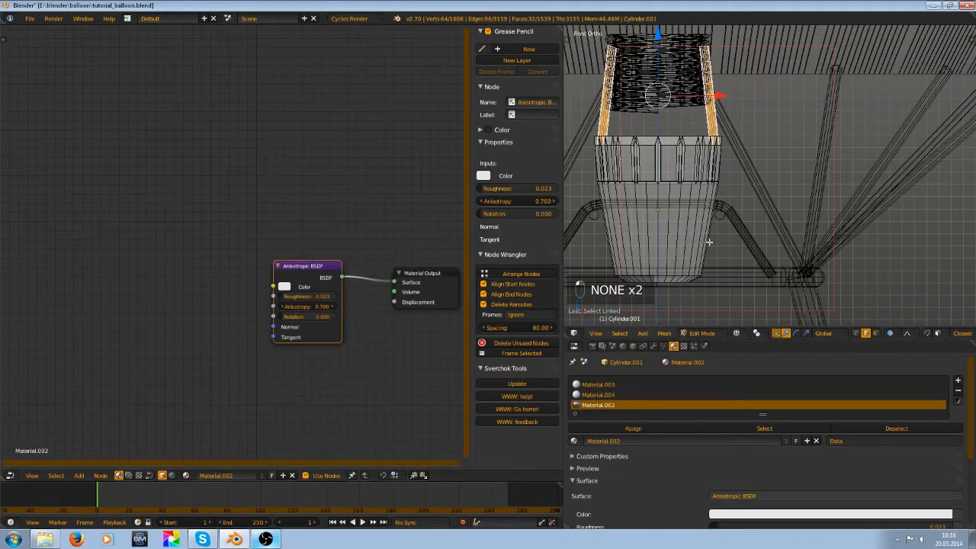
- Examine the burner's coil and supports up close in the rendered view
key("Tab")
key("Tab")
key("shift+z")
middle_click_drag(678, 194, 836, 271, "shift")
scroll(693, 238, "up", 5)
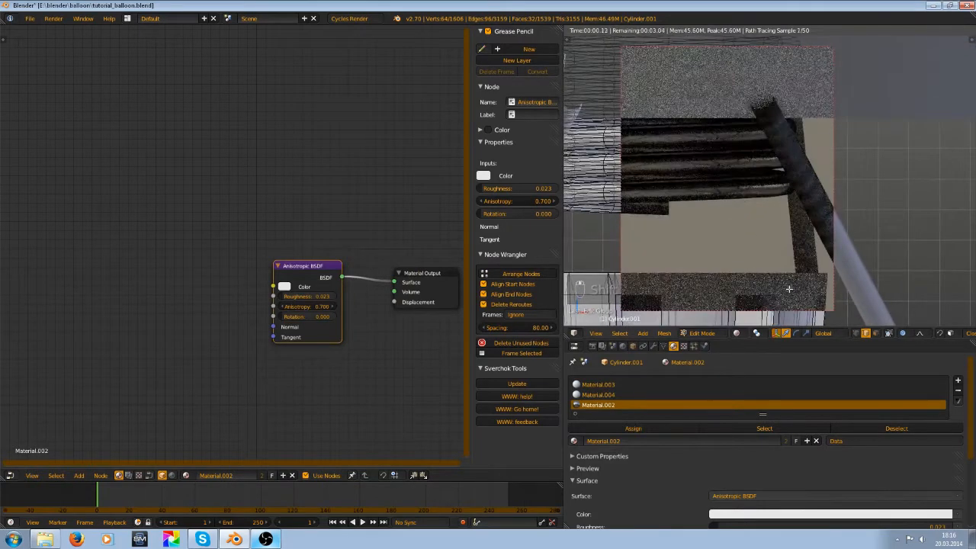
scroll(772, 287, "up", 5)
scroll(772, 288, "down", 4)
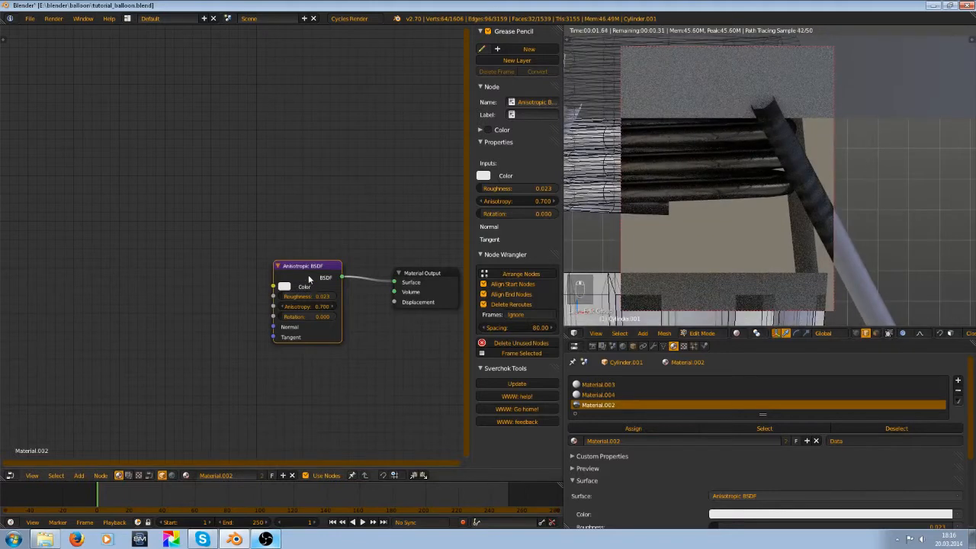
- Return to wireframe mesh editing in front view and assign Material.002 to the burner's two upright supports
key("Tab")
key("z")
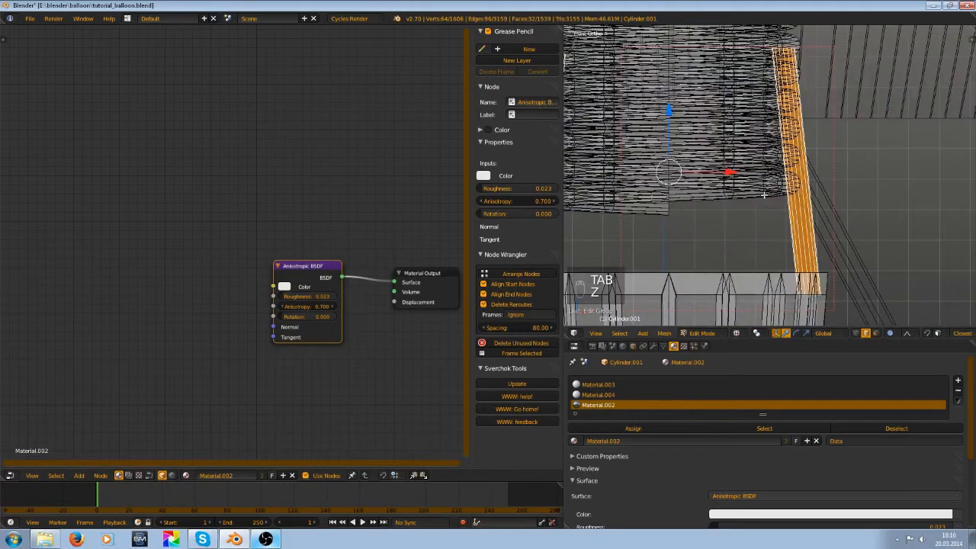
key("KP_1")
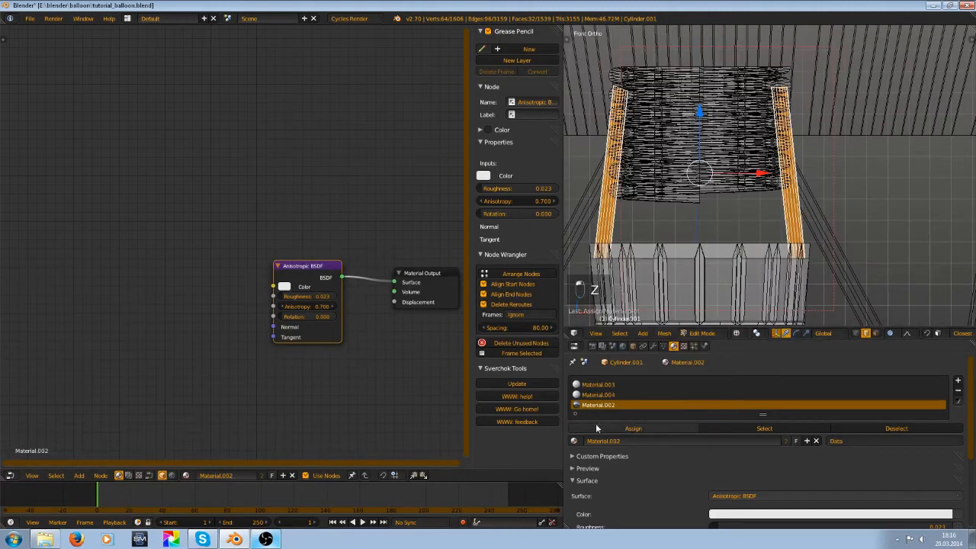
- Select the burner's coil, add a fourth slot with a new material, and preview the burner in rendered view outside mesh editing
key("a")
key("l")
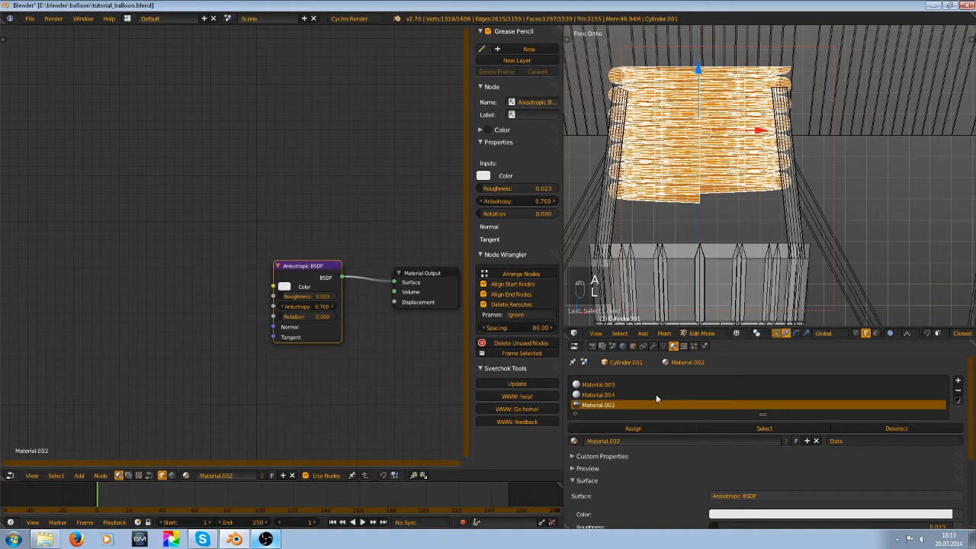
left_click(958, 380)
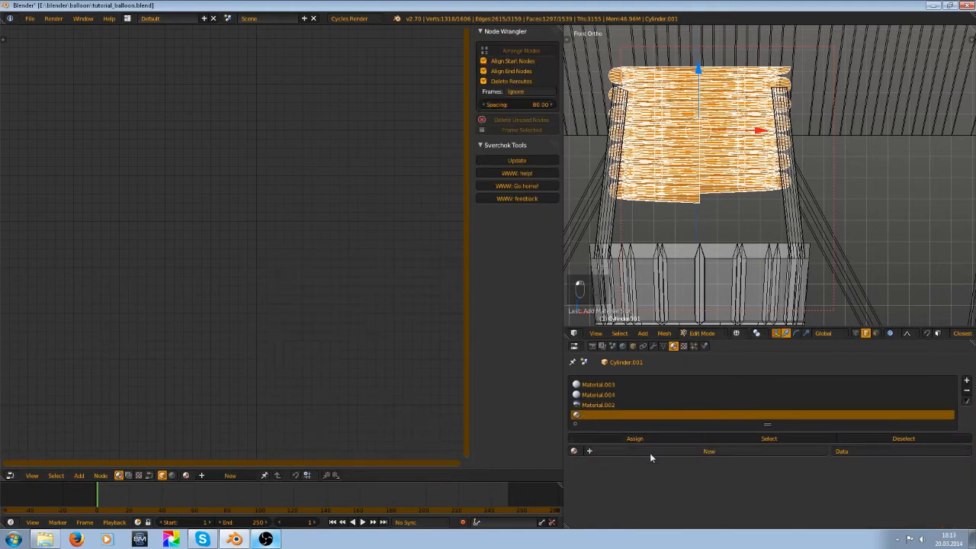
left_click(651, 455)
key("Tab")
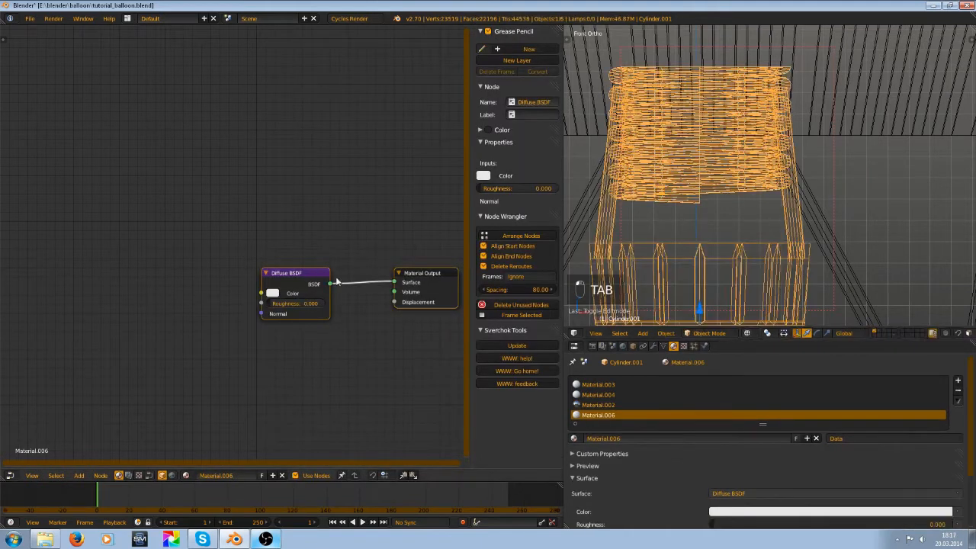
key("shift+z")
middle_click_drag(709, 245, 672, 308)
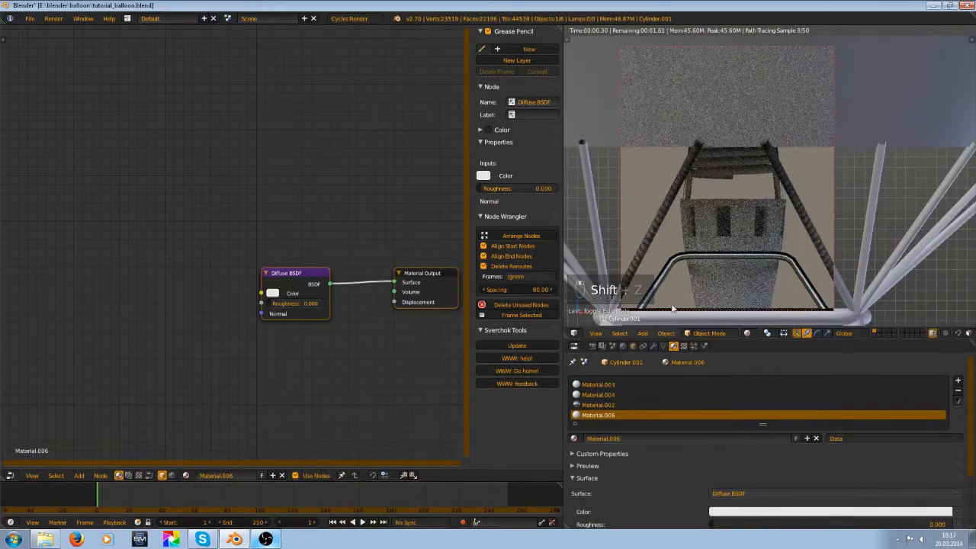
- Set Material.003's Diffuse BSDF color to a muted reddish grey of R 0.220, G 0.188, B 0.198
left_click(598, 385)
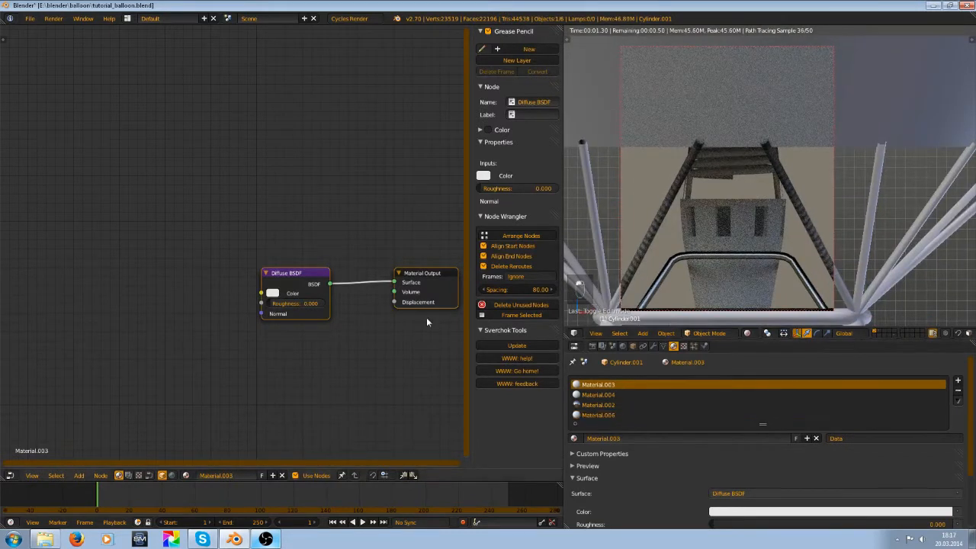
left_click(272, 293)
left_click(325, 182)
left_click(312, 203)
left_click_drag(312, 203, 304, 222)
left_click(345, 193)
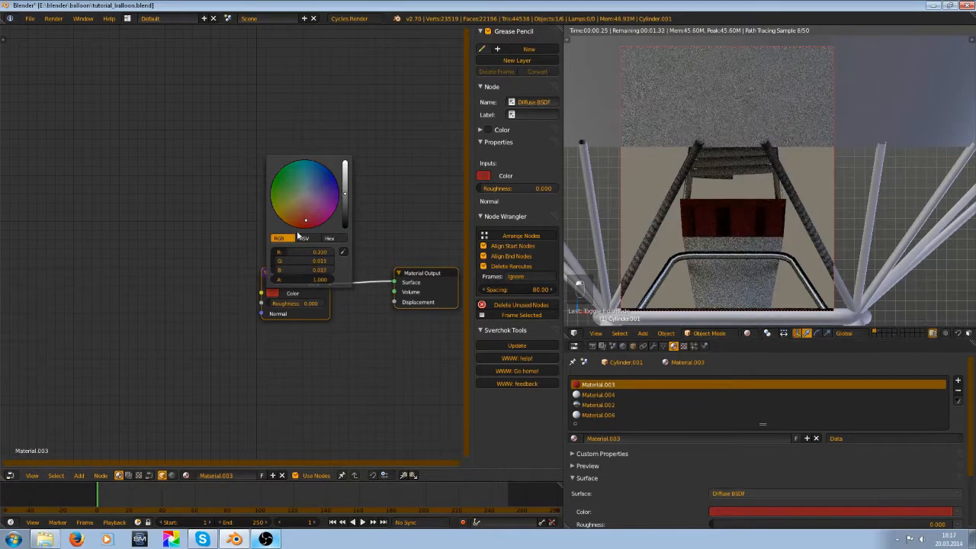
left_click(305, 198)
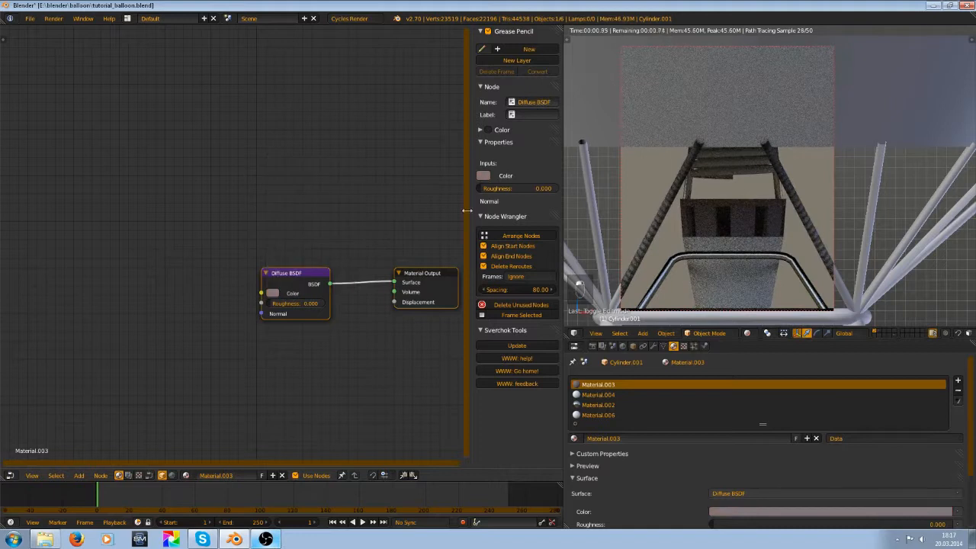
- Insert a Mix Shader between Material.003's Diffuse BSDF and the output, and feed a new Glossy BSDF into its second shader input
left_click_drag(297, 273, 184, 220)
key("shift+a")
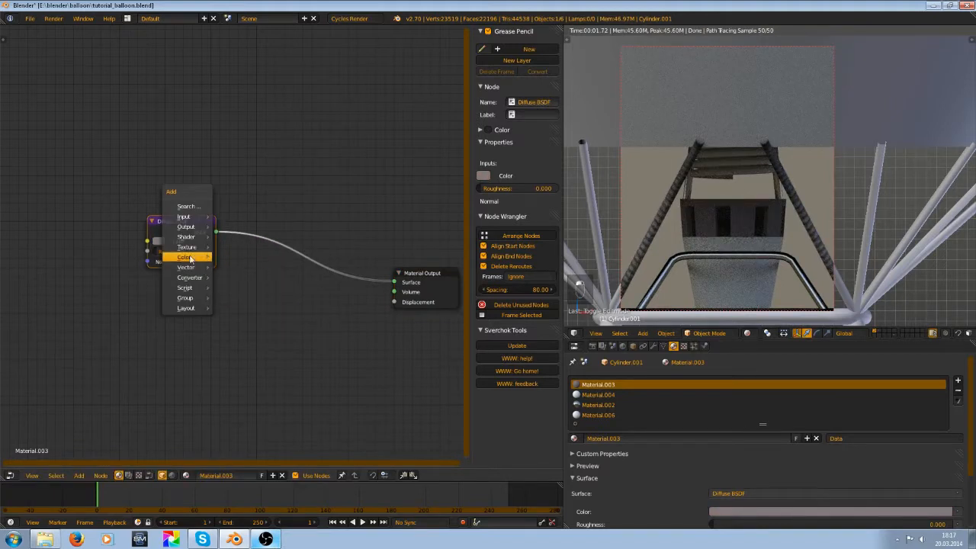
mouse_move(186, 248)
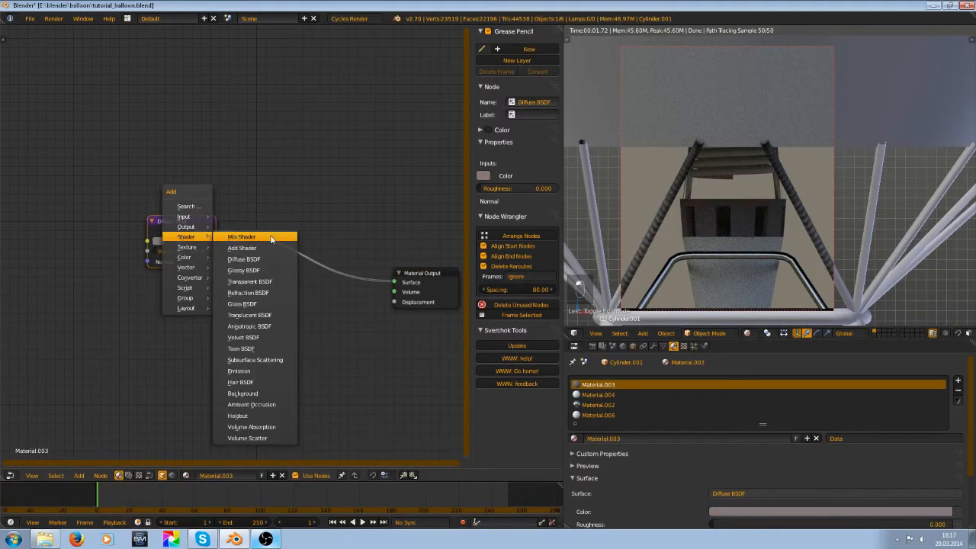
left_click(244, 234)
left_click(293, 241)
key("shift+a")
mouse_move(226, 271)
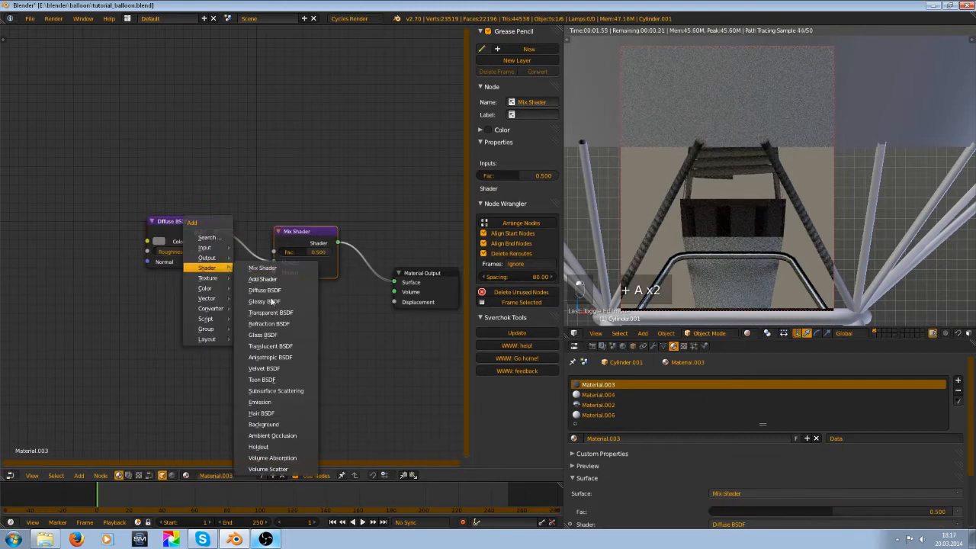
left_click(256, 302)
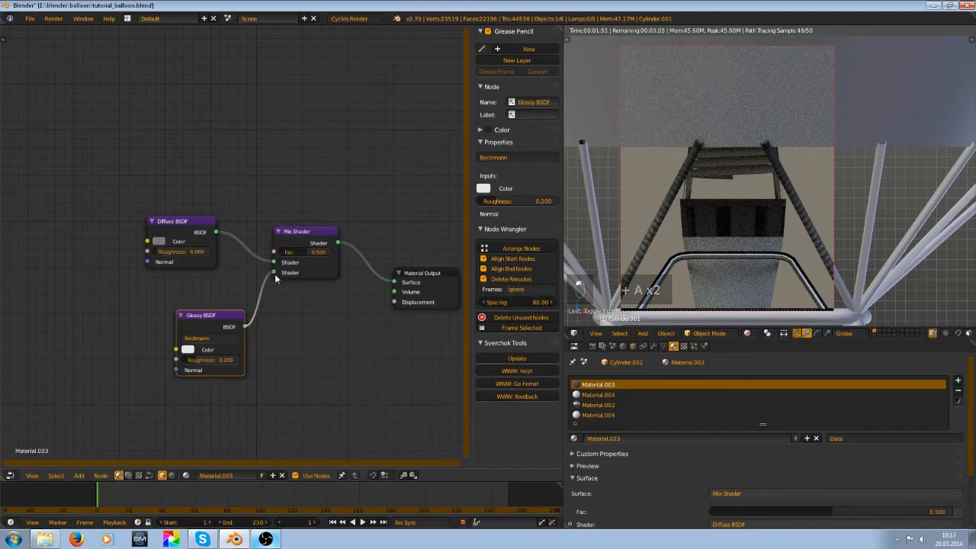
- Place the Glossy BSDF below the Diffuse BSDF and set its roughness to 0.129 and its color to 0.647 grey
scroll(702, 276, "up", 4)
scroll(264, 278, "up", 1)
scroll(264, 278, "up", 2)
middle_click_drag(248, 296, 379, 177)
left_click_drag(322, 210, 283, 179)
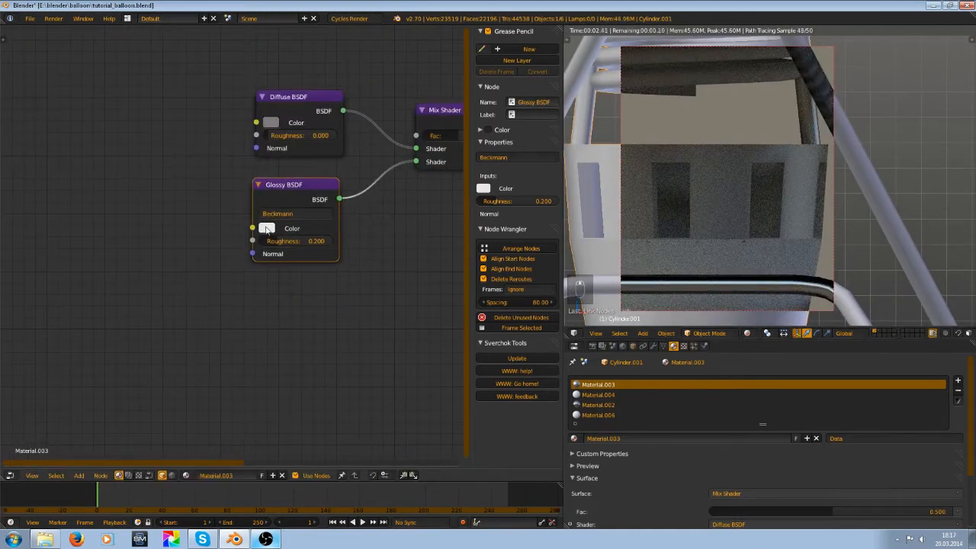
left_click_drag(309, 244, 271, 244)
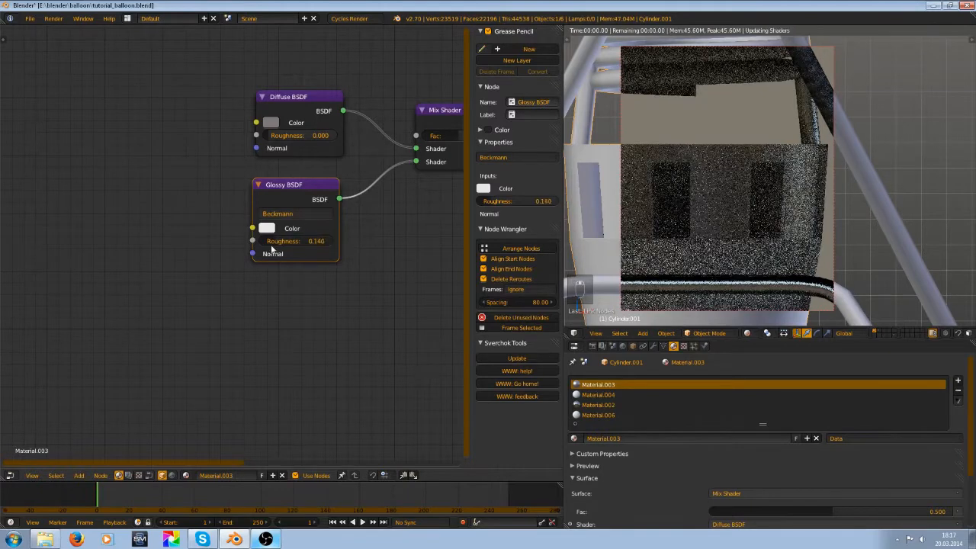
left_click(270, 228)
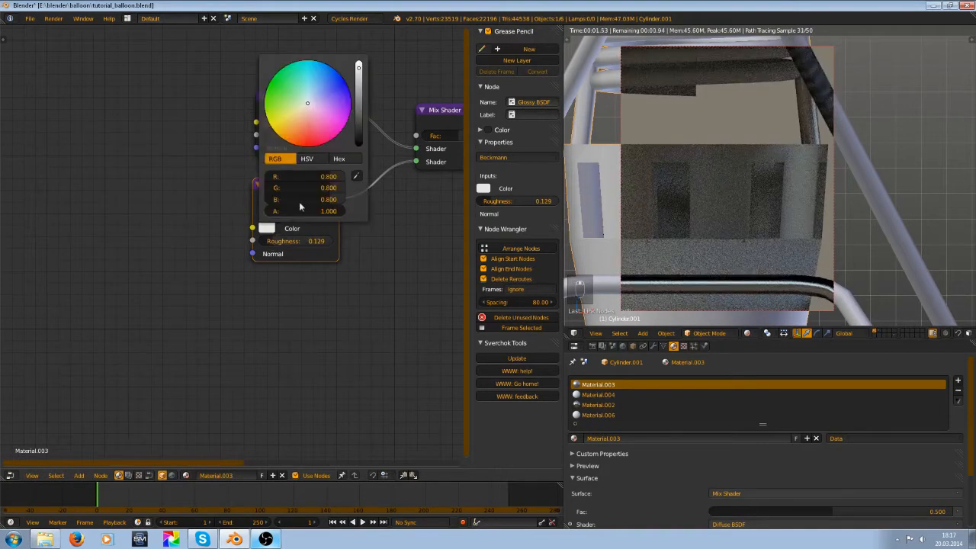
mouse_move(361, 86)
left_mouse_down()
mouse_move(360, 97)
mouse_move(360, 75)
left_mouse_up()
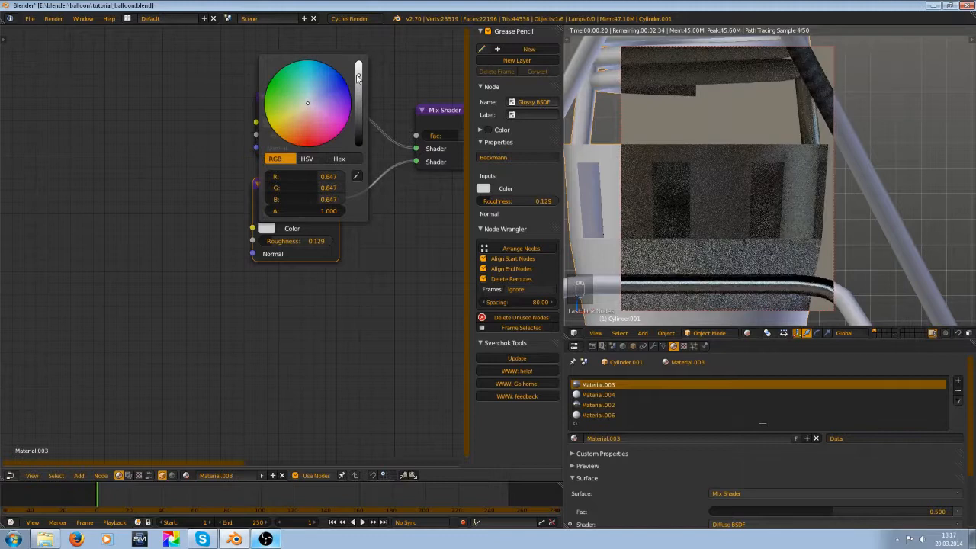
- Set Material.003's Diffuse BSDF roughness to 0.050 and darken its color slightly
middle_click_drag(280, 124, 244, 216)
left_click_drag(237, 228, 242, 228)
left_click(242, 216)
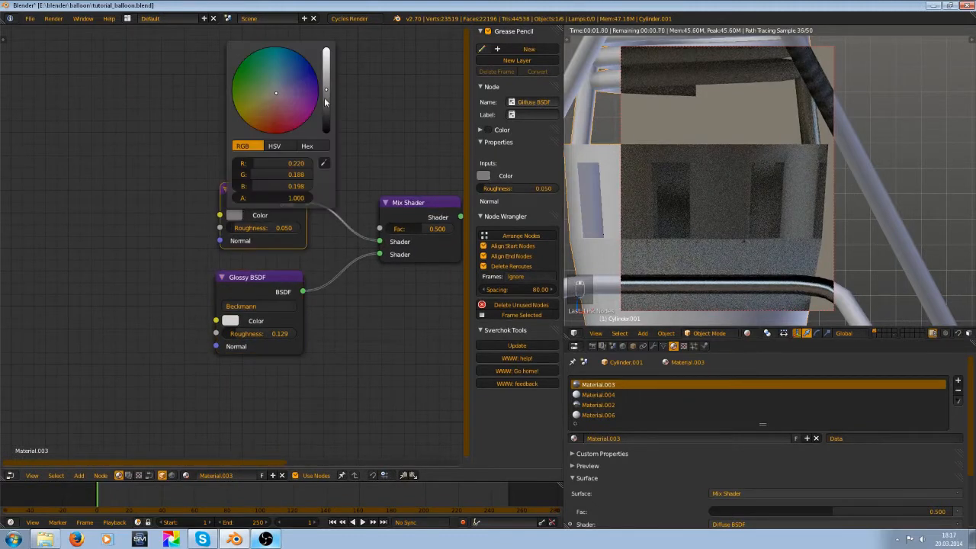
left_click_drag(329, 90, 328, 95)
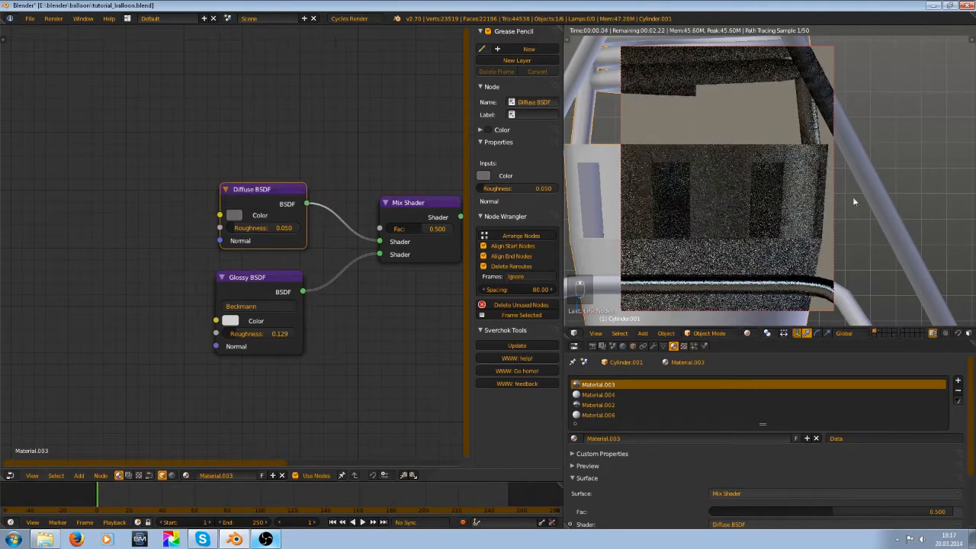
- Save the blend file over the existing version
middle_click_drag(853, 197, 741, 191)
key("ctrl+s")
left_click(739, 189)
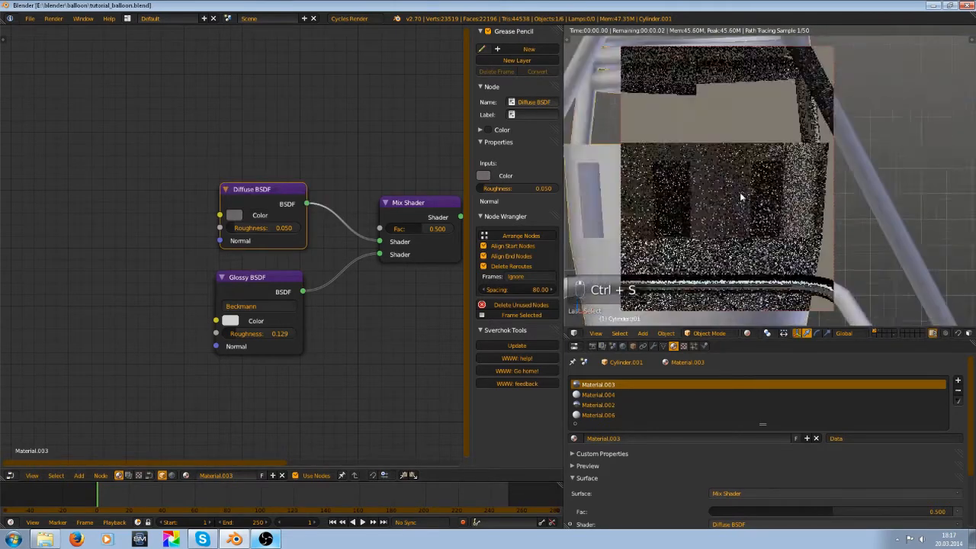
key("ctrl+s")
left_click(752, 194)
- Examine the burner's slotted metal housing close up from several angles in the rendered view, saving the file again
middle_click_drag(753, 196, 752, 219)
scroll(740, 203, "up", 3)
key("ctrl+s")
left_click(715, 187)
key("ctrl+s")
left_click(751, 219)
mouse_move(737, 180)
middle_mouse_down()
mouse_move(762, 196)
mouse_move(765, 174)
mouse_move(727, 183)
mouse_move(731, 198)
mouse_move(734, 170)
middle_mouse_up()
key("ctrl+s")
left_click(731, 199)
scroll(730, 207, "down", 2)
key("ctrl+s")
left_click(733, 170)
key("ctrl+s")
left_click(734, 170)
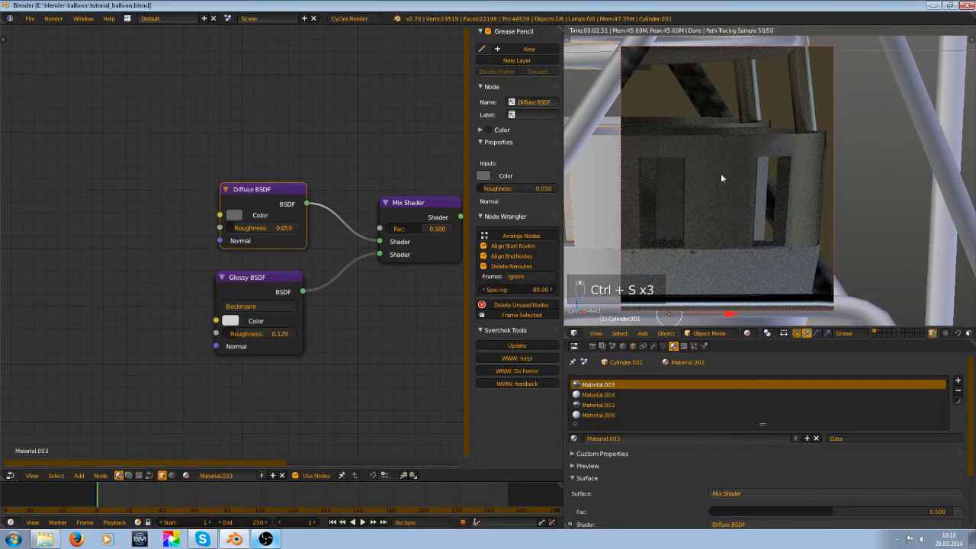
key("ctrl+s")
left_click(690, 194)
- Move the Mix Shader away from its input nodes and darken the Glossy BSDF's color slightly
middle_click_drag(346, 277, 288, 288)
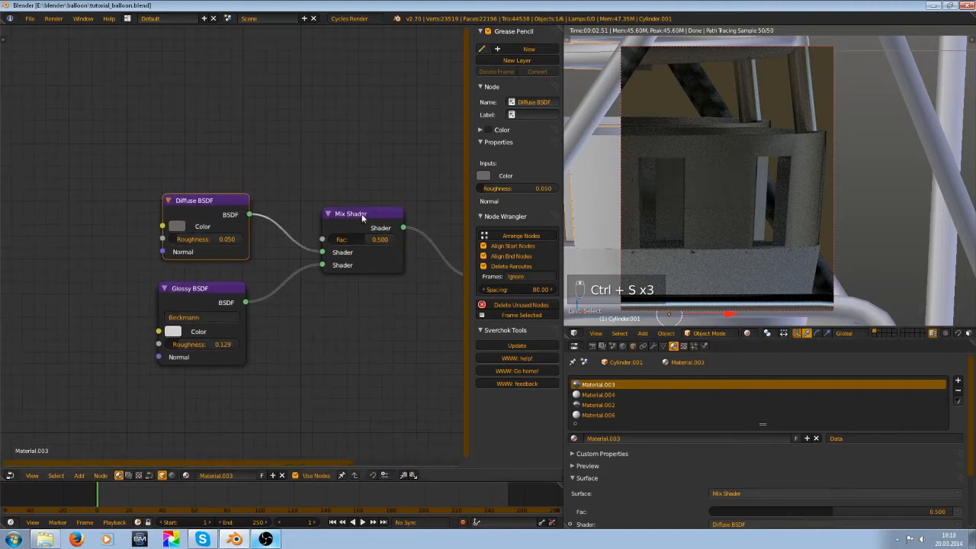
left_click_drag(362, 214, 386, 192)
middle_click_drag(387, 192, 377, 195)
left_click(164, 334)
left_click(166, 335)
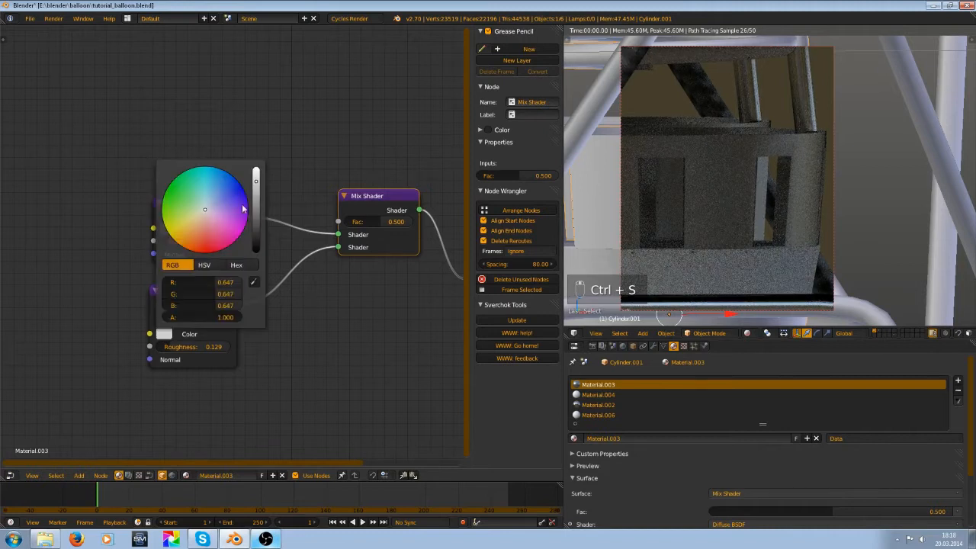
left_click_drag(255, 184, 257, 187)
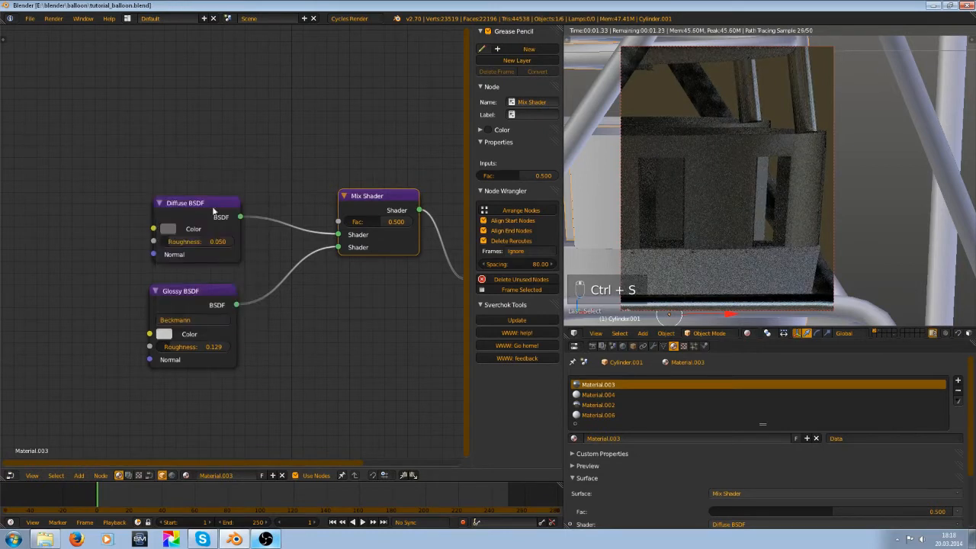
- Set Material.003's Diffuse BSDF roughness to 0.183 and Glossy BSDF roughness to 0.296, and save the file
left_click_drag(208, 242, 174, 240)
left_click_drag(176, 347, 183, 356)
key("ctrl+s")
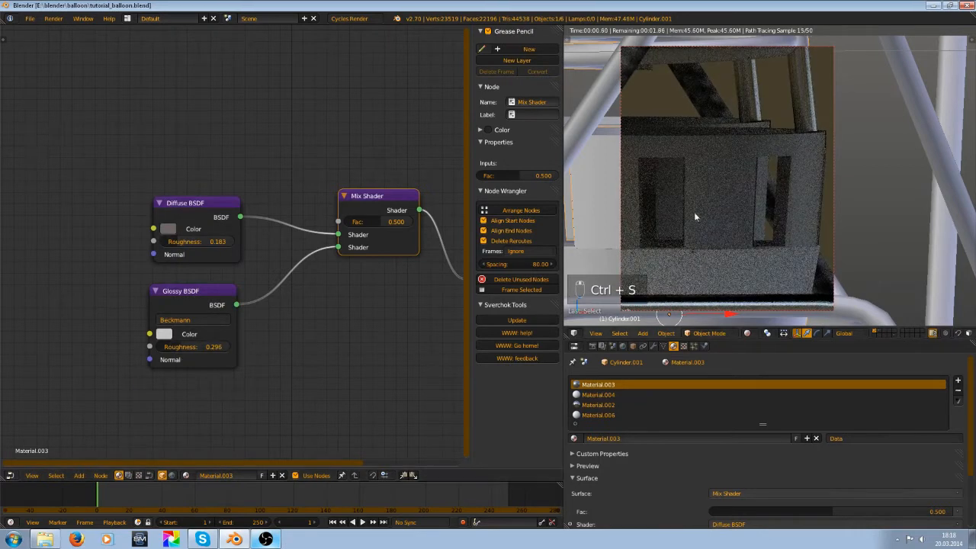
- Switch to Material.004 and tint its Diffuse BSDF blue to identify the burner part that uses it
scroll(758, 230, "down", 3)
scroll(748, 214, "down", 2)
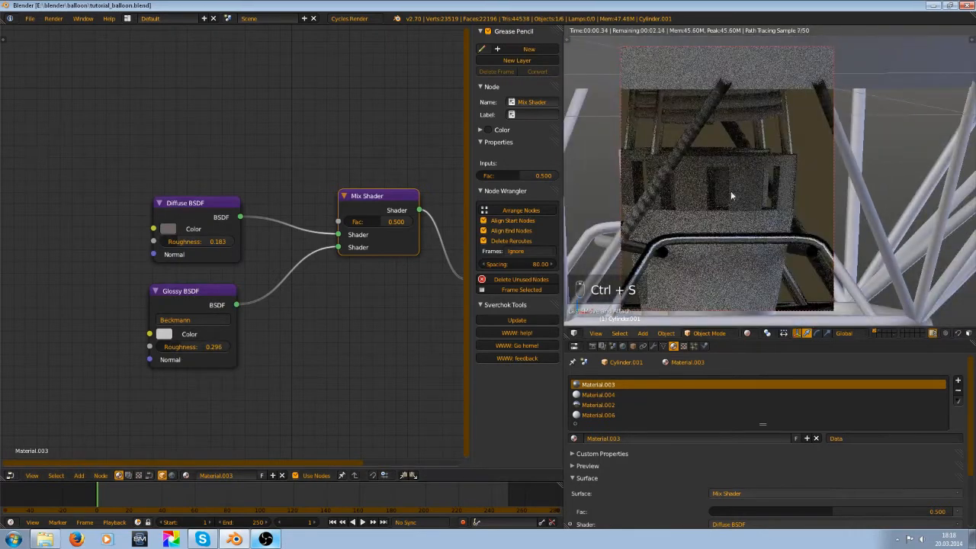
left_click(631, 394)
left_click(312, 294)
left_click(377, 153)
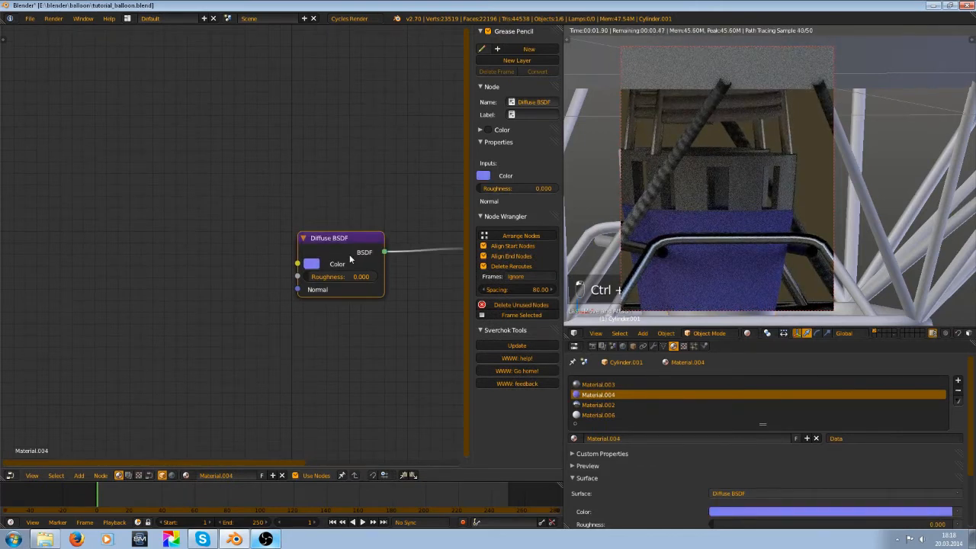
- Replace Material.004's Diffuse BSDF with a Glossy BSDF connected to the Material Output's Surface
key("x")
middle_click_drag(382, 236, 277, 203)
key("shift+a")
mouse_move(259, 203)
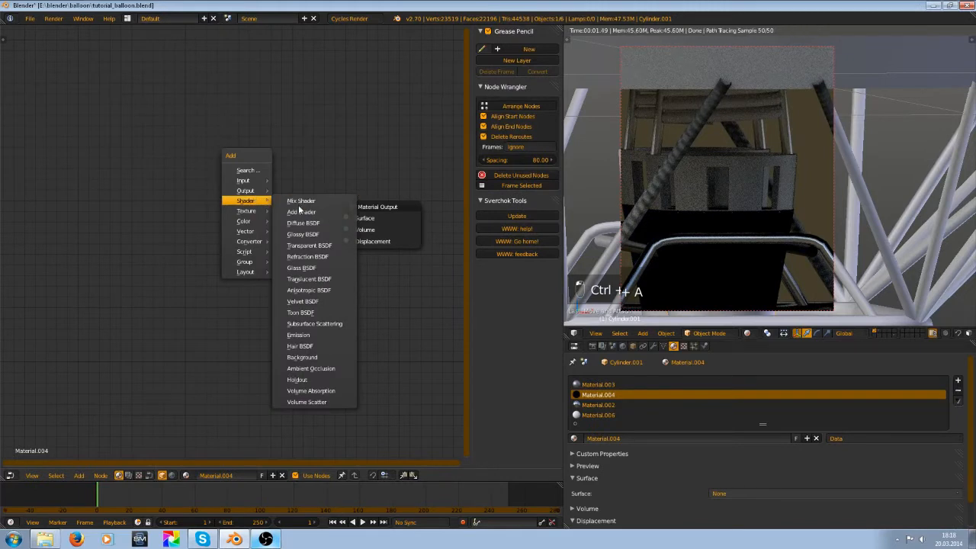
left_click(303, 234)
left_click(300, 239)
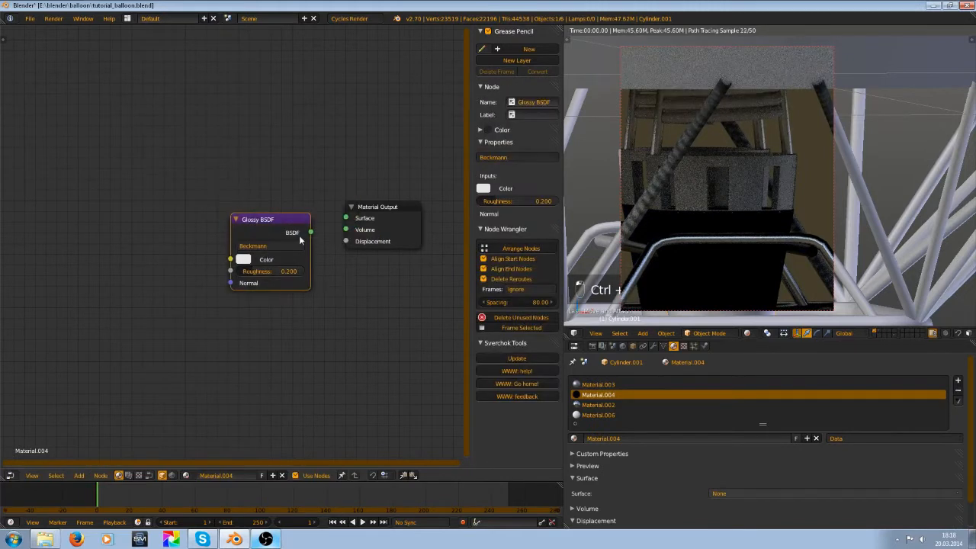
left_click_drag(345, 223, 345, 218)
- Move Material.004's Glossy BSDF away from the output, set its roughness to 0.028, and save the file
left_click_drag(262, 225, 138, 178)
mouse_move(161, 224)
left_mouse_down()
mouse_move(113, 217)
mouse_move(154, 224)
mouse_move(145, 222)
left_mouse_up()
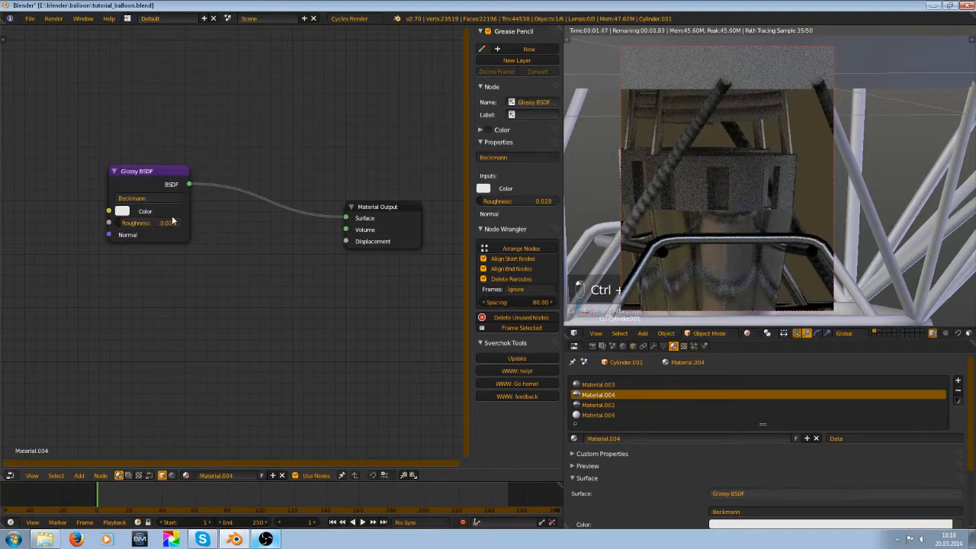
key("ctrl+s")
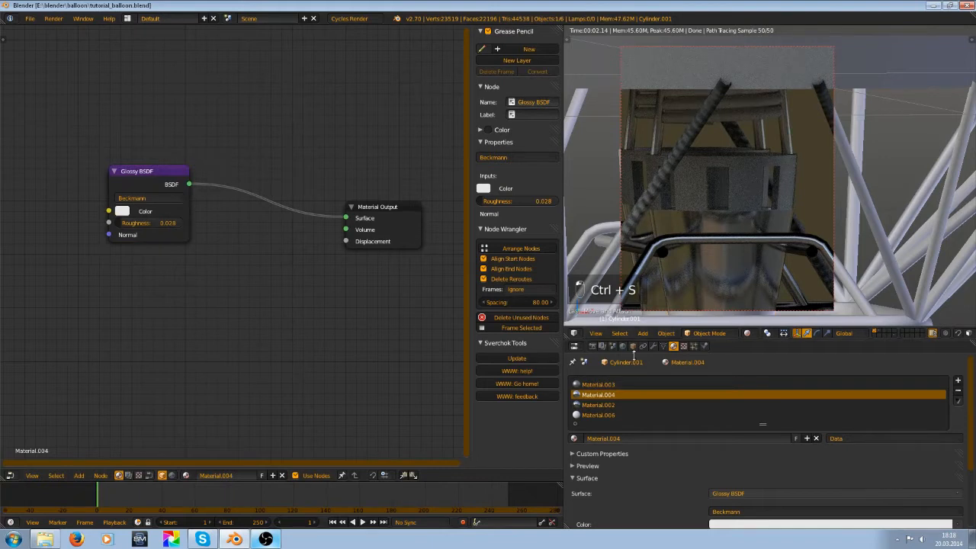
- Set Material.003's Diffuse BSDF roughness to 0.157, readjust its Glossy BSDF roughness, and save the file
left_click(625, 385)
scroll(249, 200, "up", 3)
left_click_drag(227, 202, 214, 202)
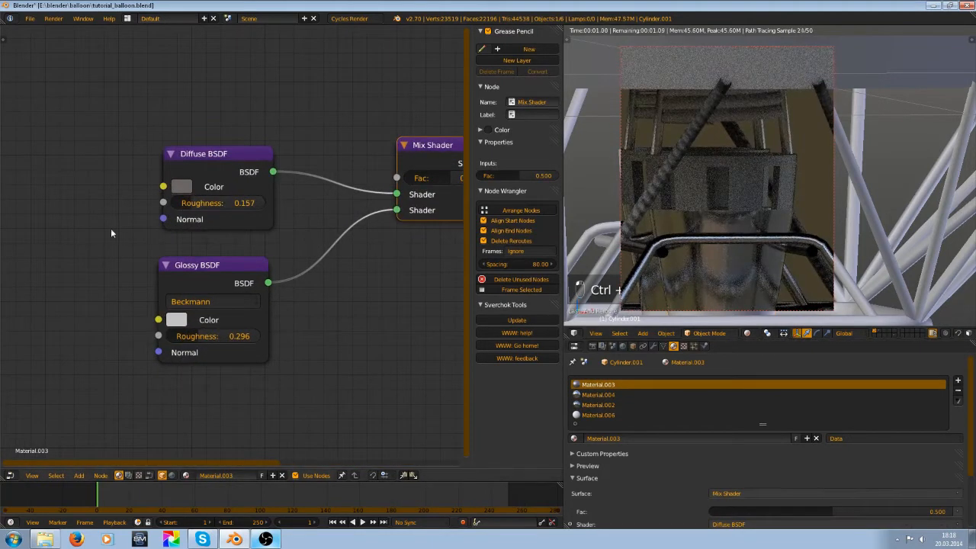
left_click_drag(201, 341, 227, 364)
key("ctrl+s")
- Replace the Diffuse BSDF of the coil's Material.006 with a Glossy BSDF connected to the Material Output's Surface
scroll(408, 328, "down", 4)
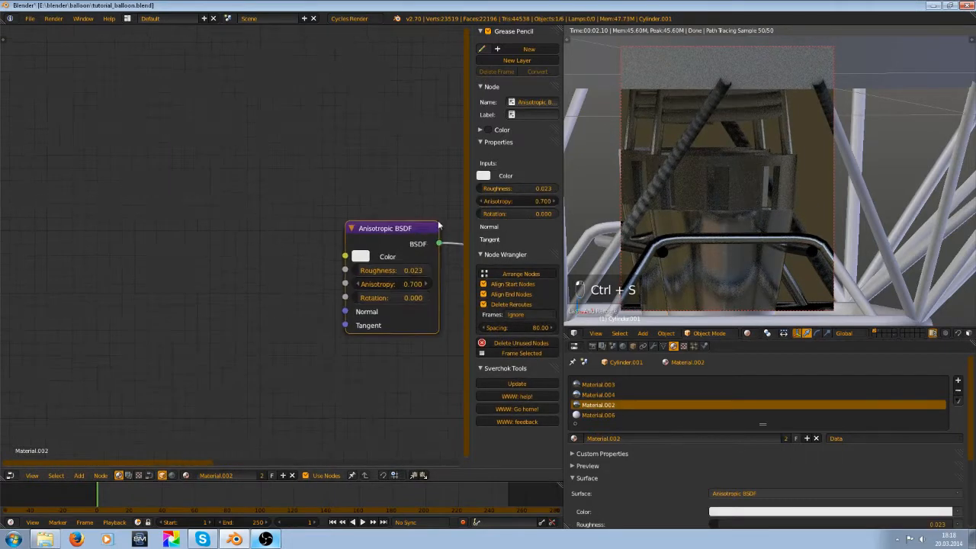
middle_click_drag(911, 251, 900, 282)
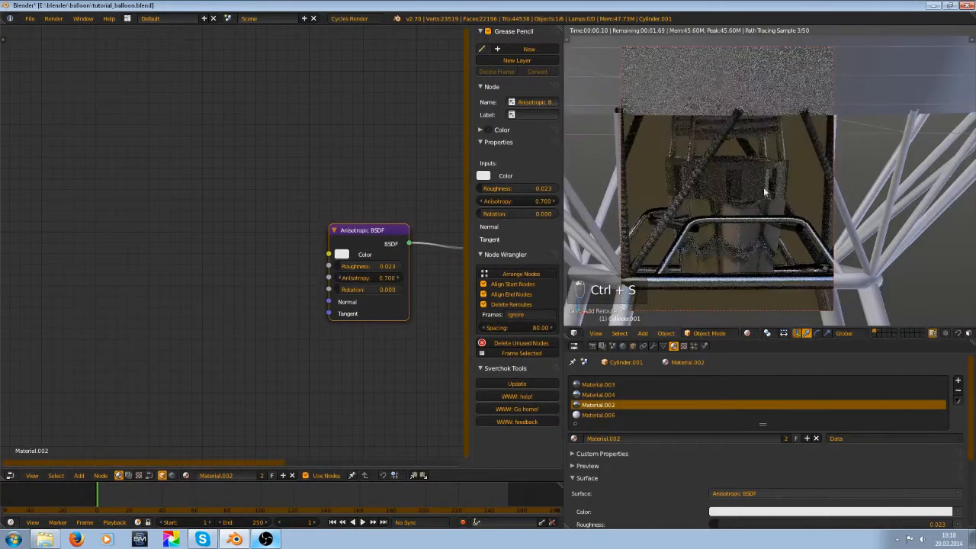
left_click(598, 415)
scroll(715, 229, "up", 3)
scroll(716, 229, "up", 3)
middle_click_drag(716, 229, 713, 190)
scroll(345, 288, "down", 4, "ctrl")
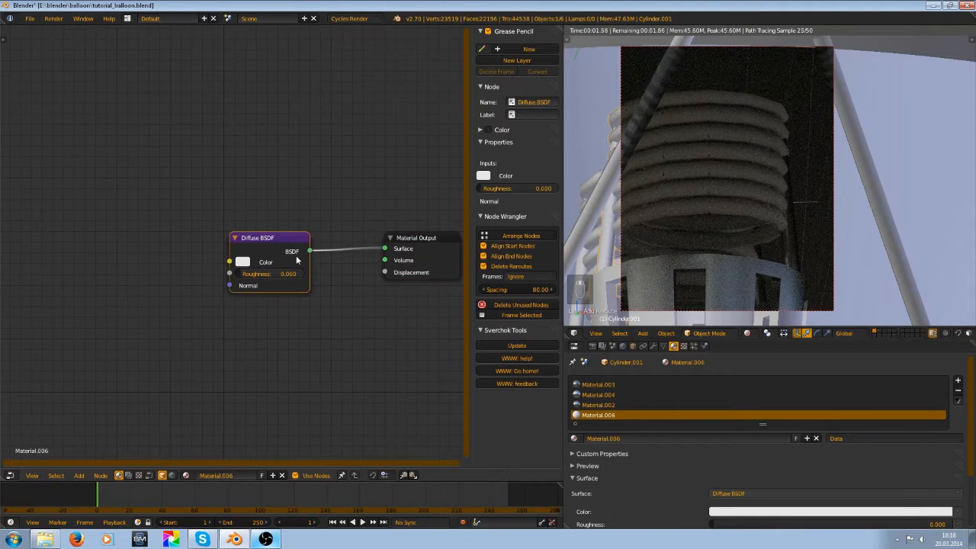
key("x")
key("shift+a")
mouse_move(277, 247)
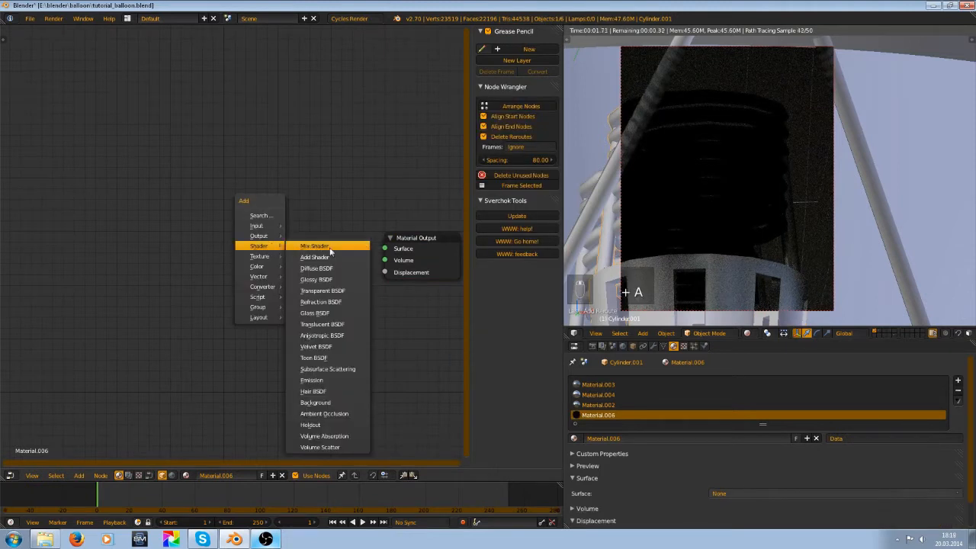
left_click(316, 279)
left_click(208, 199)
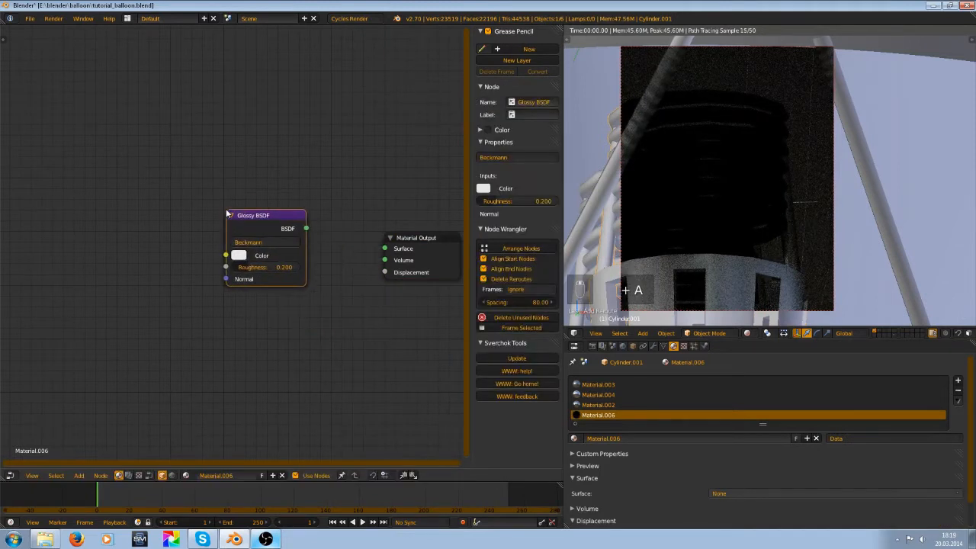
left_click_drag(305, 229, 386, 249)
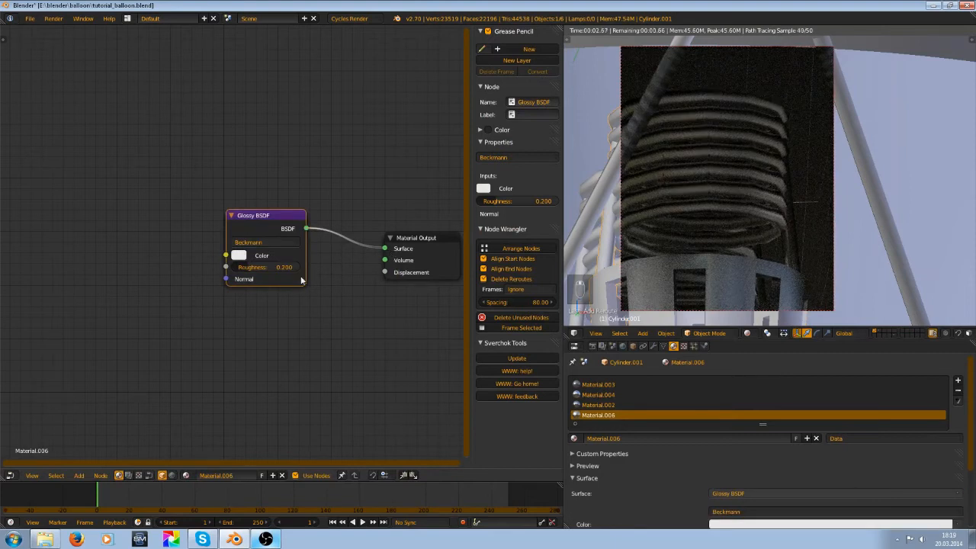
- Add a Noise Texture to Material.006 and preview its color output on the burner's coil through a Viewer node
middle_click_drag(302, 280, 370, 311)
key("shift+a")
mouse_move(155, 258)
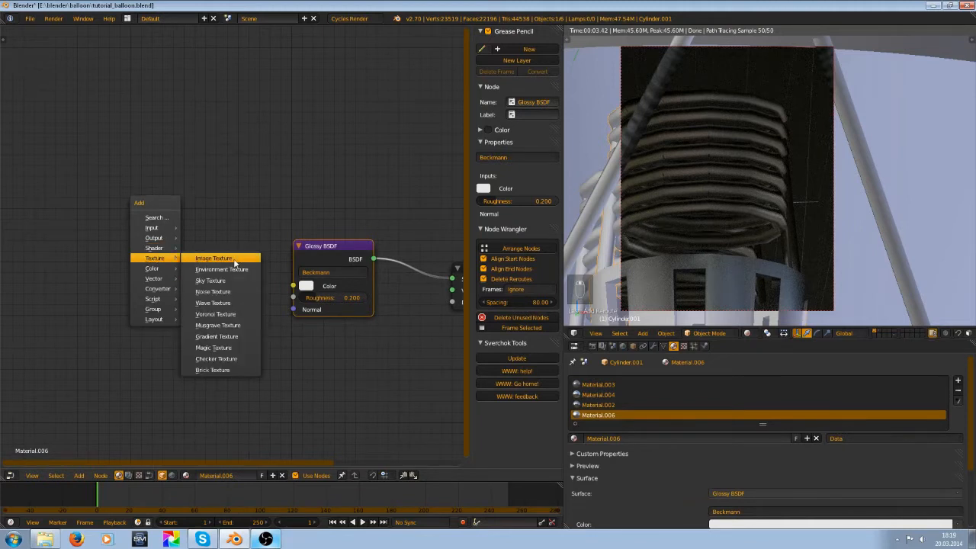
left_click(213, 292)
left_click(200, 267, "ctrl+shift")
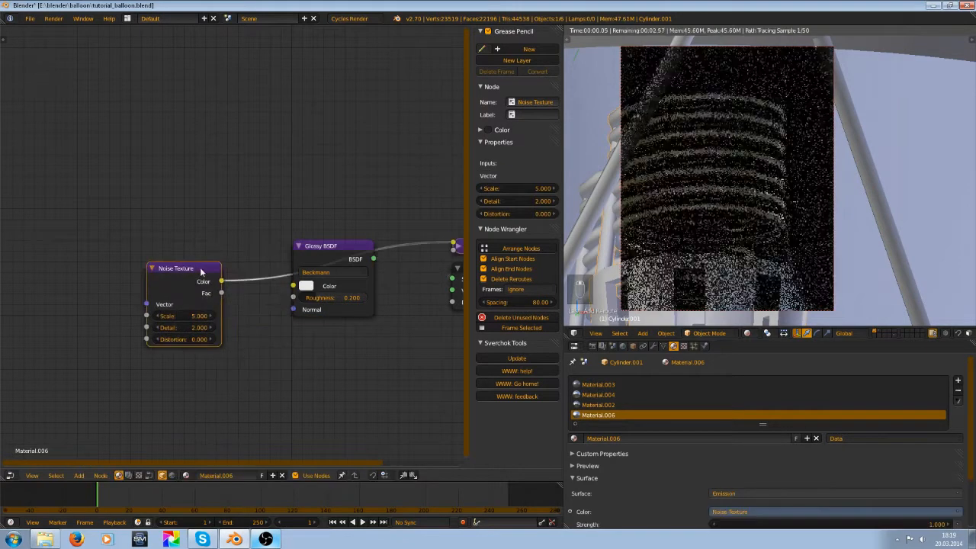
middle_click_drag(303, 253, 255, 245)
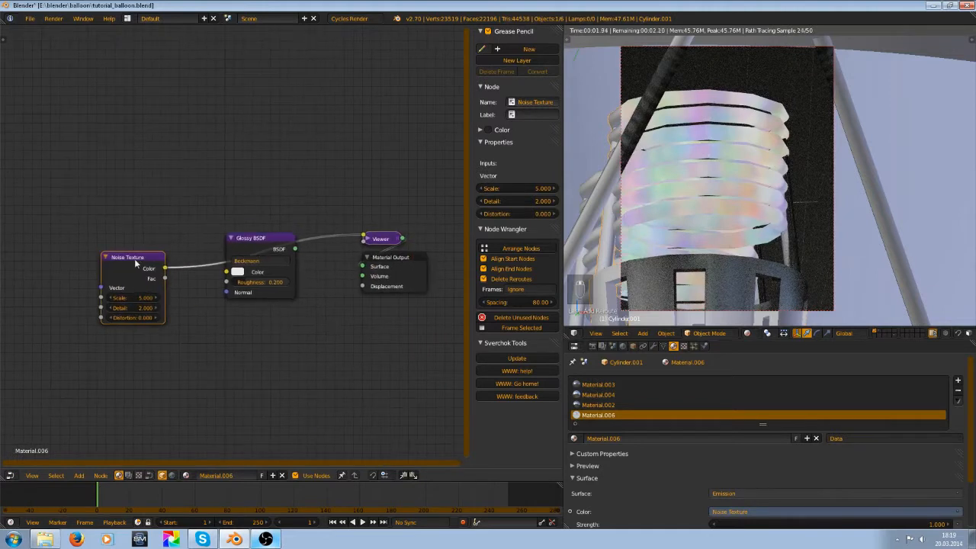
- Cycle the preview through the Noise Texture's outputs and move the Glossy BSDF down, clear of the link to the Viewer
middle_click_drag(134, 259, 195, 256)
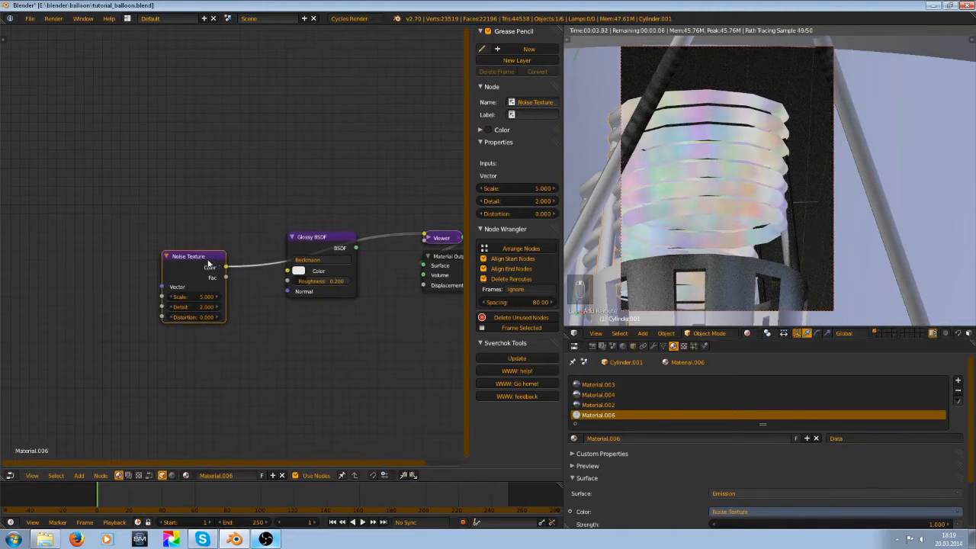
left_click(207, 264, "ctrl+shift")
left_click(207, 264, "ctrl+shift")
left_click(209, 263, "ctrl+shift")
left_click(208, 263, "ctrl+shift")
left_click_drag(323, 239, 327, 308, "alt")
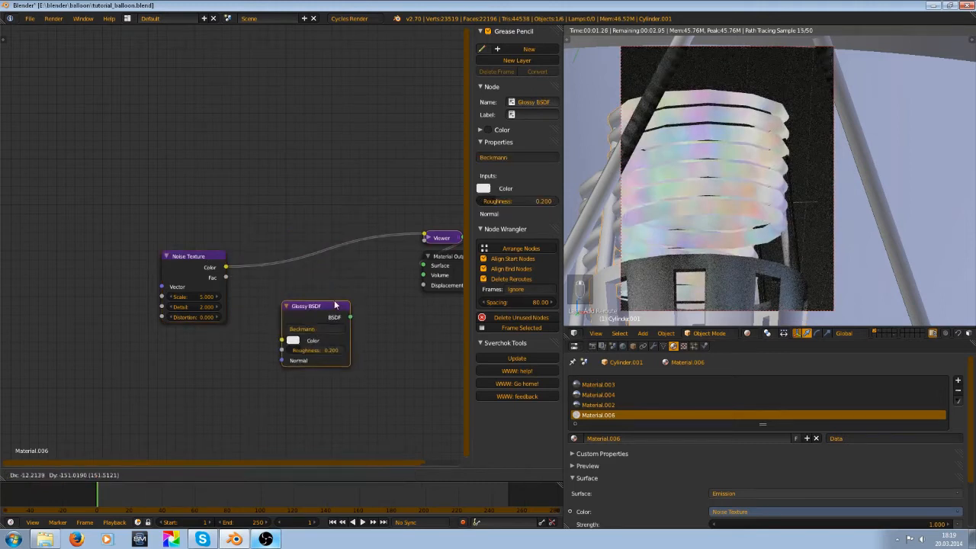
- Move the Viewer node between the Noise Texture and Material Output, expand it to inspect its emission inputs, and collapse it again
left_click(441, 237)
left_click_drag(428, 237, 324, 221)
left_click(337, 227)
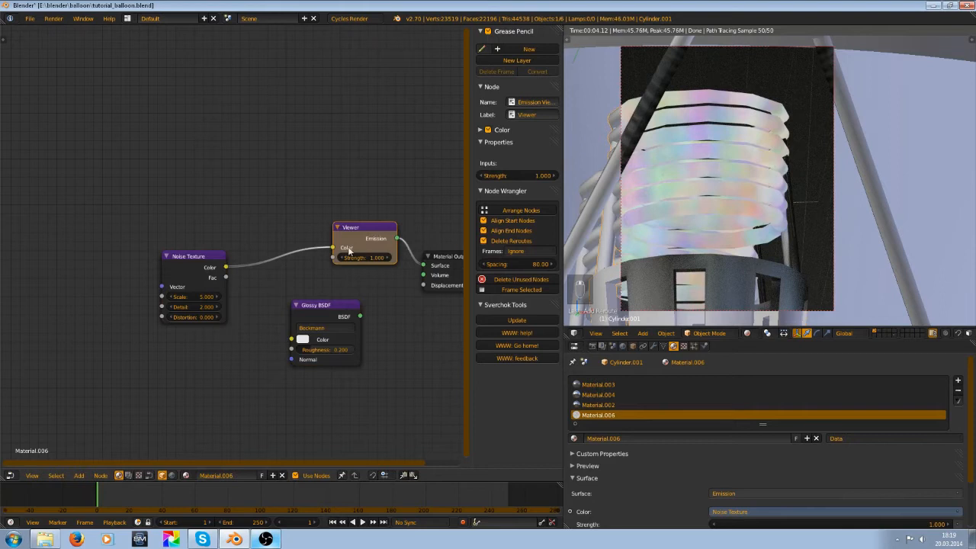
scroll(348, 244, "up", 1)
left_click(345, 226)
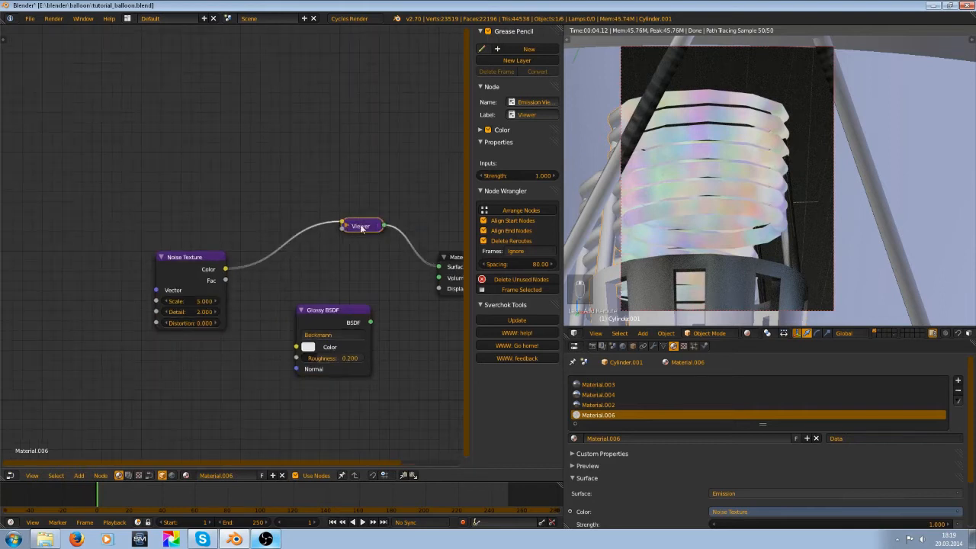
- Collapse the node editor sidebar's Properties, Node Wrangler and Sverchok Tools sections
left_click(501, 143)
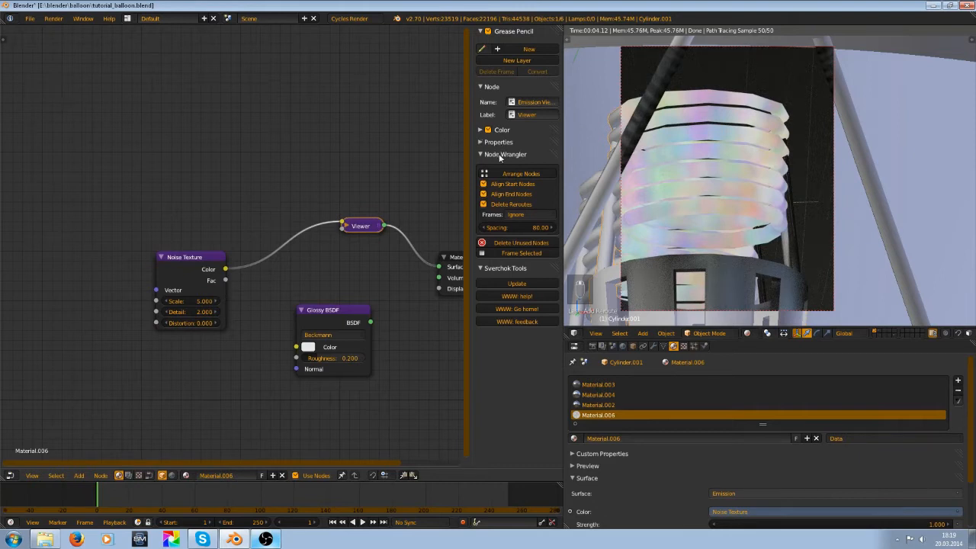
left_click(503, 155)
left_click(507, 155)
left_click(508, 156)
left_click(512, 167)
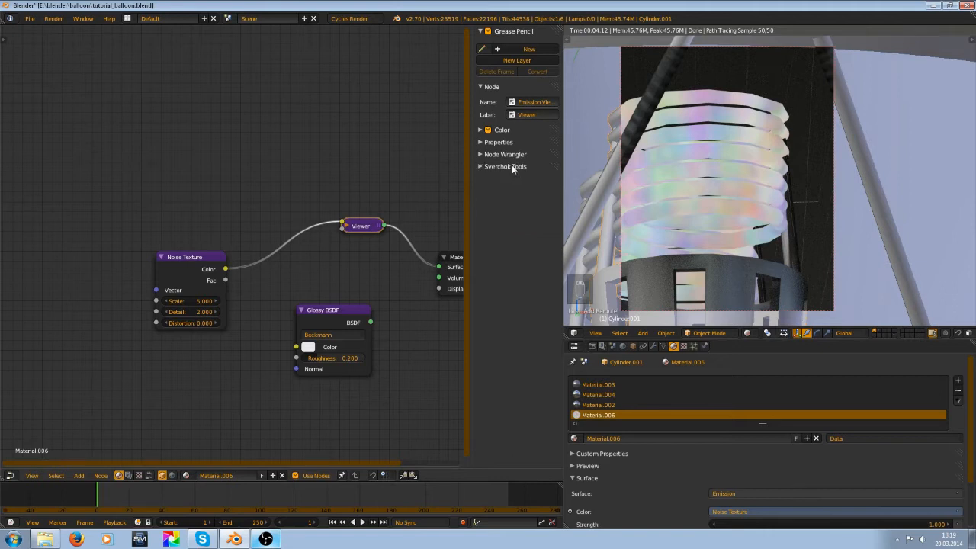
scroll(284, 284, "up", 2)
scroll(385, 219, "down", 2)
scroll(382, 221, "up", 2)
- Add an Emission shader, connect it to the Material Output's Surface, and feed it the Noise Texture's color
key("shift+a")
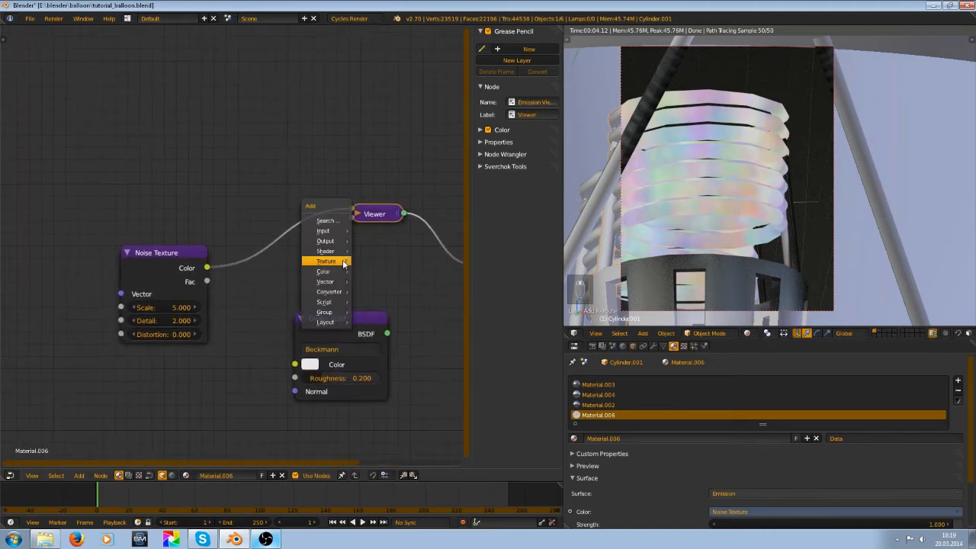
mouse_move(343, 262)
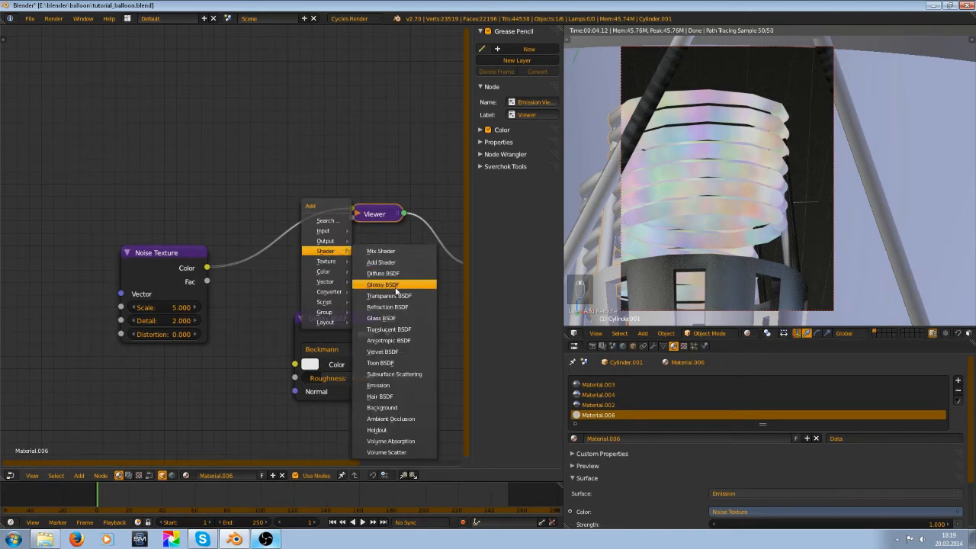
left_click(396, 385)
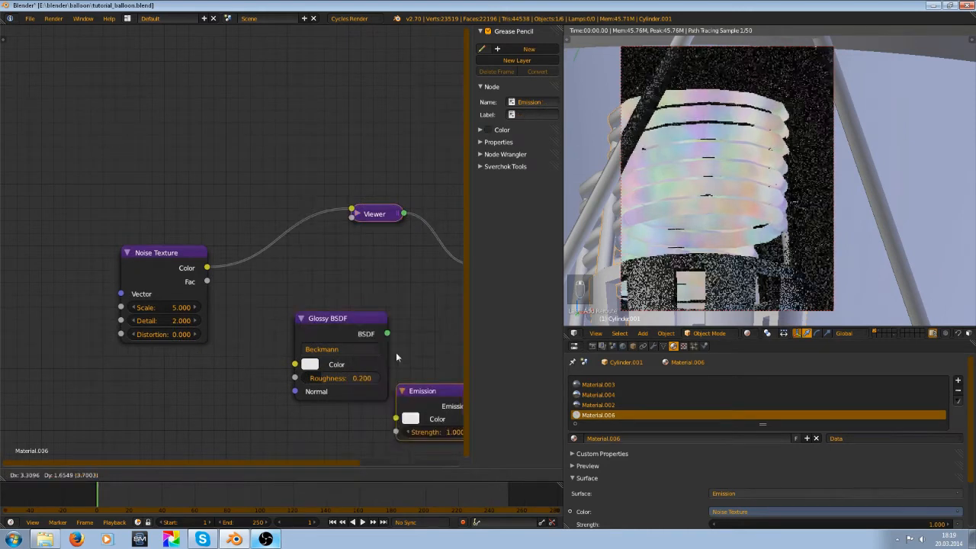
left_click(345, 240)
scroll(385, 247, "down", 1)
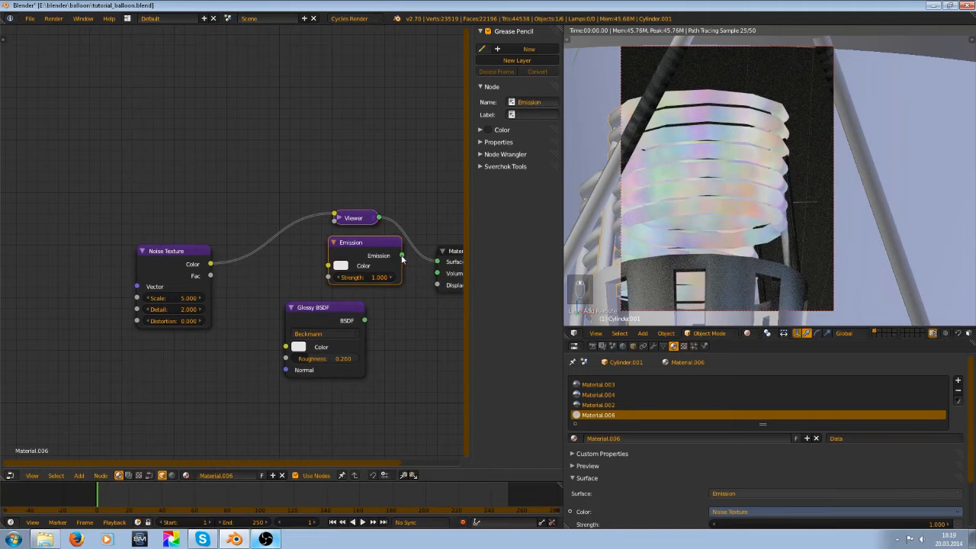
left_click_drag(444, 267, 443, 267)
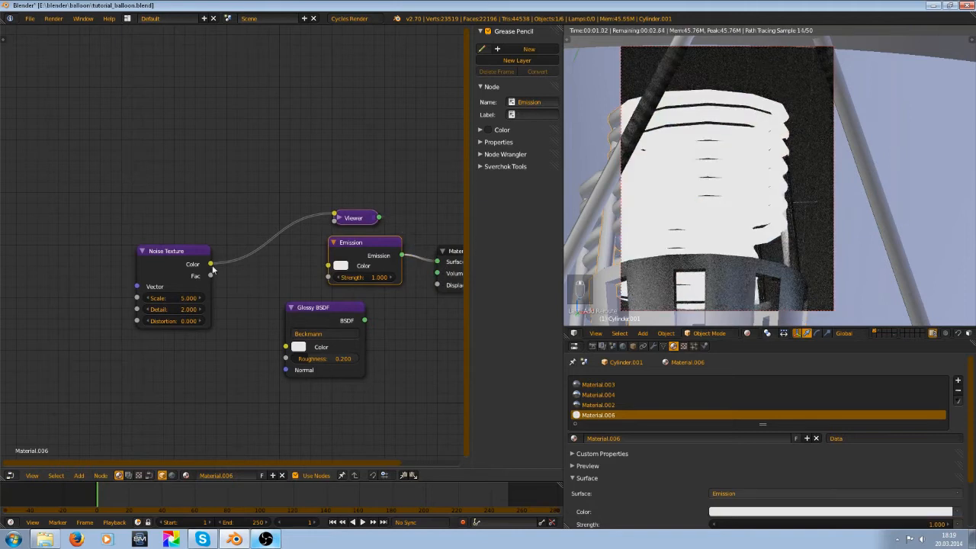
left_click_drag(328, 272, 328, 266)
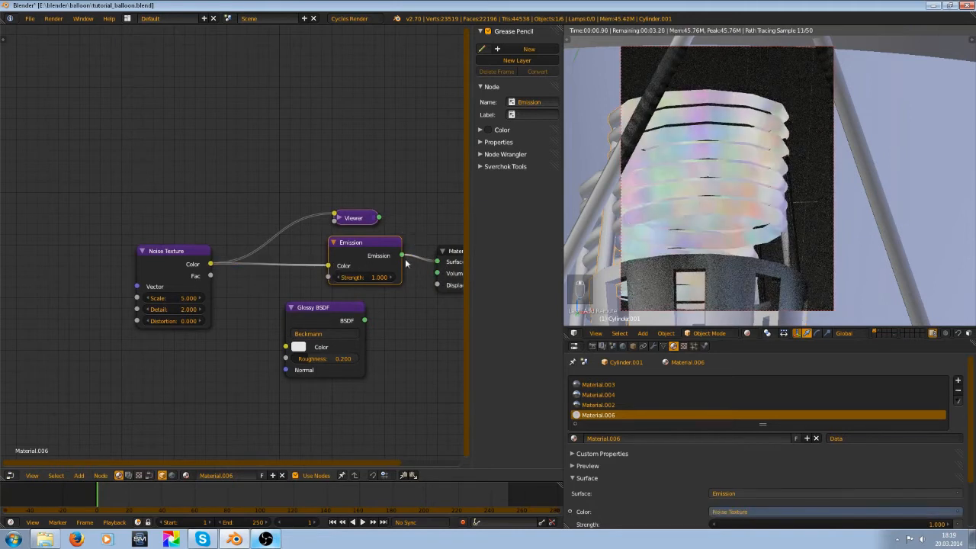
- Delete the Emission and Viewer nodes and preview the Noise Texture's color output with a new Viewer
key("x")
left_click(358, 219)
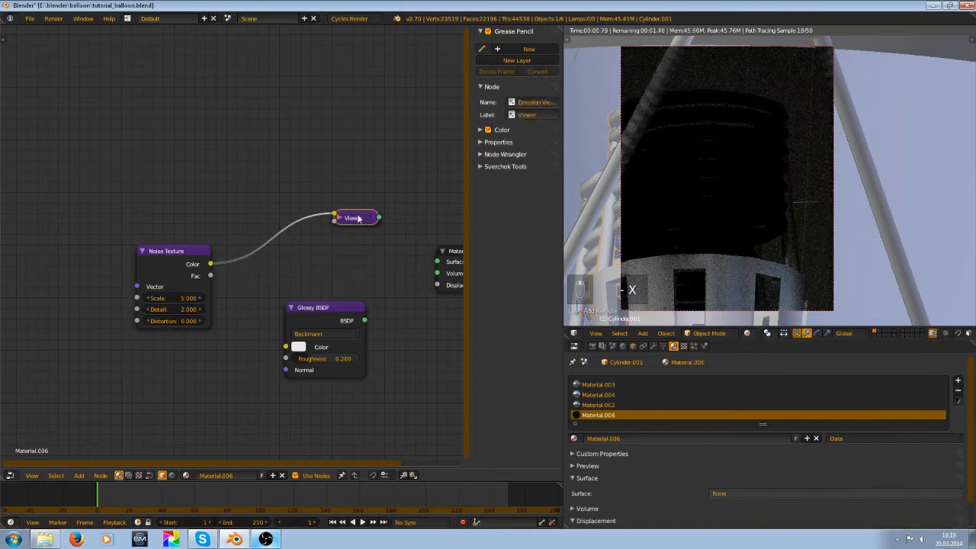
left_click(182, 255, "ctrl+shift")
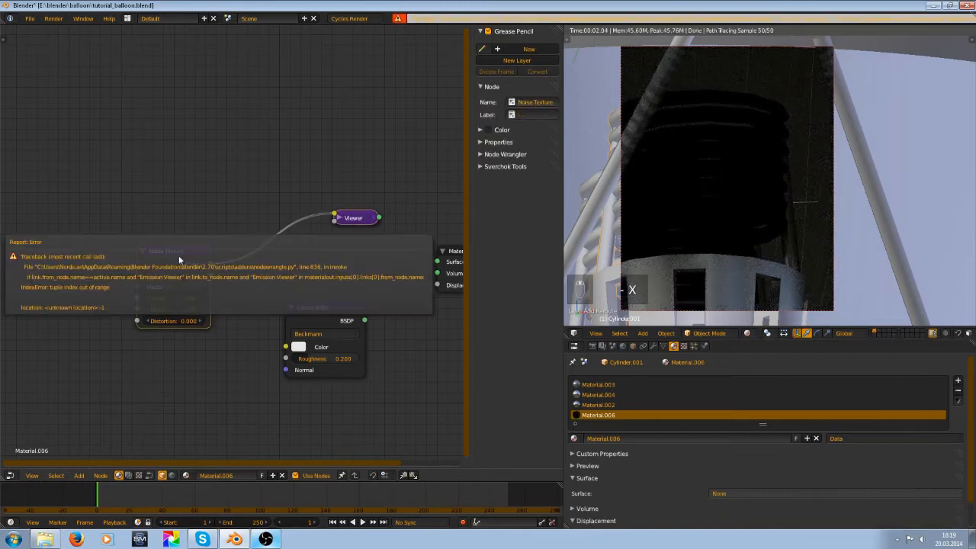
left_click(363, 214)
key("x")
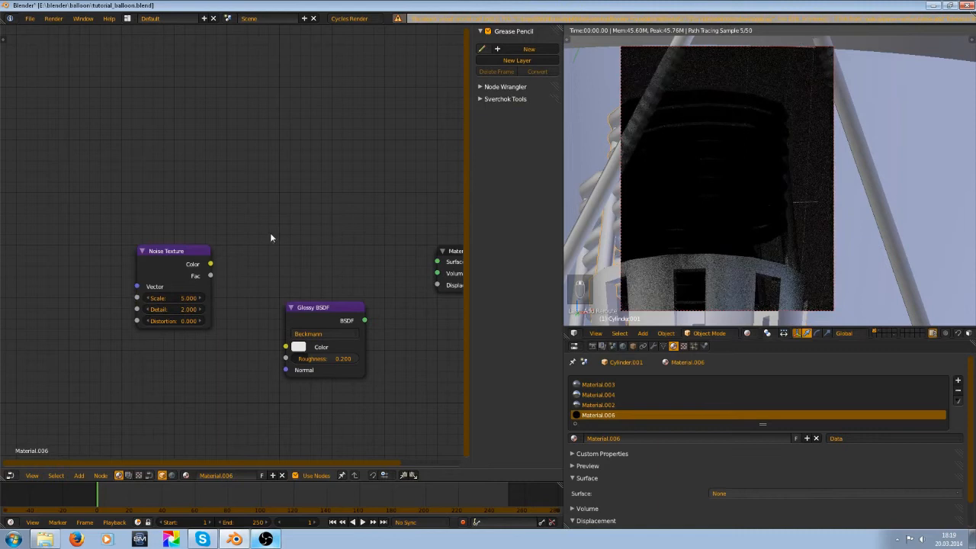
left_click(185, 267, "ctrl+shift")
scroll(255, 228, "up", 2)
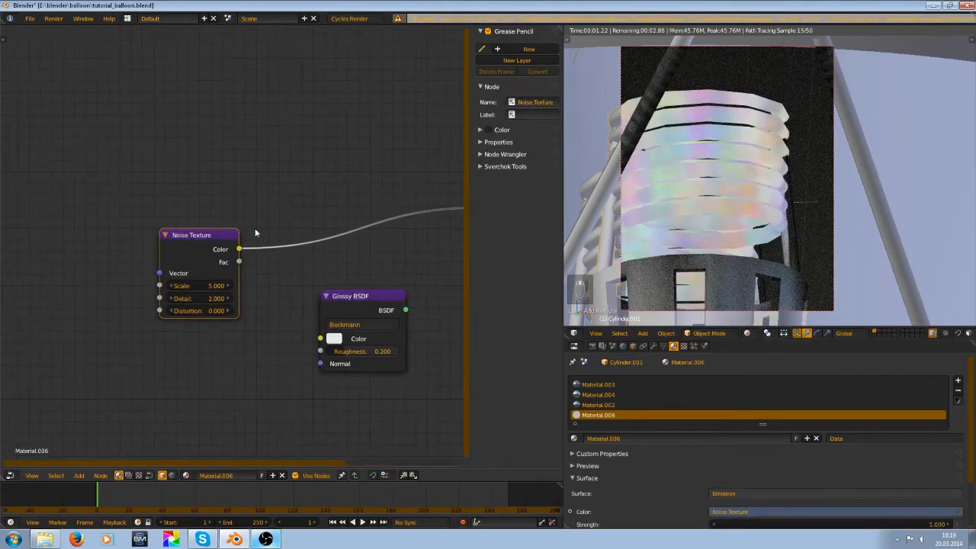
- Preview the Noise Texture's Fac output and set the texture's scale to 200
middle_click_drag(373, 225, 451, 224)
scroll(343, 221, "up", 4)
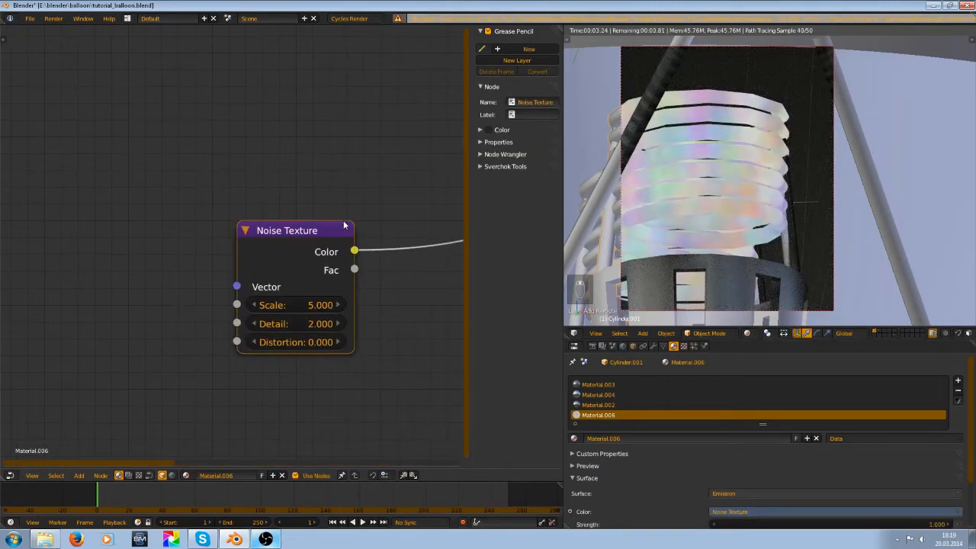
left_click(323, 266, "ctrl+shift")
key("KP_Decimal")
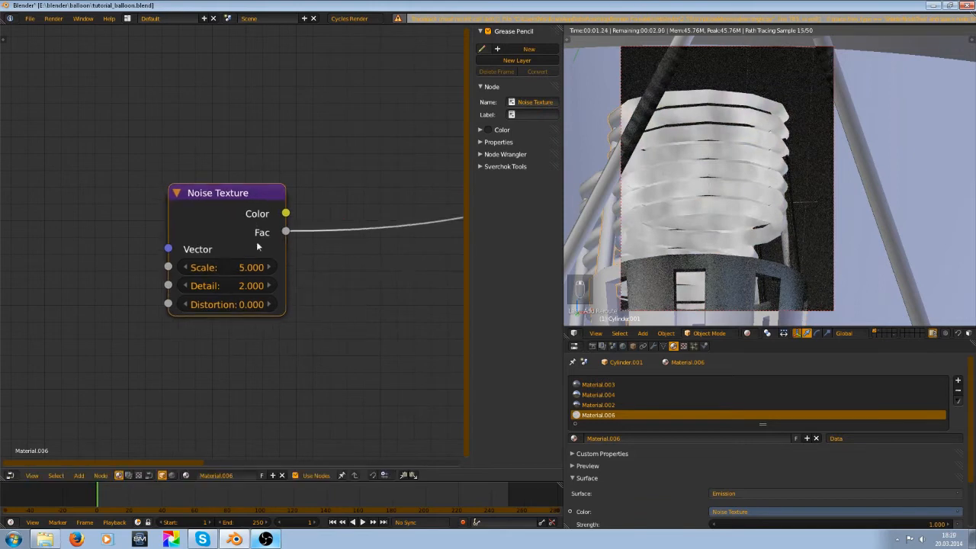
type("2")
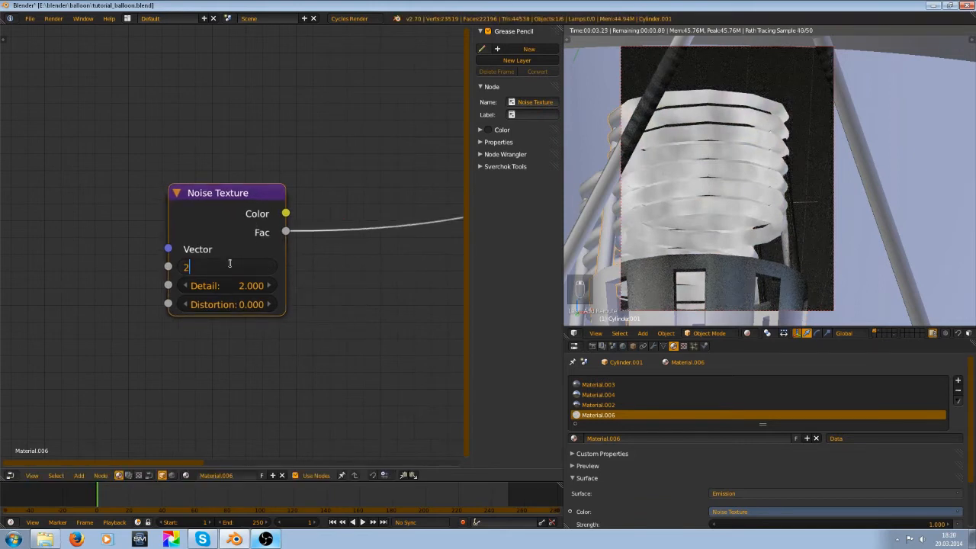
type("00")
key("Return")
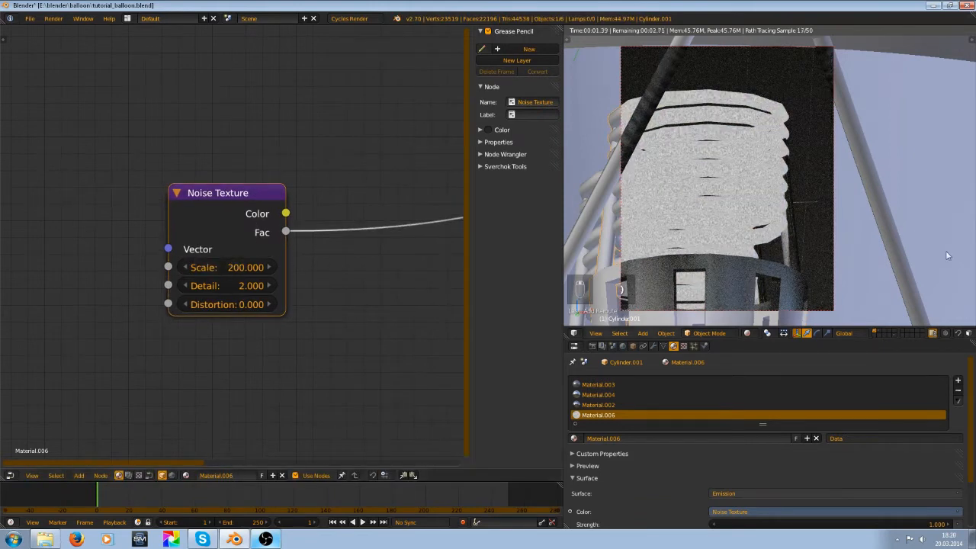
- Switch the viewport to the camera view, reposition the Glossy BSDF, and connect it to the Material Output's Surface
key("KP_0")
scroll(773, 197, "down", 5)
scroll(414, 227, "down", 2)
middle_click_drag(174, 220, 26, 195)
left_click_drag(308, 274, 254, 284)
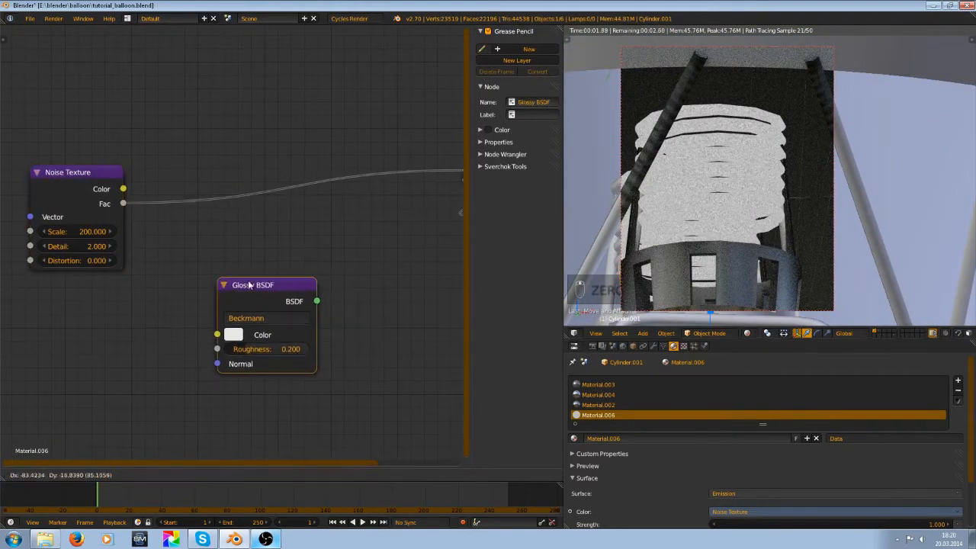
scroll(258, 305, "down", 2)
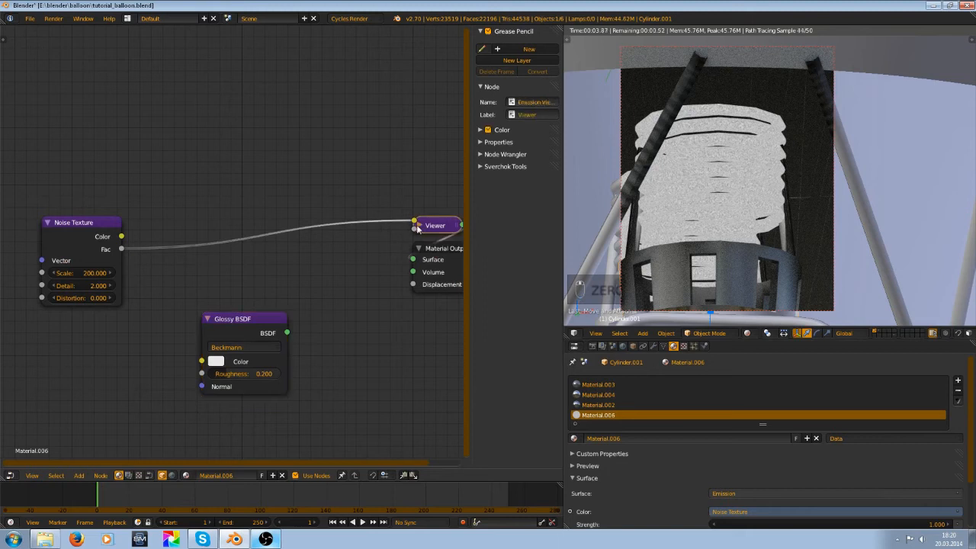
left_click(266, 332, "ctrl+shift")
key("shift+a")
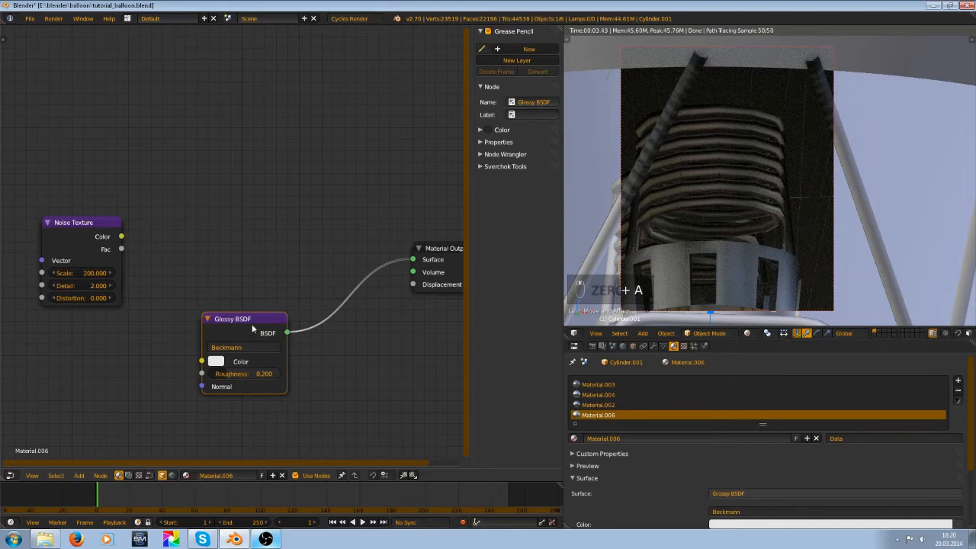
- Preview the Noise Texture's color output on the coil and move the Viewer node away from the Material Output
left_click(77, 237, "ctrl+shift")
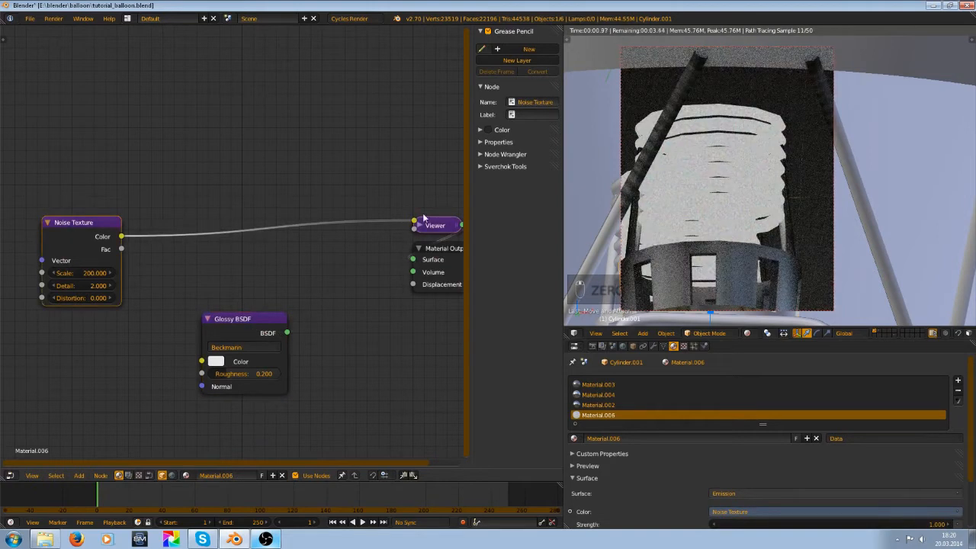
key("g")
left_click(292, 255)
middle_click_drag(118, 233, 129, 232)
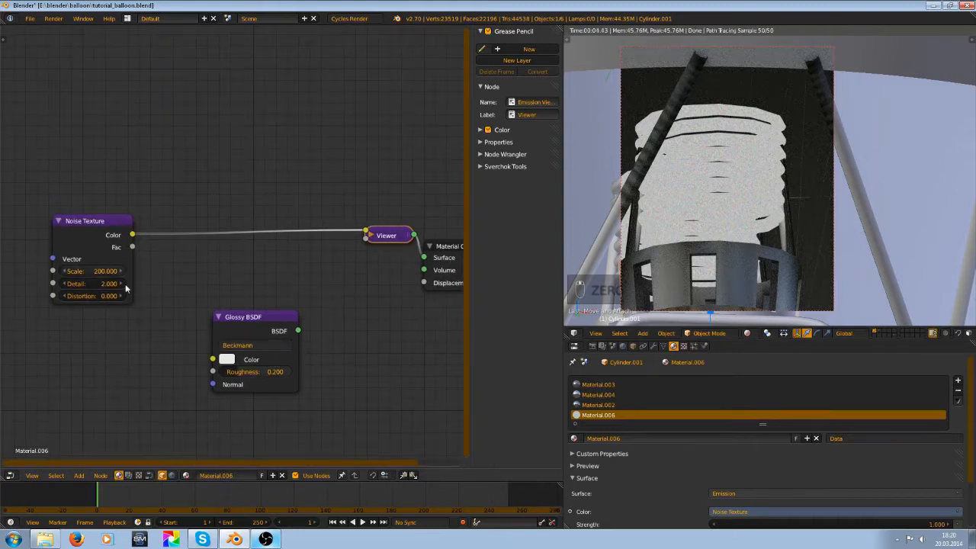
middle_click_drag(103, 230, 97, 212)
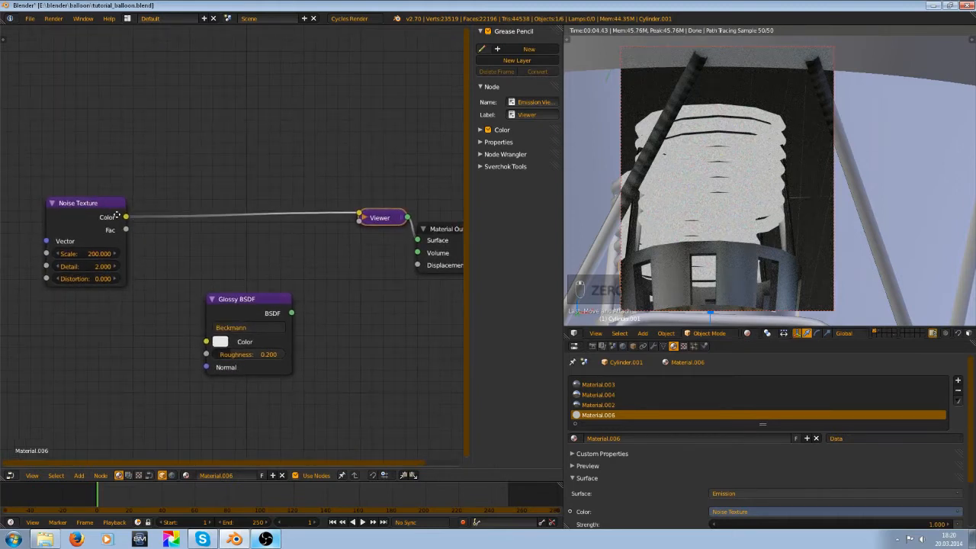
left_click_drag(374, 221, 342, 224)
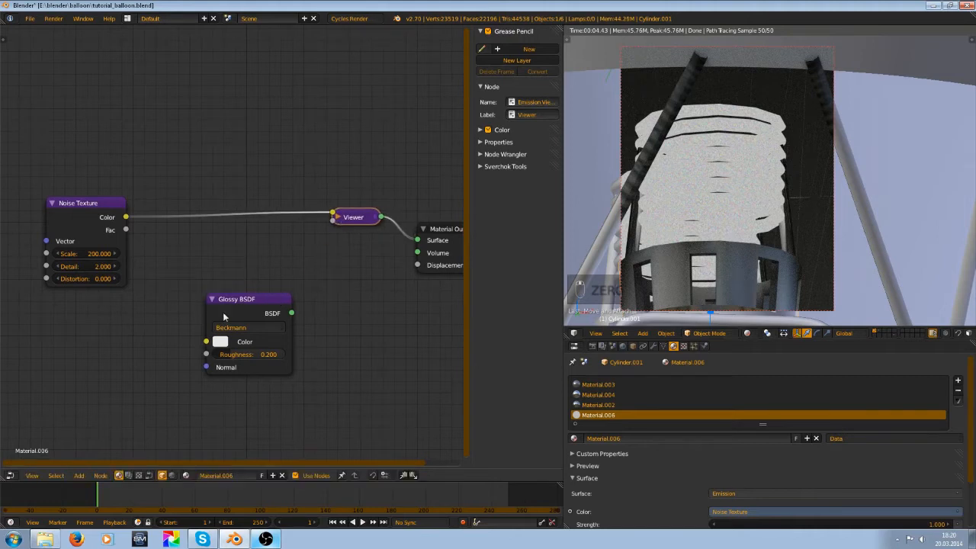
- Move the Glossy BSDF up, reconnect it to the Material Output, and place a duplicate of it directly above
left_click_drag(224, 316, 208, 293)
left_click(241, 282, "ctrl+shift")
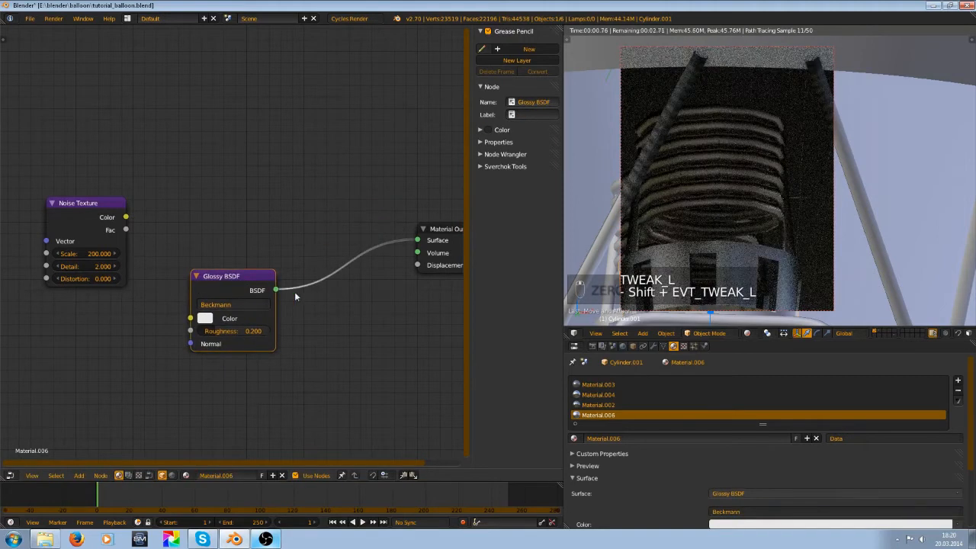
key("shift+a")
mouse_move(328, 205)
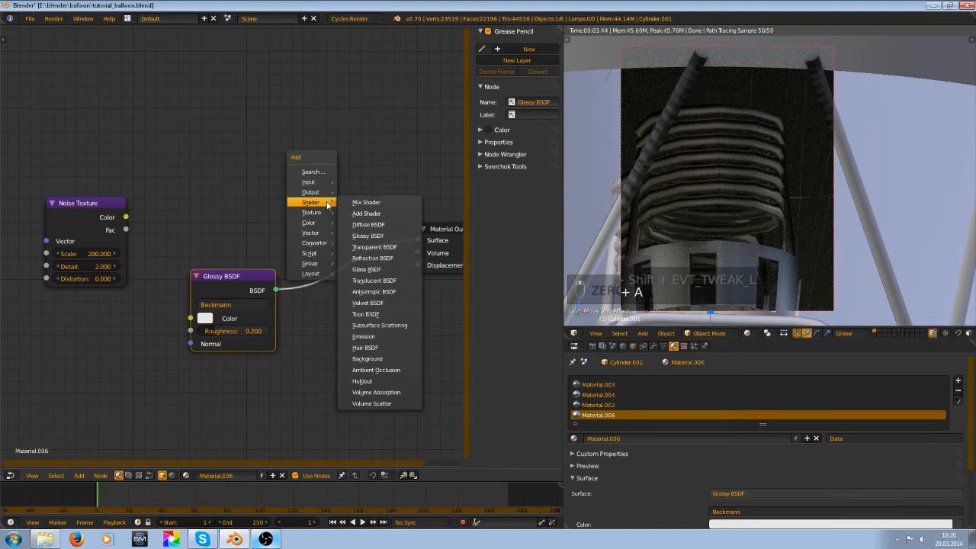
key("shift+d")
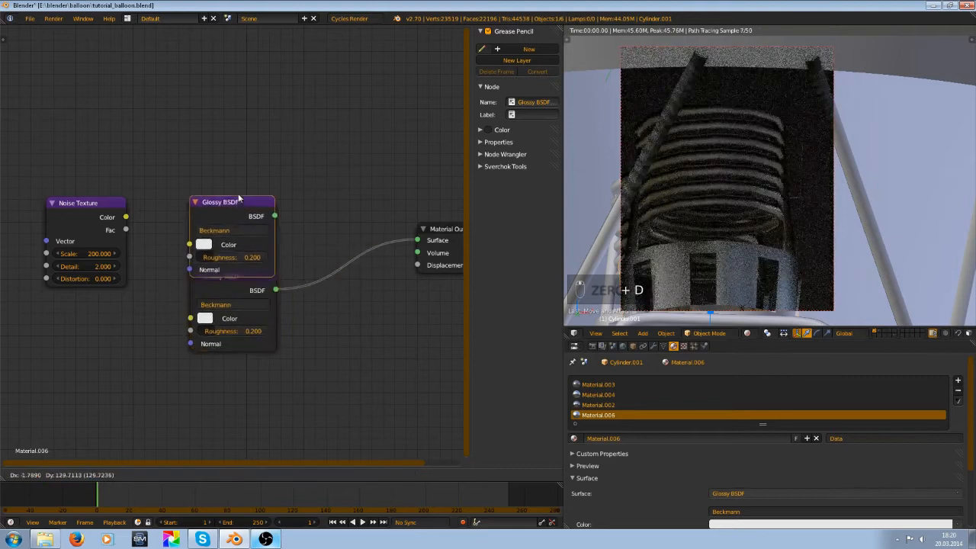
left_click(239, 194)
- Insert a Mix Shader before the Material Output and connect the duplicated Glossy BSDF to its second shader input
key("shift+a")
mouse_move(240, 192)
left_click(271, 192)
left_click(272, 206)
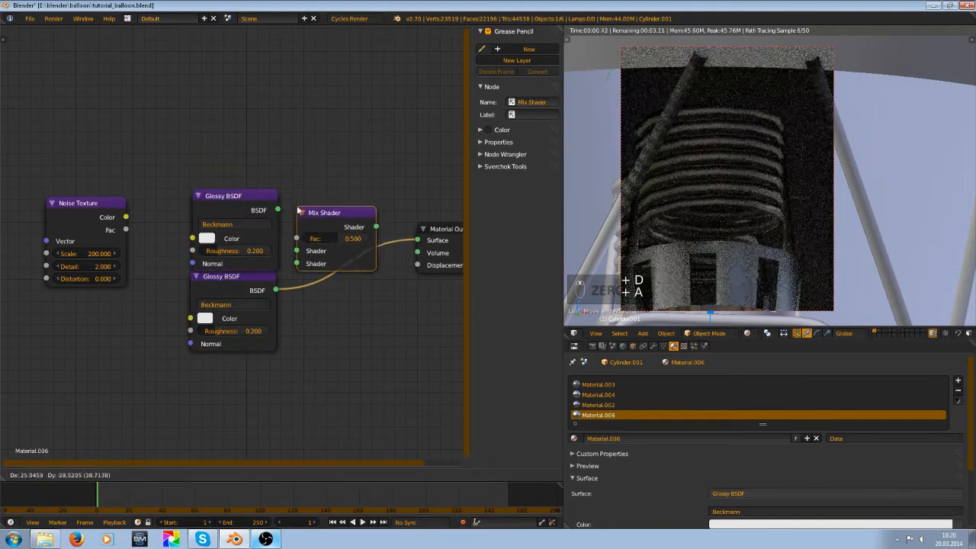
left_click_drag(277, 209, 299, 263)
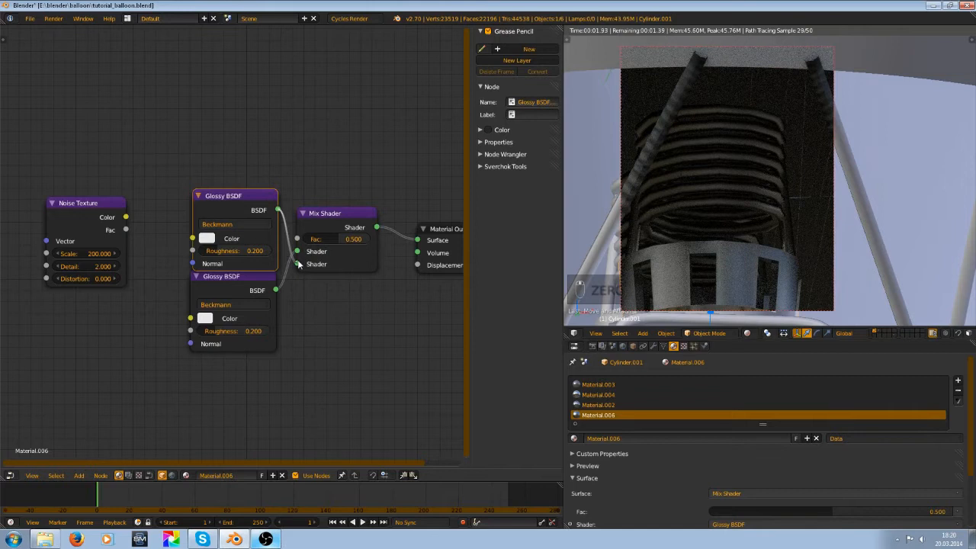
- Preview the Noise Texture's color on a close-up of the coil, and return the output to the Mix Shader
left_click(86, 218, "ctrl+shift")
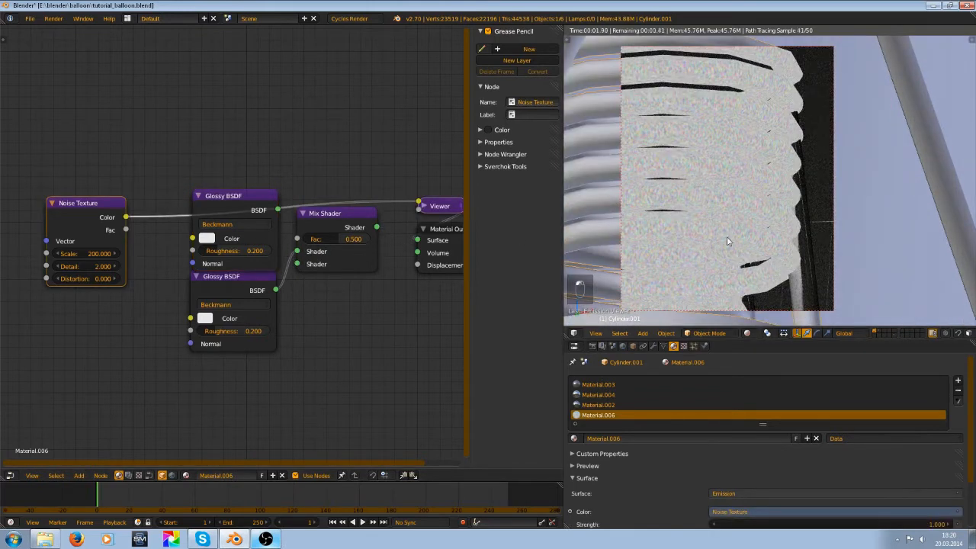
left_click(328, 214, "ctrl+shift")
- Link the upper Glossy BSDF to the Mix Shader's Fac input and move the lower Glossy BSDF down
left_click(266, 197)
left_click_drag(303, 236, 301, 237)
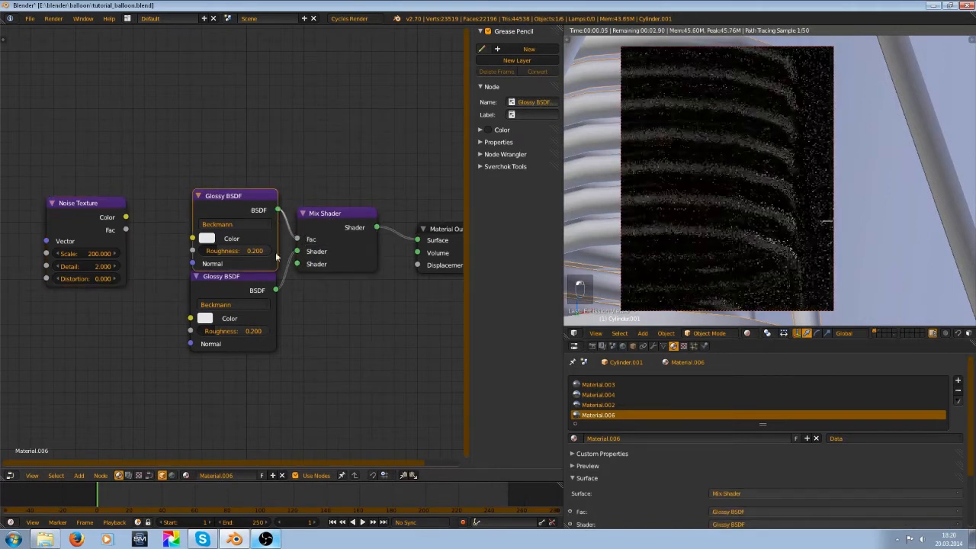
left_click_drag(254, 289, 251, 313)
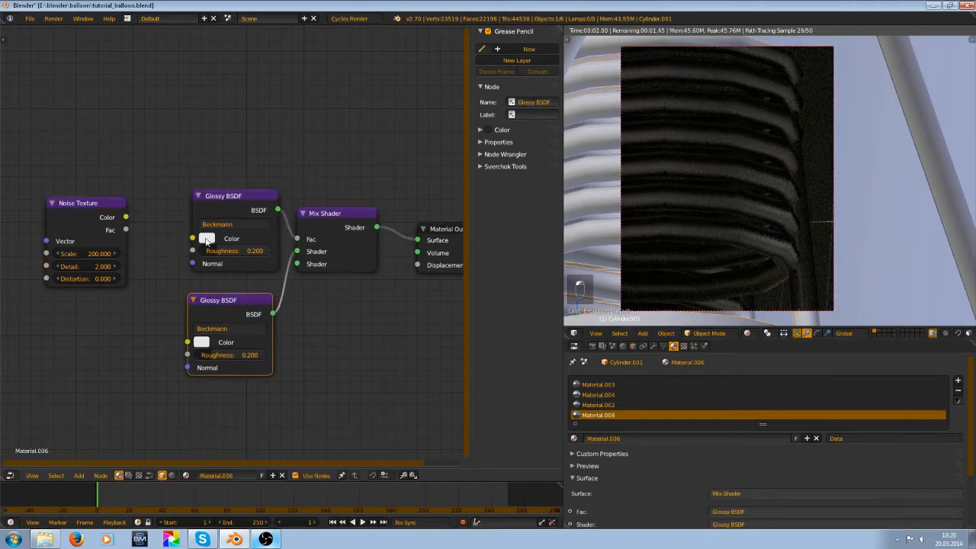
- Darken the upper Glossy BSDF's color to grey and connect the Noise Texture's Fac to its Color input
left_click(207, 239)
left_click_drag(296, 90, 297, 126)
left_click_drag(197, 239, 193, 239)
- Set the lower Glossy BSDF's roughness to 0 and check the coil in the rendered view
left_click_drag(238, 356, 180, 354)
middle_click_drag(826, 243, 785, 221)
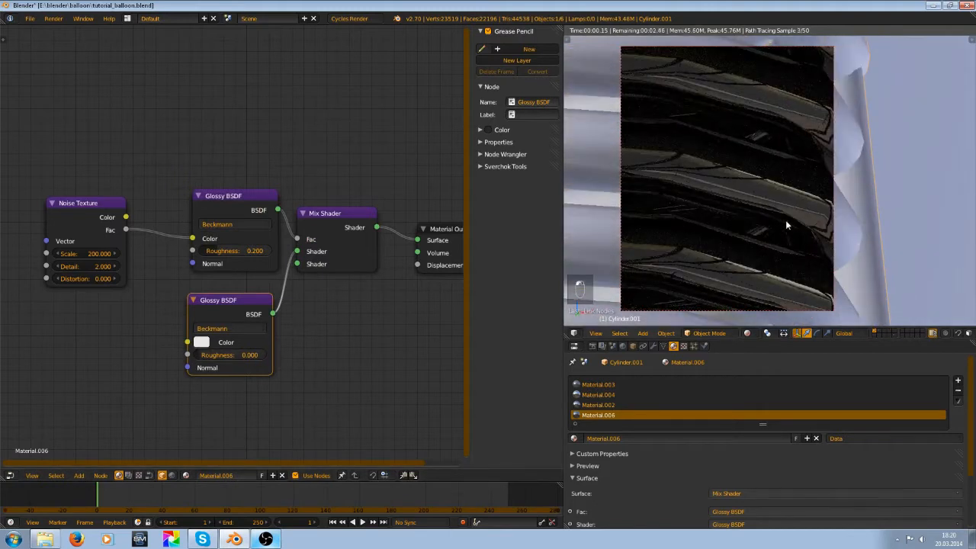
scroll(197, 334, "up", 3)
- Connect the upper and lower Glossy BSDFs to the Mix Shader's first and second shader inputs, and the Noise Texture's Fac to its Fac
left_click_drag(182, 237, 261, 253)
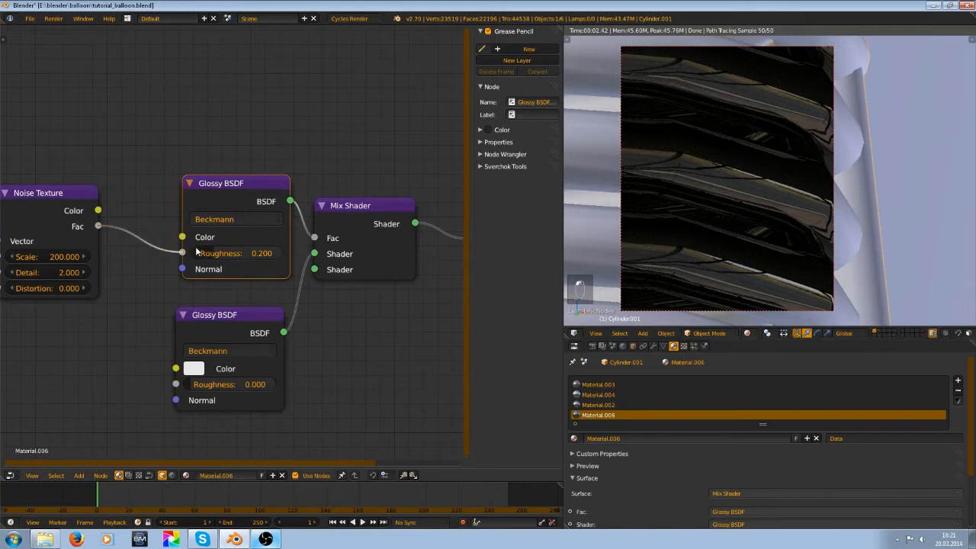
left_click_drag(191, 253, 189, 253)
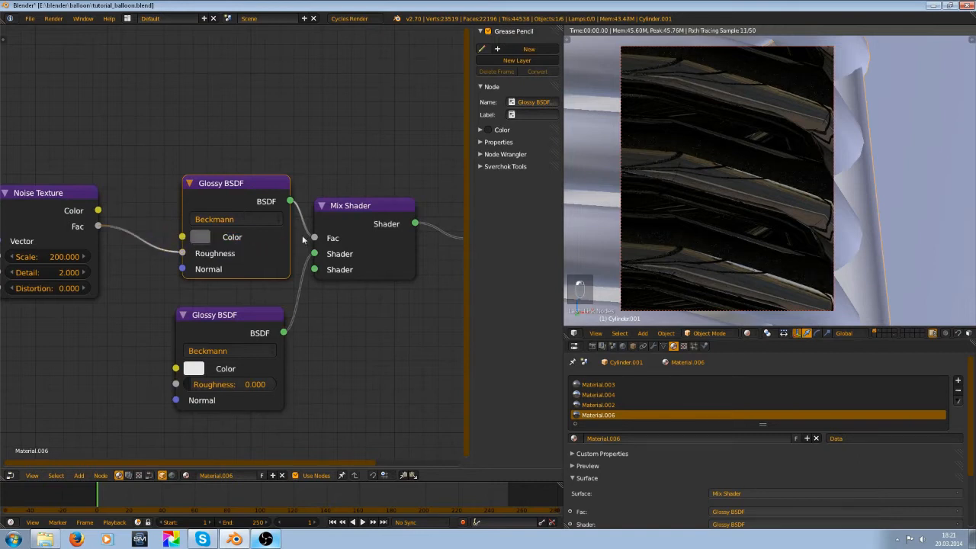
mouse_move(311, 261)
left_mouse_down()
mouse_move(311, 273)
mouse_move(304, 252)
left_mouse_up()
left_click_drag(314, 254, 217, 212)
left_click_drag(99, 226, 322, 243)
left_click_drag(164, 252, 150, 261)
scroll(721, 214, "up", 3)
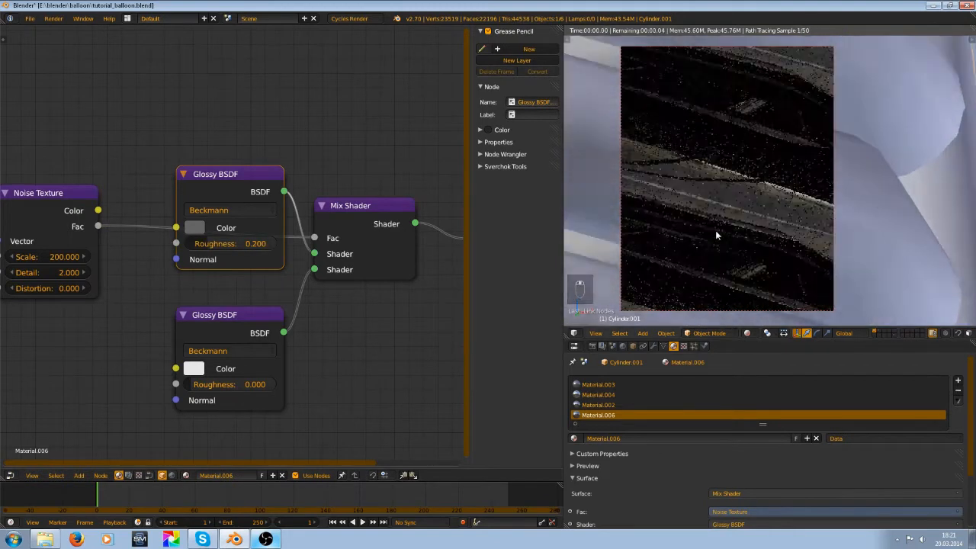
scroll(715, 231, "up", 2)
- Insert a ColorRamp between the Noise Texture's Fac and the Mix Shader's Fac, and preview its output on the coil
middle_click_drag(362, 273, 308, 329)
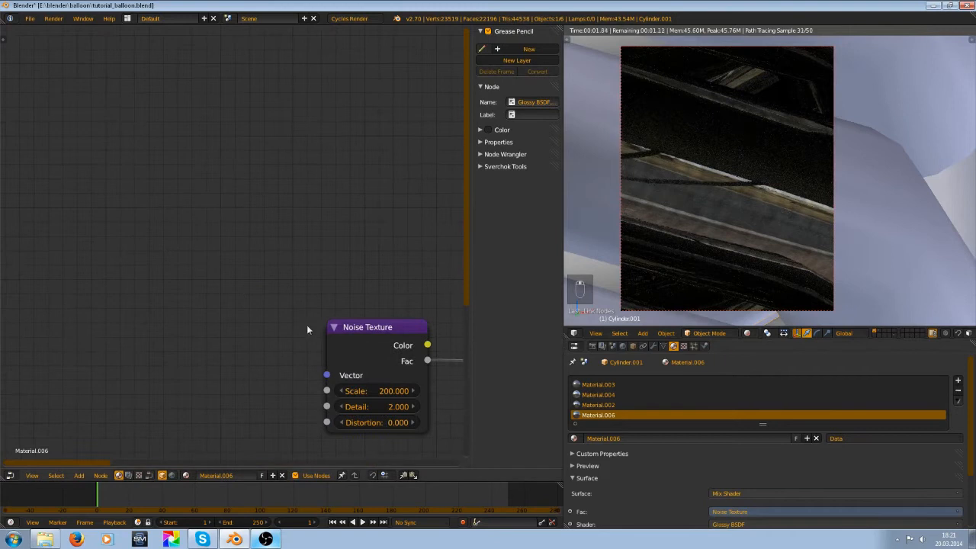
left_click_drag(364, 375, 79, 239)
key("shift+a")
mouse_move(91, 315)
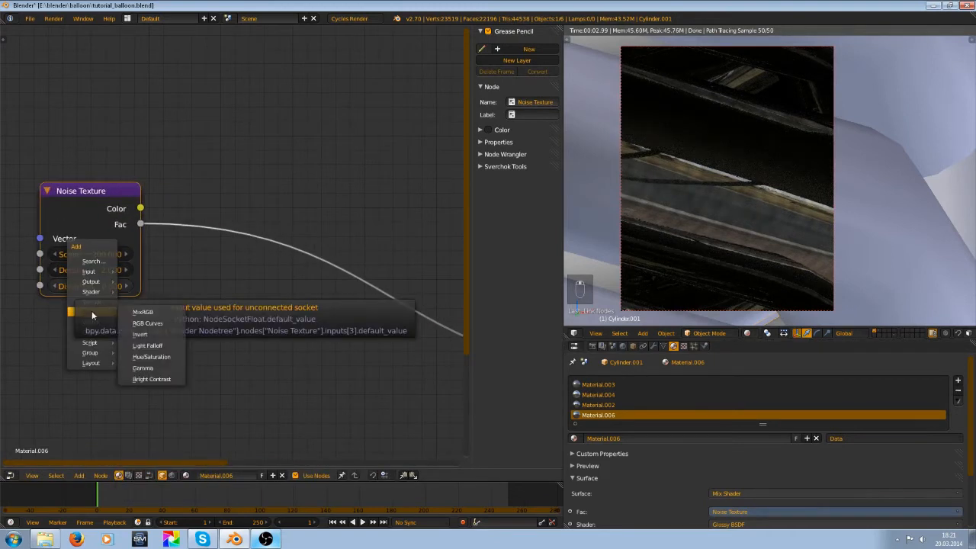
key("Escape")
key("shift+a")
mouse_move(122, 354)
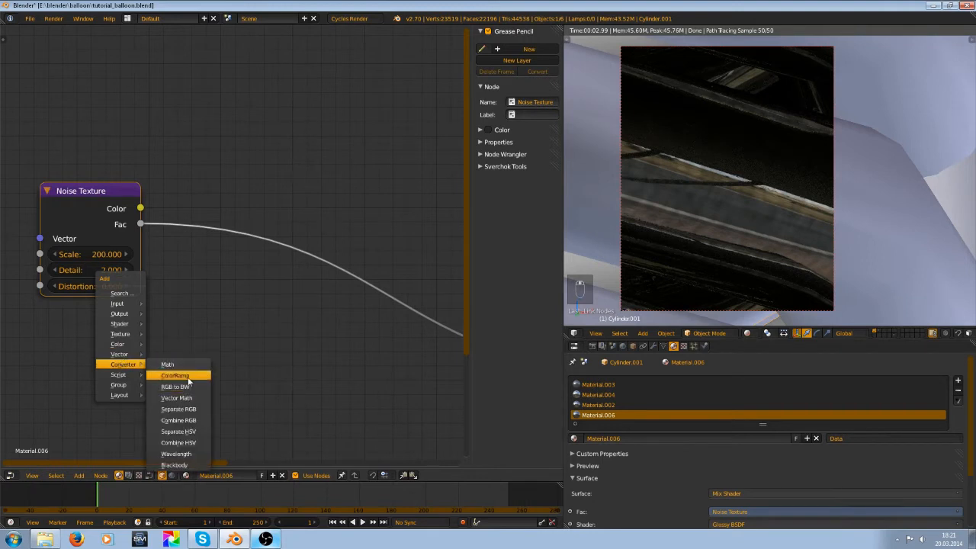
left_click(174, 375)
left_click(344, 227)
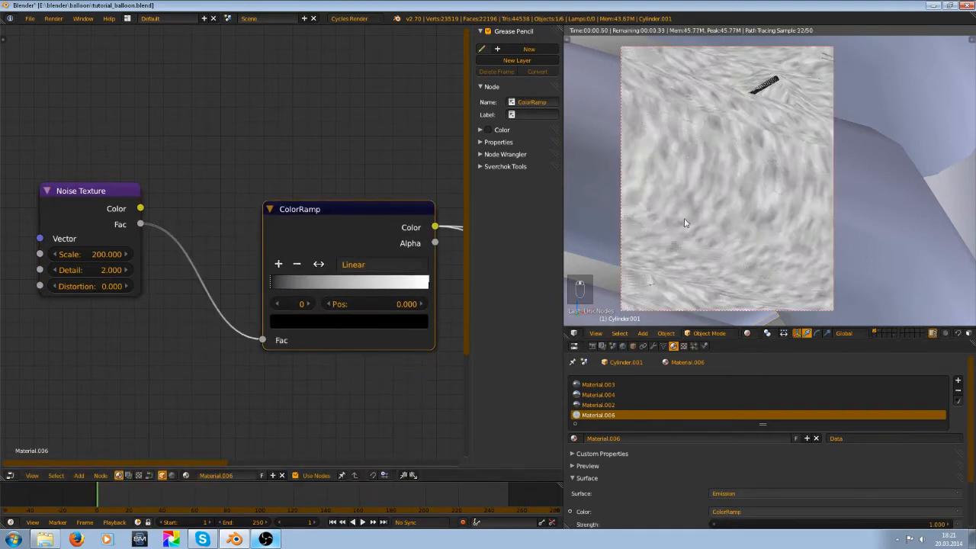
- Raise the ColorRamp's contrast by pulling the white stop inward and moving the black stop to position 0.414
scroll(684, 219, "down", 4)
middle_click_drag(401, 286, 395, 285)
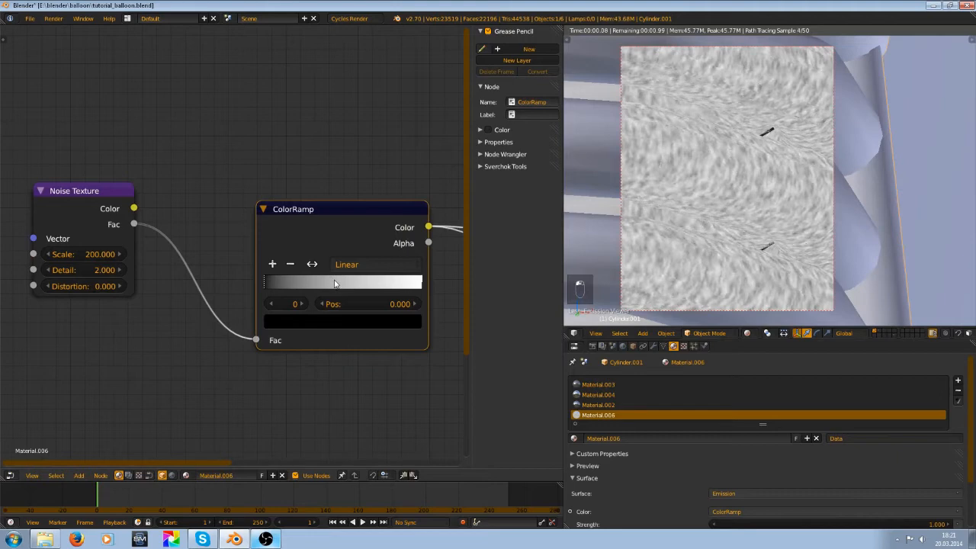
left_click_drag(421, 285, 360, 284)
left_click_drag(267, 284, 329, 285)
scroll(330, 285, "down", 3)
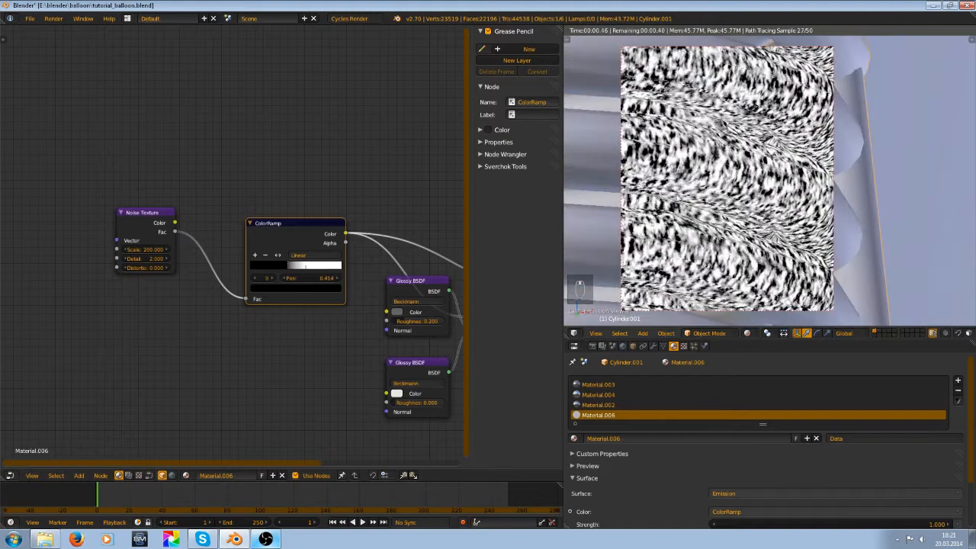
- Send the Mix Shader back to the Material Output and inspect the coil surface up close
middle_click_drag(347, 236, 231, 206)
middle_click_drag(354, 275, 310, 263)
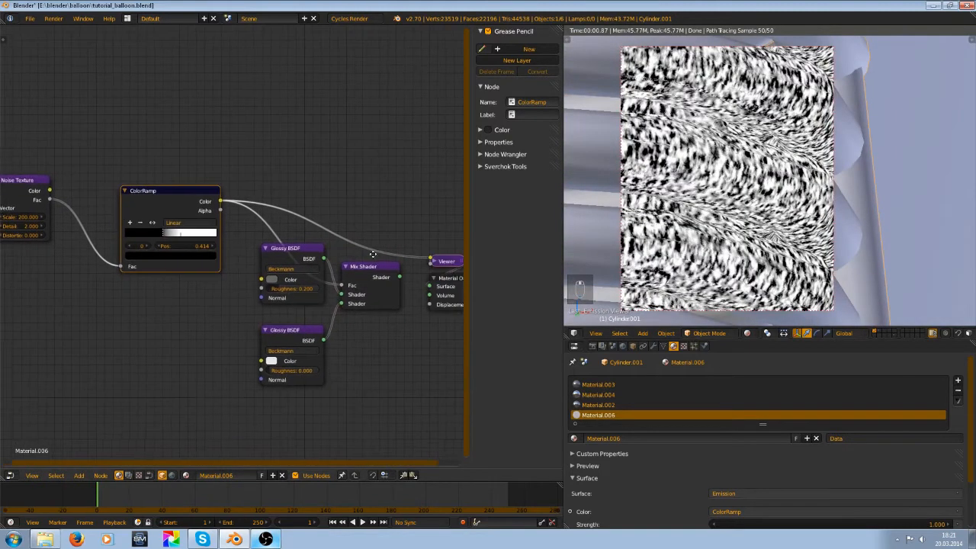
left_click(385, 272, "ctrl+shift")
mouse_move(776, 200)
middle_mouse_down()
mouse_move(744, 205)
mouse_move(744, 251)
mouse_move(740, 201)
mouse_move(732, 229)
mouse_move(675, 185)
middle_mouse_up()
scroll(376, 272, "up", 2)
scroll(376, 267, "up", 2)
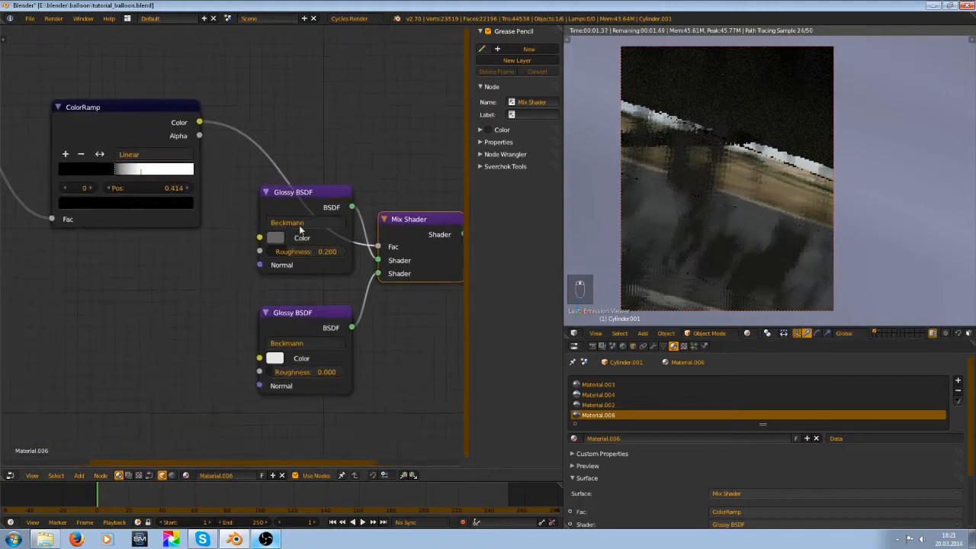
- Tint the upper Glossy BSDF's grey color slightly purple
left_click(282, 237)
left_click(396, 97)
left_click(340, 86)
middle_click_drag(611, 173, 730, 275)
- Save over tutorial_balloon.blend and inspect the coil's mottled metal in the rendered view
key("ctrl+s")
key("ctrl+s")
key("ctrl+s")
left_click(749, 214)
scroll(751, 214, "up", 5)
key("ctrl+s")
left_click(745, 210)
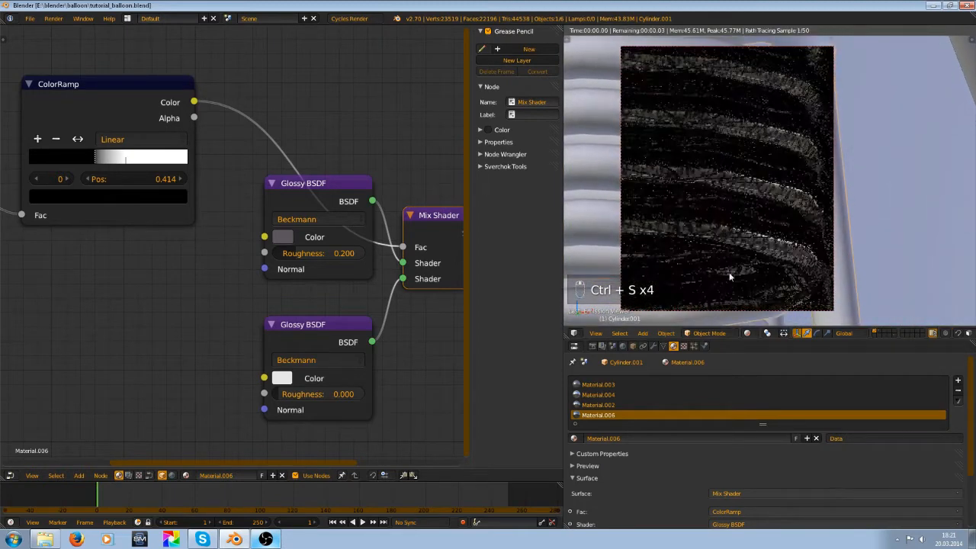
scroll(736, 242, "up", 2)
key("ctrl+s")
left_click(736, 241)
middle_click_drag(780, 151, 748, 190)
scroll(747, 184, "up", 3)
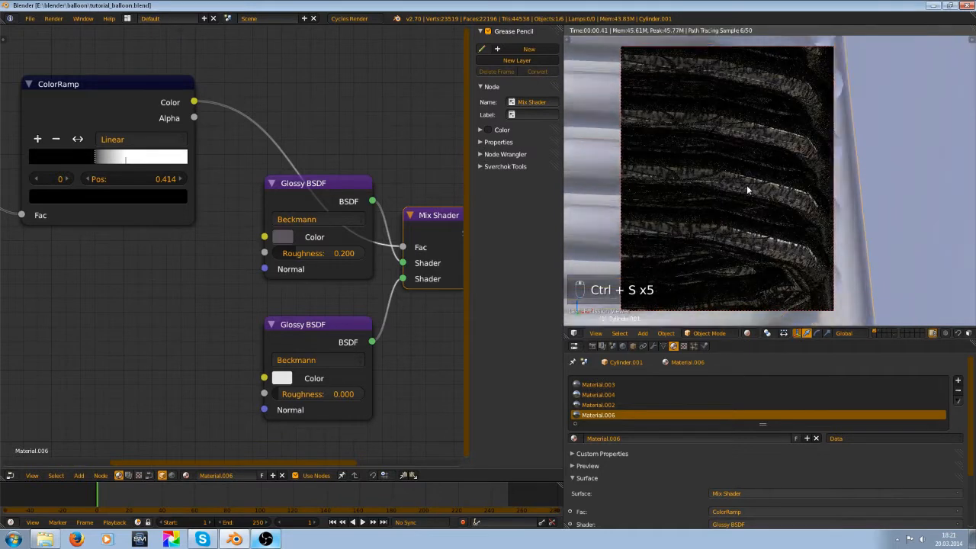
- Set the lower Glossy BSDF's roughness to 0.030 and save the file
middle_click_drag(341, 344, 339, 324)
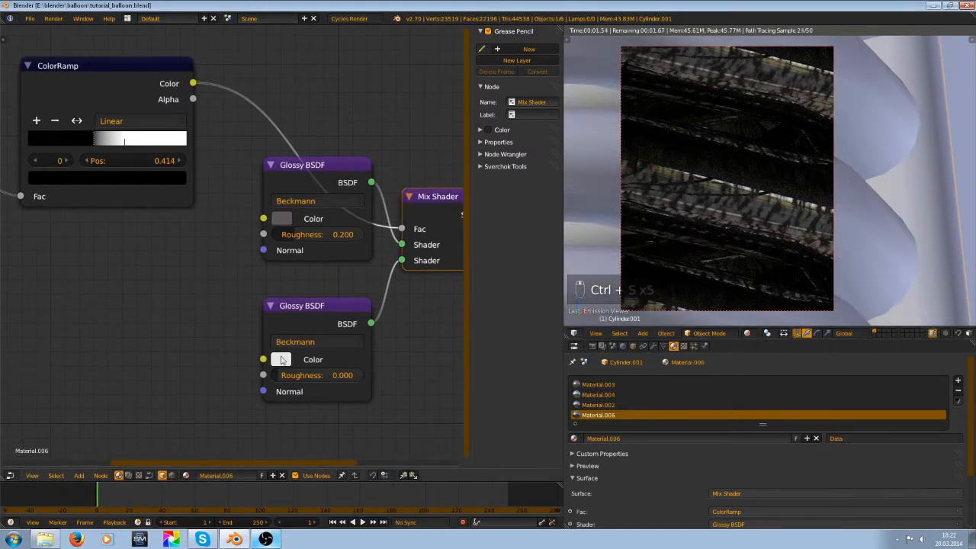
left_click_drag(279, 377, 317, 382)
key("ctrl+s")
left_click(330, 384)
scroll(766, 242, "down", 4)
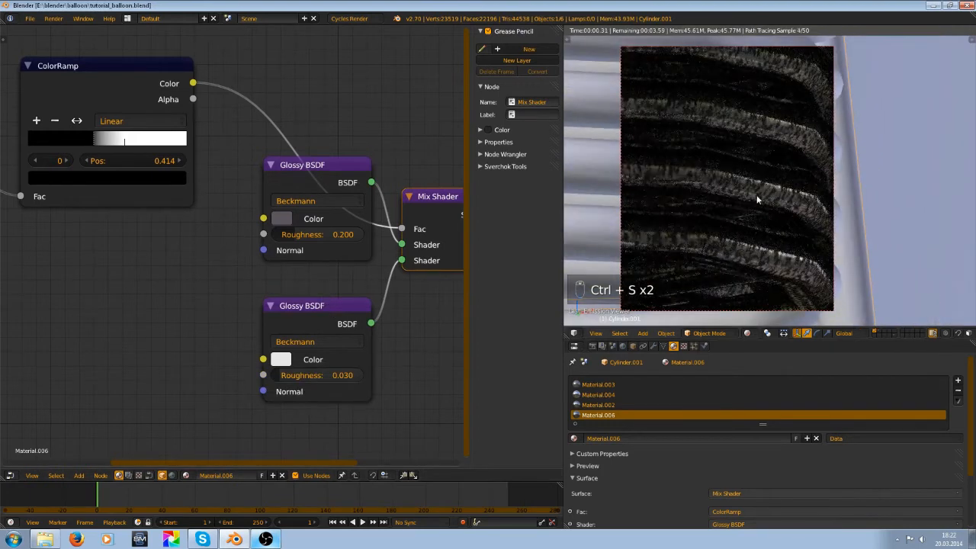
scroll(763, 193, "down", 5)
key("ctrl+s")
left_click(727, 203)
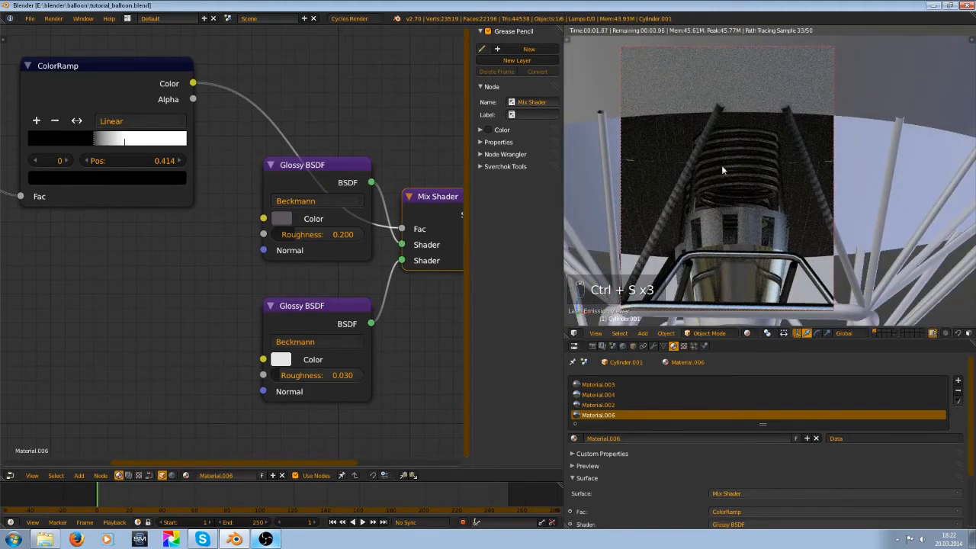
- Examine the burners and their frame from several angles and distances, saving over tutorial_balloon.blend again
middle_click_drag(723, 144, 717, 190)
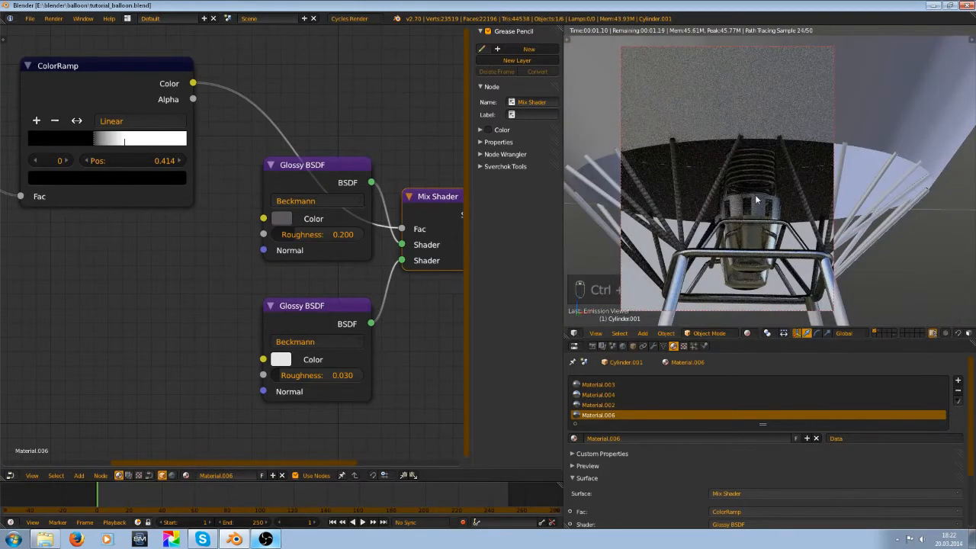
key("ctrl+s")
key("ctrl+s")
key("ctrl+s")
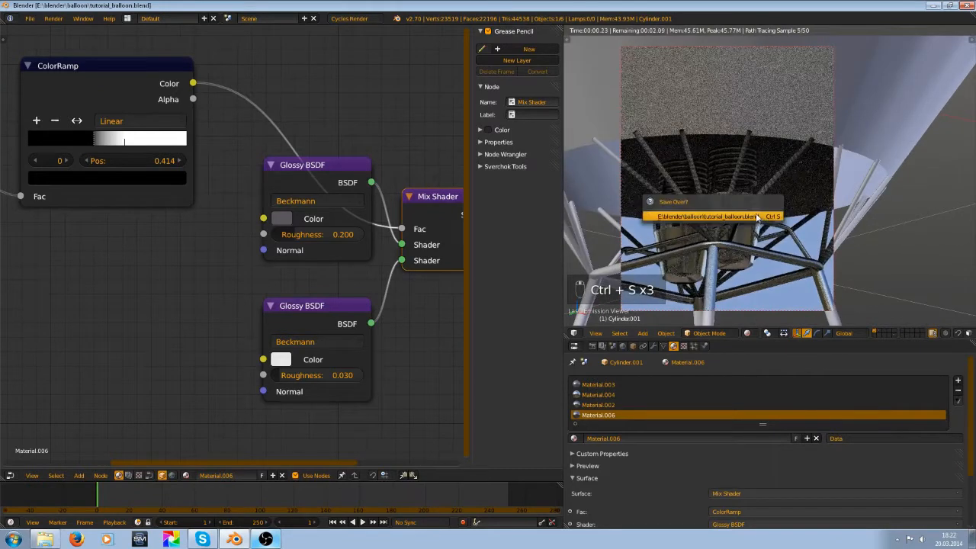
key("ctrl+s")
scroll(749, 203, "up", 5)
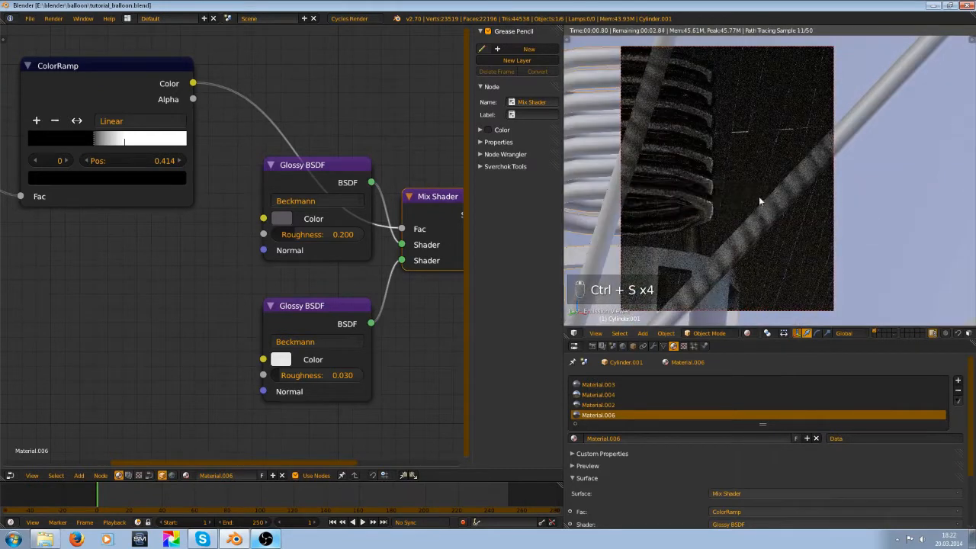
scroll(717, 205, "down", 5)
key("ctrl+s")
key("ctrl+s")
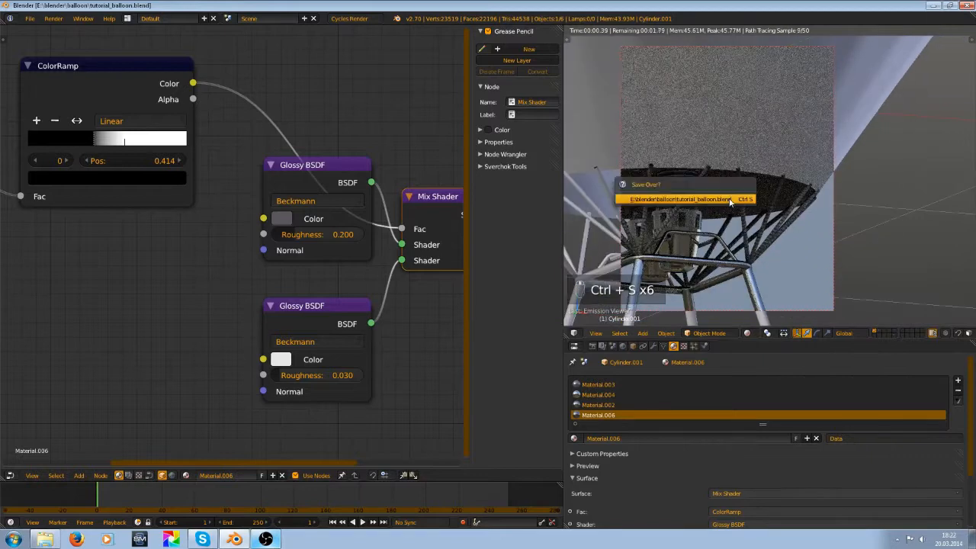
left_click(730, 199)
scroll(732, 206, "up", 3)
key("ctrl+s")
scroll(763, 229, "up", 4)
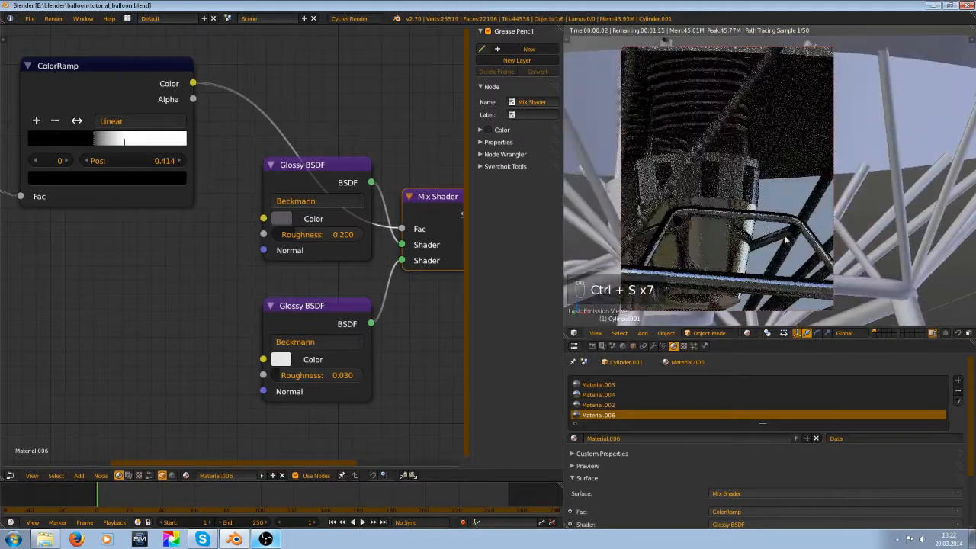
- Switch to Material.004 after checking Material.002, and darken its Glossy BSDF color to a medium grey
left_click(595, 405)
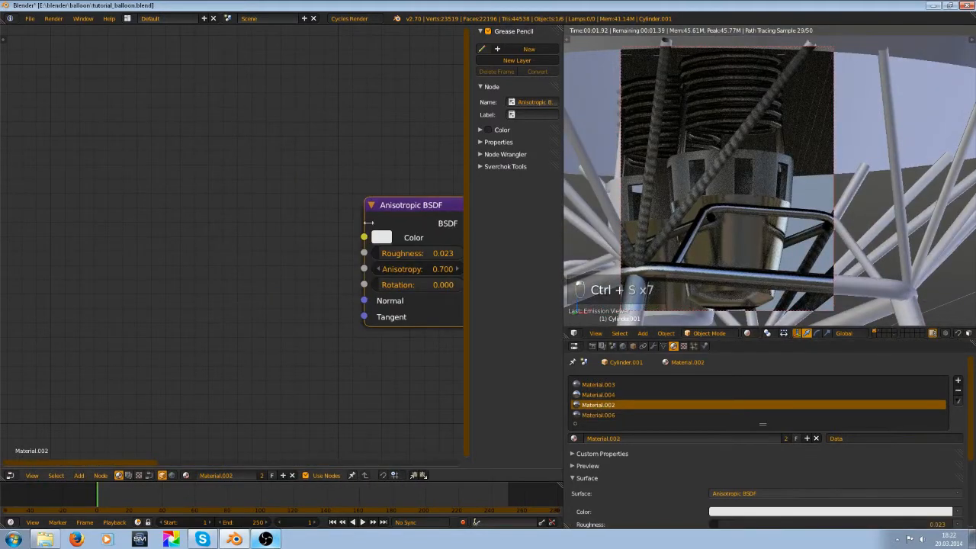
left_click_drag(412, 206, 312, 205)
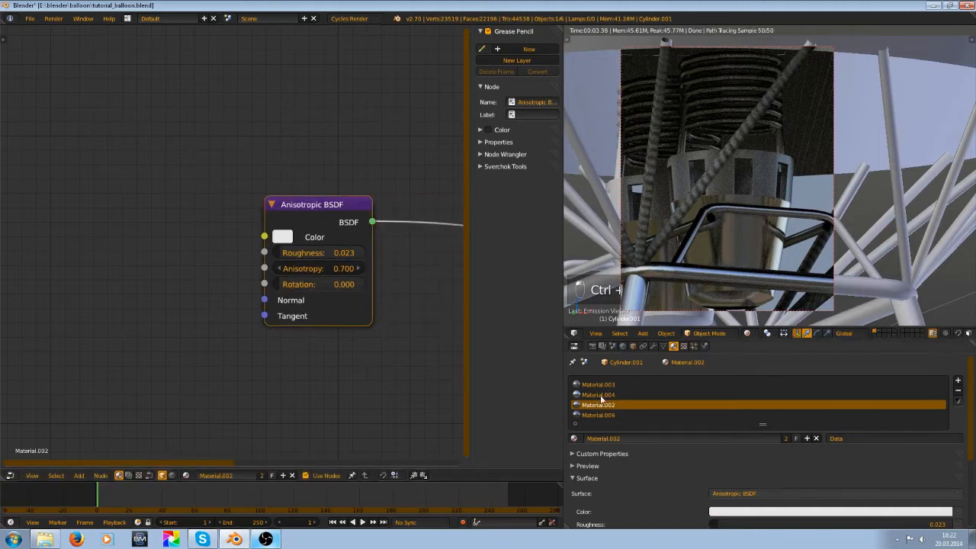
left_click(600, 395)
left_click_drag(266, 239, 289, 242)
left_click(253, 221)
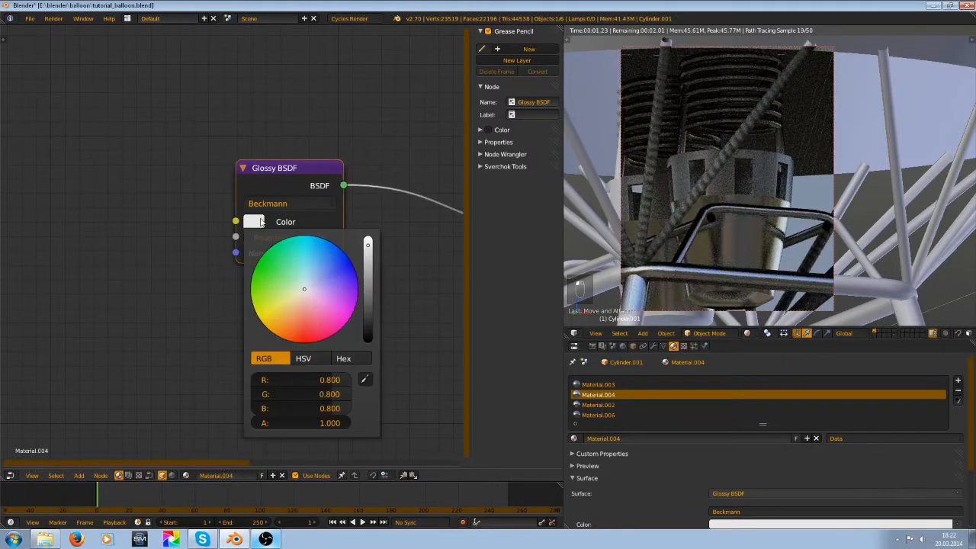
left_click(254, 221)
left_click_drag(368, 256, 374, 279)
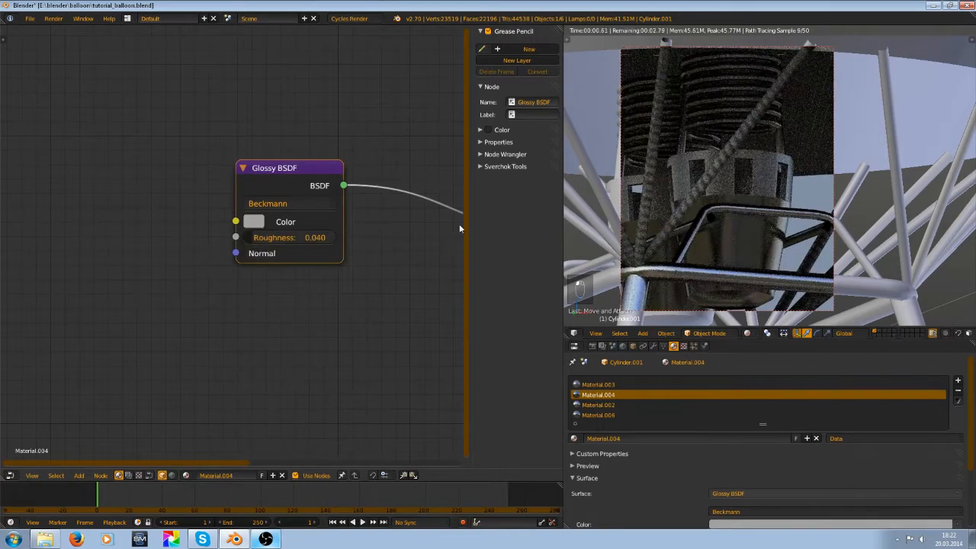
- Set the roughness of Material.004's Glossy BSDF to 0.154 and save the file
left_click_drag(280, 239, 255, 244)
key("ctrl+s")
key("ctrl+s")
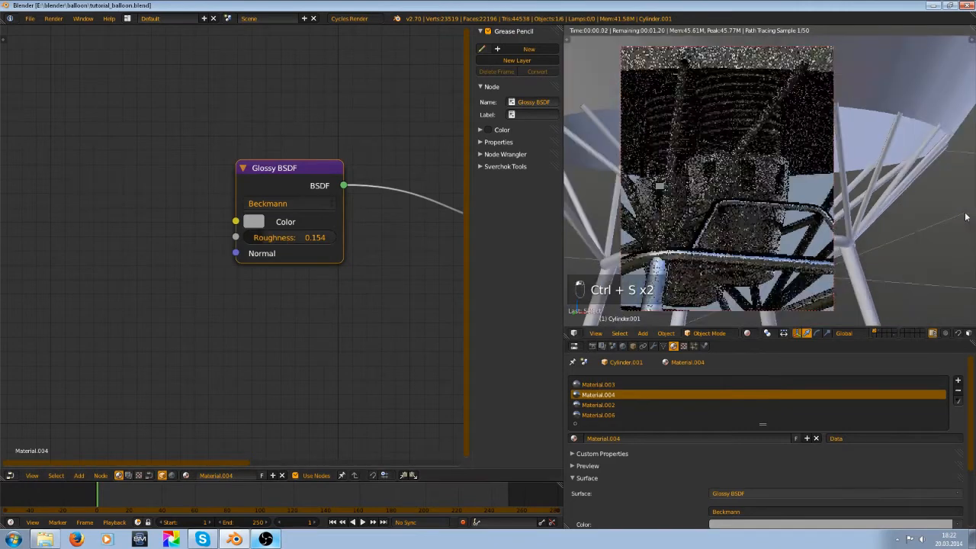
scroll(848, 207, "down", 5)
key("ctrl+s")
left_click(795, 220)
middle_click_drag(797, 220, 757, 238)
key("ctrl+s")
- Select the balloon envelope and create a new material for it
scroll(817, 223, "down", 6)
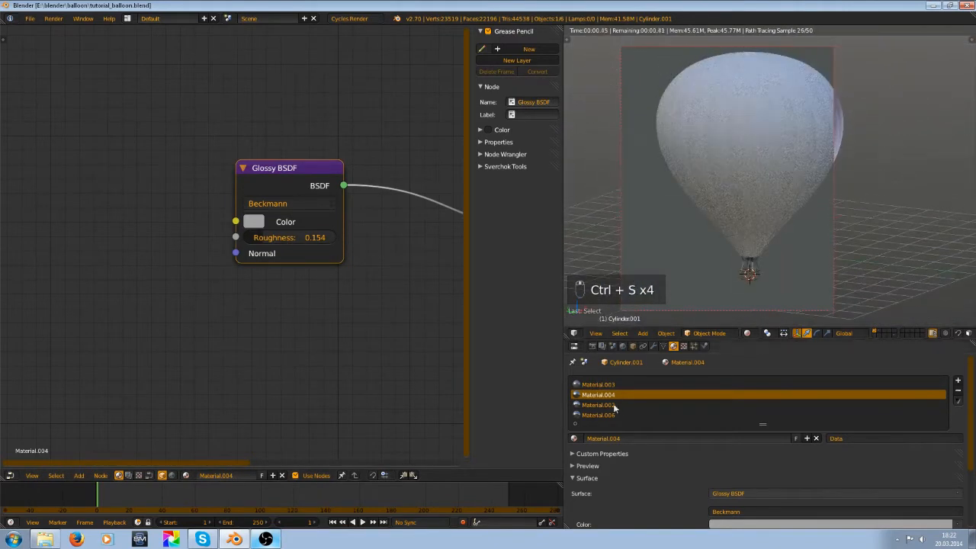
right_click(794, 154)
mouse_move(738, 185)
middle_mouse_down()
mouse_move(778, 144)
mouse_move(740, 192)
middle_mouse_up()
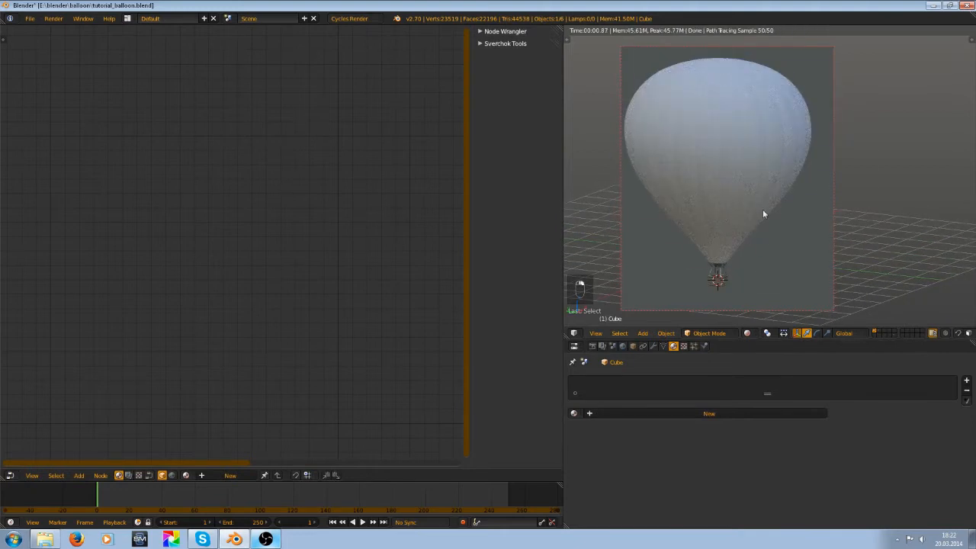
middle_click_drag(717, 141, 732, 138)
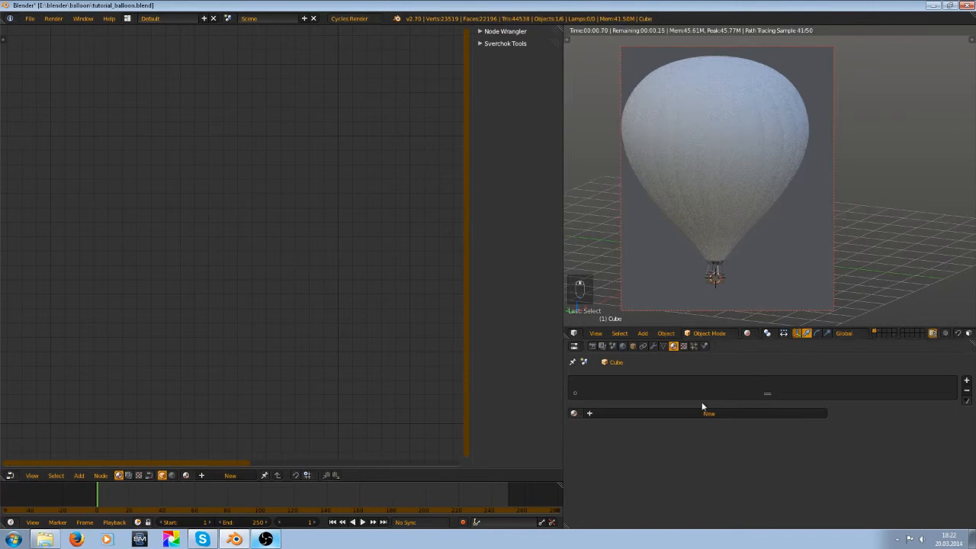
left_click(702, 412)
middle_click_drag(267, 240, 92, 234)
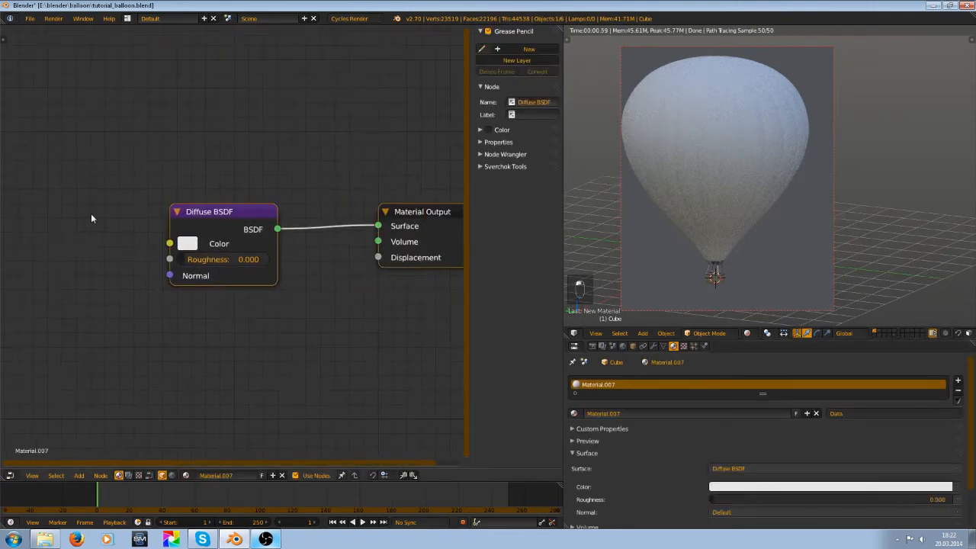
- Color the envelope's Diffuse BSDF yellow with R 0.800, G 0.633 and B 0.000
left_click(185, 244)
left_click_drag(234, 123, 182, 128)
left_click(184, 244)
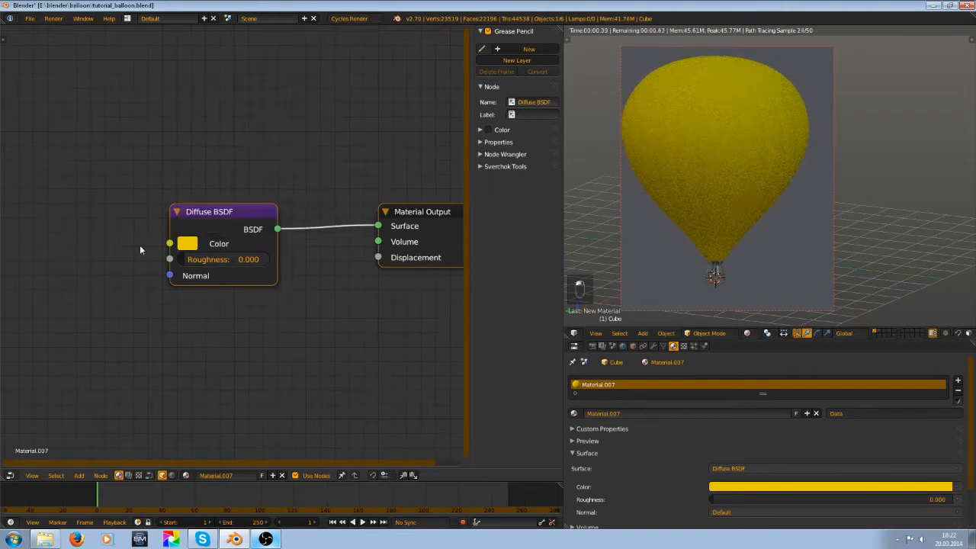
- Move the Material Output node farther from the Diffuse BSDF to make room for more nodes
scroll(305, 232, "down", 2)
left_click_drag(382, 236, 483, 234)
middle_click_drag(257, 237, 320, 216)
- Shift the Diffuse BSDF's yellow to R 0.800, G 0.722 and B 0.000
scroll(322, 244, "up", 2)
scroll(247, 196, "up", 4)
scroll(259, 196, "down", 1)
left_click(318, 227)
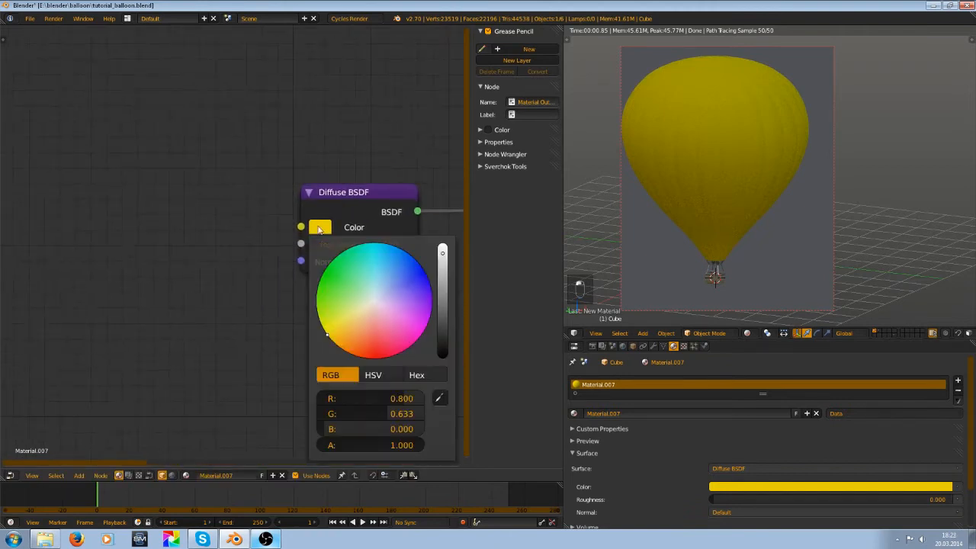
left_click_drag(330, 336, 310, 337)
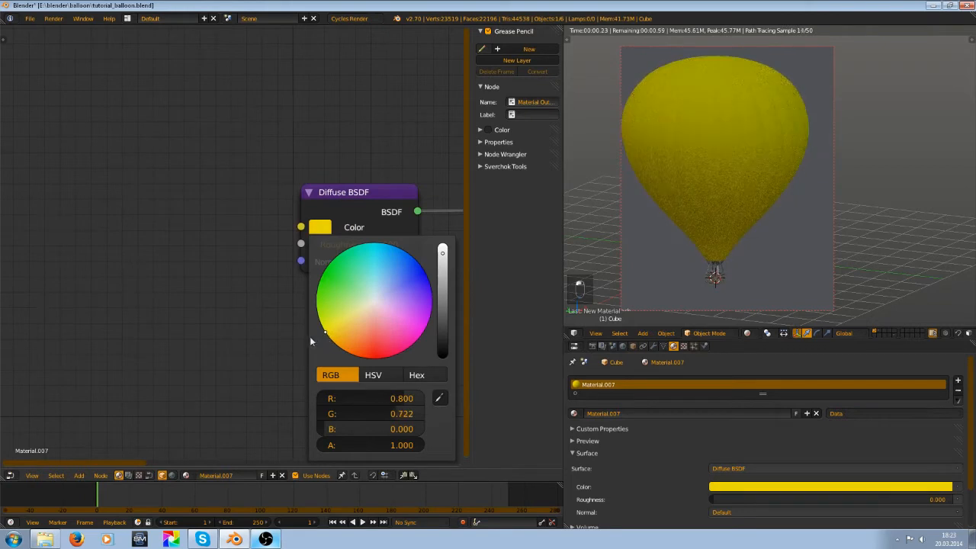
scroll(343, 237, "up", 4)
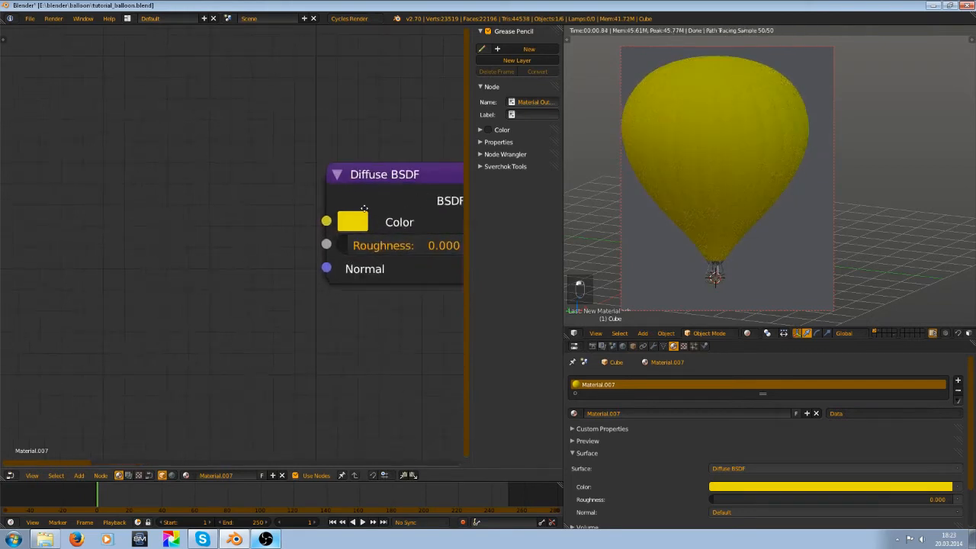
- Add an Image Texture node and connect its Color output to the Diffuse BSDF's Color input
scroll(365, 208, "down", 2)
middle_click_drag(319, 243, 286, 222)
scroll(248, 227, "up", 1)
middle_click_drag(189, 208, 224, 230)
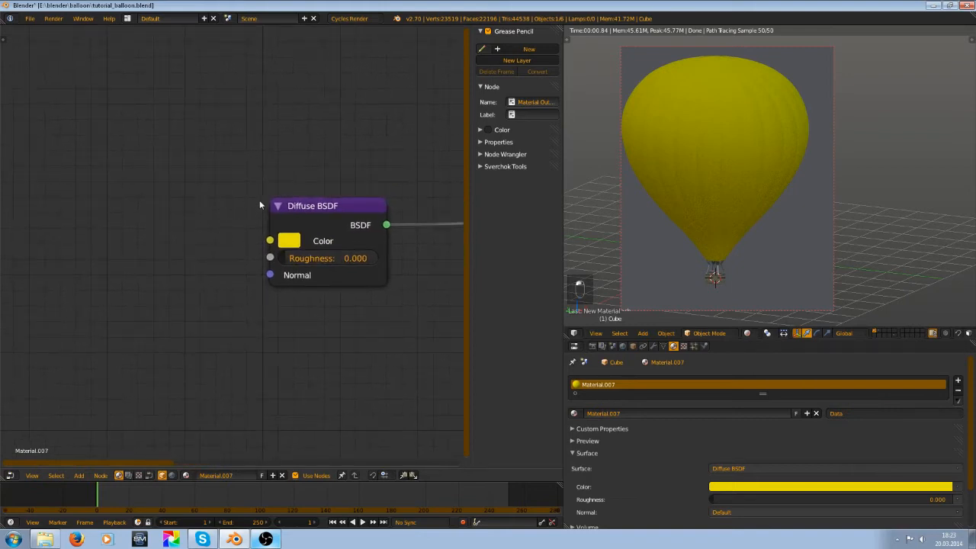
key("shift+a")
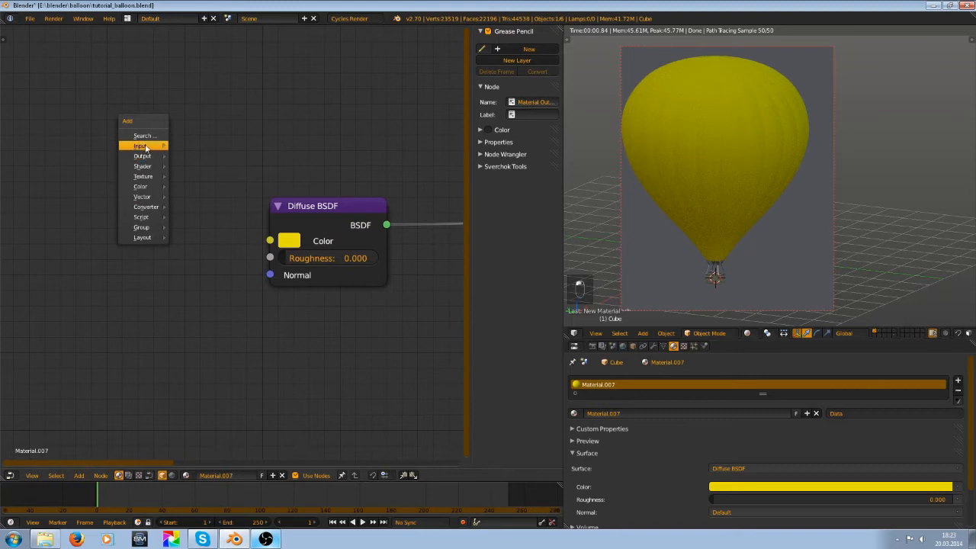
mouse_move(143, 177)
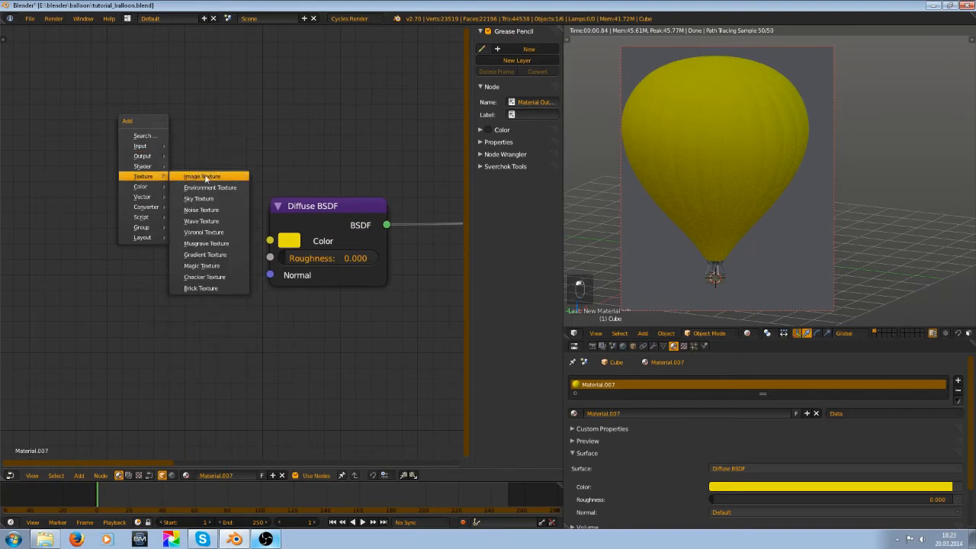
left_click(204, 177)
left_click_drag(266, 241, 267, 242)
- Add a Texture Coordinate node, connect its UV output to the Image Texture's Vector input and move it farther from that node
middle_click_drag(233, 253, 597, 311)
middle_click_drag(362, 276, 295, 248)
key("shift+a")
mouse_move(246, 219)
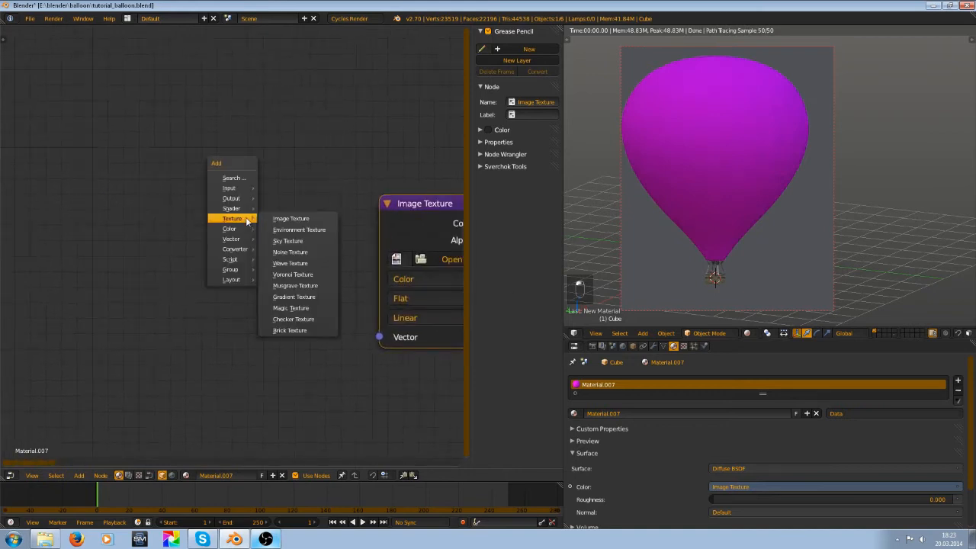
mouse_move(229, 187)
left_click(298, 198)
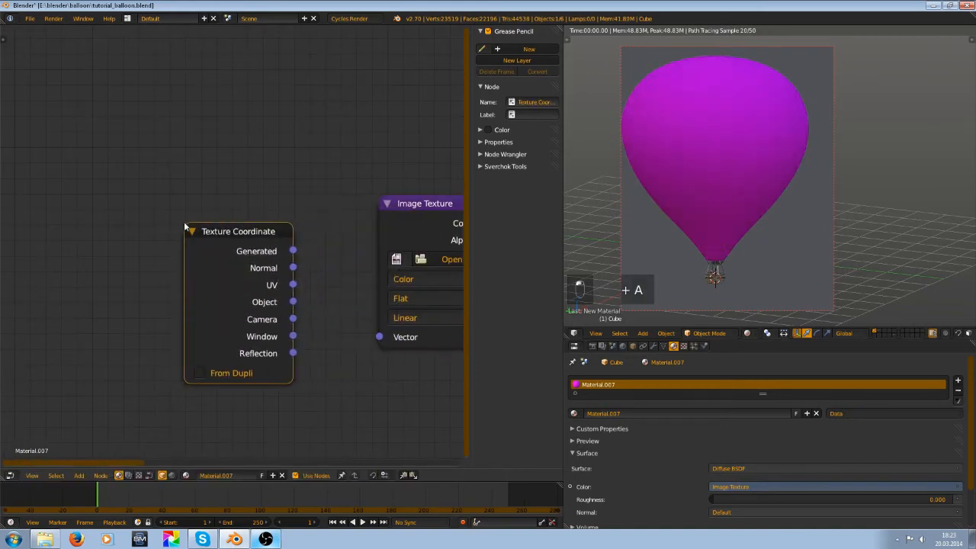
left_click_drag(347, 337, 379, 336)
left_click_drag(223, 263, 2, 162)
- Insert a Mapping node into the link between Texture Coordinate and Image Texture
key("shift+a")
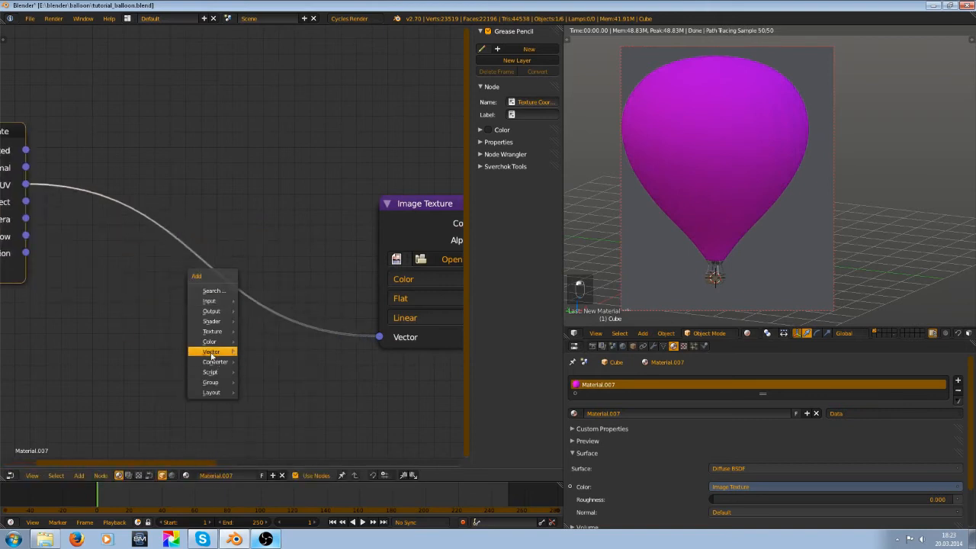
mouse_move(221, 351)
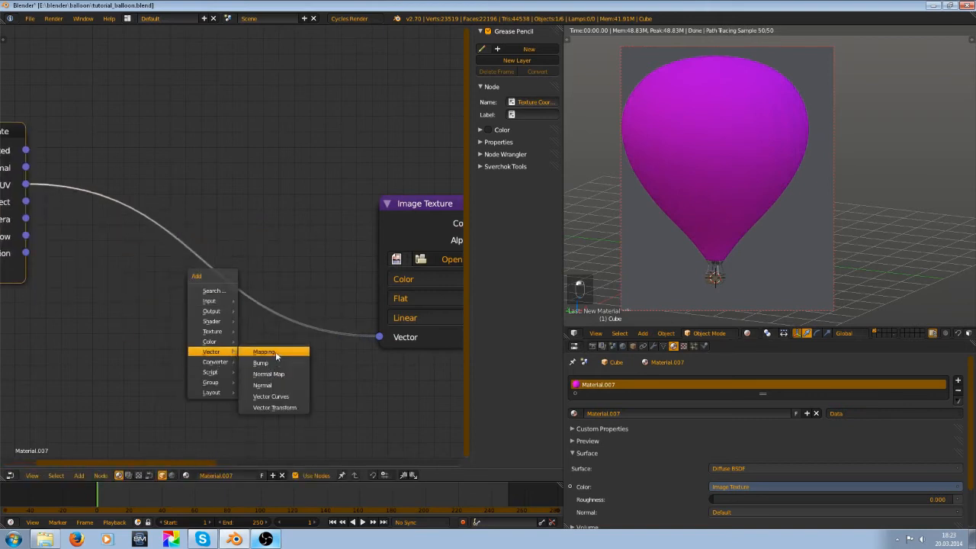
left_click(276, 351)
left_click(186, 175)
scroll(186, 175, "down", 3)
scroll(228, 204, "up", 4)
scroll(314, 242, "down", 7)
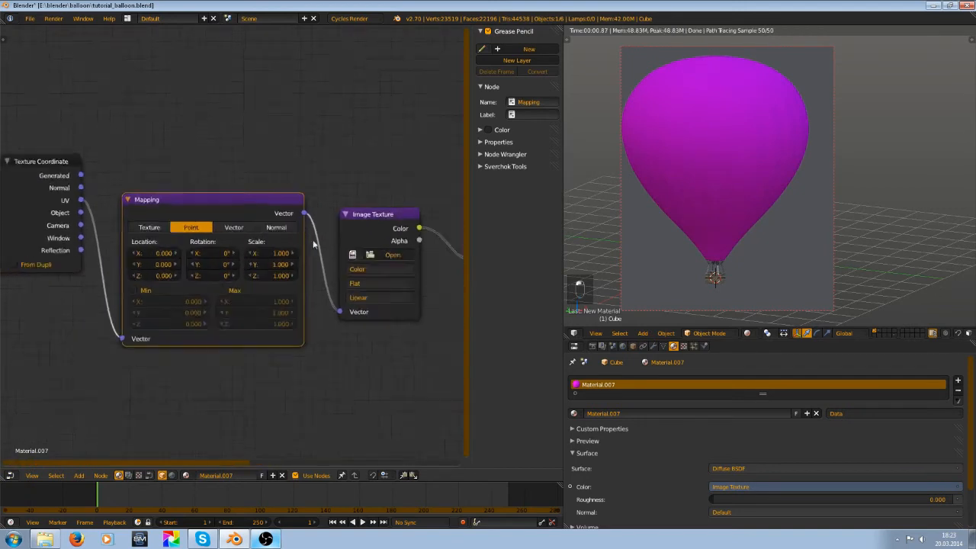
- Load blender-socket.png from the E:\blender folder into the Image Texture node and view the whole balloon
left_click(337, 251)
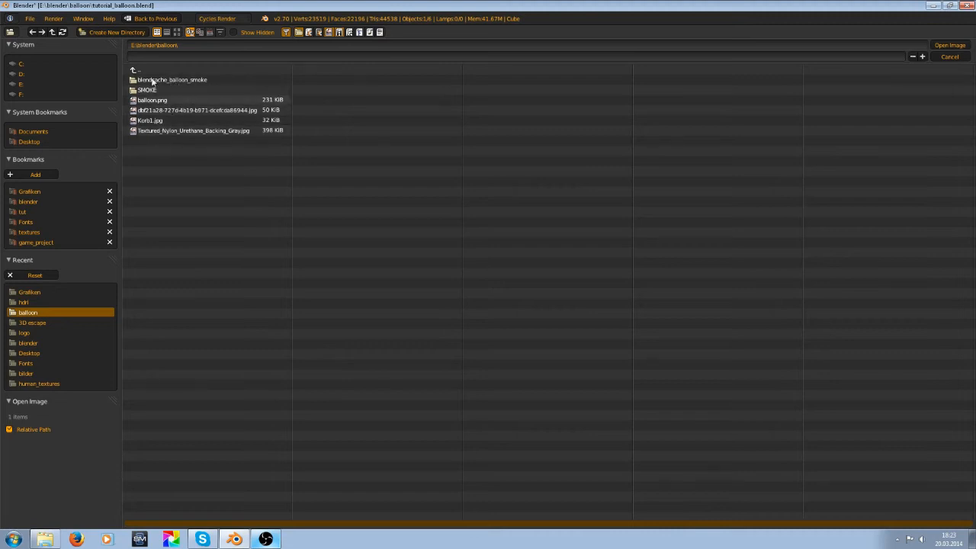
left_click(177, 32)
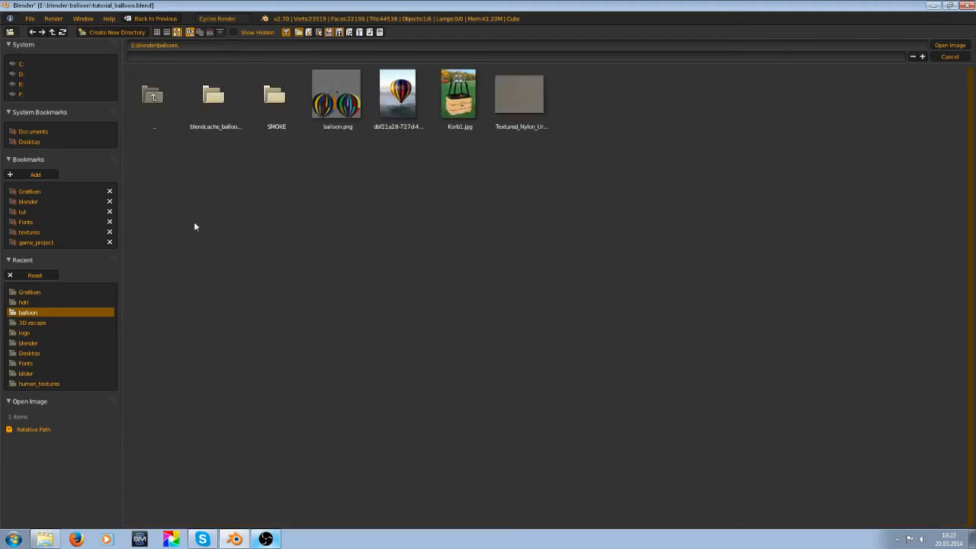
left_click(38, 191)
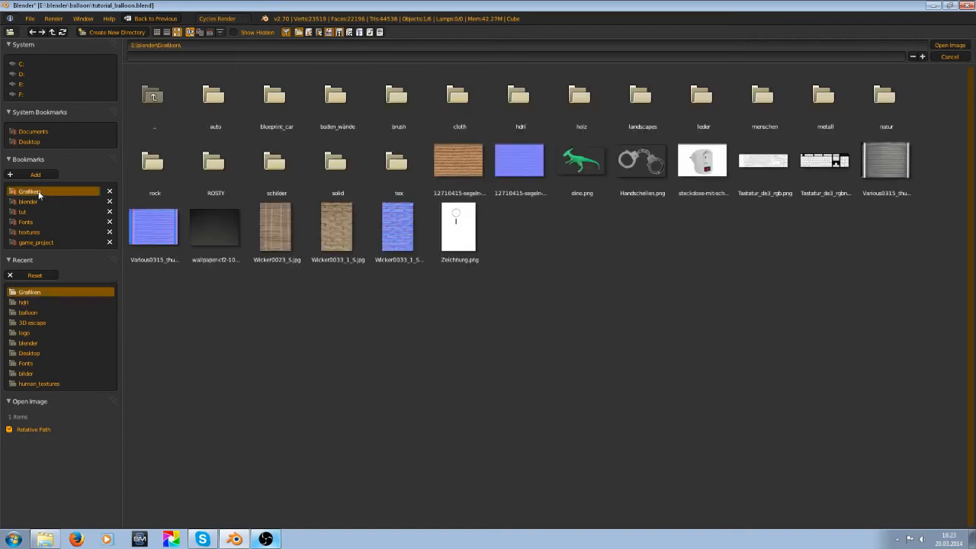
left_click(39, 201)
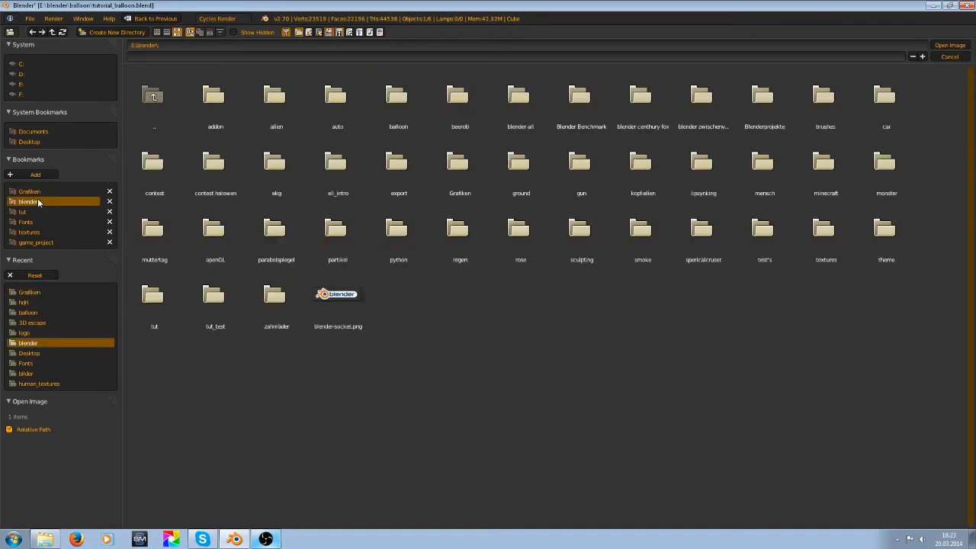
left_click(395, 96)
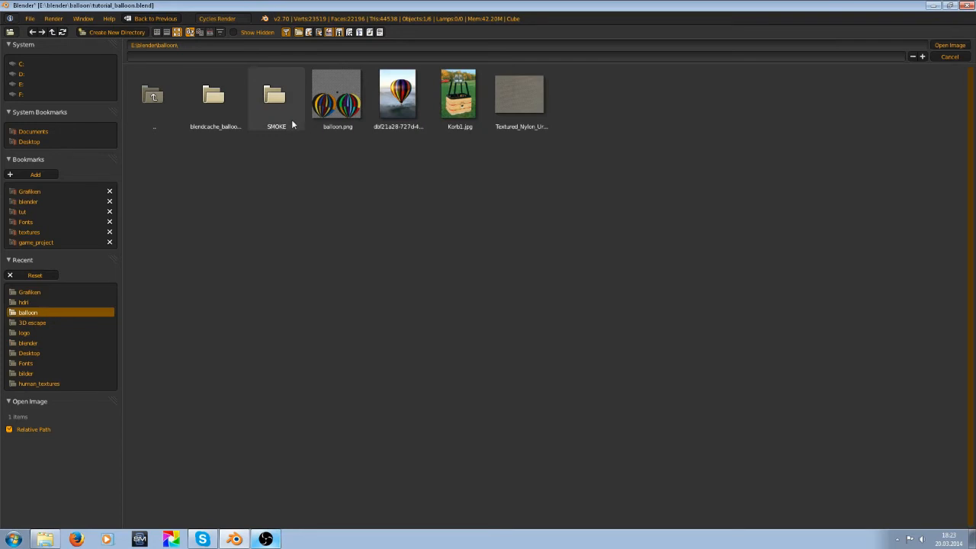
left_click(69, 201)
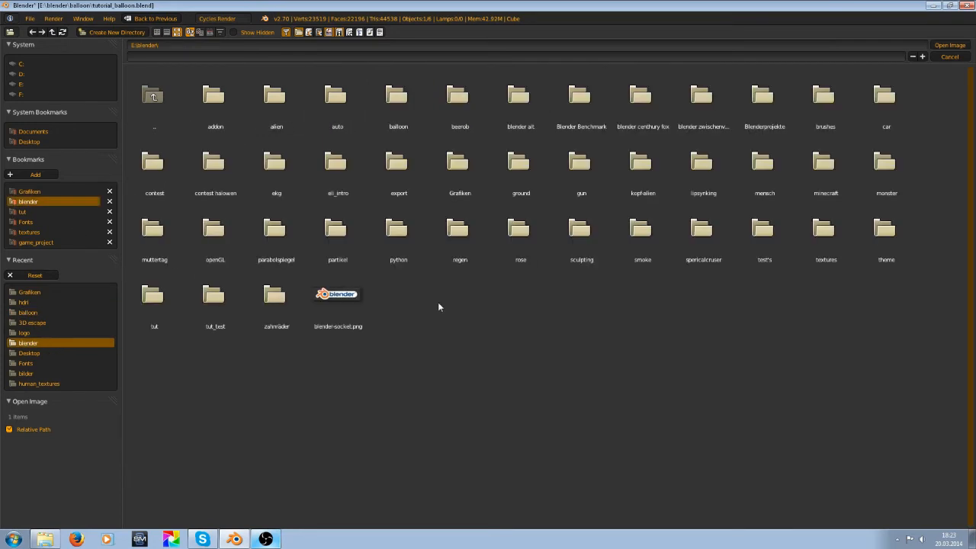
double_click(353, 298)
scroll(808, 248, "up", 4)
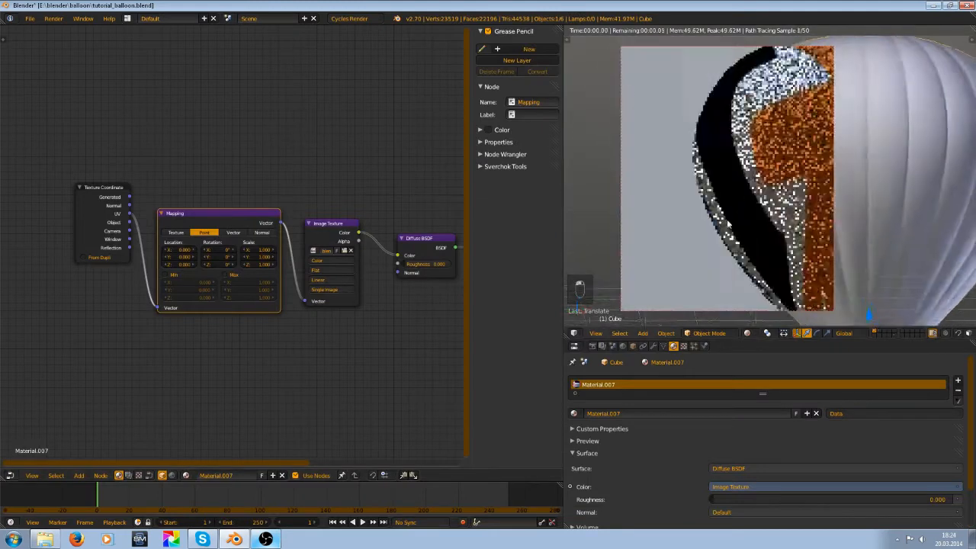
scroll(729, 224, "down", 5)
middle_click_drag(818, 217, 819, 217)
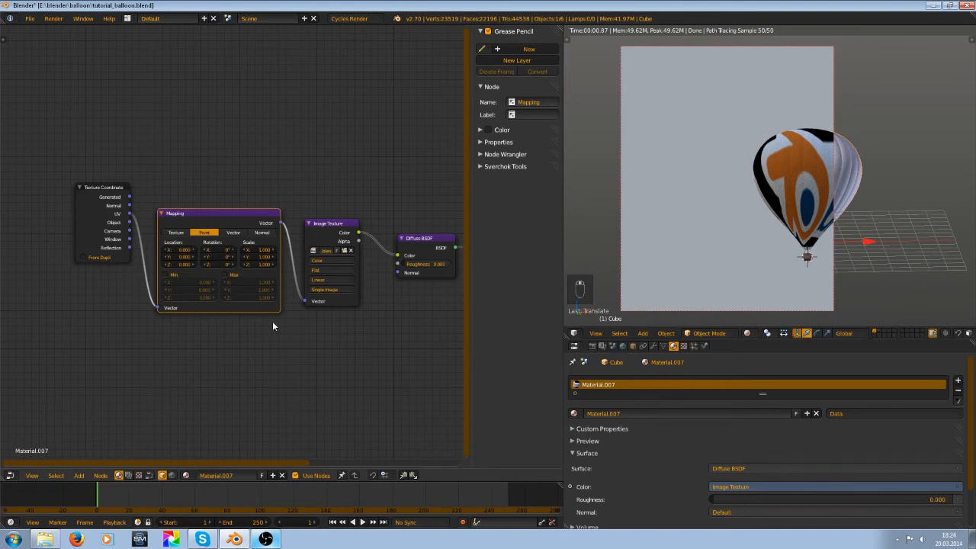
- Try to set the Mapping node's scale to 0.1 on all three axes
scroll(312, 159, "up", 4)
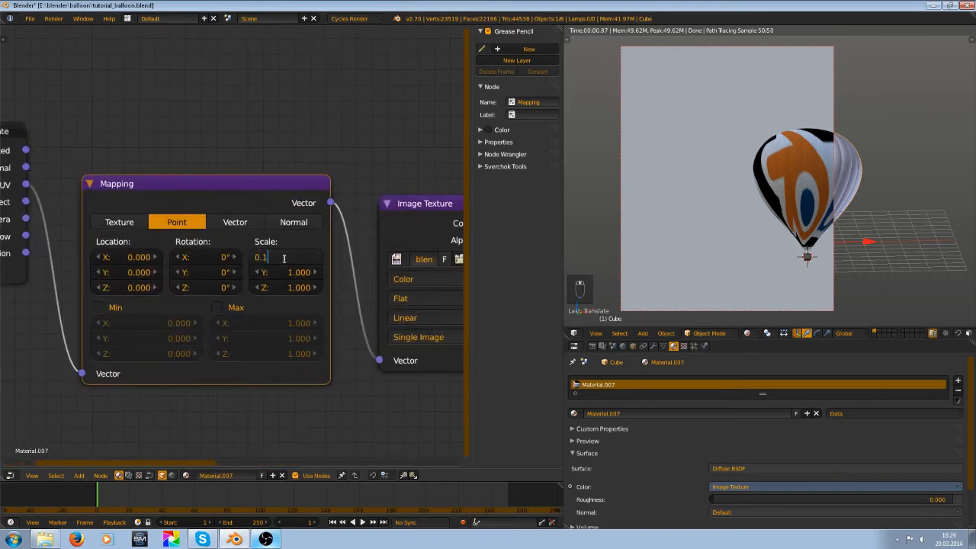
key("Tab")
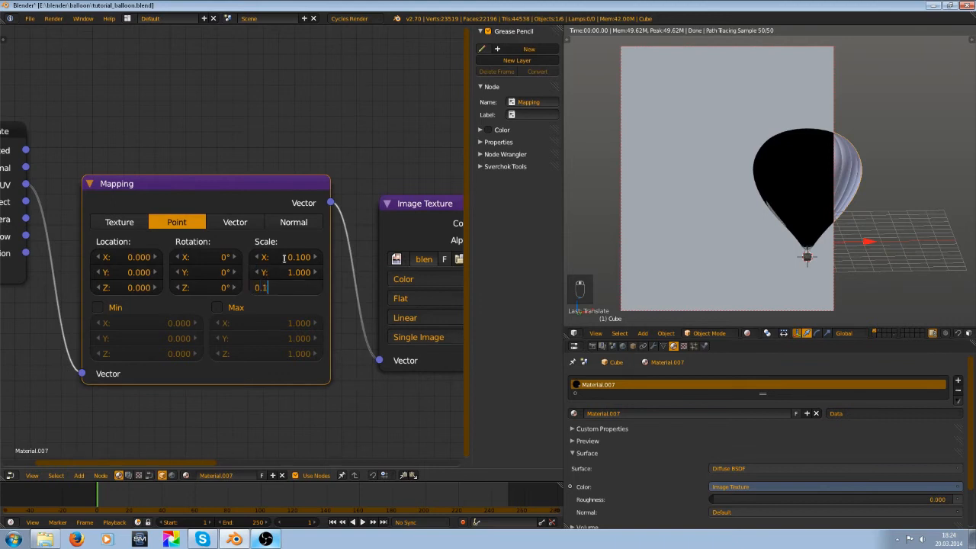
left_click(279, 271)
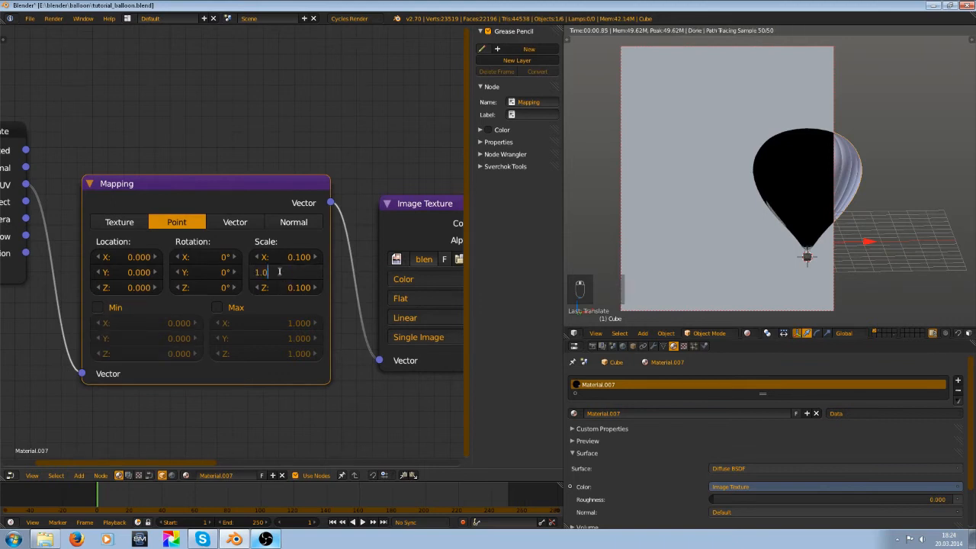
key("BackSpace")
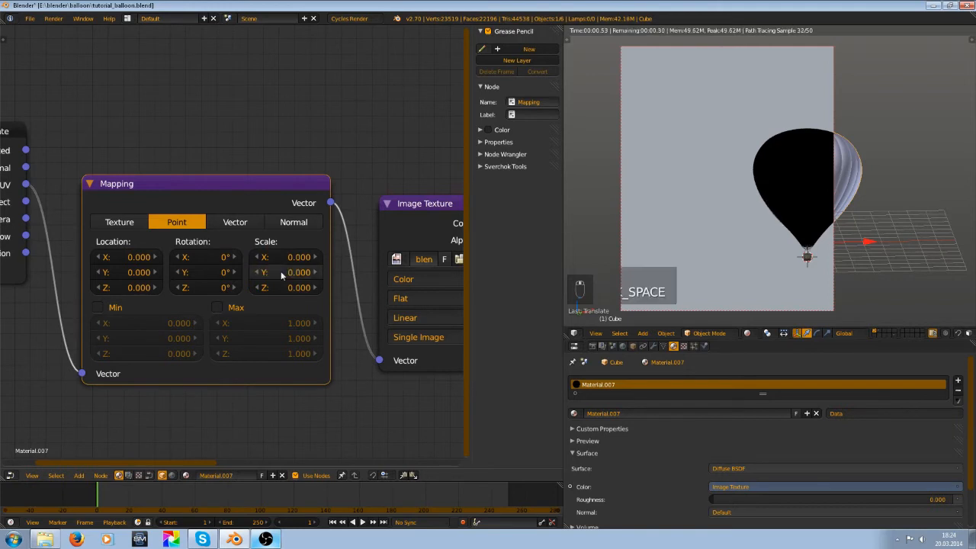
type("0.1")
key("Return")
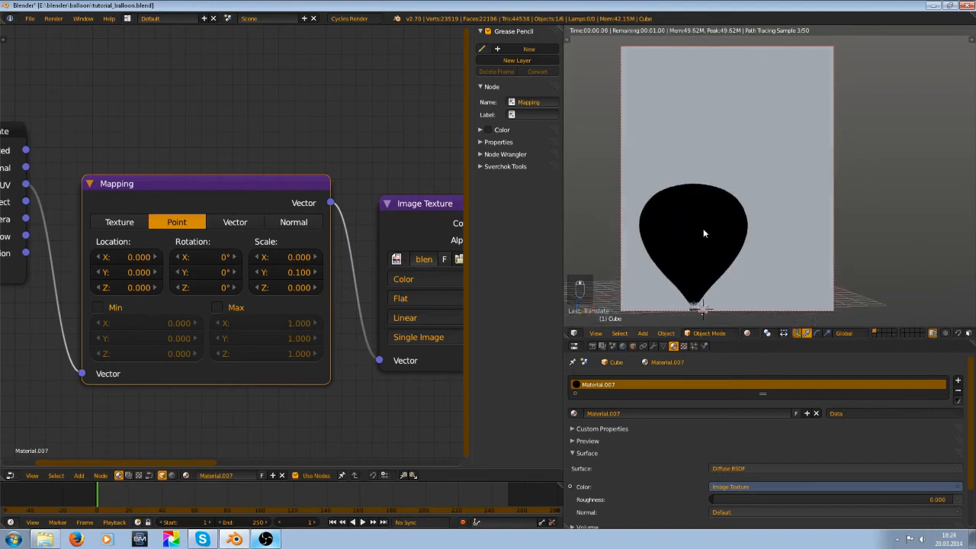
- Enable the Min and Max limits of the Mapping node
scroll(269, 274, "down", 6)
scroll(428, 265, "down", 2)
mouse_move(428, 265)
middle_mouse_down()
mouse_move(398, 275)
mouse_move(419, 278)
middle_mouse_up()
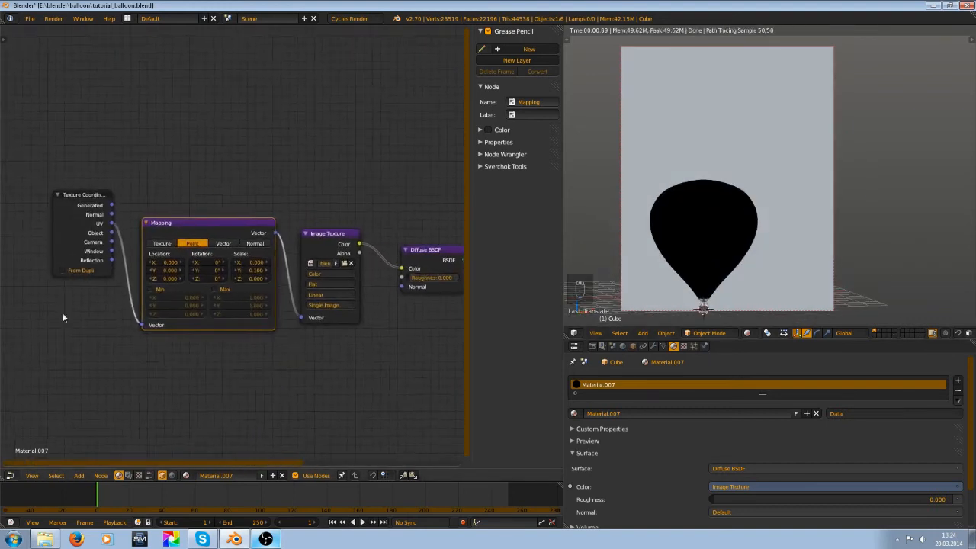
scroll(138, 295, "up", 1)
left_click(217, 298)
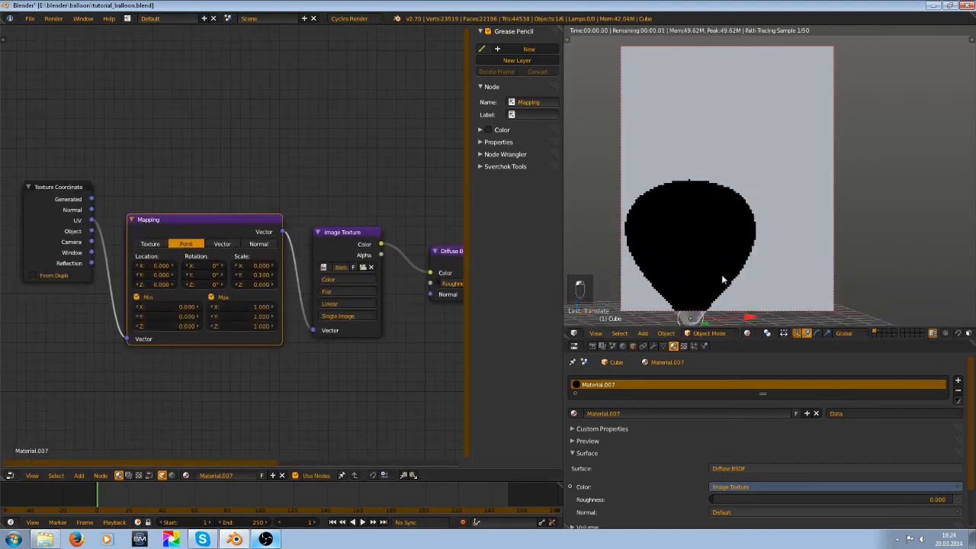
middle_click_drag(737, 262, 921, 247)
scroll(287, 287, "up", 2)
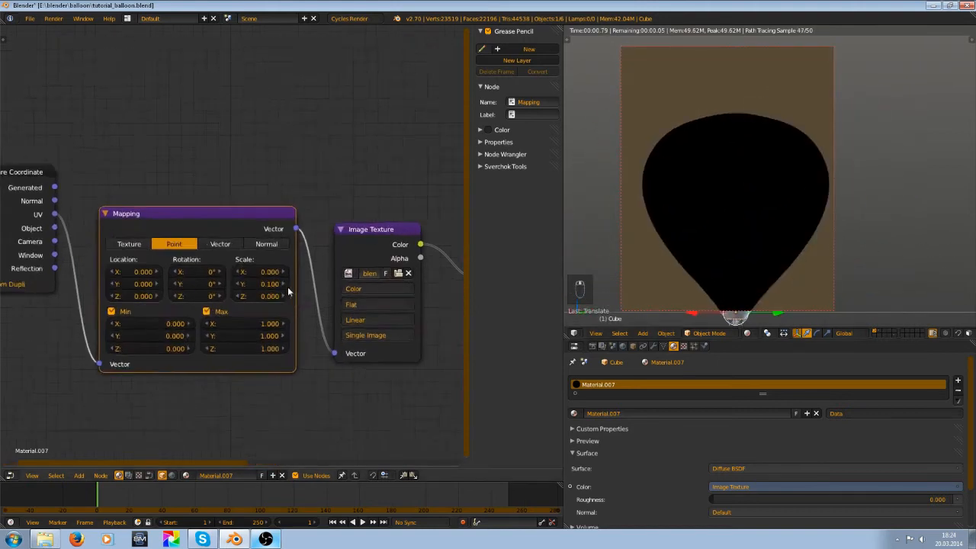
- Preview the outputs of the Mapping and Image Texture nodes on the balloon with the Emission Viewer
left_click(273, 227, "ctrl+shift")
middle_click_drag(682, 222, 839, 256)
left_click(415, 240, "ctrl+shift")
scroll(387, 283, "down", 2)
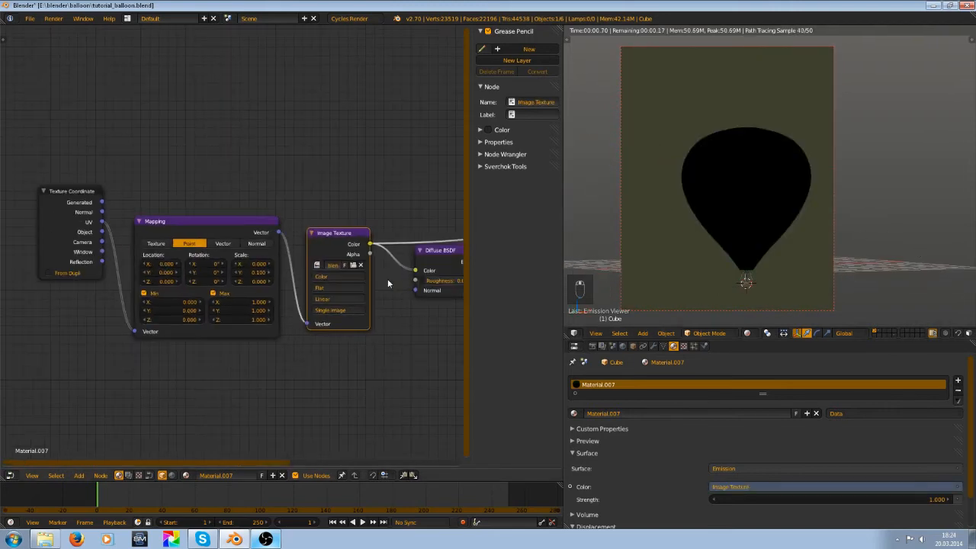
- Set the Mapping node's Scale X and Z to 0.1
scroll(255, 306, "up", 2)
left_click(208, 323)
left_click(203, 323)
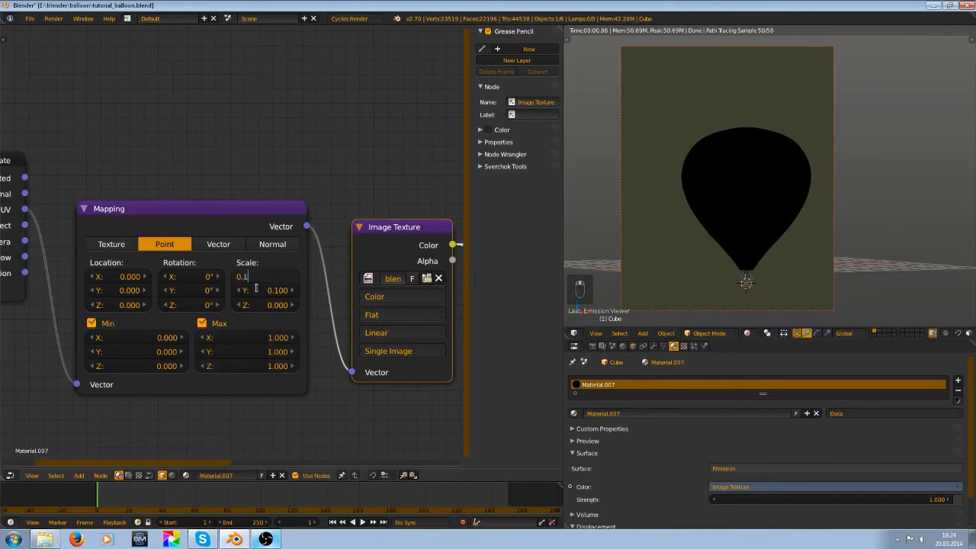
left_click(257, 306)
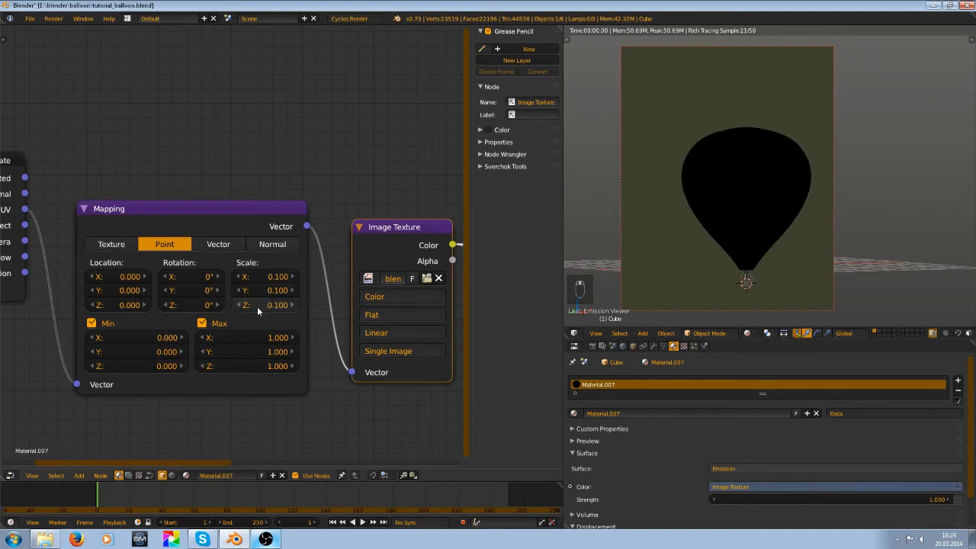
scroll(660, 208, "down", 1)
middle_click_drag(660, 207, 587, 217)
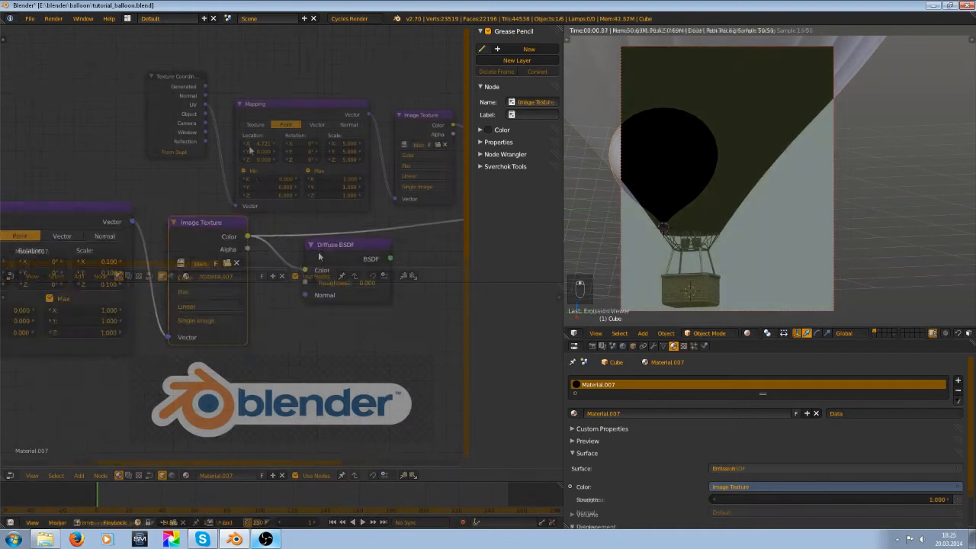
- Move the Mapping node closer to the Texture Coordinate node so all of its value fields are in view
scroll(333, 367, "up", 9)
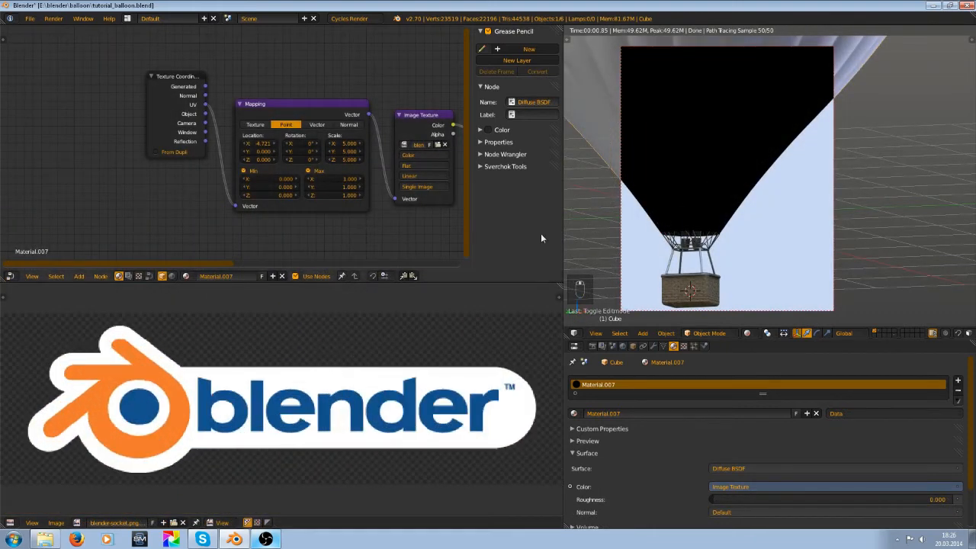
scroll(577, 219, "down", 5)
scroll(348, 152, "up", 2)
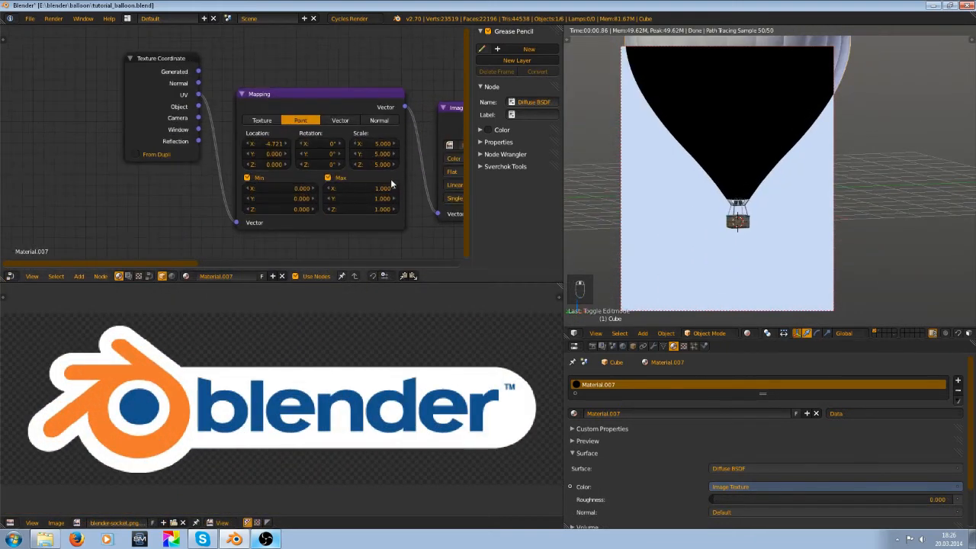
scroll(424, 148, "up", 2)
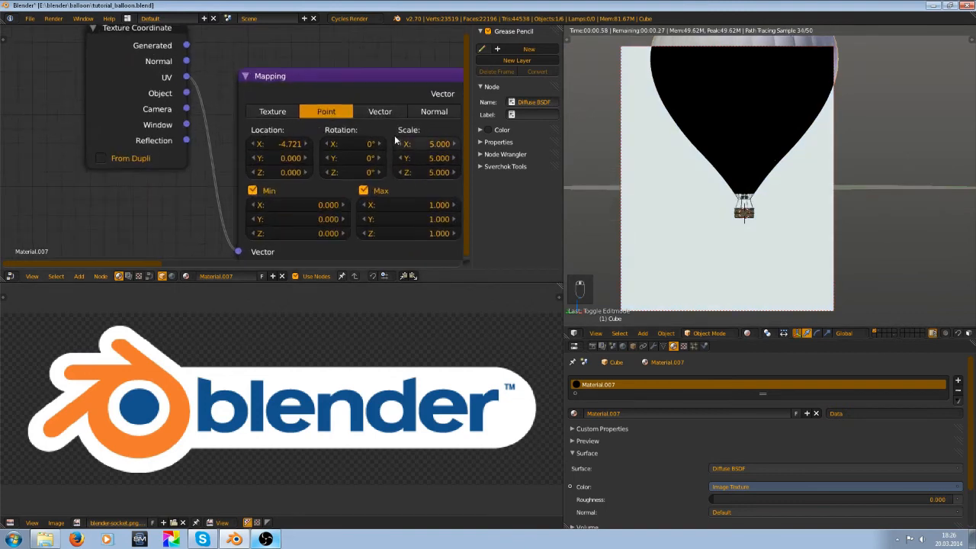
left_click_drag(401, 100, 229, 106)
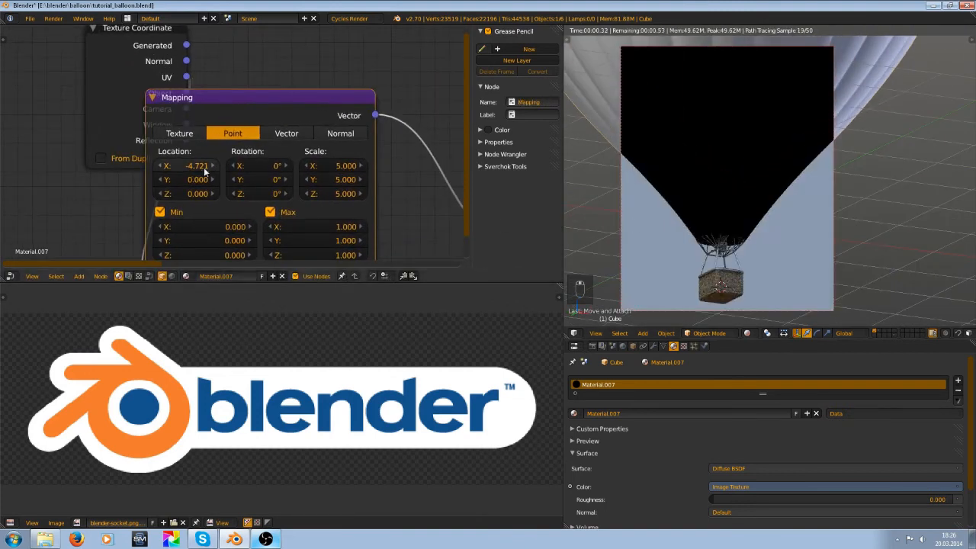
- Reset the Mapping node's Location X to 0
left_click_drag(172, 169, 193, 177)
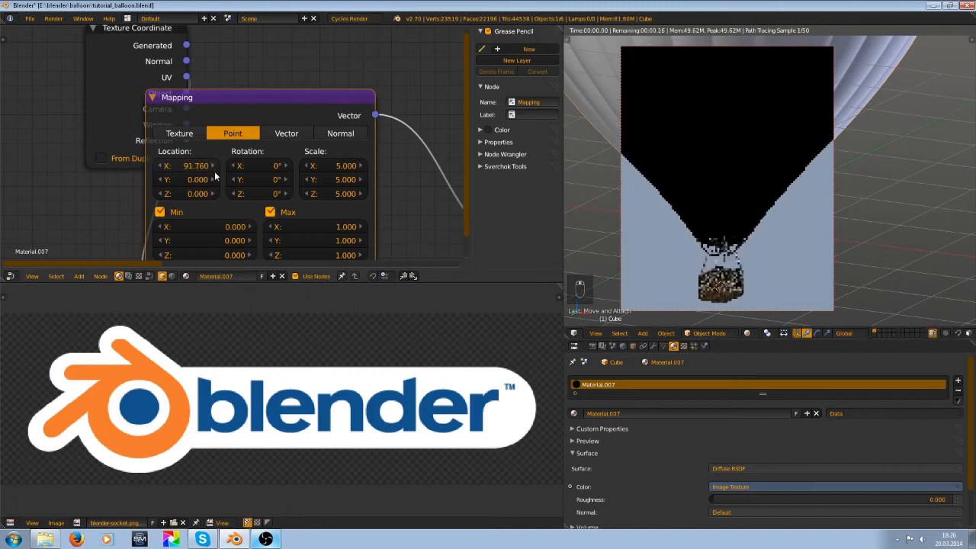
left_click(191, 168)
type("0")
key("Return")
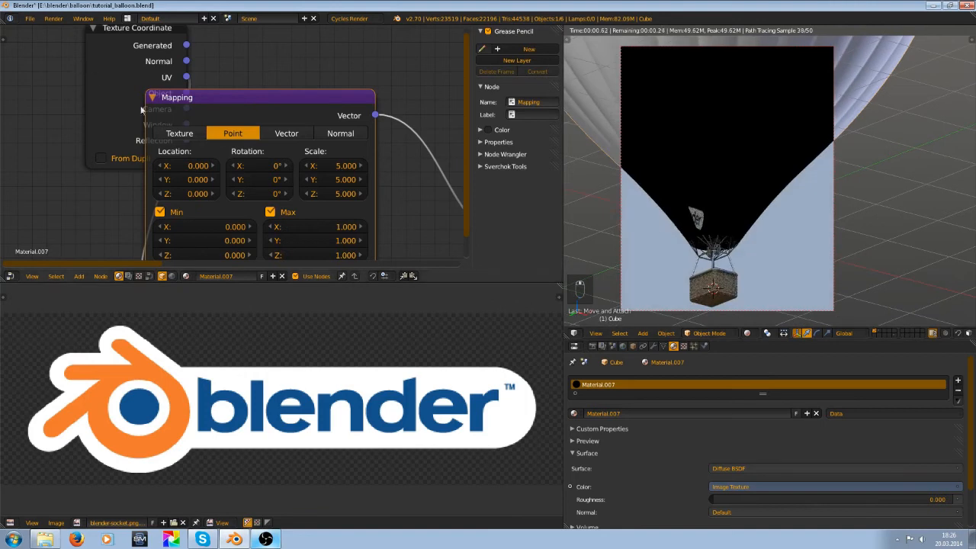
- Set the Mapping node's location to X -1.007, Y -2.153 and Z -0.114 to place the logo mid-envelope
left_click_drag(190, 168, 153, 183)
middle_click_drag(731, 197, 696, 258, "shift")
middle_click_drag(701, 251, 695, 238)
left_click_drag(188, 182, 182, 185)
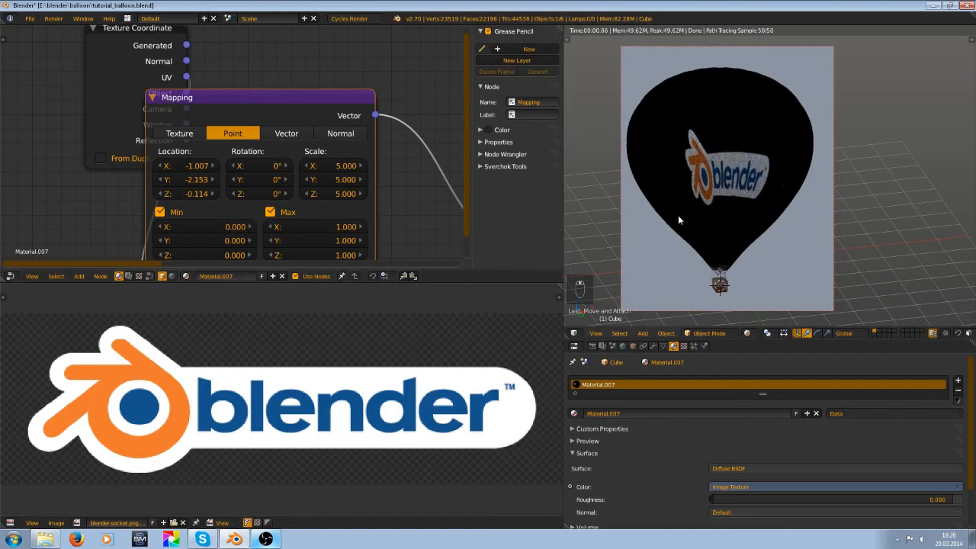
- Set the Mapping node's rotation to X -15.611°, Y -24.284°, scale Y 5.607 and Z 15.463, and Location Y to -2.650
left_click_drag(256, 173, 235, 183)
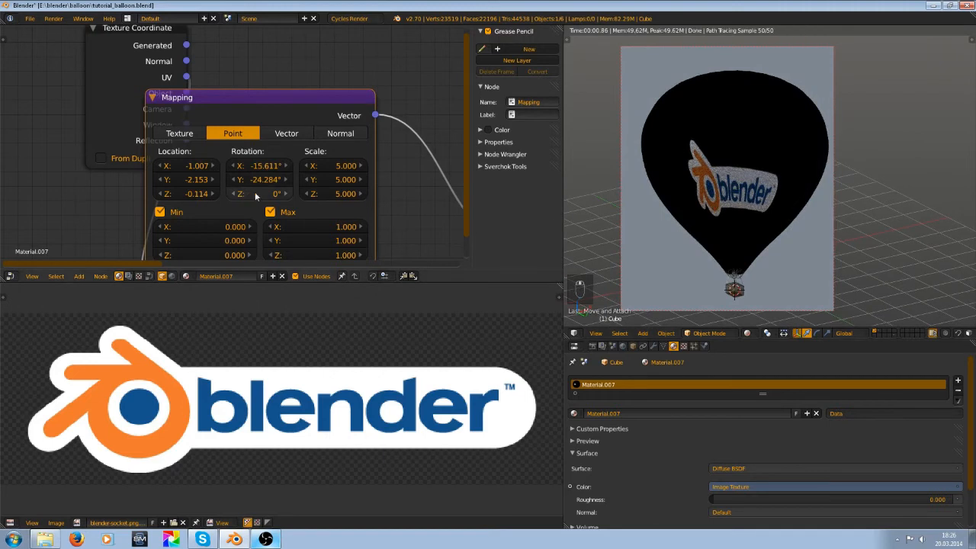
left_click_drag(327, 198, 348, 204)
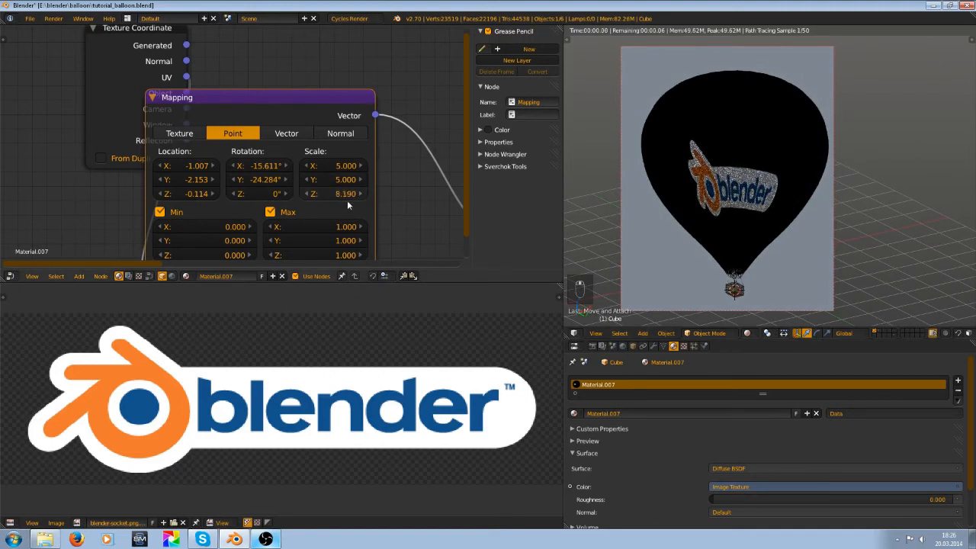
left_click(345, 194)
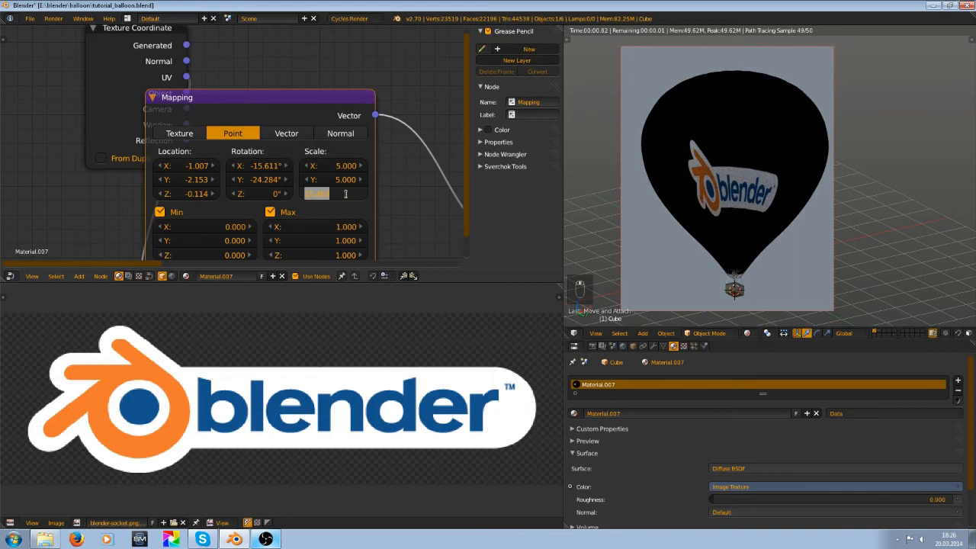
left_click_drag(325, 182, 332, 193)
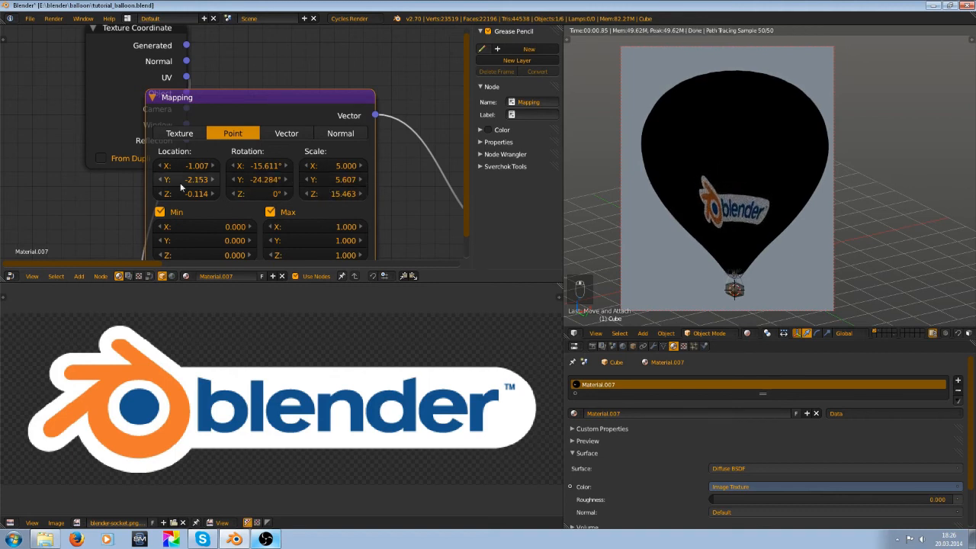
left_click_drag(184, 183, 174, 183)
scroll(673, 177, "down", 2)
mouse_move(673, 177)
middle_mouse_down()
mouse_move(727, 189)
mouse_move(645, 195)
mouse_move(676, 192)
middle_mouse_up()
- Examine the envelope's UV layout over the logo image and the logo's rendered placement on the balloon from near and far
key("Tab")
key("a")
key("a")
key("a")
key("a")
key("a")
key("a")
key("a")
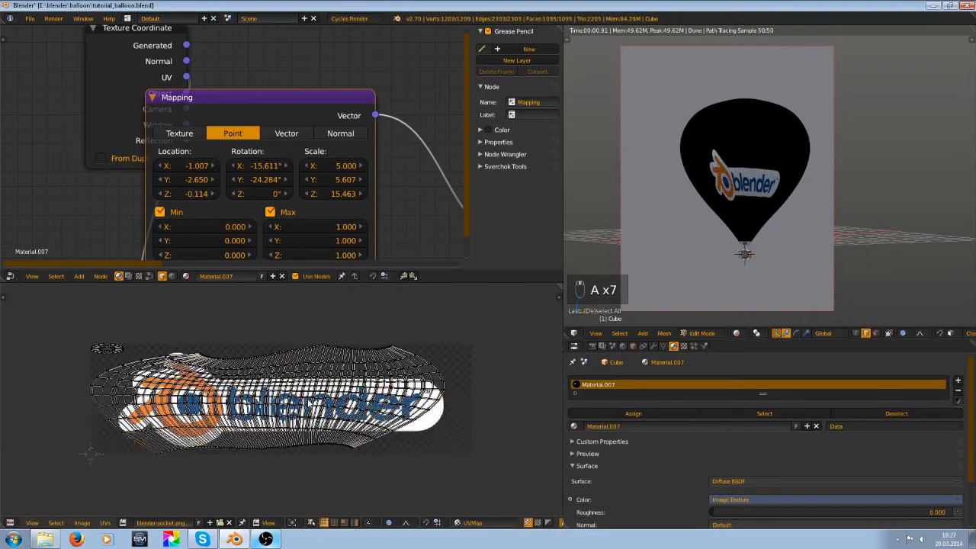
key("Tab")
mouse_move(738, 163)
middle_mouse_down()
mouse_move(751, 192)
mouse_move(739, 171)
middle_mouse_up()
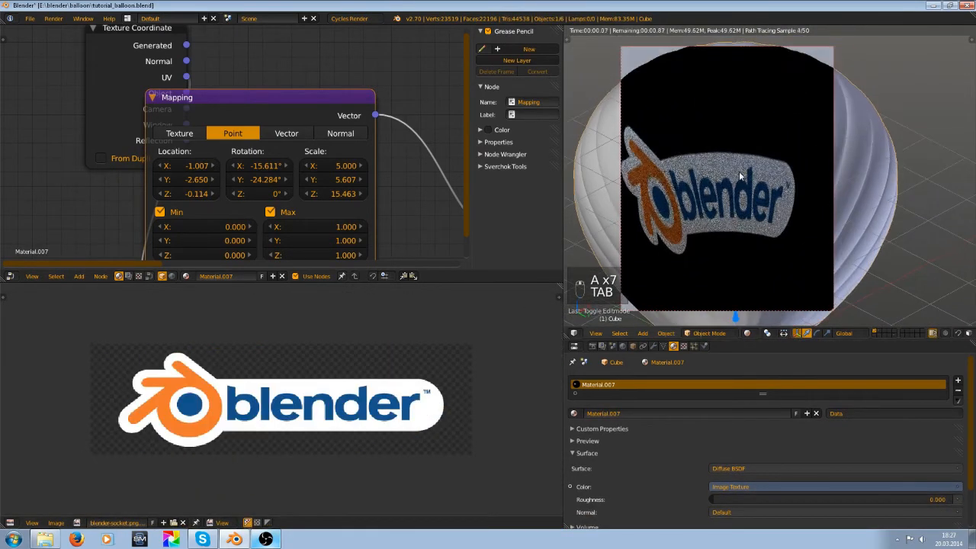
scroll(738, 167, "down", 7)
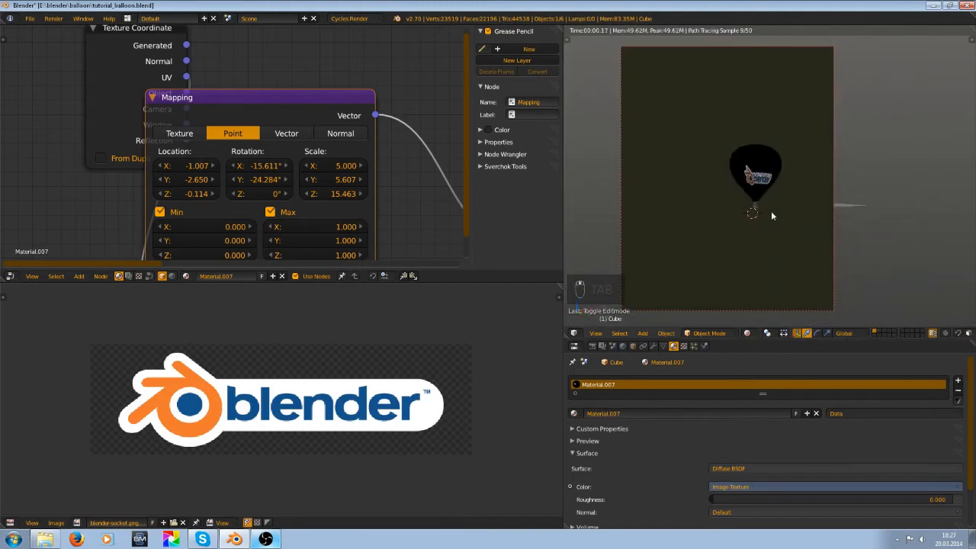
scroll(769, 210, "up", 6)
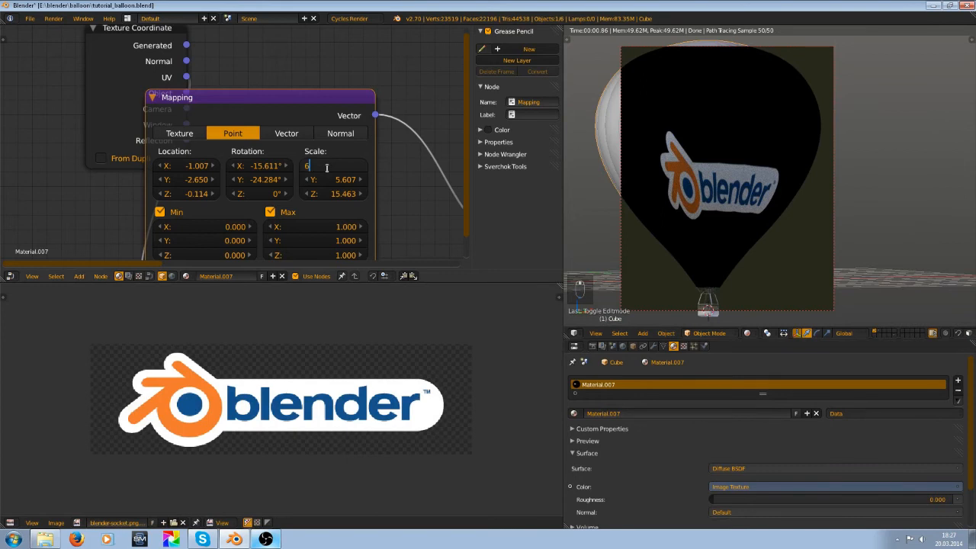
- Set the Mapping node's Scale X and Y to 6 and its location to X -1.022, Y -3.242
key("Tab")
type("6")
key("Return")
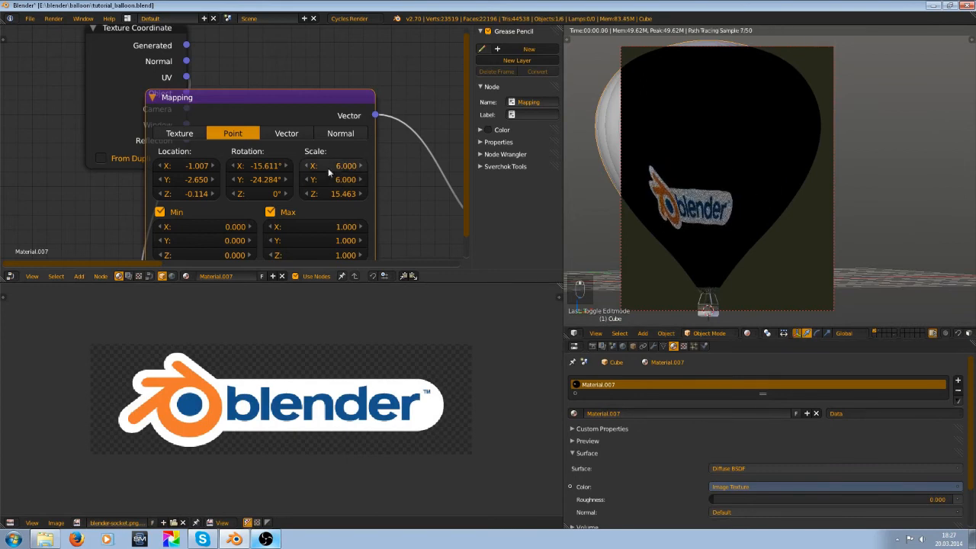
mouse_move(185, 179)
left_mouse_down()
mouse_move(218, 167)
mouse_move(172, 169)
left_mouse_up()
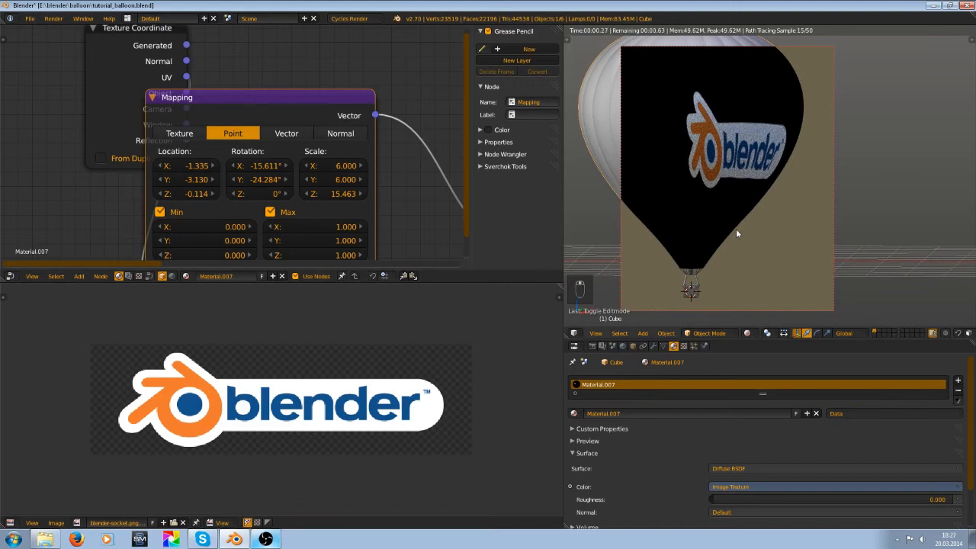
mouse_move(196, 182)
left_mouse_down()
mouse_move(194, 169)
mouse_move(197, 177)
left_mouse_up()
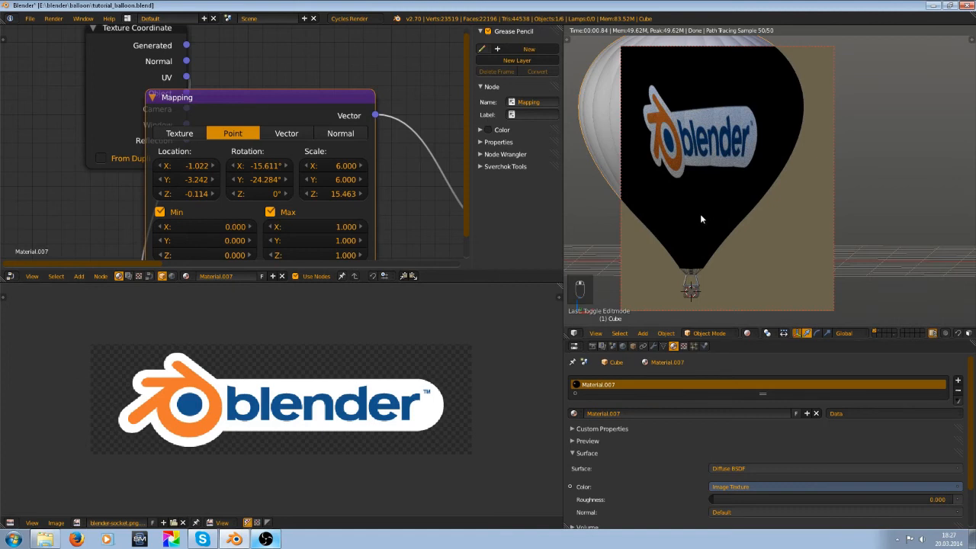
- Switch the balloon to solid shading in Edit Mode, unwrap the whole envelope mesh and check its UV layout
key("z")
key("z")
key("z")
key("Tab")
key("u")
key("Return")
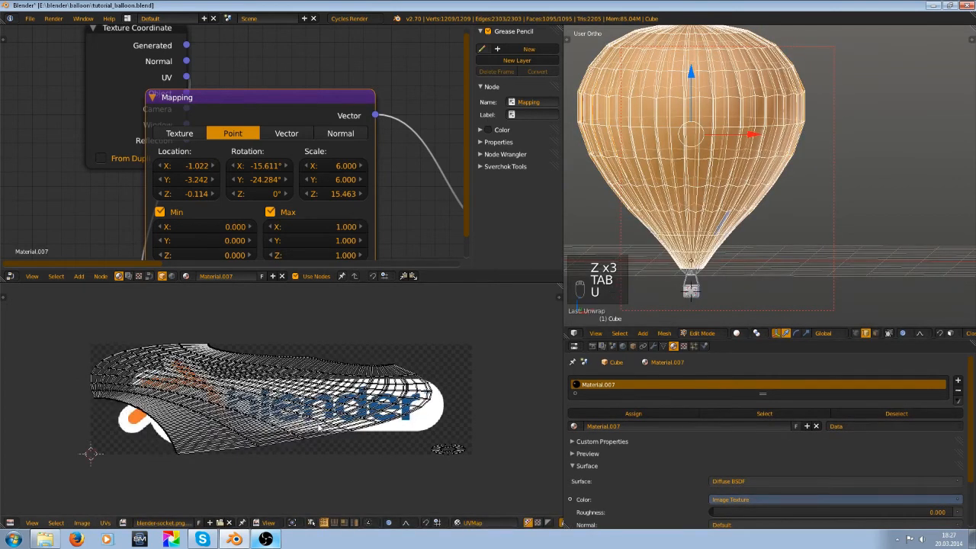
scroll(319, 428, "up", 6)
scroll(315, 429, "down", 5)
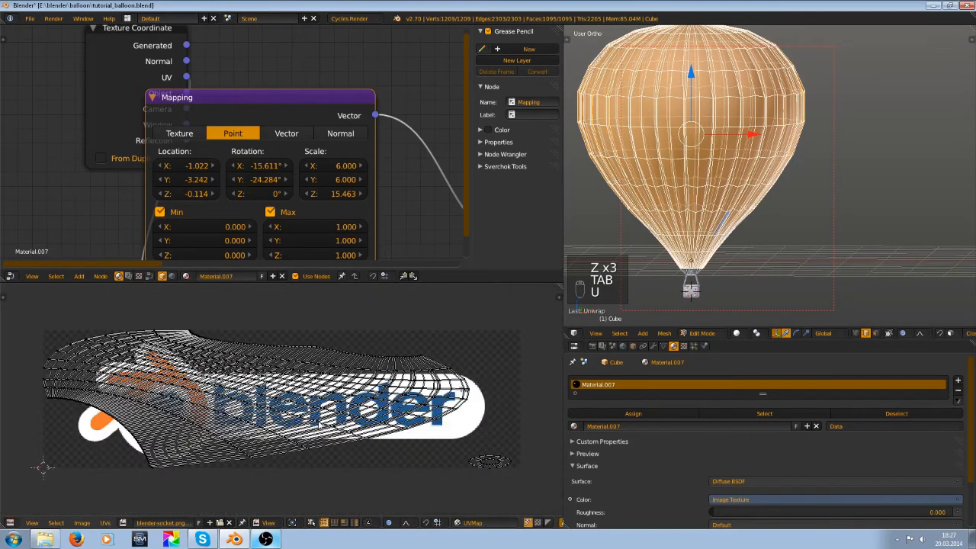
- Deselect the whole envelope mesh and limit selection to visible geometry
key("a")
key("a")
middle_click_drag(42, 467, 74, 444)
scroll(75, 444, "down", 2)
scroll(75, 445, "up", 4)
scroll(75, 444, "down", 5)
key("a")
middle_click_drag(844, 175, 701, 263)
left_click(888, 334)
- Select the vertical edge loop running from crown to mouth on the envelope side opposite the existing seam
middle_click_drag(780, 176, 780, 270, "shift")
scroll(780, 270, "up", 4)
key("z")
scroll(744, 204, "down", 4)
middle_click_drag(744, 205, 638, 204)
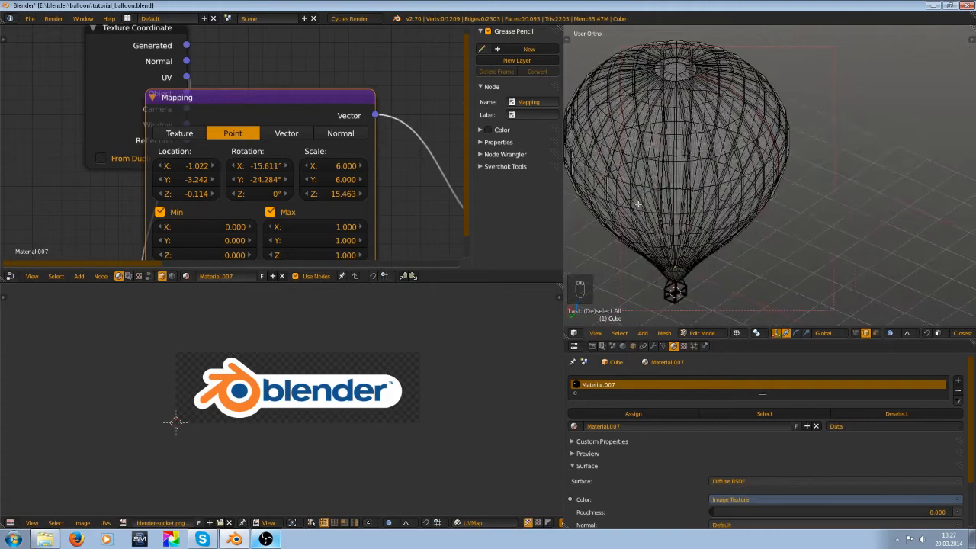
scroll(788, 220, "up", 4)
mouse_move(788, 220)
middle_mouse_down()
mouse_move(786, 233)
mouse_move(765, 226)
mouse_move(757, 234)
middle_mouse_up()
key("z")
scroll(758, 234, "up", 3)
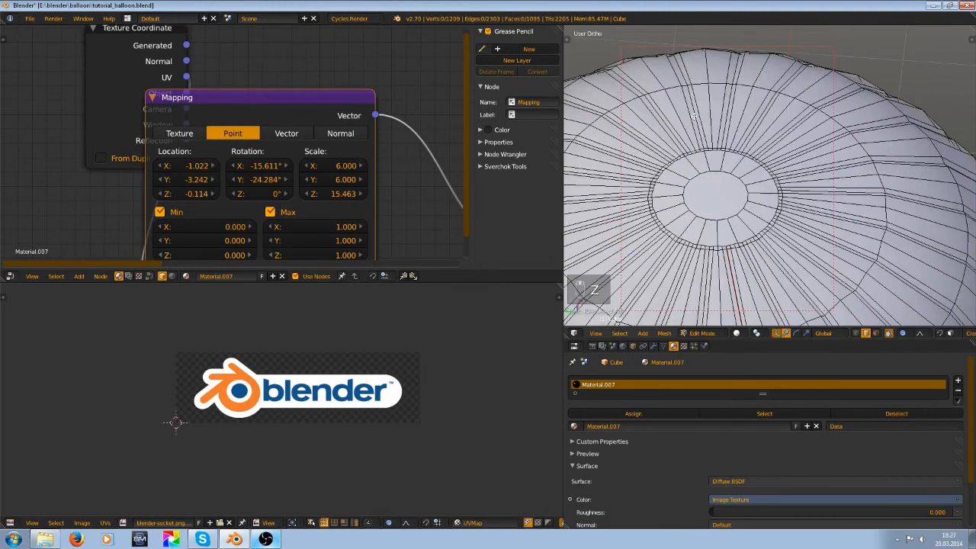
scroll(695, 127, "down", 6)
middle_click_drag(696, 128, 793, 180)
middle_click_drag(717, 180, 801, 145, "shift")
scroll(810, 173, "up", 6)
scroll(810, 173, "down", 7)
scroll(745, 241, "up", 4)
scroll(745, 240, "down", 3)
scroll(756, 318, "up", 2)
middle_click_drag(756, 318, 730, 230, "shift")
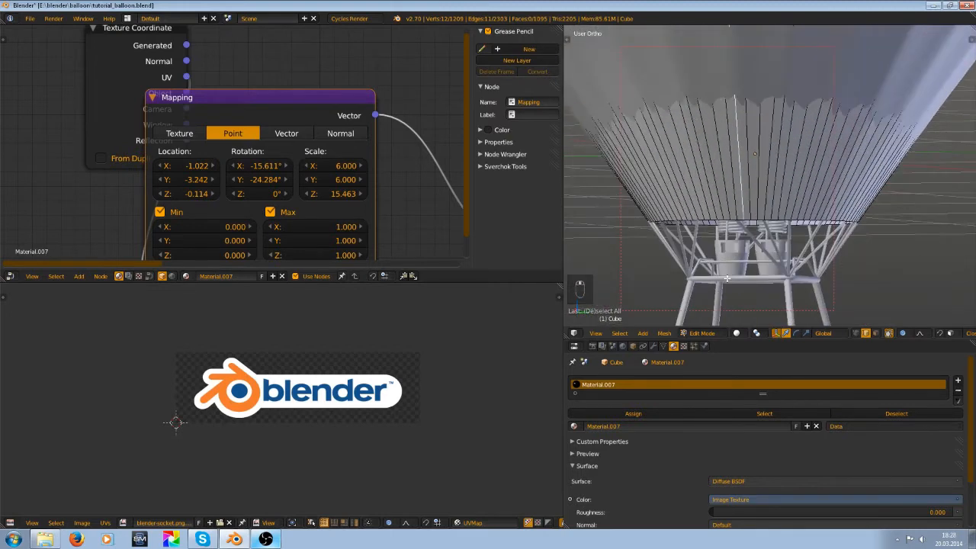
- Remove the lowest edge from the selected vertical loop and mark the remaining edges as a UV seam
scroll(730, 230, "up", 4)
right_click(684, 190, "shift")
scroll(710, 191, "down", 8)
middle_click_drag(780, 105, 754, 220, "shift")
scroll(757, 214, "down", 7)
key("ctrl+e")
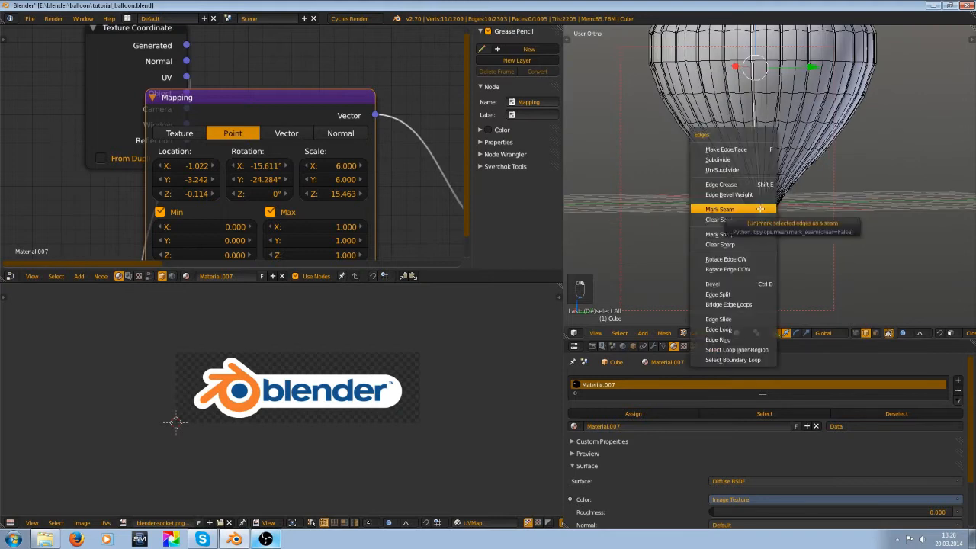
left_click(761, 209)
- Unwrap the whole envelope with the new seam and examine the enlarged UV layout
key("a")
key("a")
key("a")
key("u")
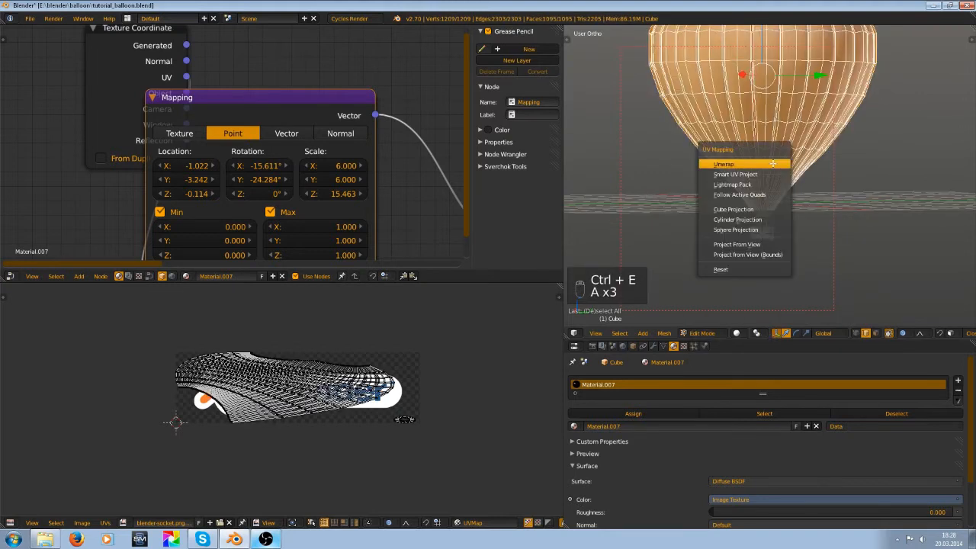
left_click(773, 163)
key("ctrl+Up")
scroll(366, 397, "up", 6)
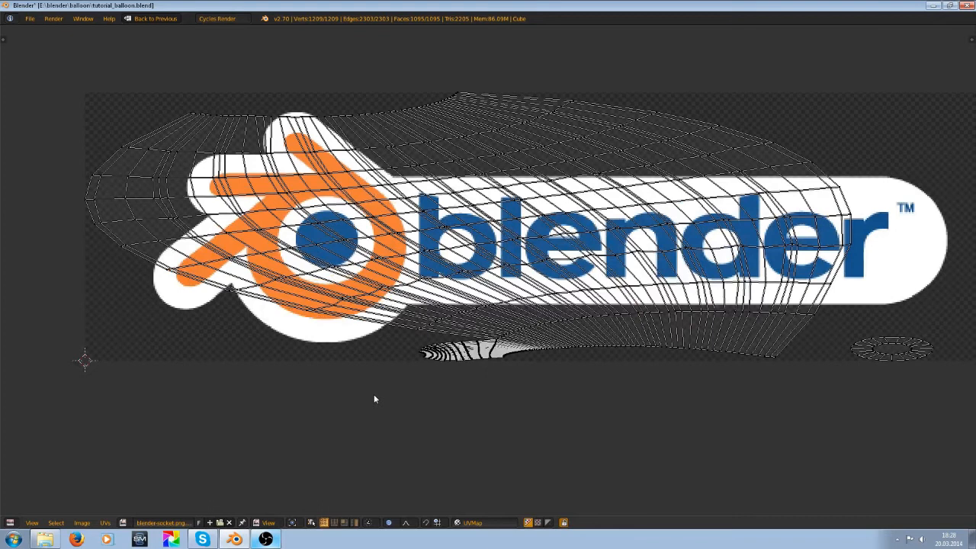
key("shift+space")
- Select the full vertical edge loop down to the envelope's mouth and mark it as a seam
key("a")
middle_click_drag(937, 97, 724, 176)
key("ctrl+e")
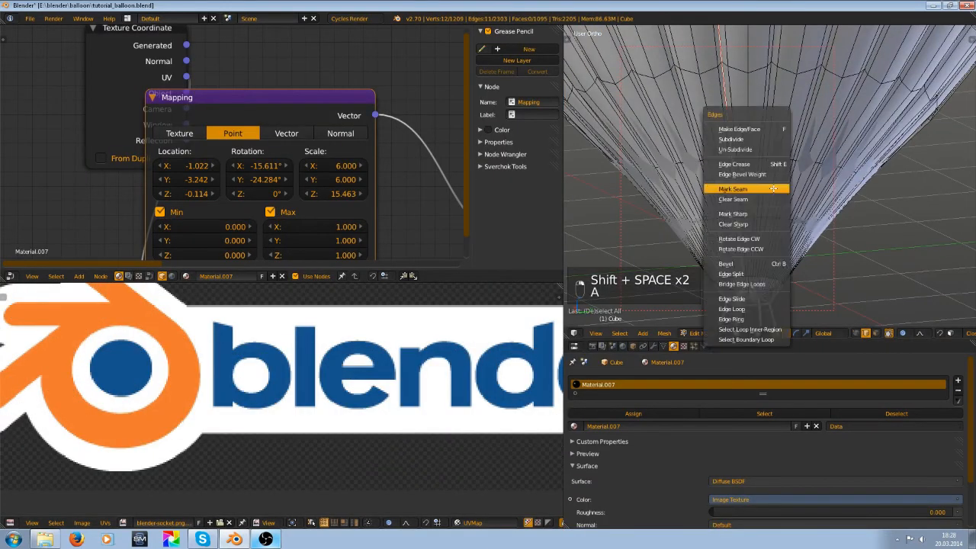
left_click(763, 195)
- Select the entire envelope mesh and unwrap it along the completed seam
key("a")
key("a")
key("a")
key("u")
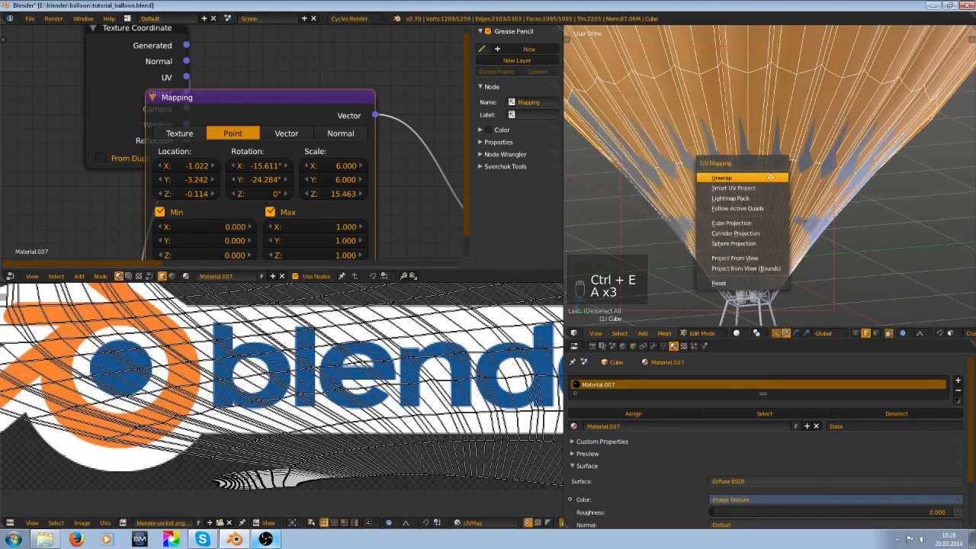
left_click(766, 174)
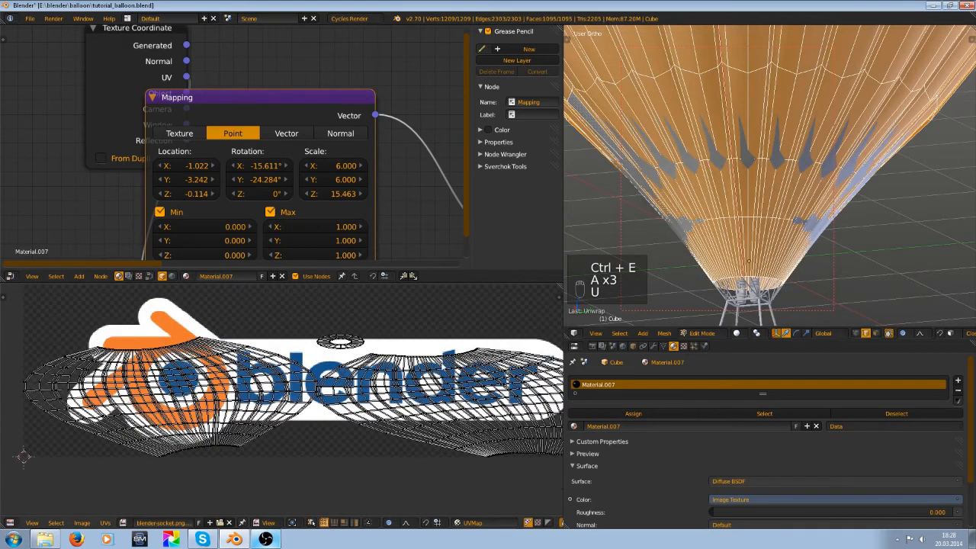
- Apply the balloon envelope's scale in Object Mode, unwrap its mesh again and check the enlarged UV layout
key("Tab")
key("ctrl+a")
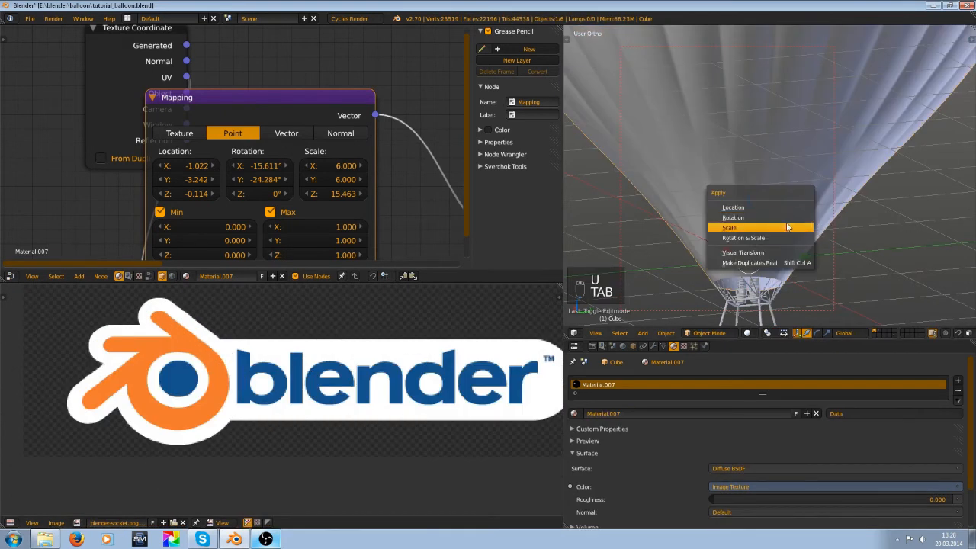
left_click(788, 225)
key("Tab")
key("u")
left_click(777, 206)
key("Tab")
key("Tab")
key("ctrl+Up")
scroll(395, 397, "up", 1)
key("shift+space")
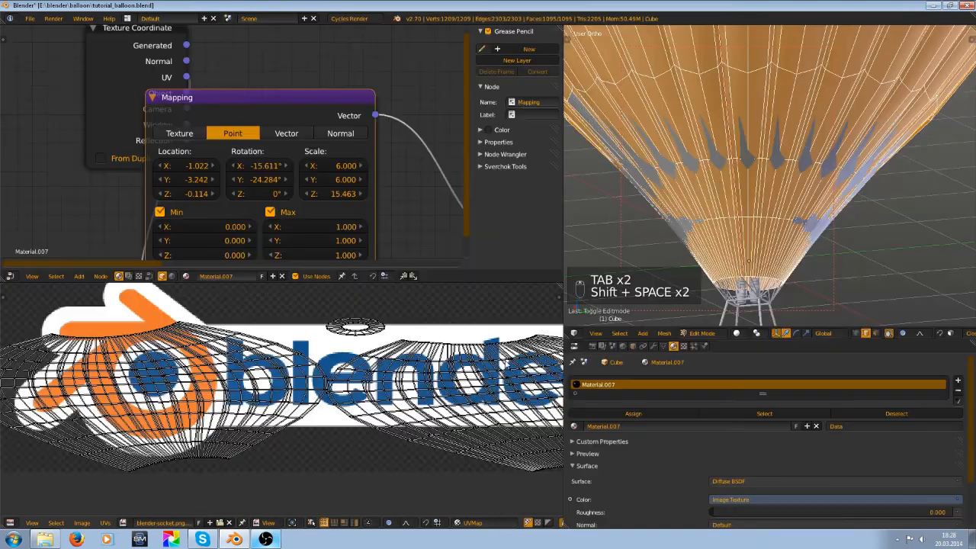
- Return to Object Mode with rendered shading and set the Mapping node's Location Y to -1.674
key("Tab")
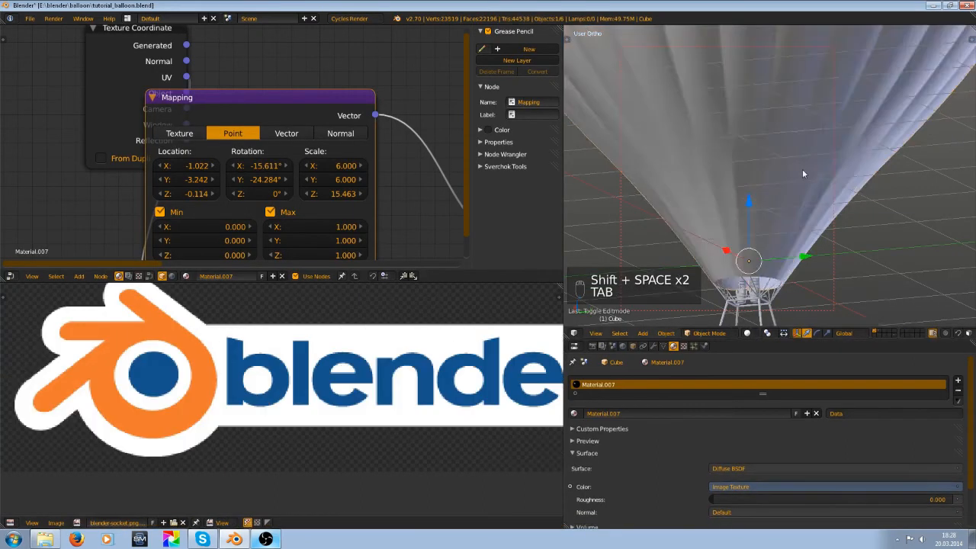
scroll(802, 169, "down", 5)
key("shift+z")
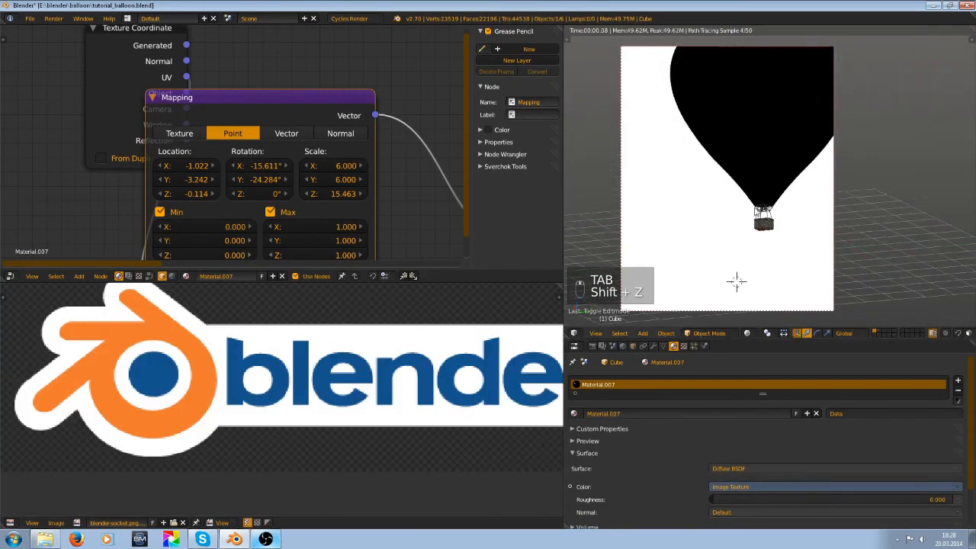
mouse_move(782, 195)
middle_mouse_down()
mouse_move(773, 214)
mouse_move(862, 258)
mouse_move(847, 201)
mouse_move(764, 204)
mouse_move(781, 210)
middle_mouse_up()
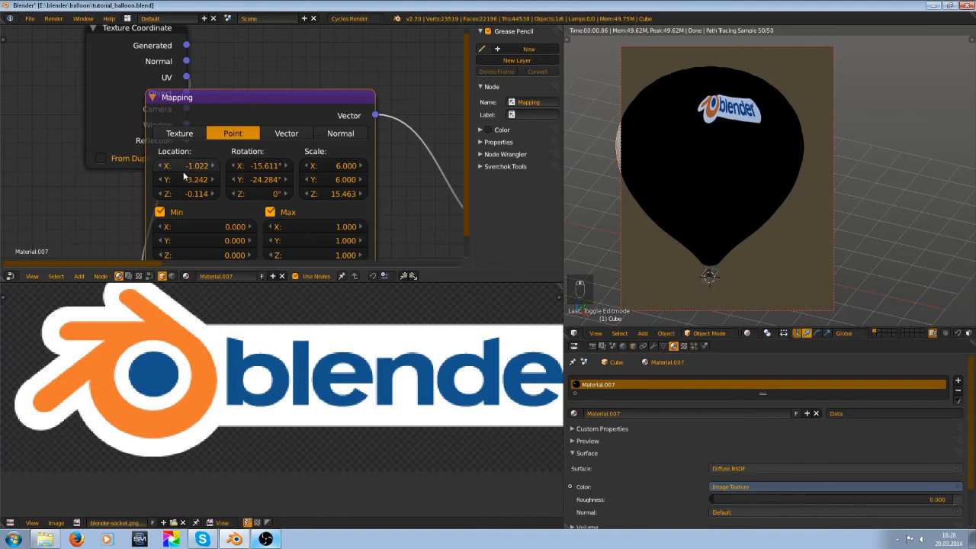
left_click_drag(178, 184, 204, 179)
middle_click_drag(721, 150, 743, 177)
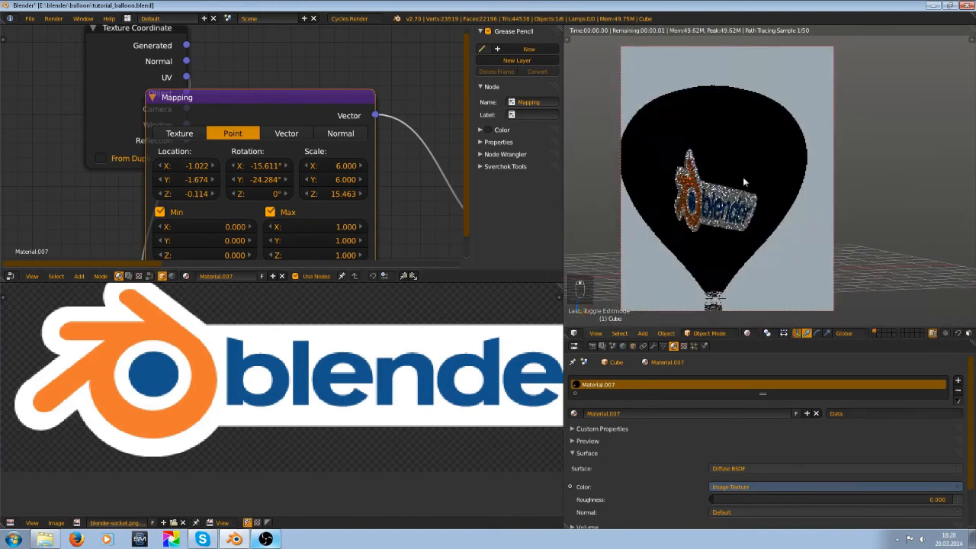
- Straighten the logo by setting the Mapping node's rotation to X -10.407°, Y 29.767° and Location Y to -1.505
left_click_drag(254, 181, 269, 183)
left_click_drag(187, 177, 201, 179)
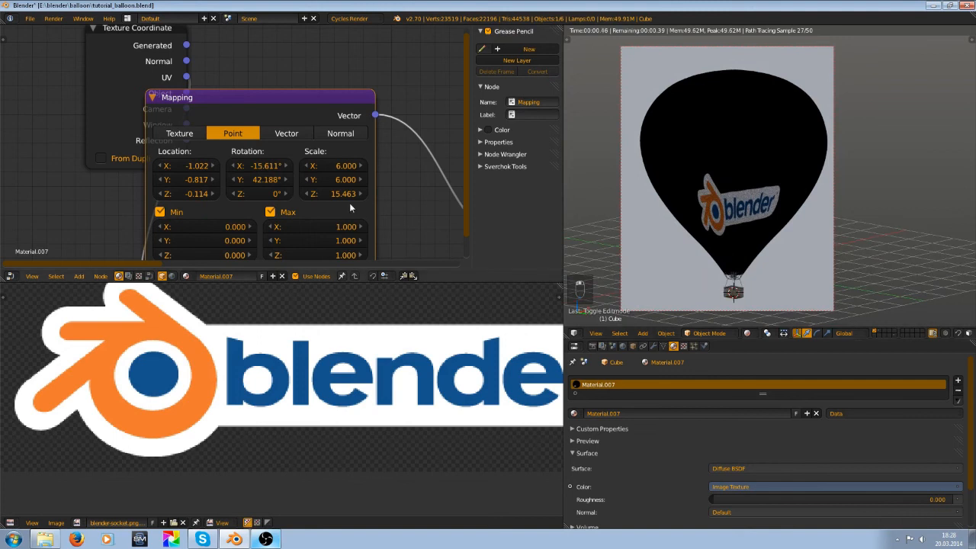
left_click_drag(261, 180, 259, 172)
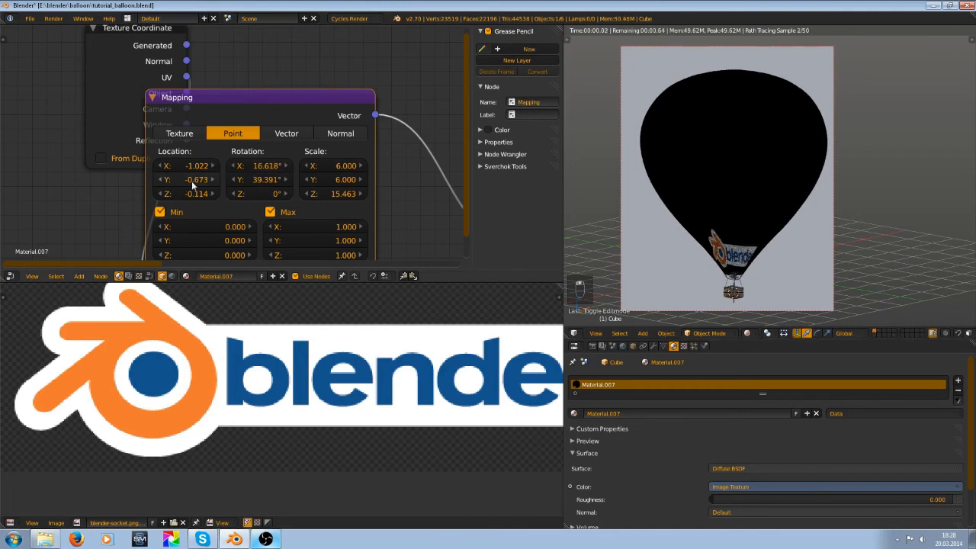
left_click_drag(180, 179, 178, 180)
left_click_drag(274, 181, 242, 171)
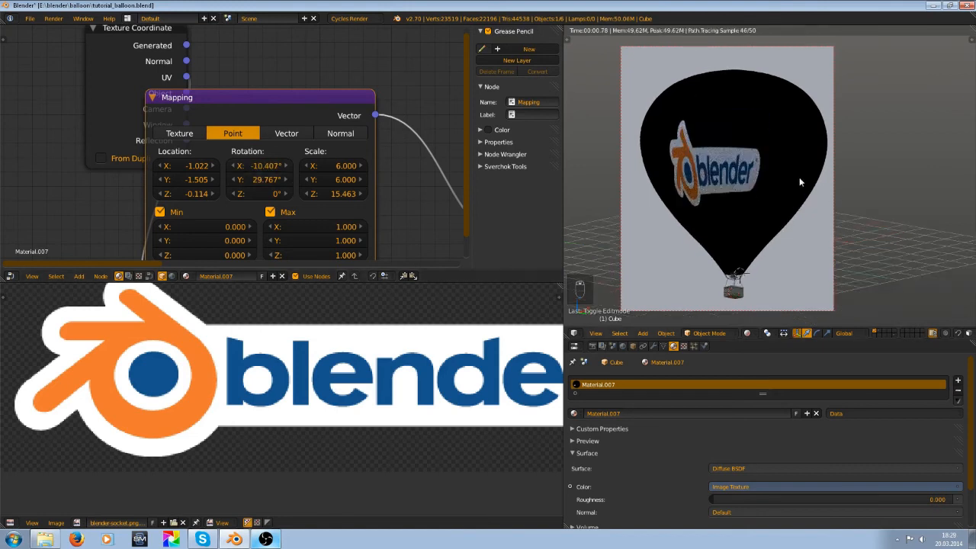
middle_click_drag(800, 182, 691, 210)
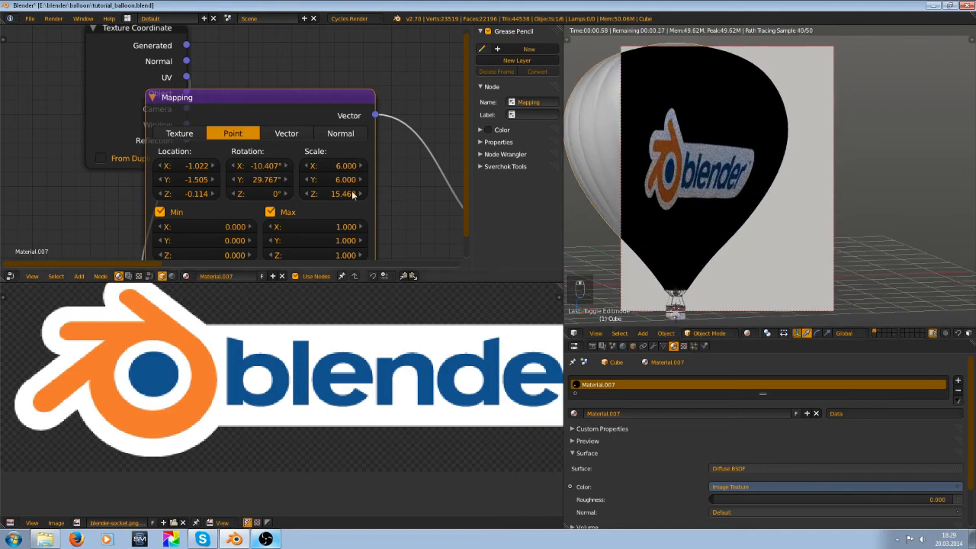
- Adjust the logo's proportions by setting the Mapping node's scale to X 4.895 and Y 6.671
left_click_drag(321, 181, 341, 187)
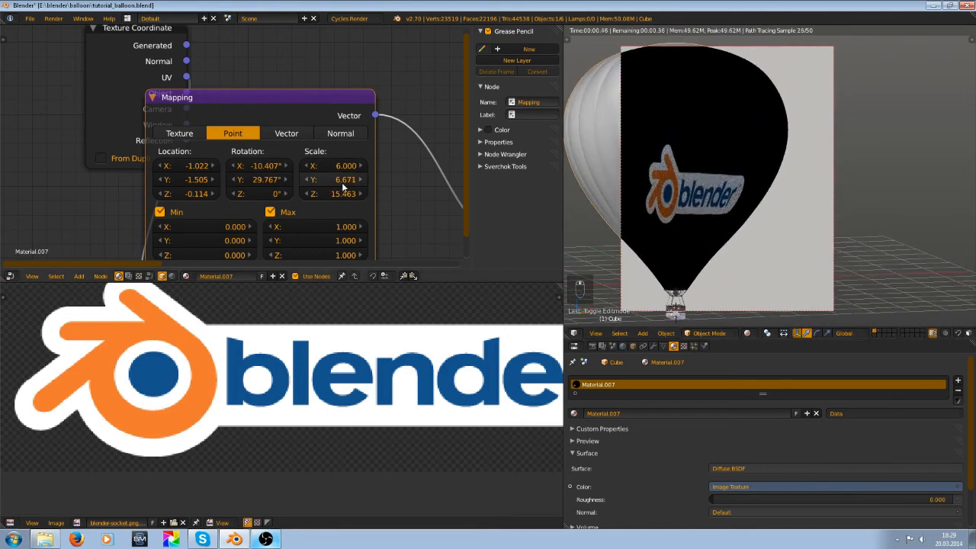
scroll(757, 217, "down", 4)
middle_click_drag(756, 216, 703, 214)
scroll(747, 212, "up", 3)
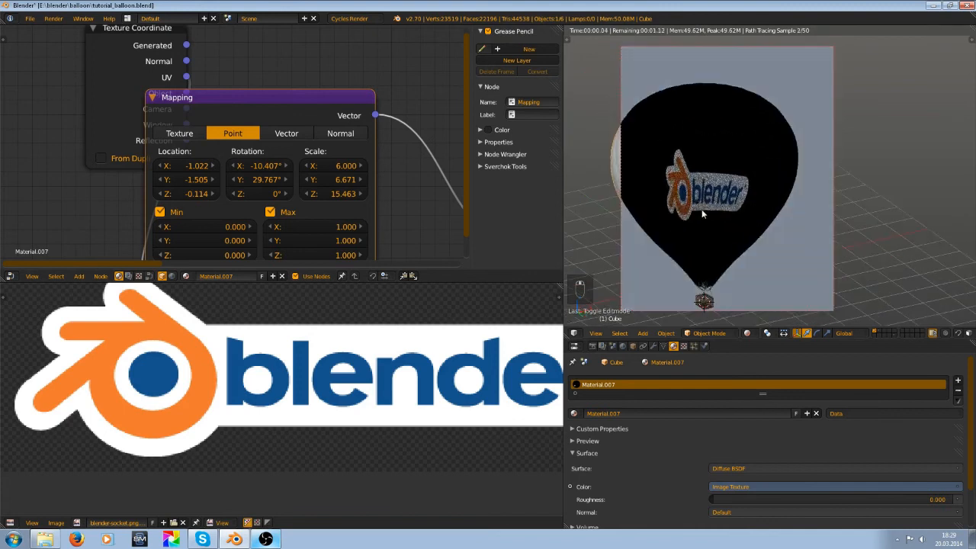
left_click_drag(334, 171, 318, 171)
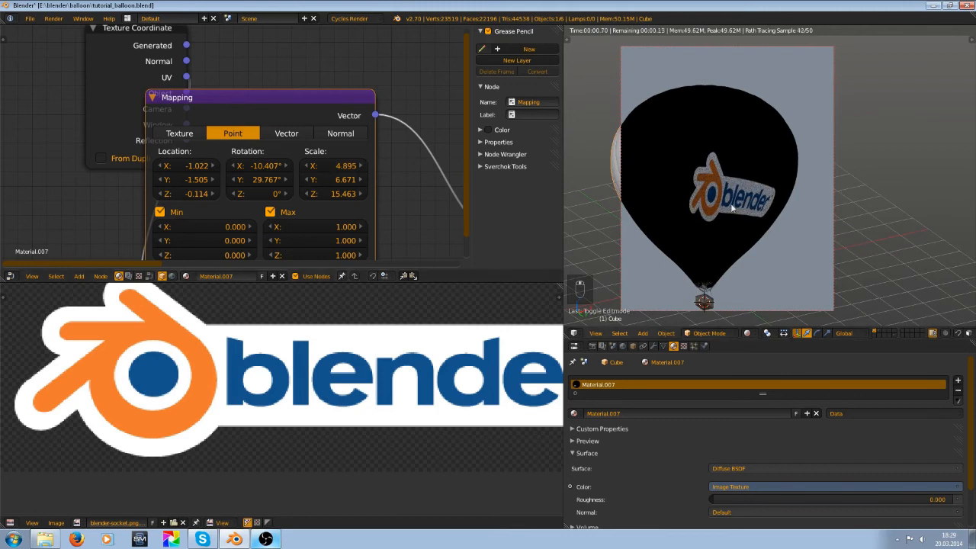
- Save the scene over tutorial_balloon.blend and check the logo's placement on the balloon envelope
key("ctrl+s")
key("ctrl+s")
key("ctrl+s")
scroll(732, 206, "down", 3)
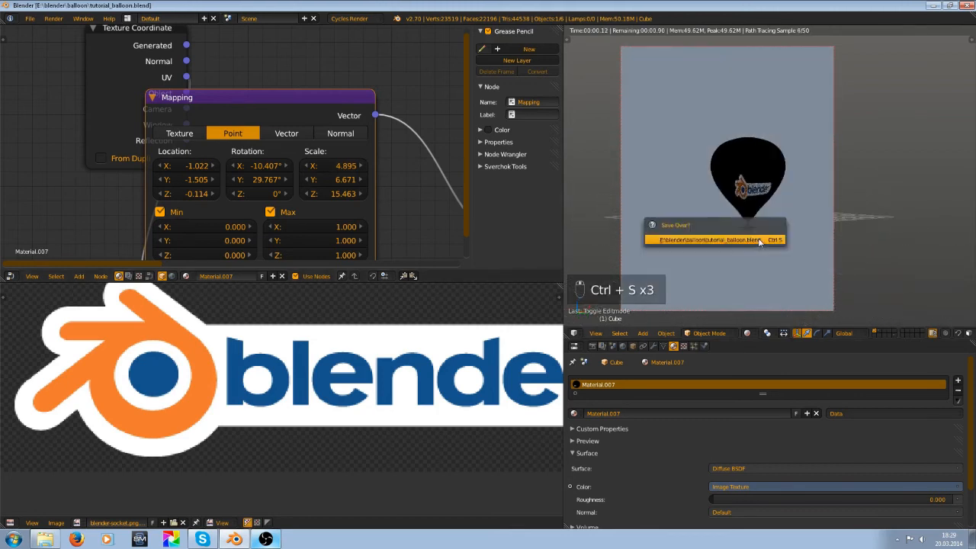
left_click(760, 242)
scroll(750, 239, "up", 5)
scroll(753, 189, "down", 4)
mouse_move(753, 189)
middle_mouse_down()
mouse_move(755, 228)
mouse_move(761, 178)
middle_mouse_up()
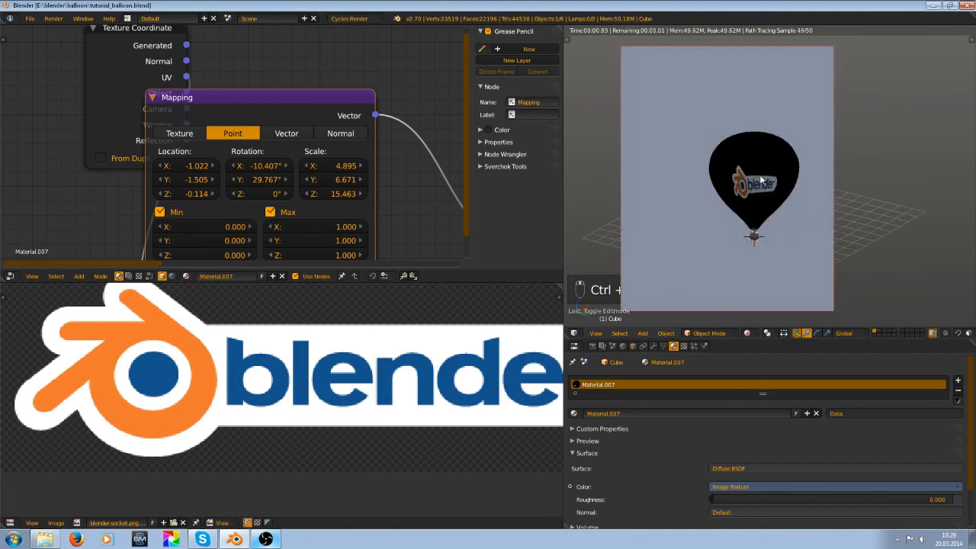
scroll(763, 198, "up", 3)
key("ctrl+s")
left_click(756, 213)
- Inspect the rendered logo up close and from a distance, saving again over the existing blend file
scroll(750, 250, "up", 5)
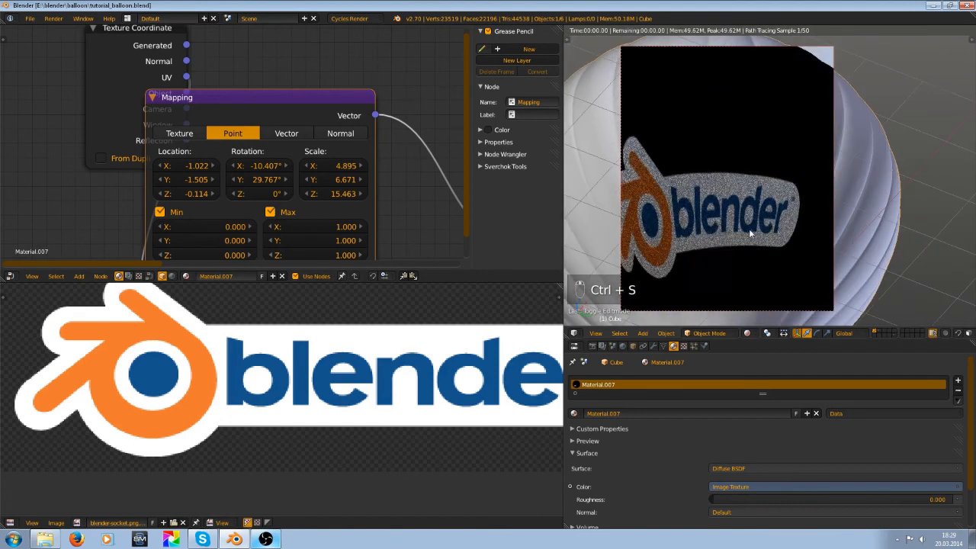
scroll(843, 212, "down", 3)
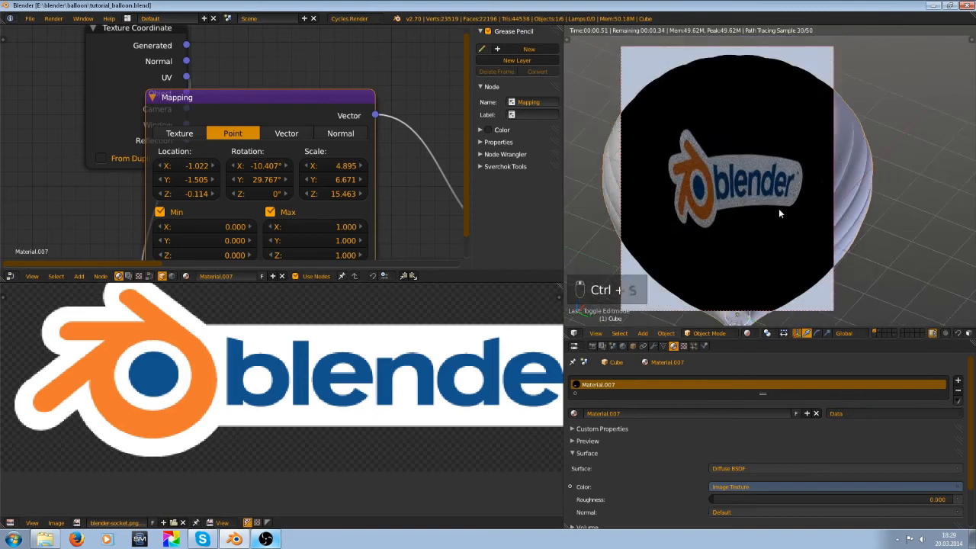
scroll(779, 208, "down", 5)
key("ctrl+s")
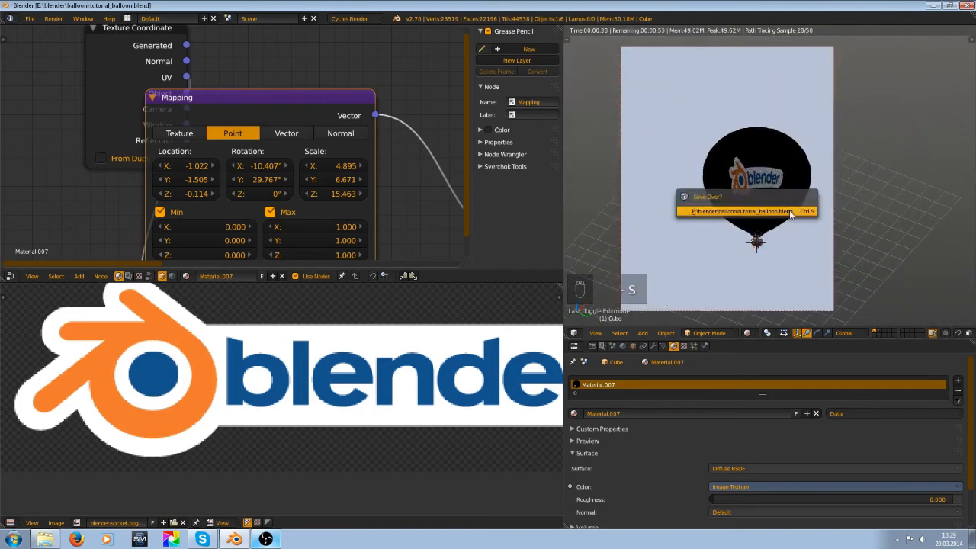
left_click(779, 211)
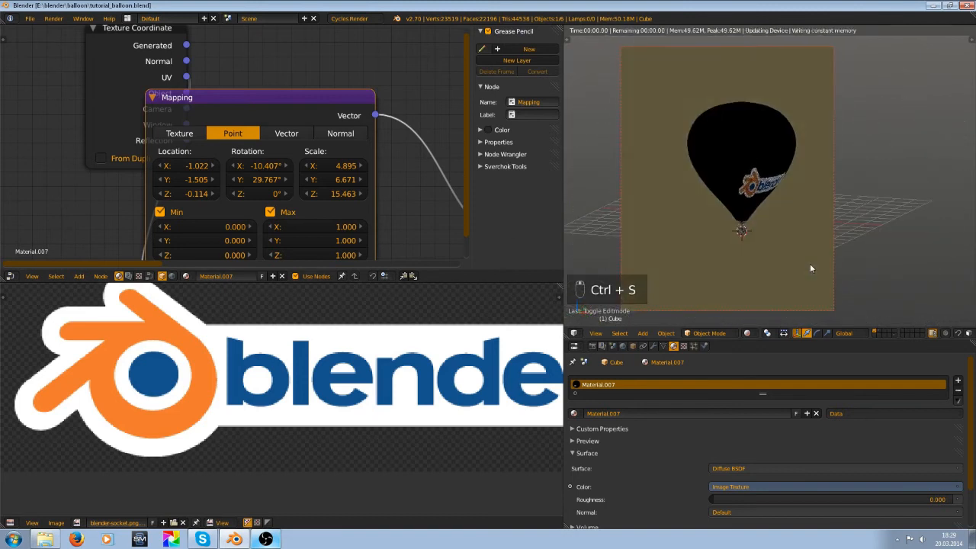
key("ctrl+s")
scroll(810, 253, "up", 5)
scroll(802, 241, "down", 4)
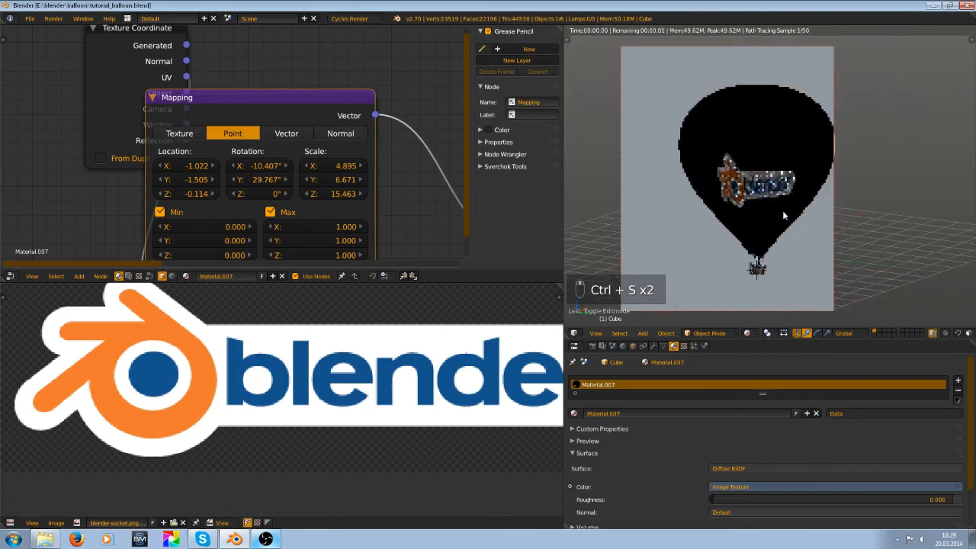
scroll(782, 210, "up", 2)
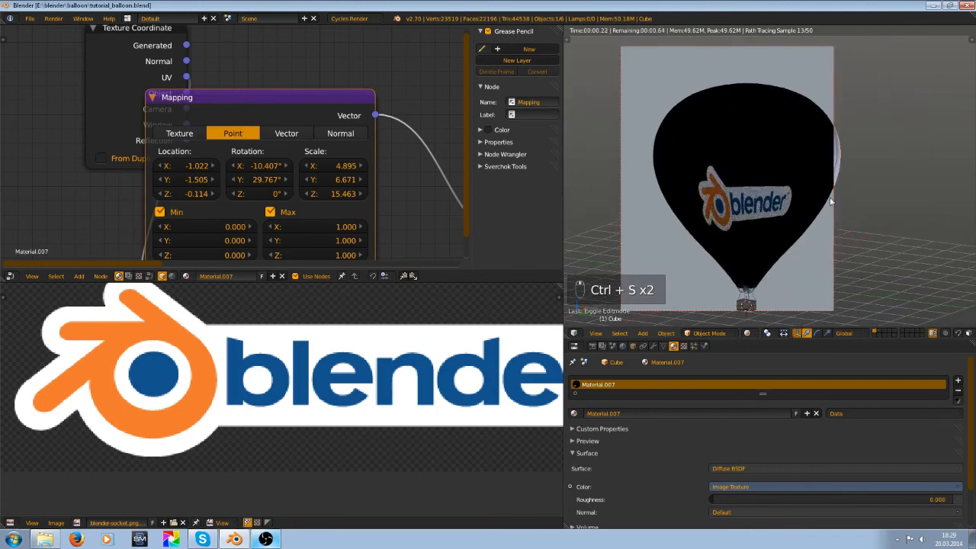
scroll(807, 204, "up", 3)
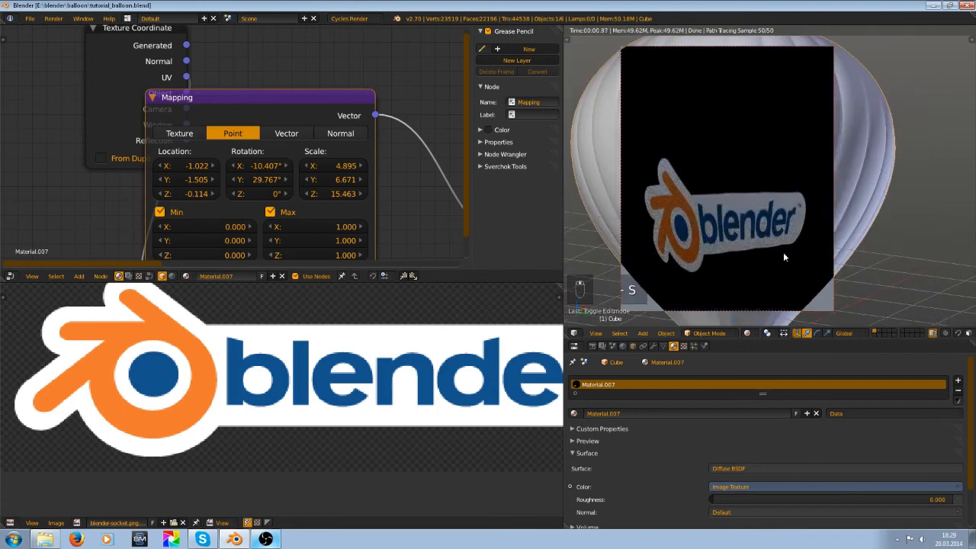
key("ctrl+s")
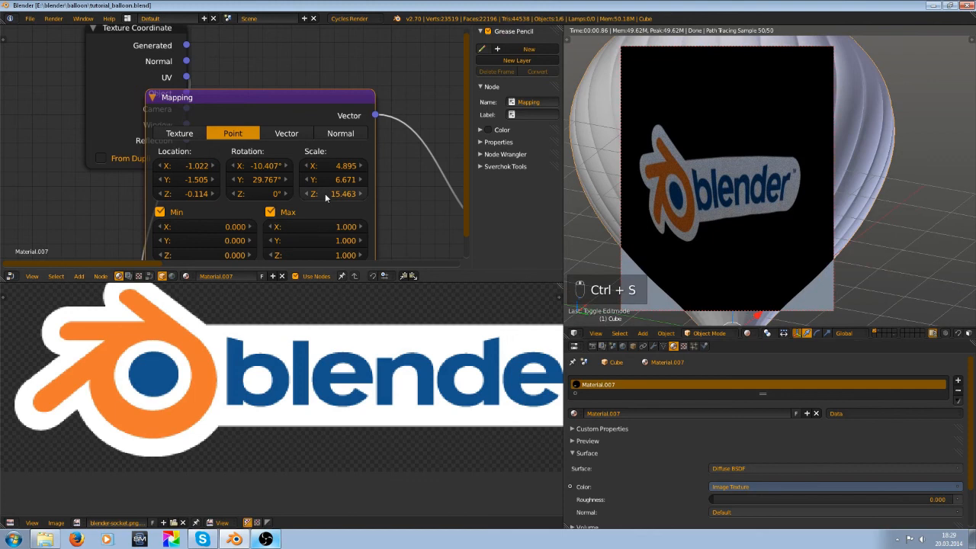
- Set the Mapping node's scale to X 4.185, Y 6.744 and location to X -0.702, Y -1.617, then save the file
mouse_move(323, 183)
left_mouse_down()
mouse_move(329, 171)
mouse_move(316, 170)
mouse_move(324, 169)
left_mouse_up()
left_click_drag(205, 183, 196, 168)
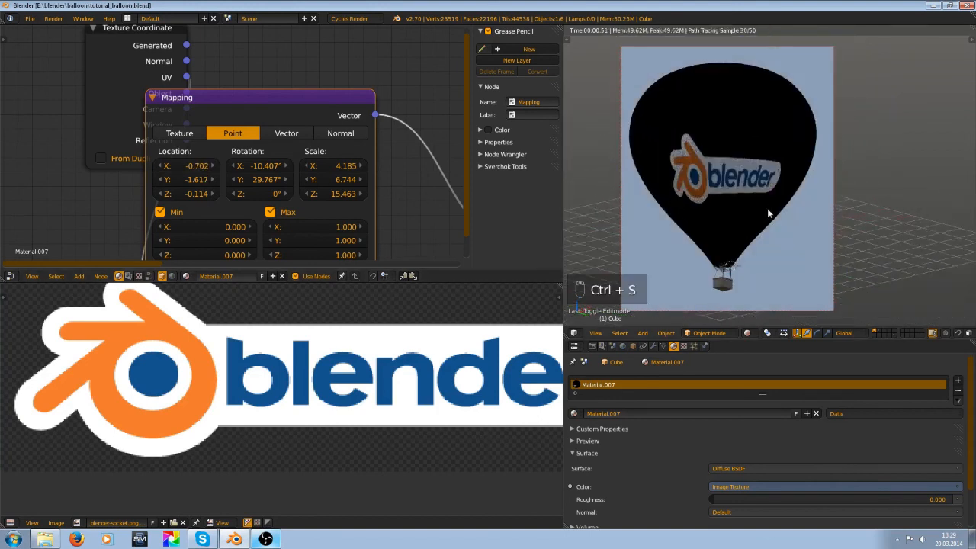
key("ctrl+s")
key("ctrl+s")
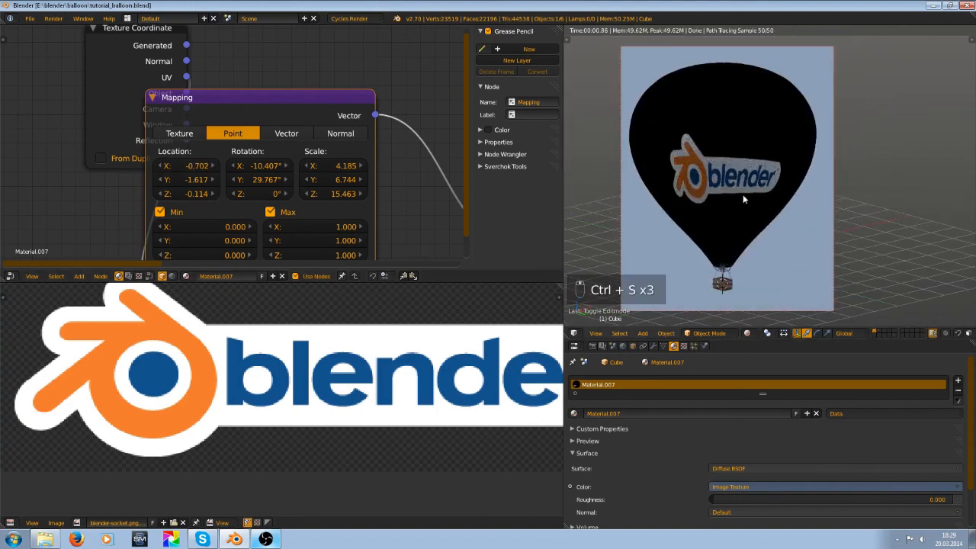
key("ctrl+s")
key("ctrl+s")
key("ctrl+s")
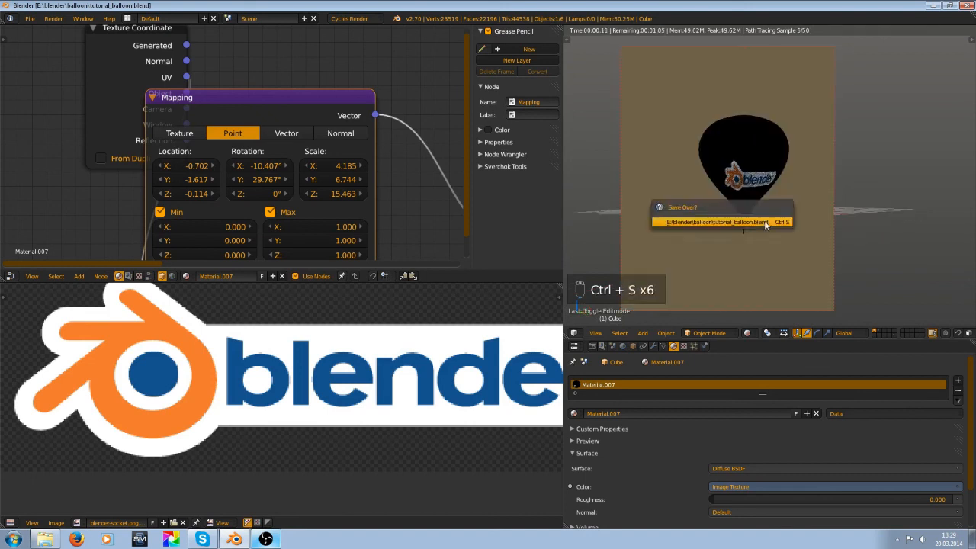
key("ctrl+s")
key("ctrl+s")
scroll(763, 212, "up", 4)
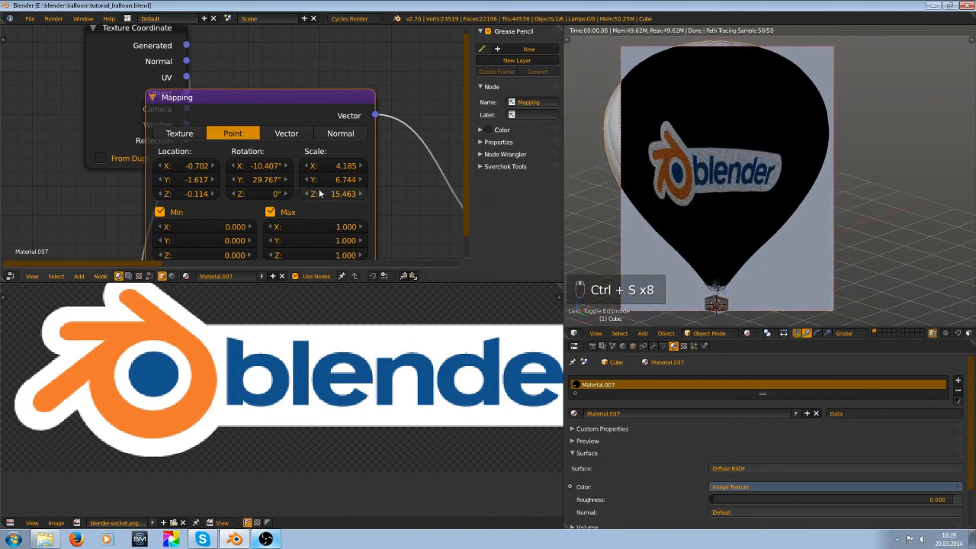
- Set the Mapping node's rotation to X 3.357° and Y 29.823°, and save over the existing blend file
left_click_drag(260, 180, 254, 169)
left_click_drag(252, 166, 258, 166)
key("ctrl+s")
left_click(773, 216)
- Overwrite tutorial_balloon.blend with the adjusted logo mapping while checking the rendered balloon
key("ctrl+s")
left_click(773, 215)
key("ctrl+s")
left_click(775, 241)
key("ctrl+s")
left_click(775, 243)
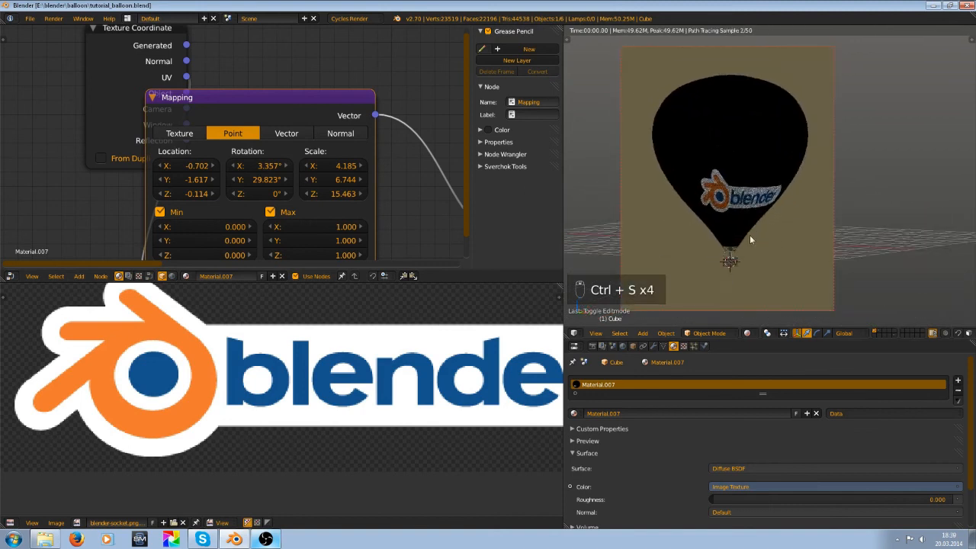
key("ctrl+s")
left_click(749, 233)
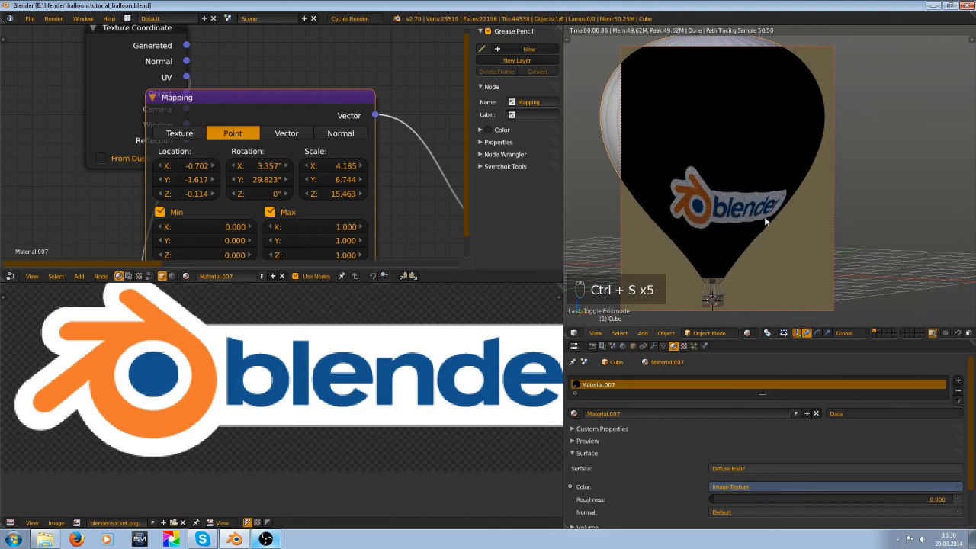
key("ctrl+s")
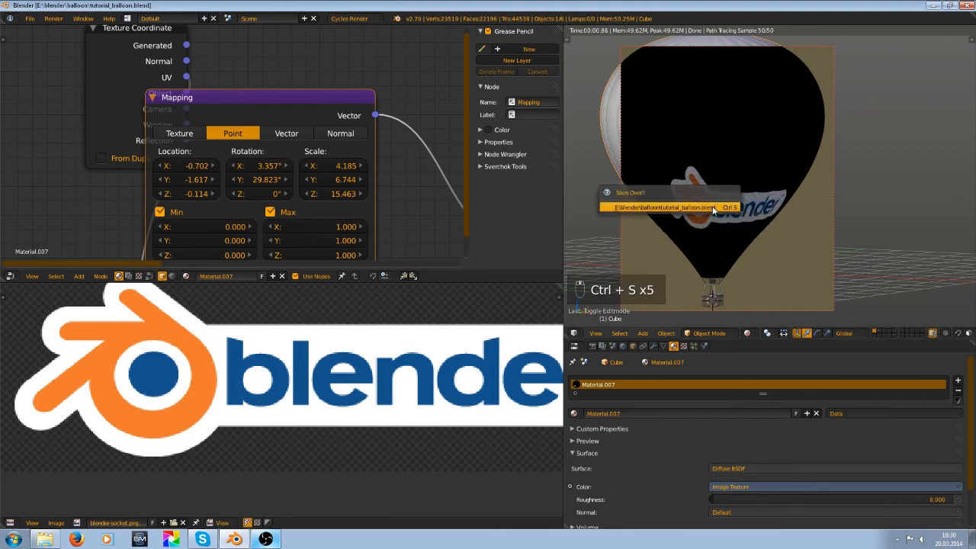